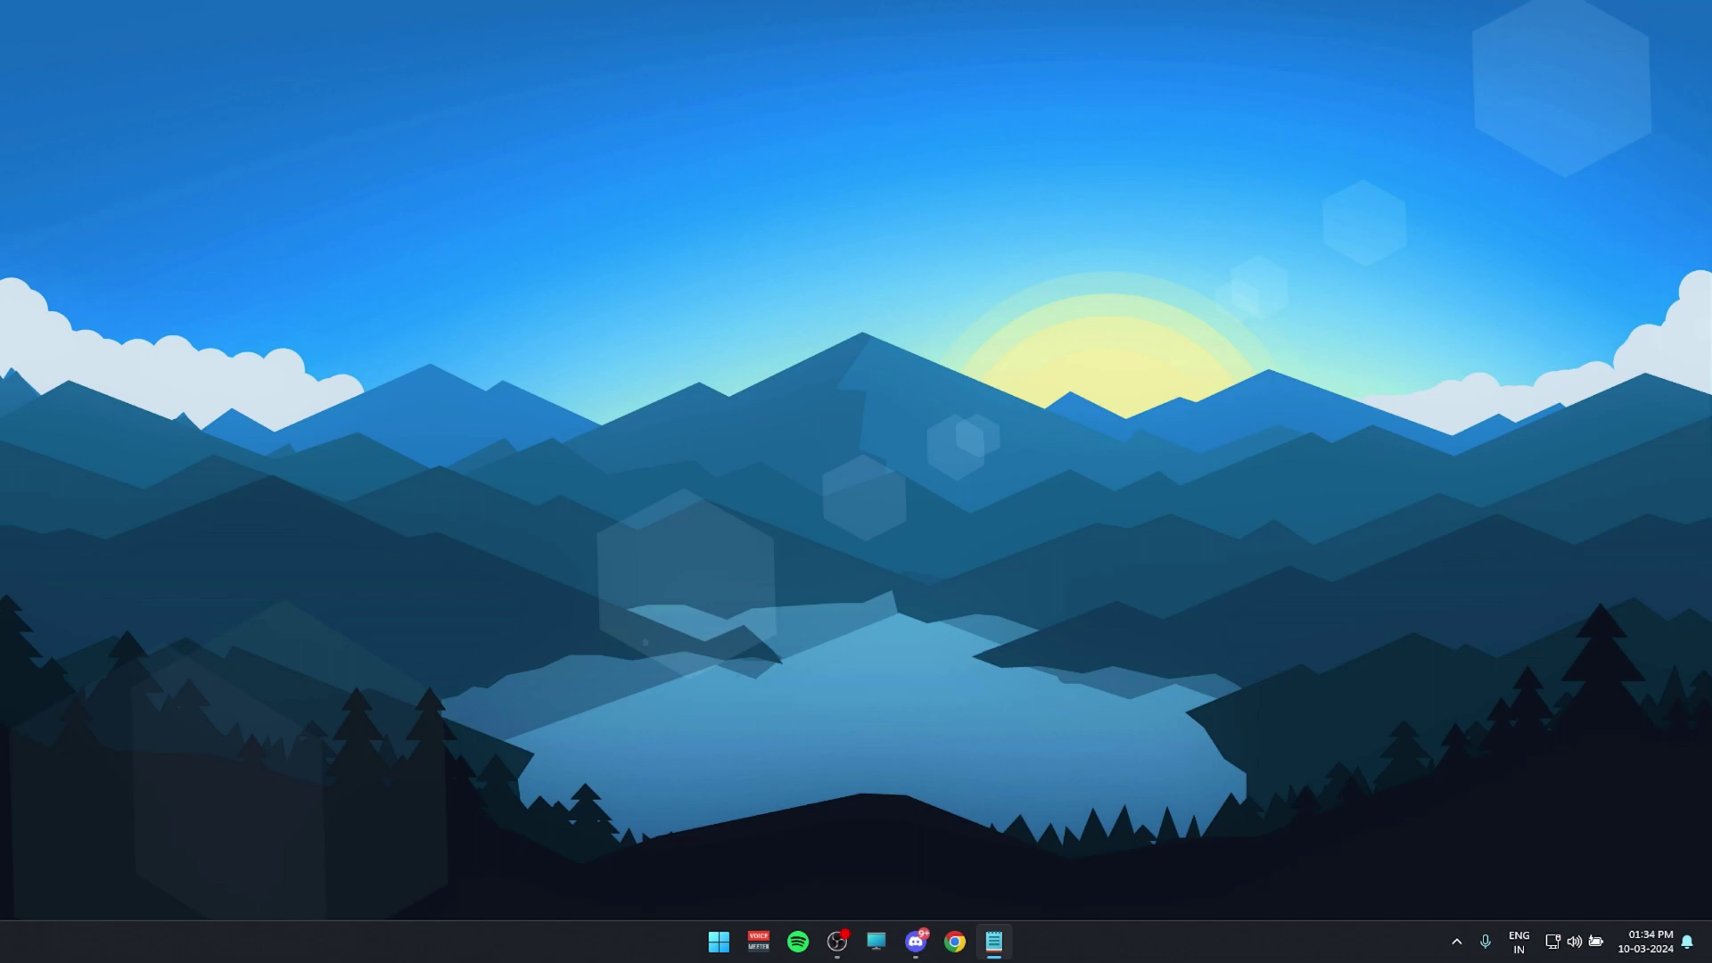
- Search Windows for gamemode and open the Game Mode settings to check whether Game Mode is on
key(super)
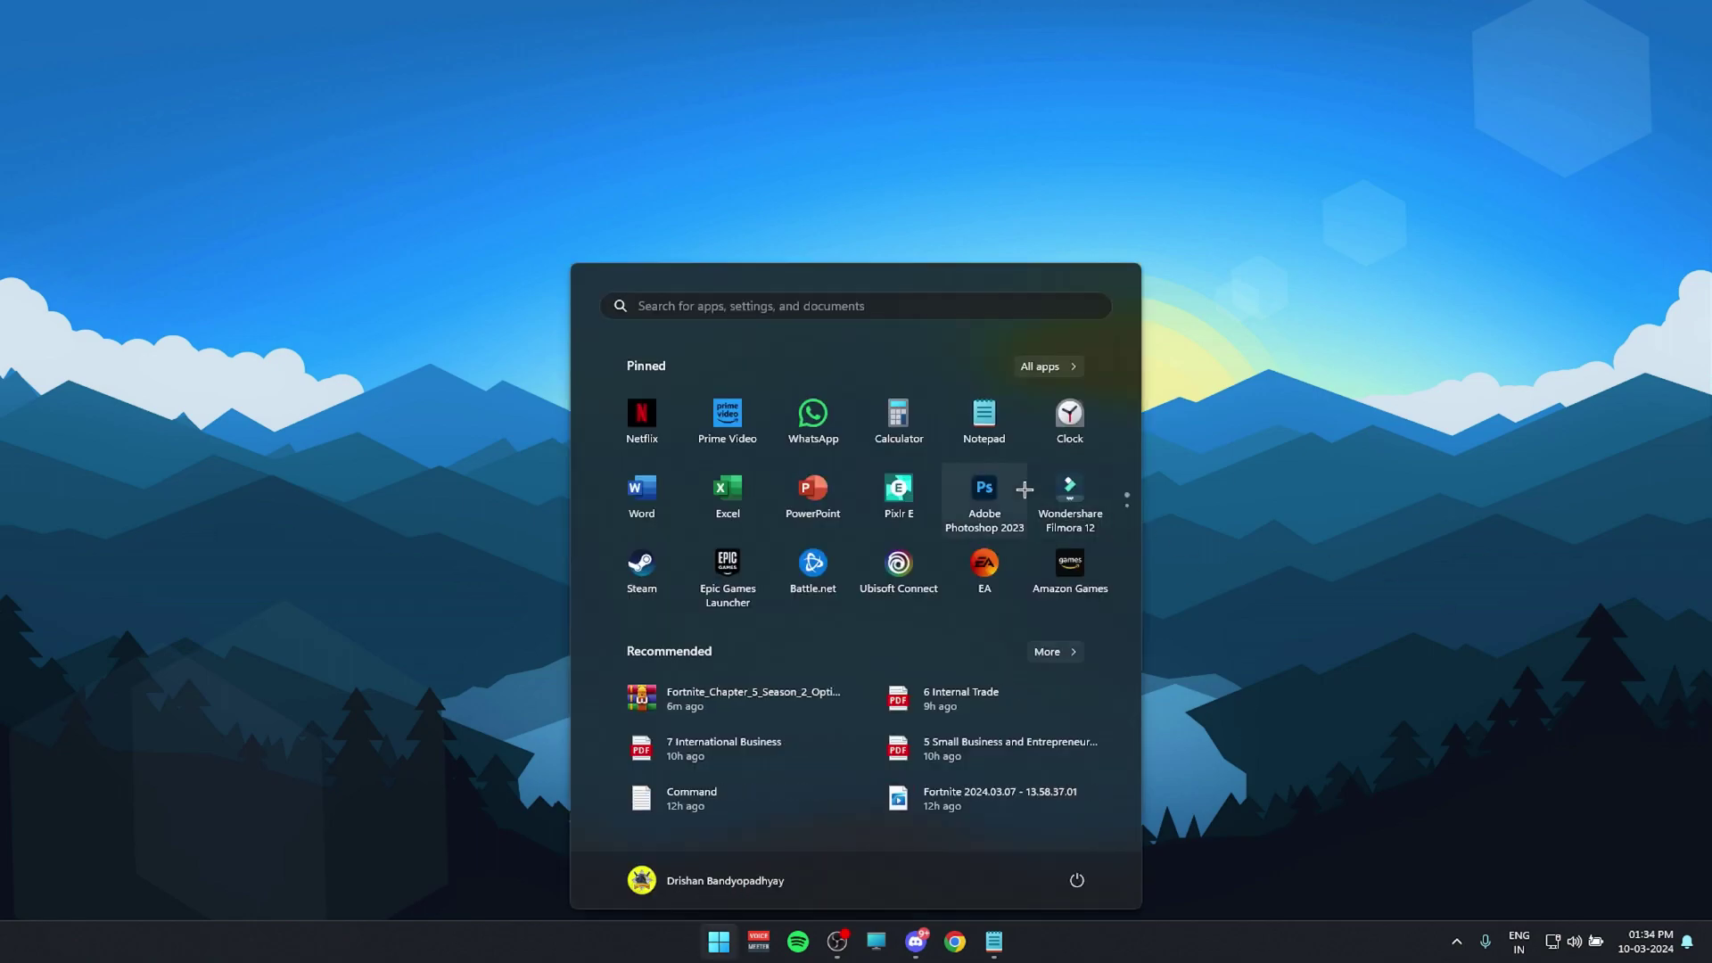
text(gamemode)
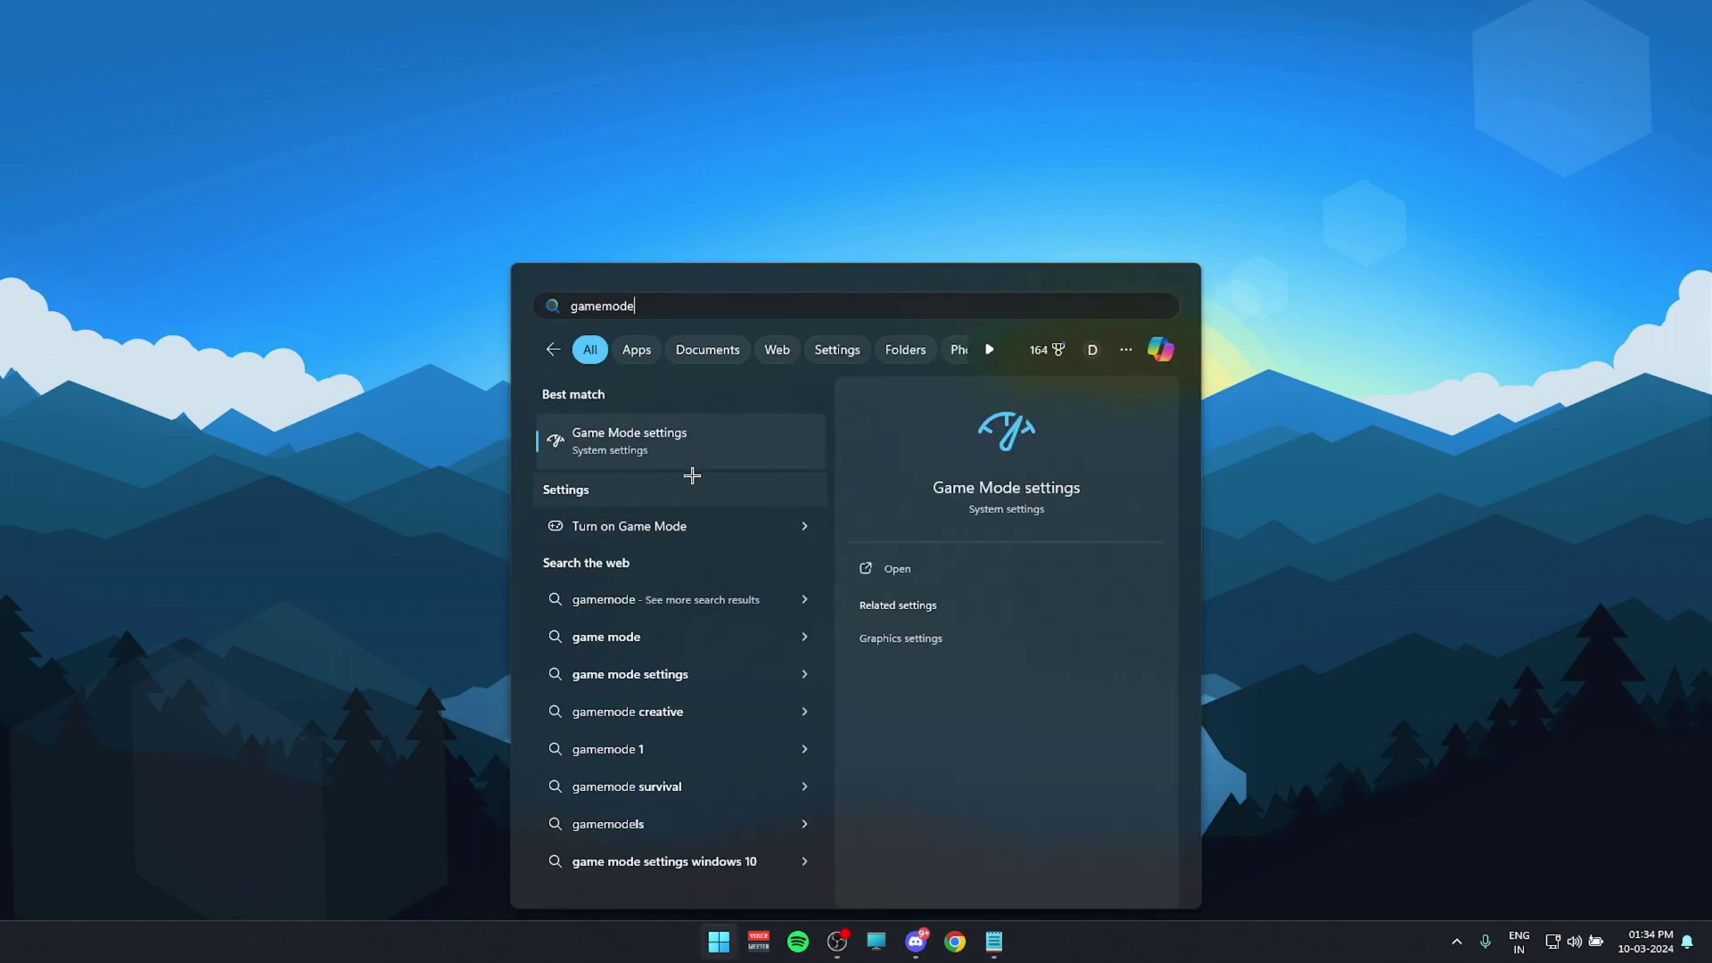
click(691, 461)
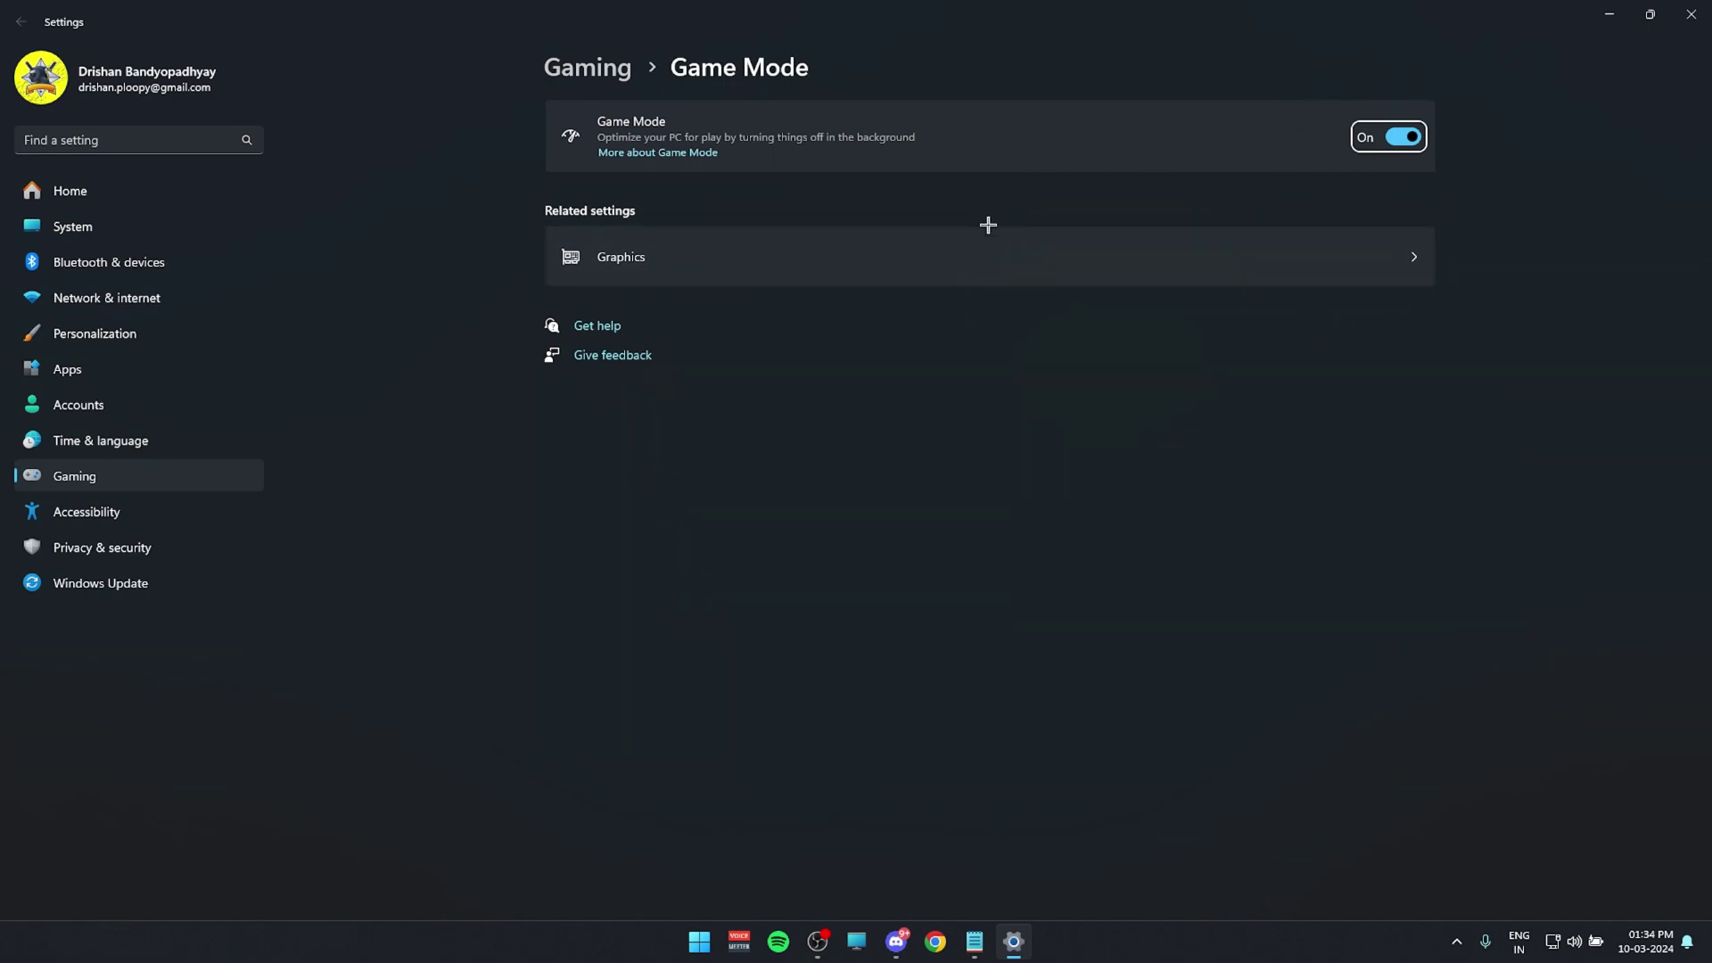
- Search the settings for xbox and open the Game Bar page to check the controller option
click(150, 130)
text(xbox)
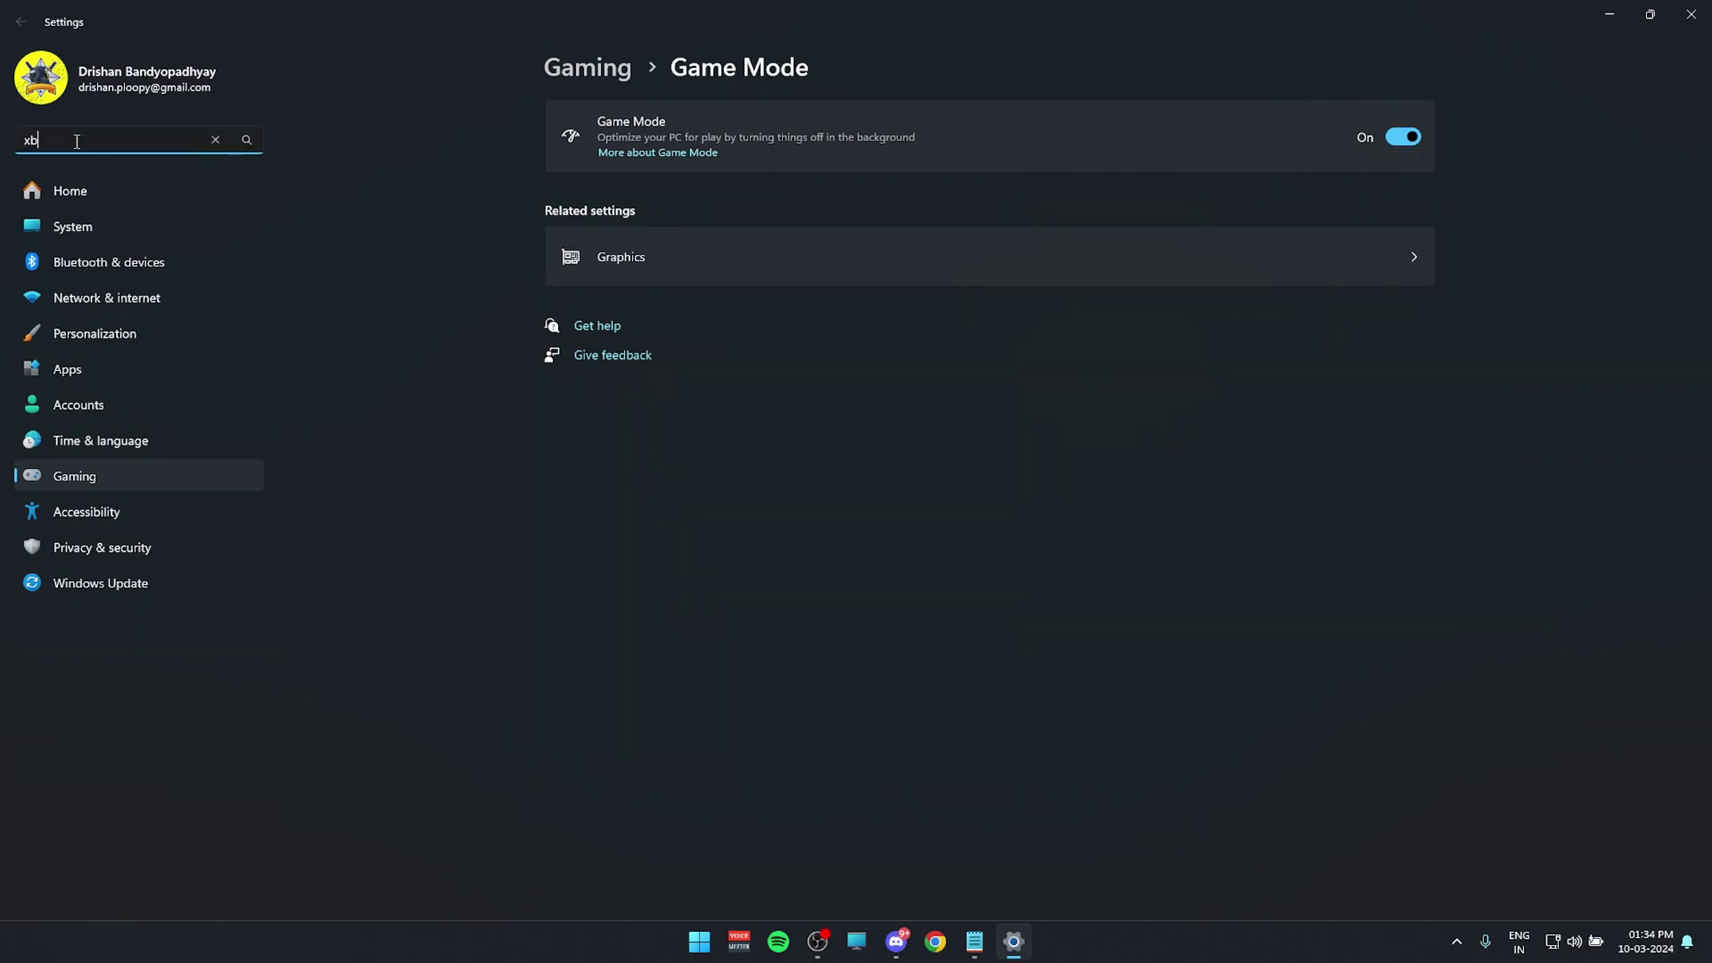
click(139, 176)
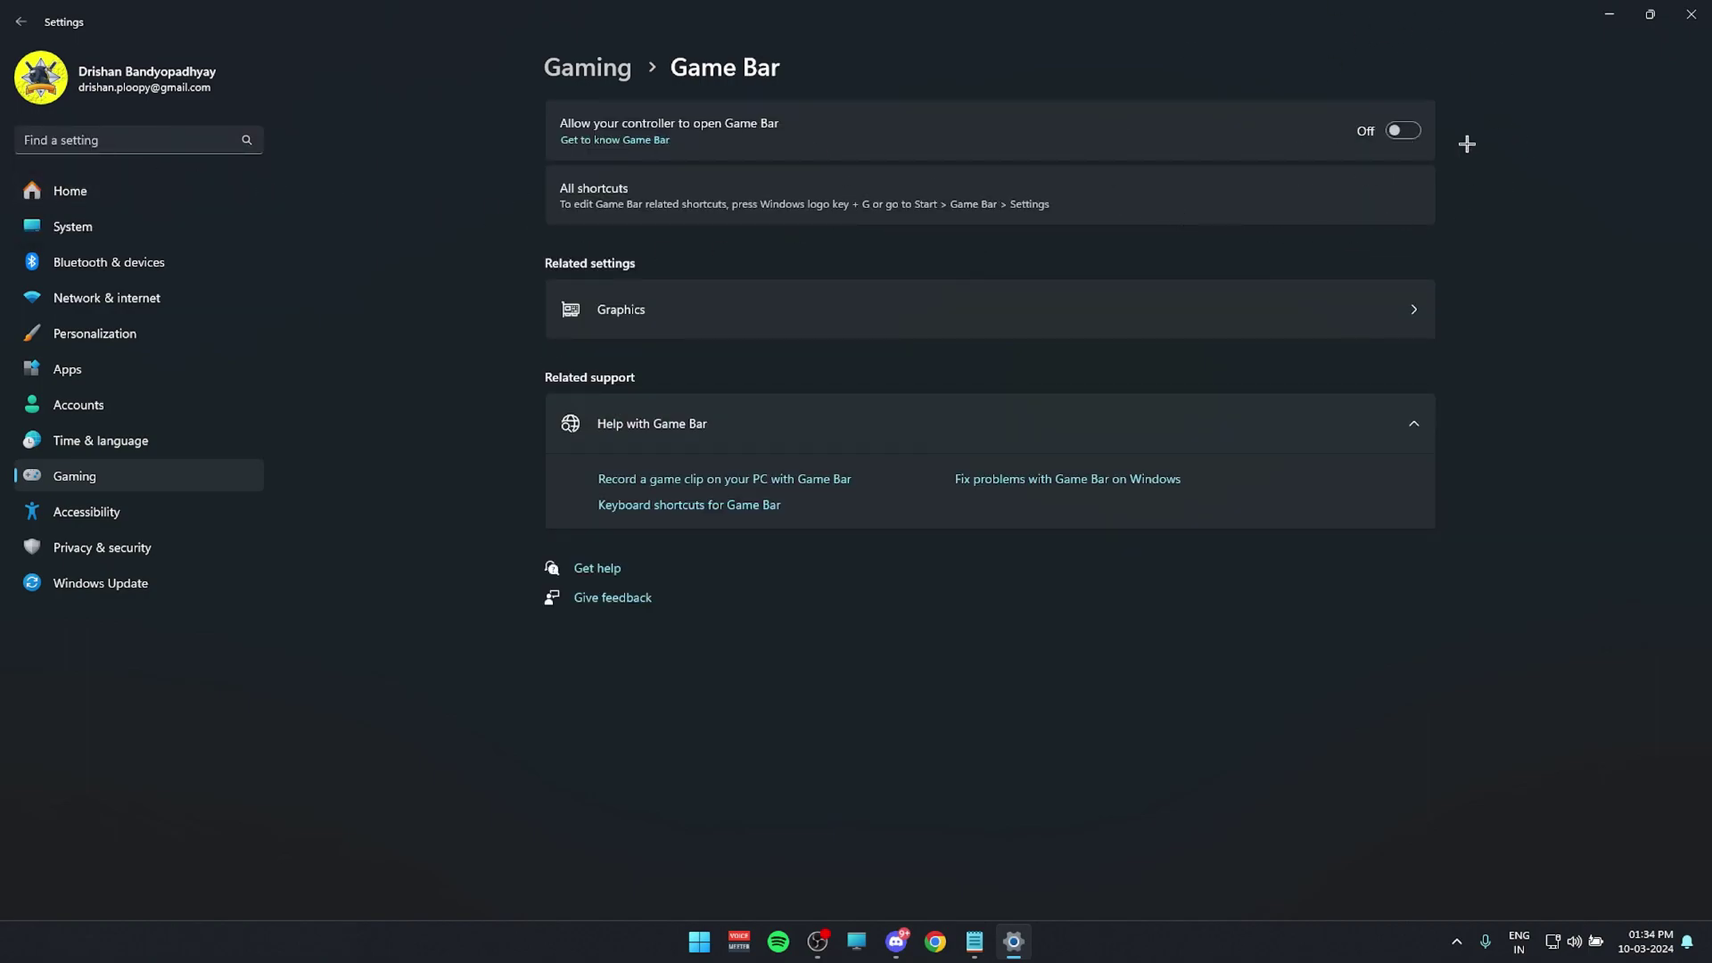
- Review the default graphics settings, including hardware-accelerated GPU scheduling, and return to the Graphics page
click(823, 323)
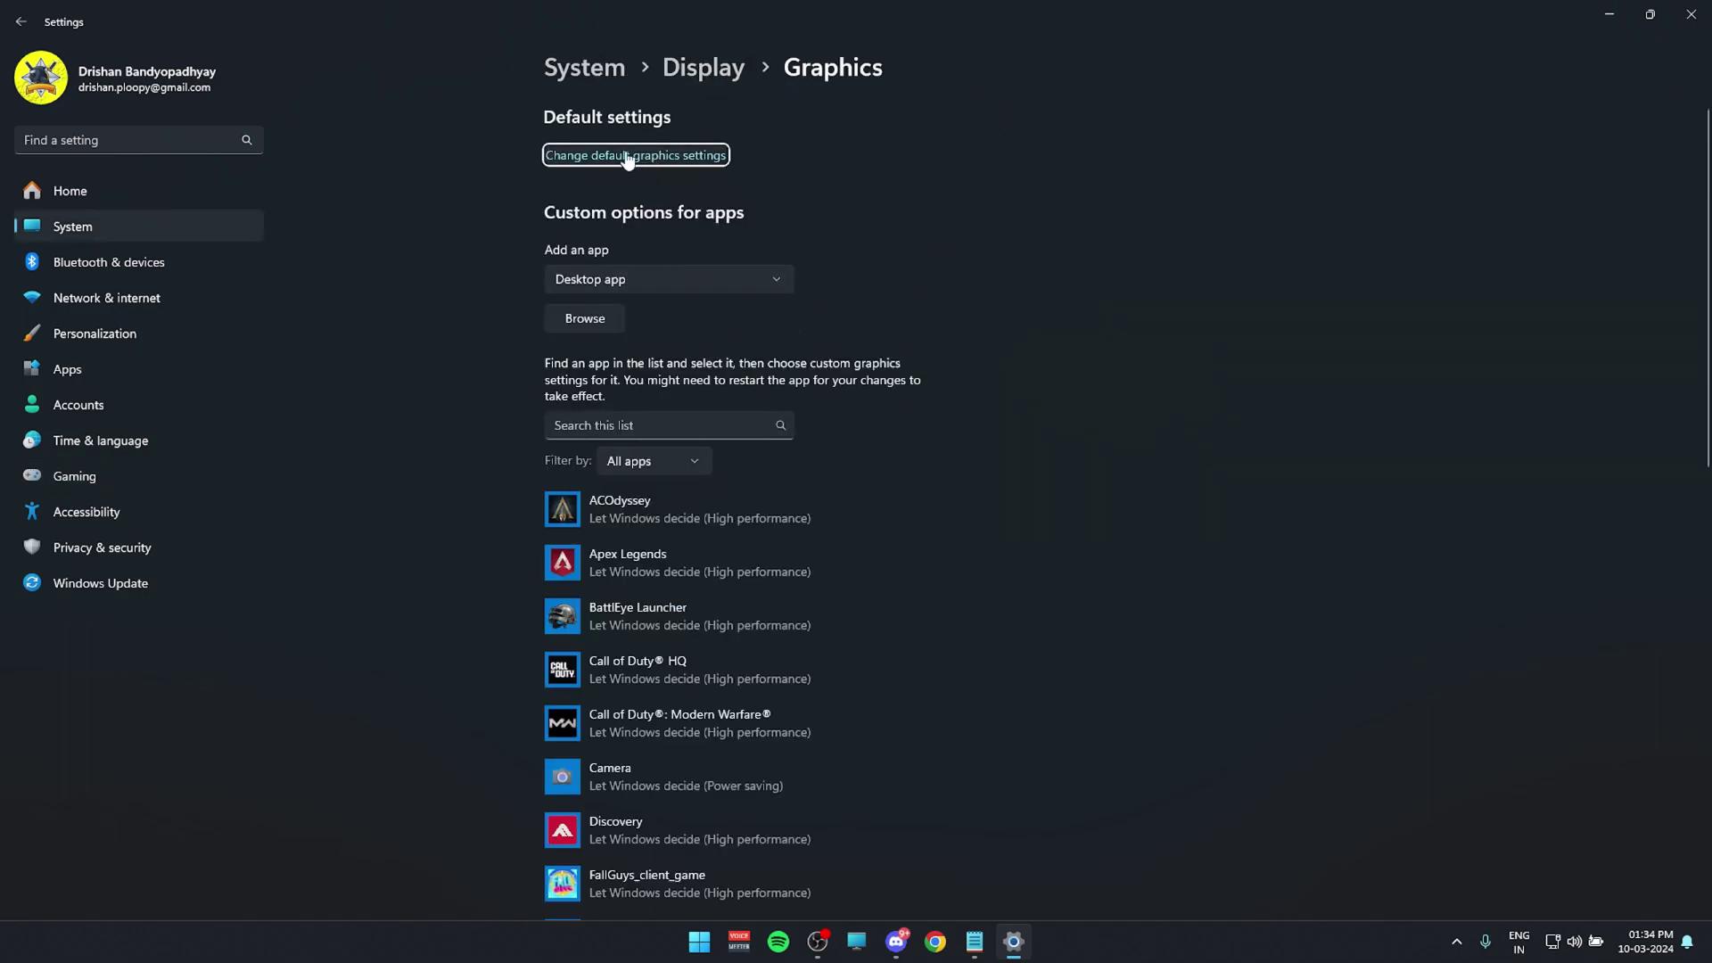
click(663, 157)
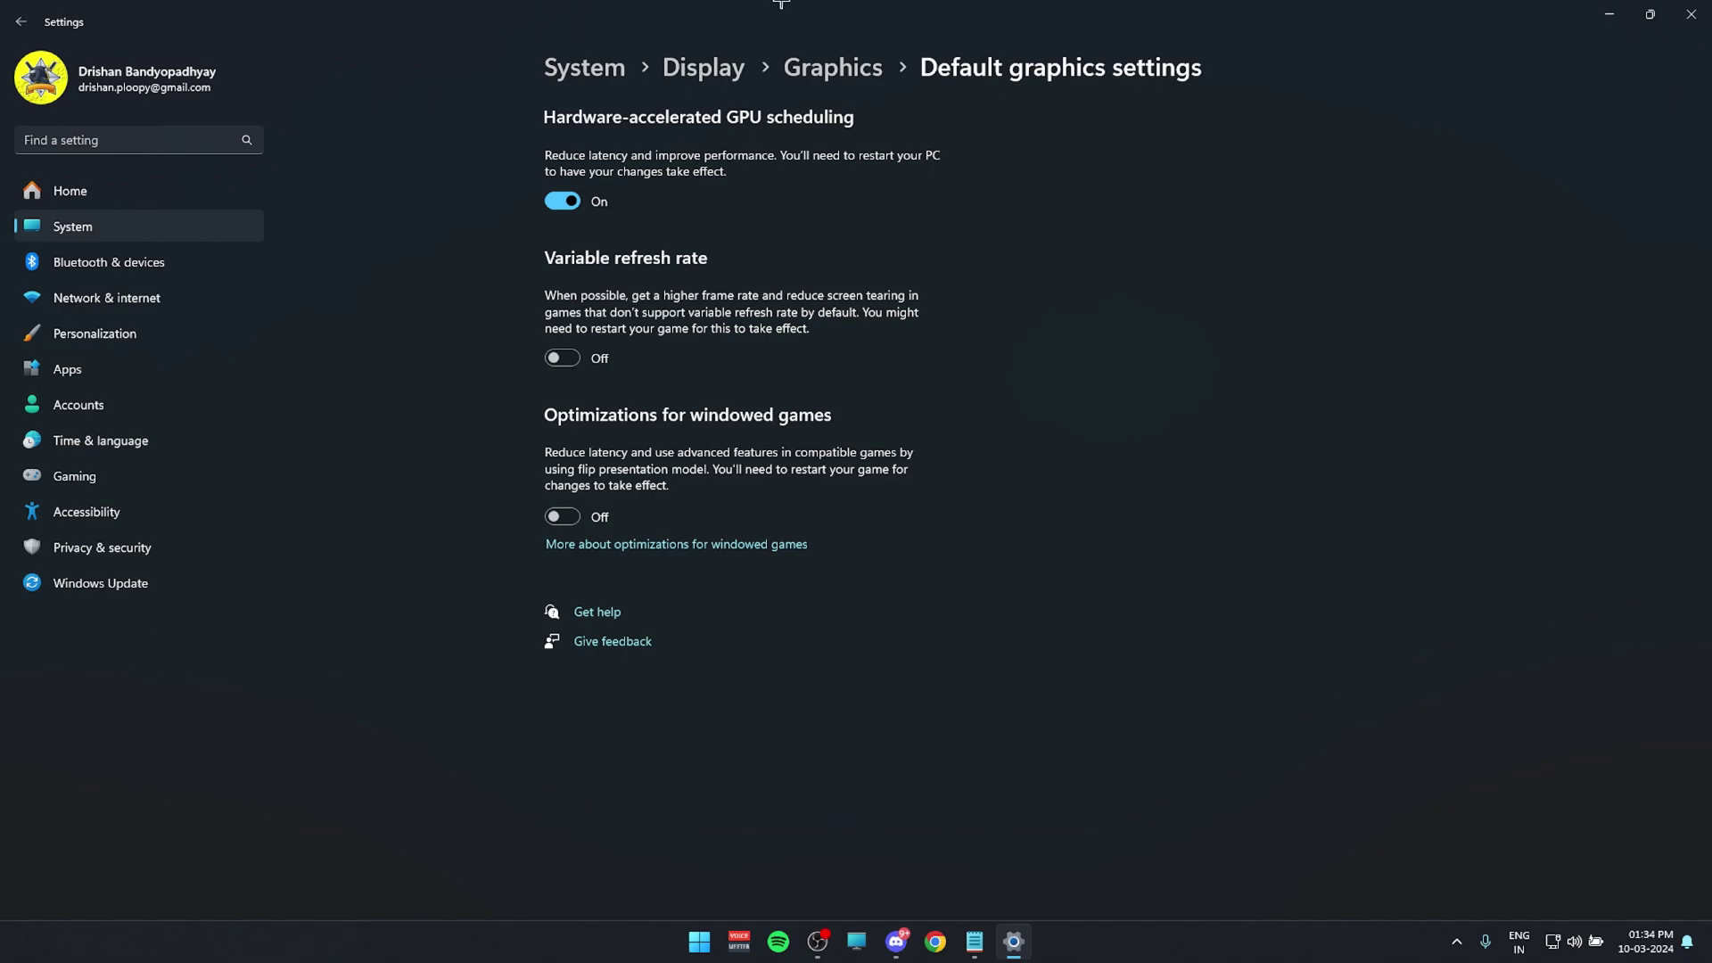
click(833, 68)
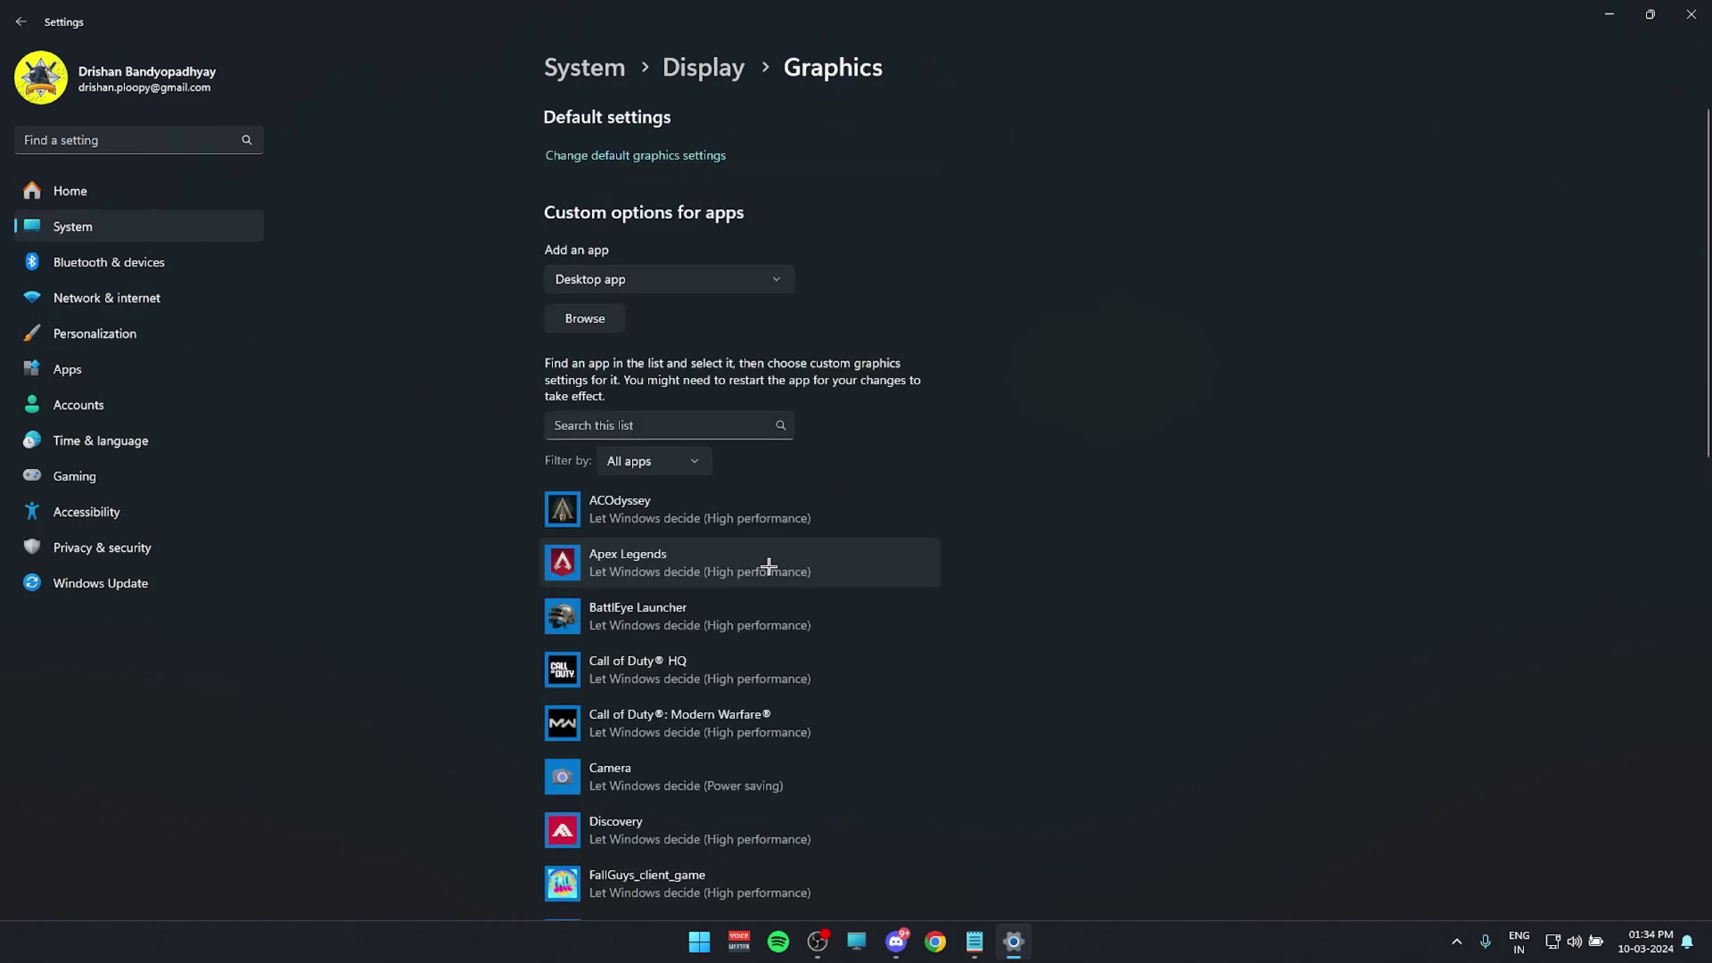
- Check Fortnite's graphics preference in the custom app options list, and close Settings
scroll(753, 591, down, 7)
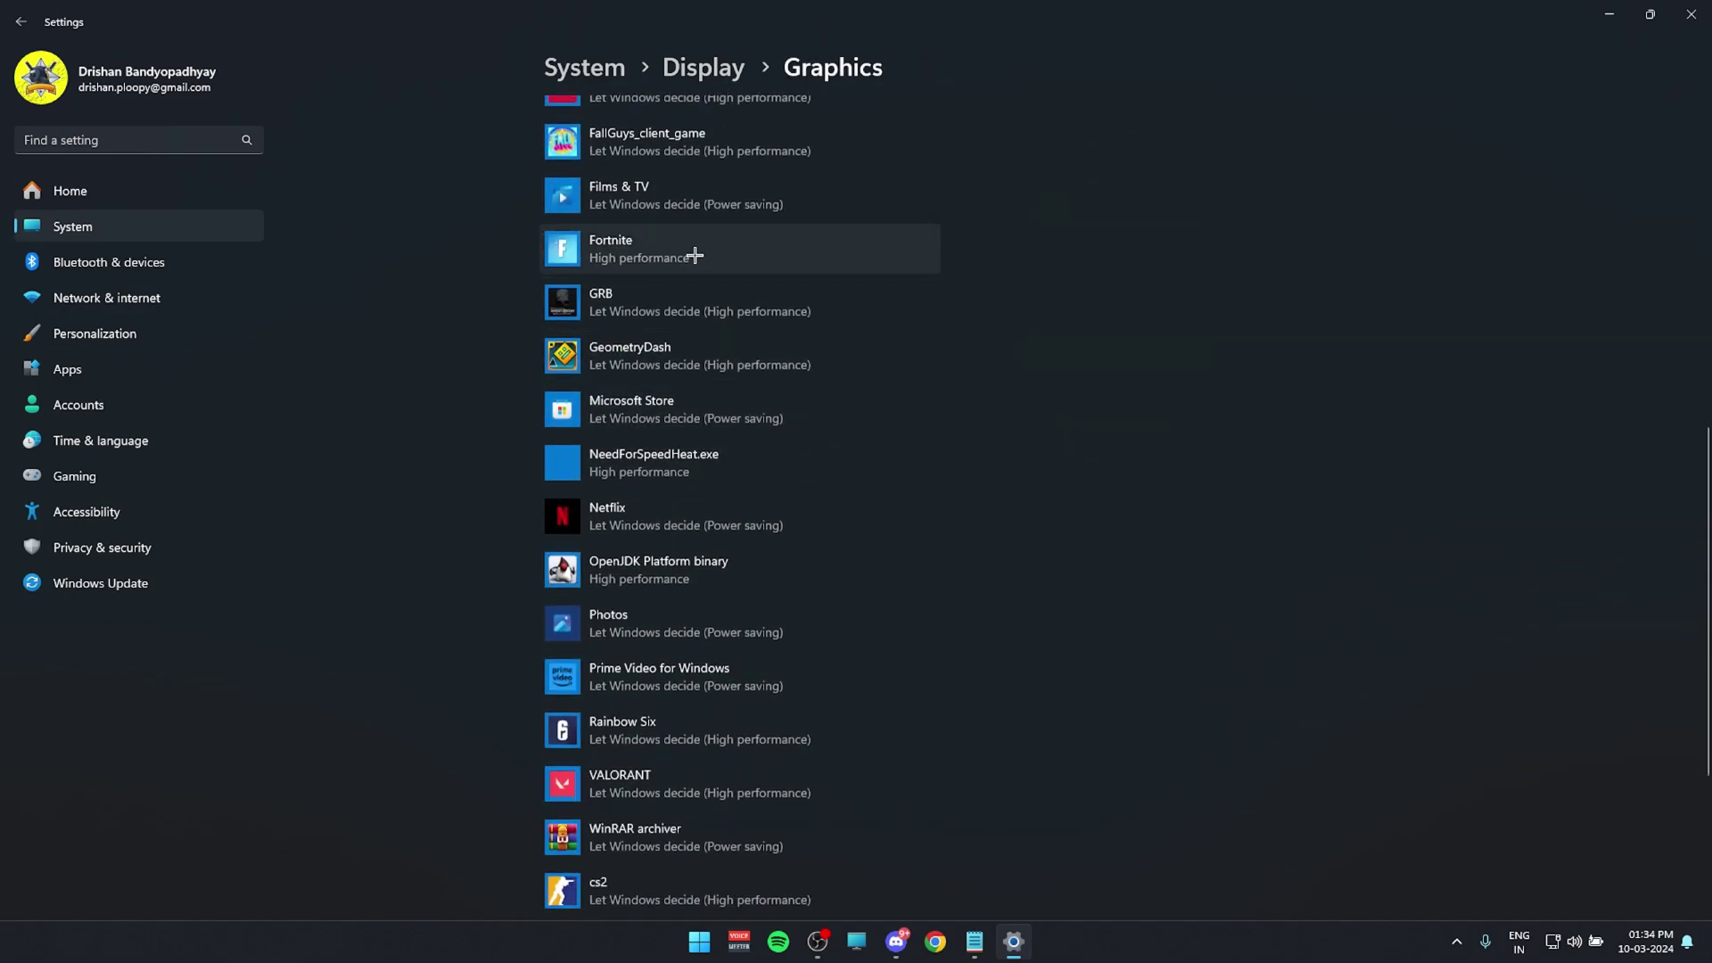
scroll(779, 407, up, 5)
scroll(779, 406, up, 2)
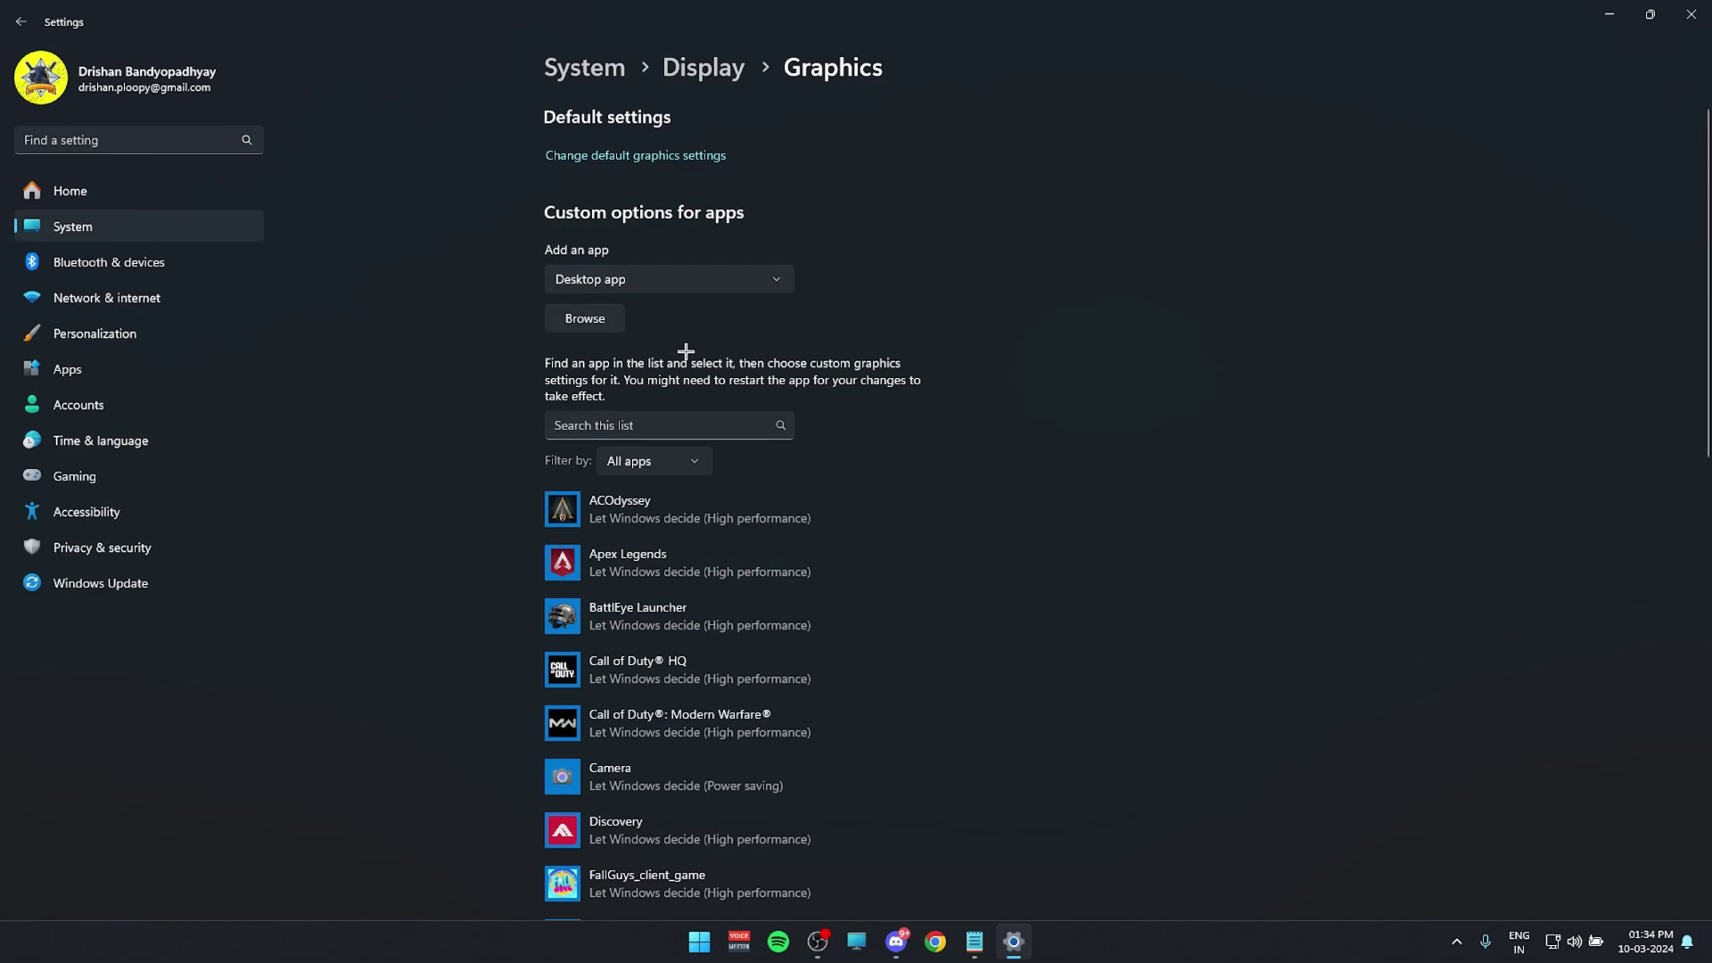
scroll(709, 378, down, 7)
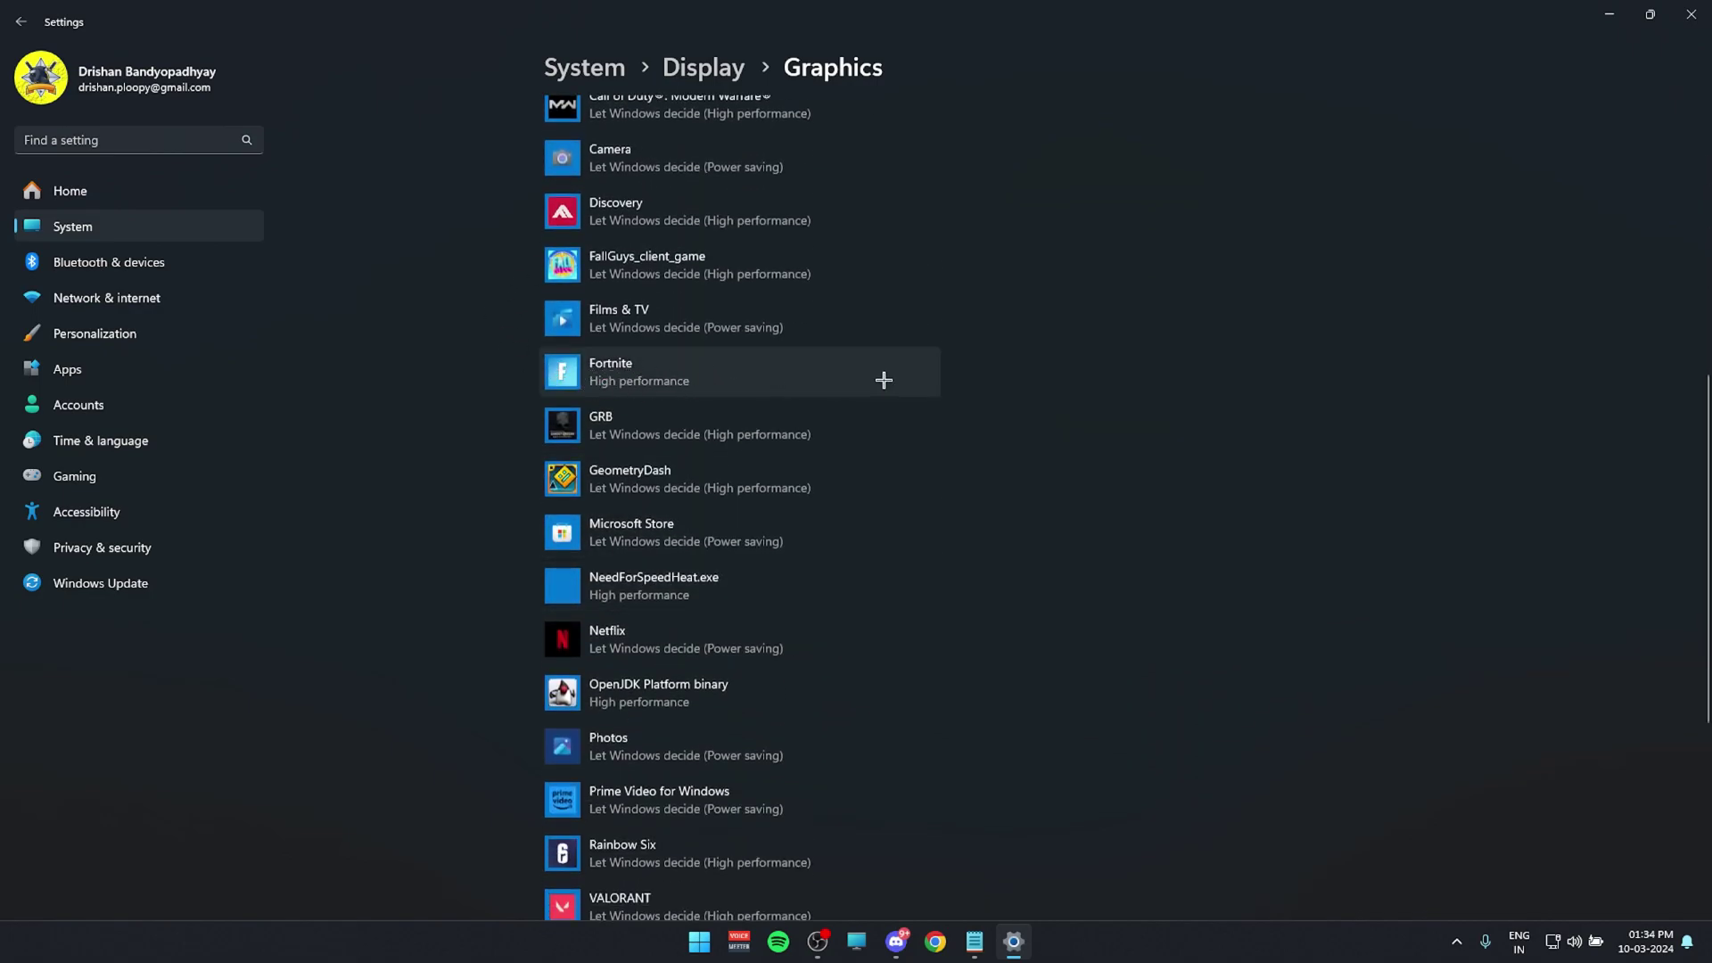
click(1692, 15)
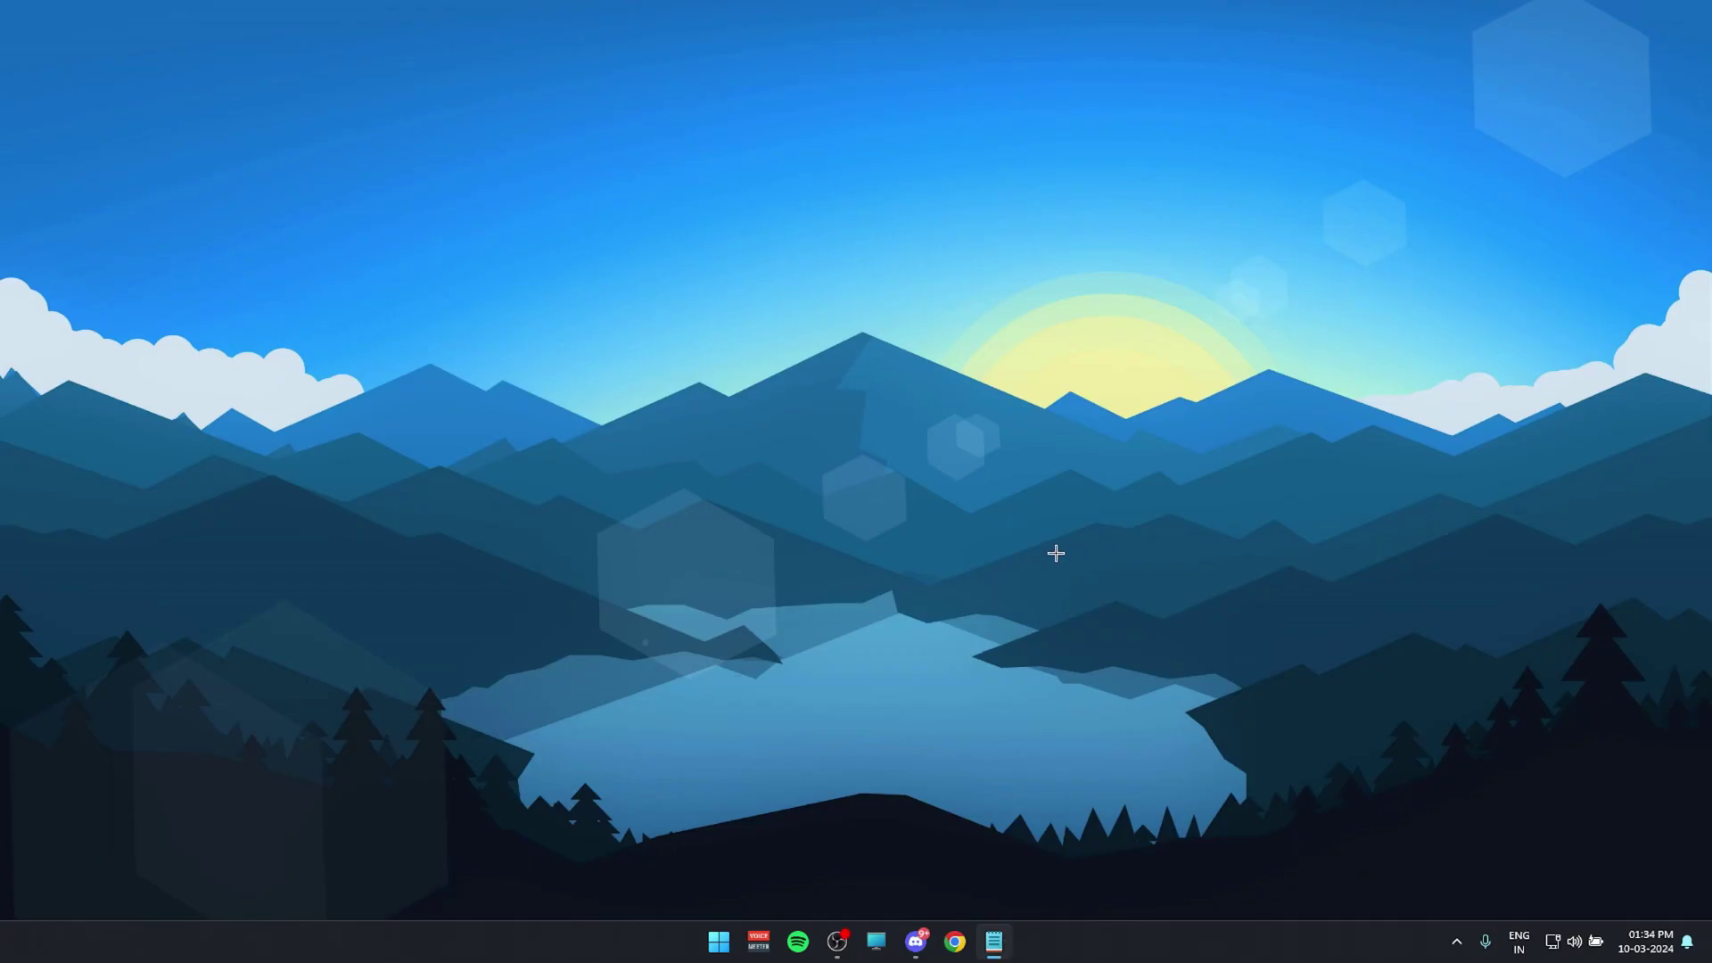
- Run %temp% and permanently delete everything in the user's Temp folder, skipping files in use, and close the folder
click(971, 515)
key(super+r)
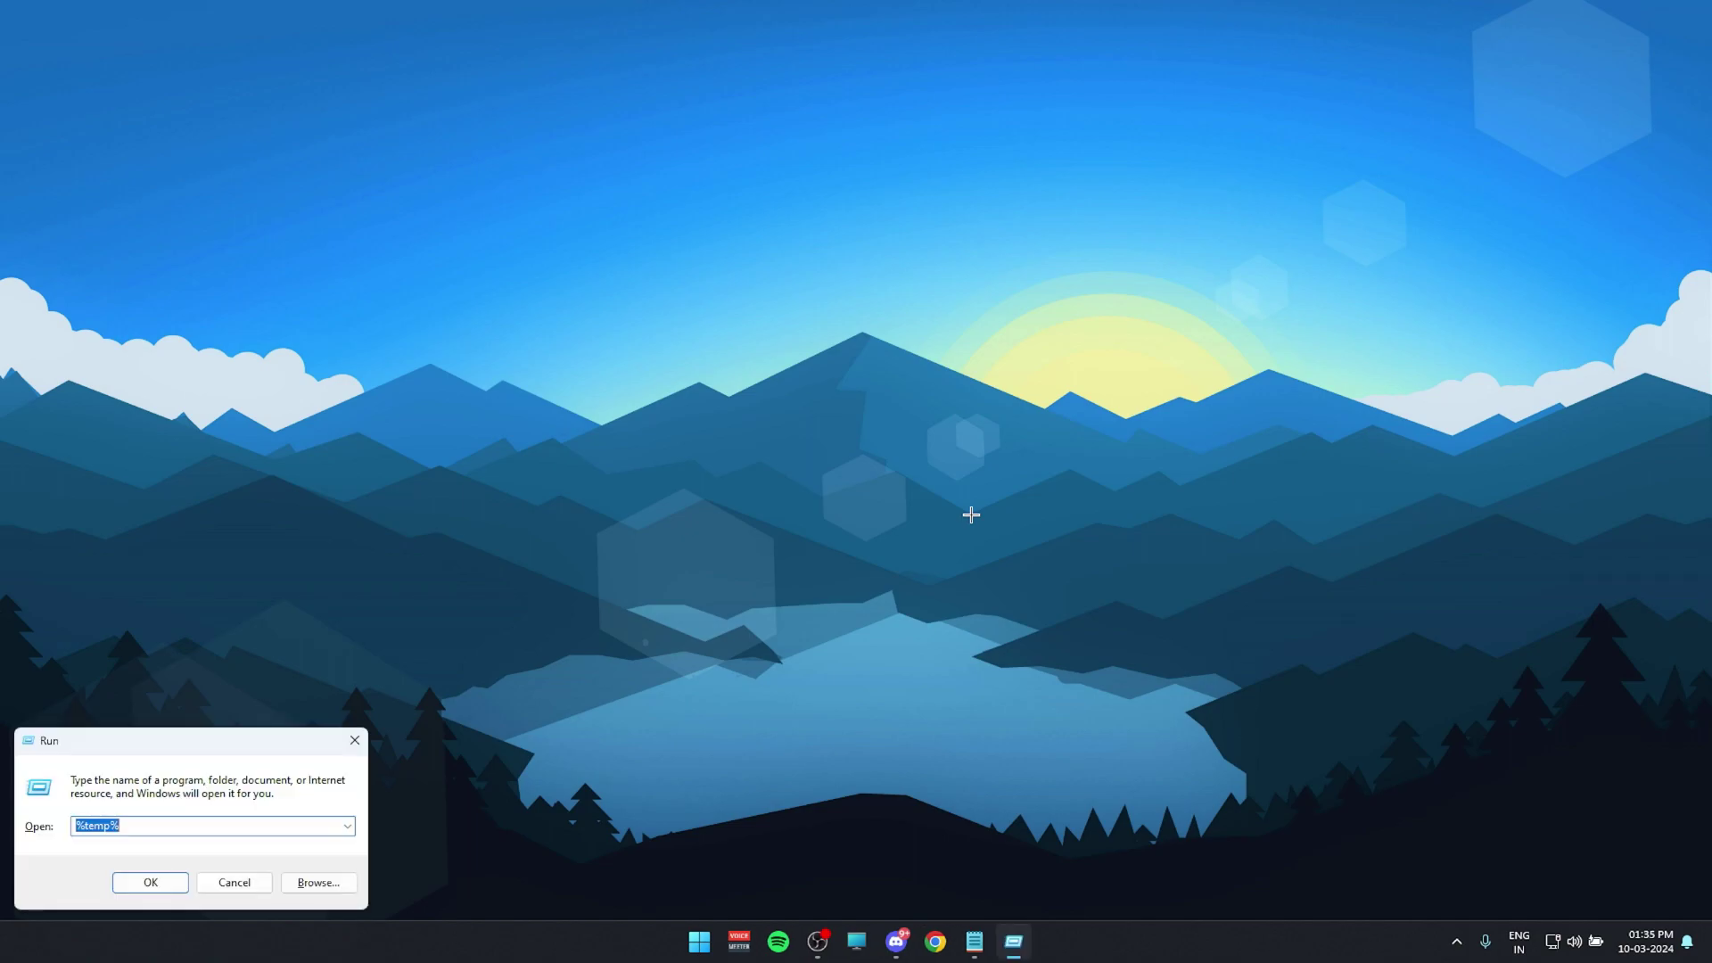
click(134, 828)
click(157, 883)
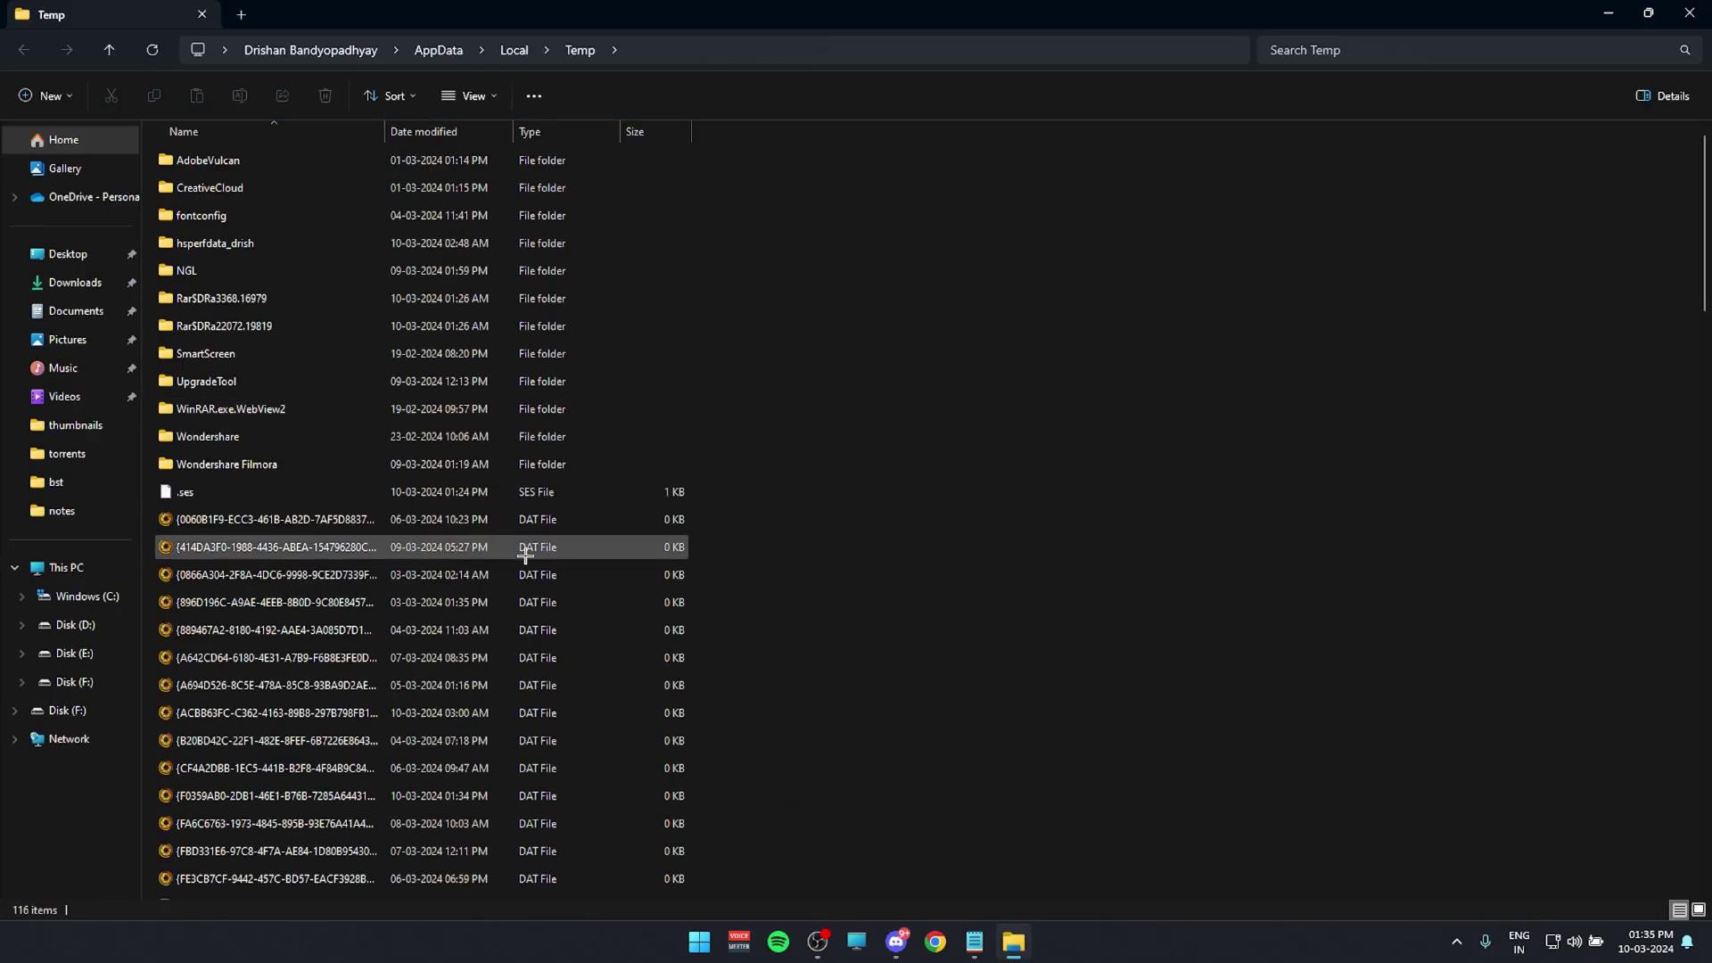
key(ctrl+a)
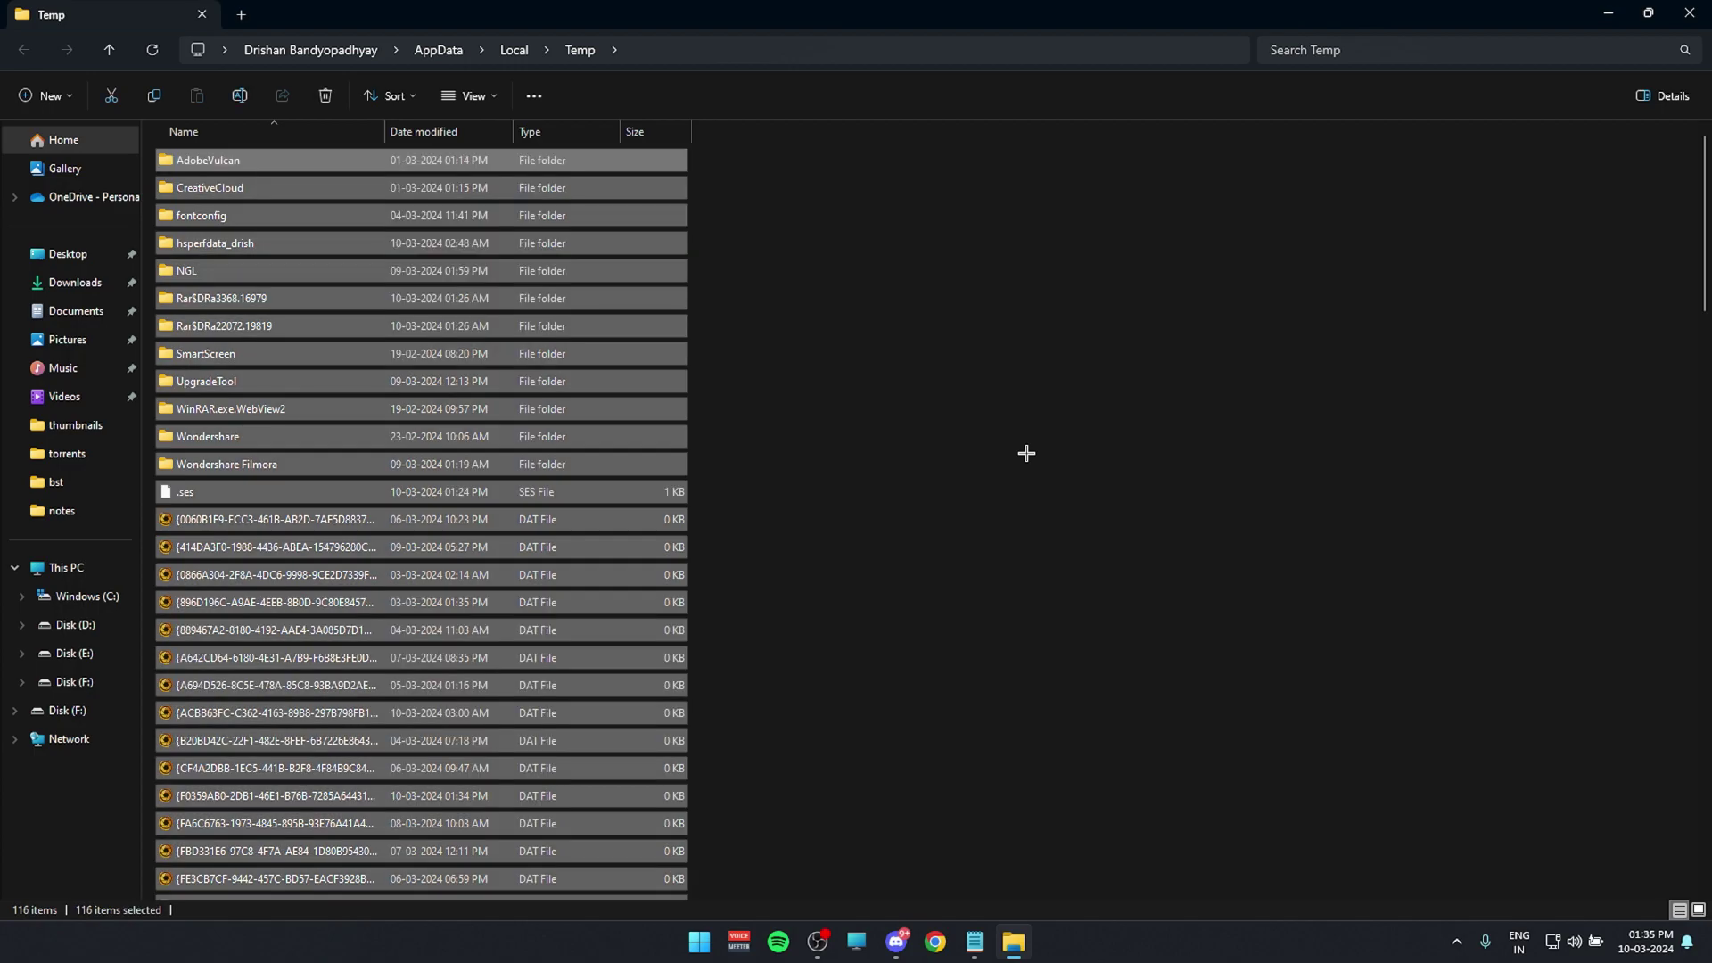
key(shift+Delete)
key(Return)
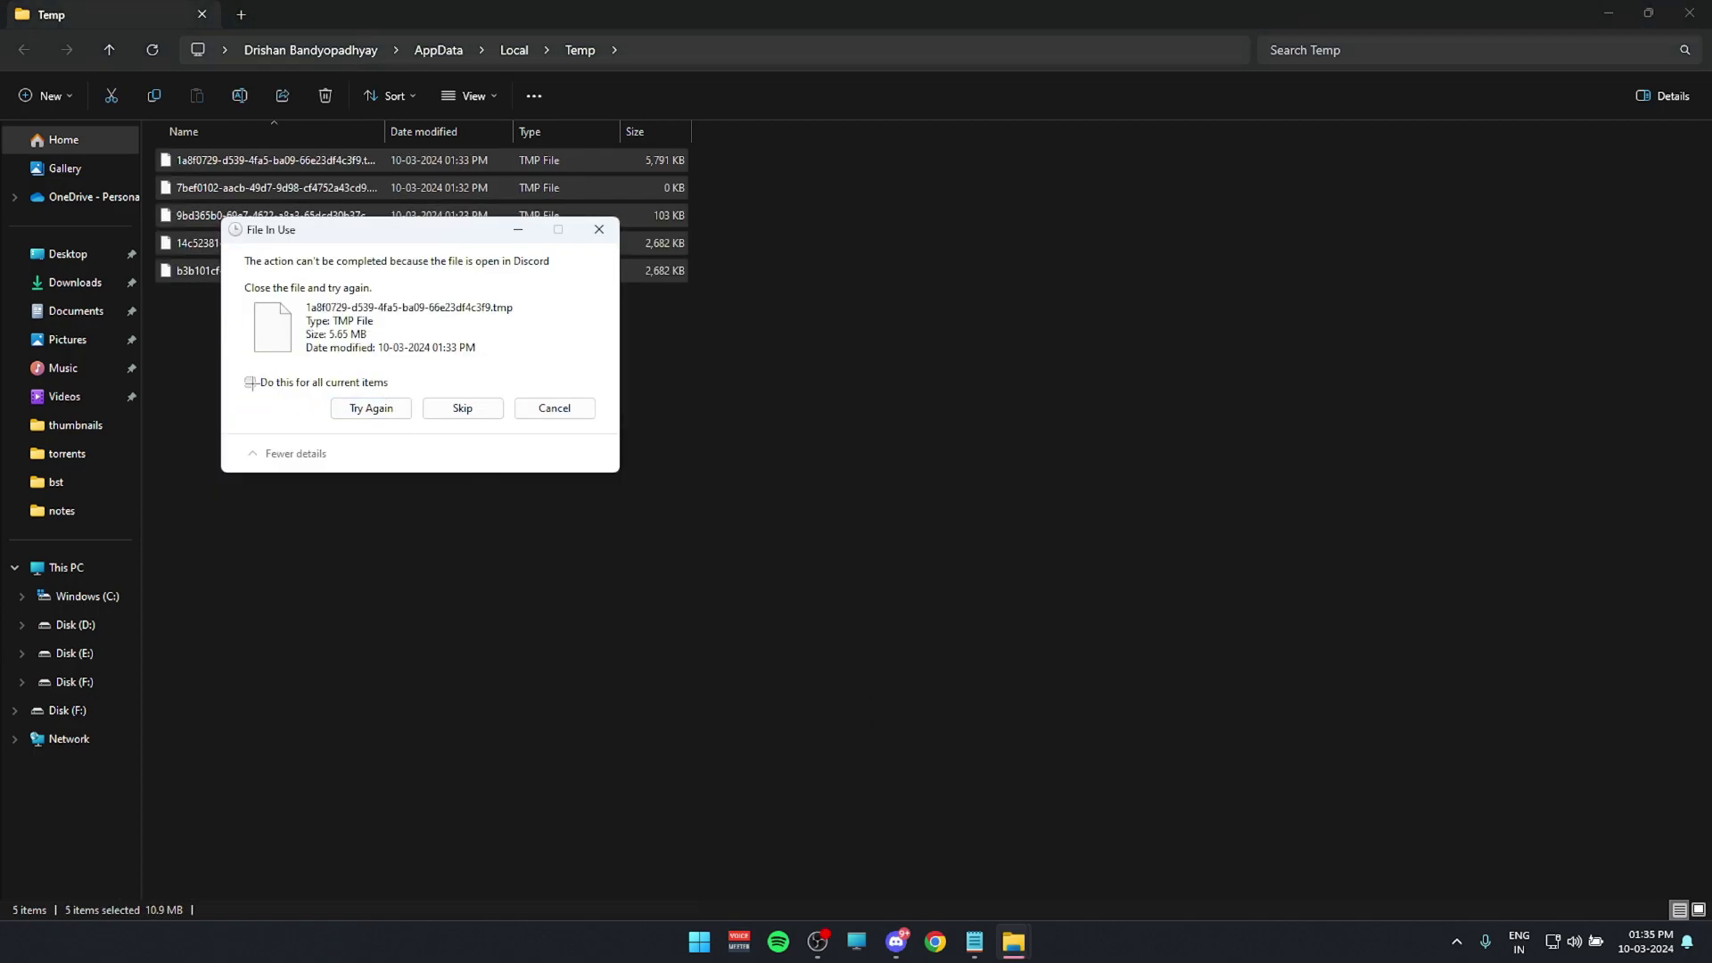
click(463, 409)
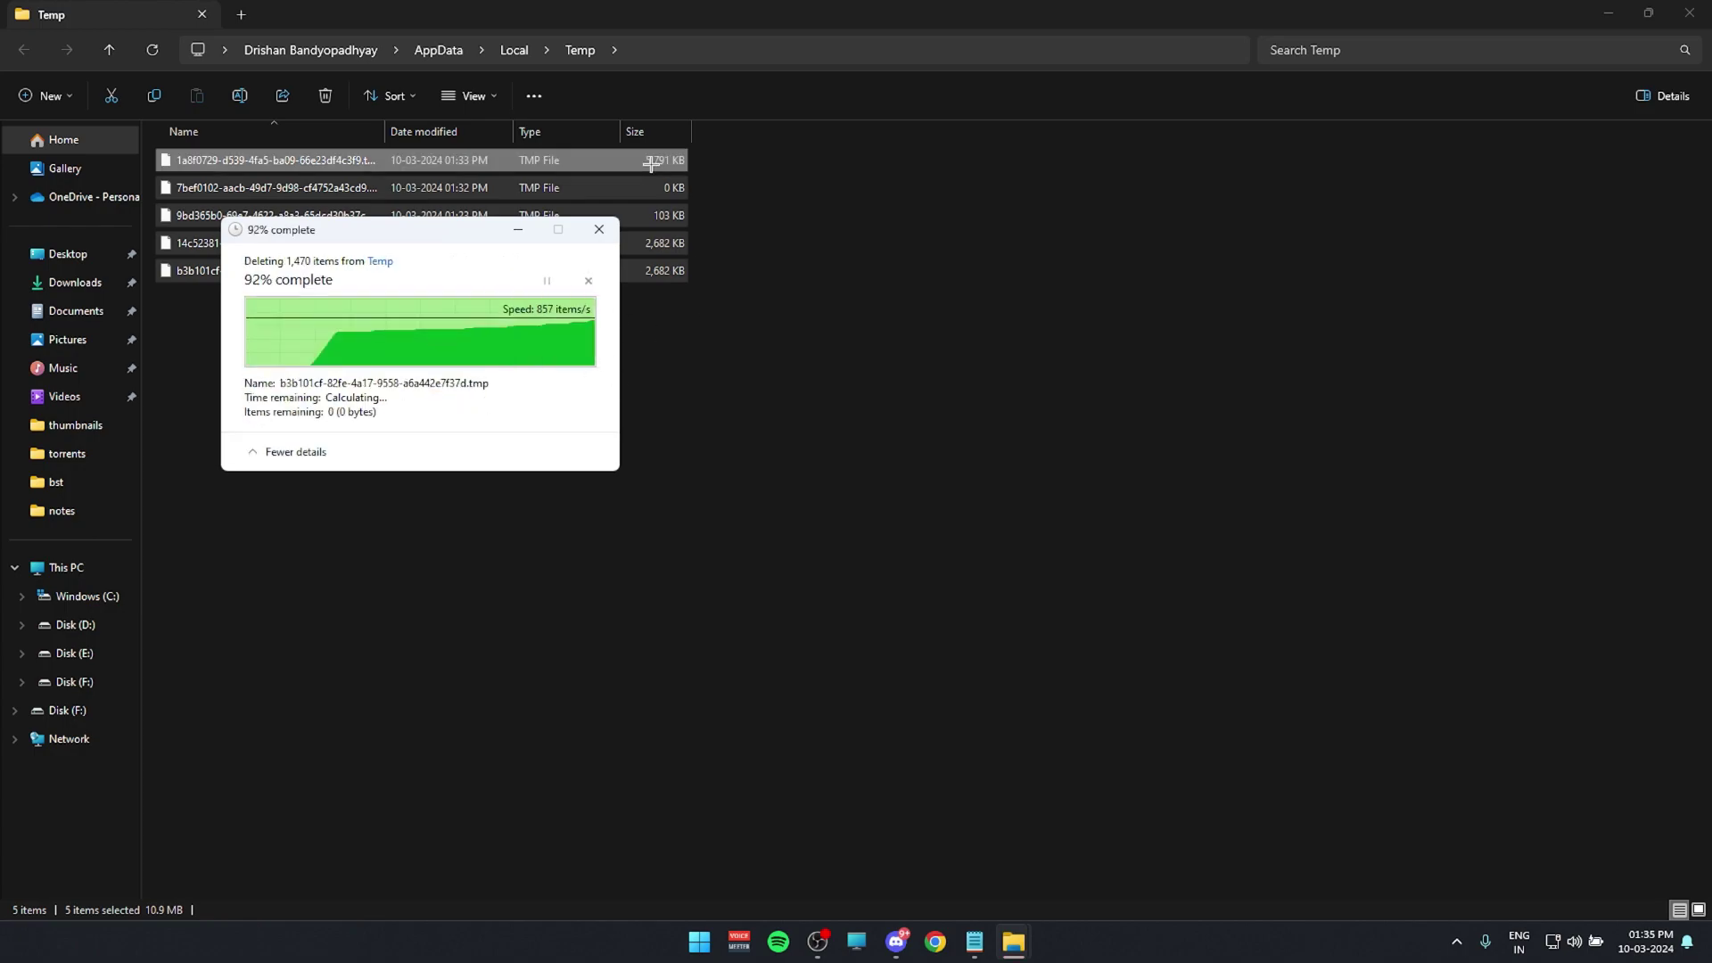
click(674, 571)
key(alt+F4)
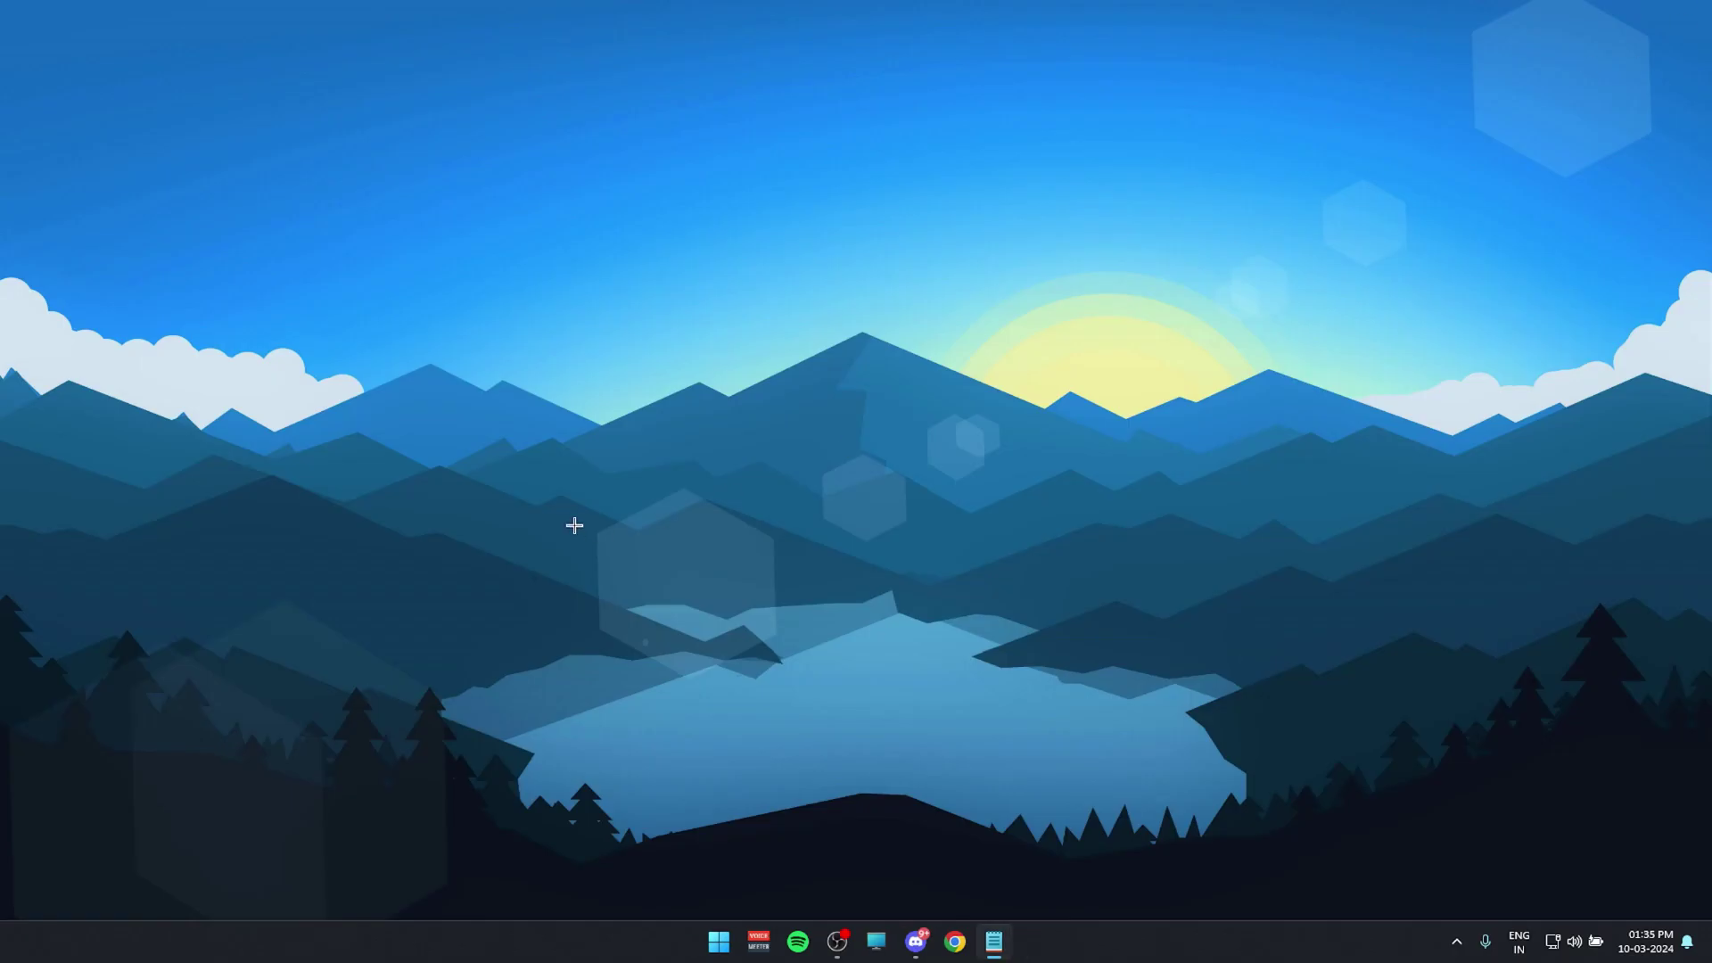
- Run temp and permanently delete everything in the Windows Temp folder, skipping all files in use, and close the folder
key(super+r)
text(temp)
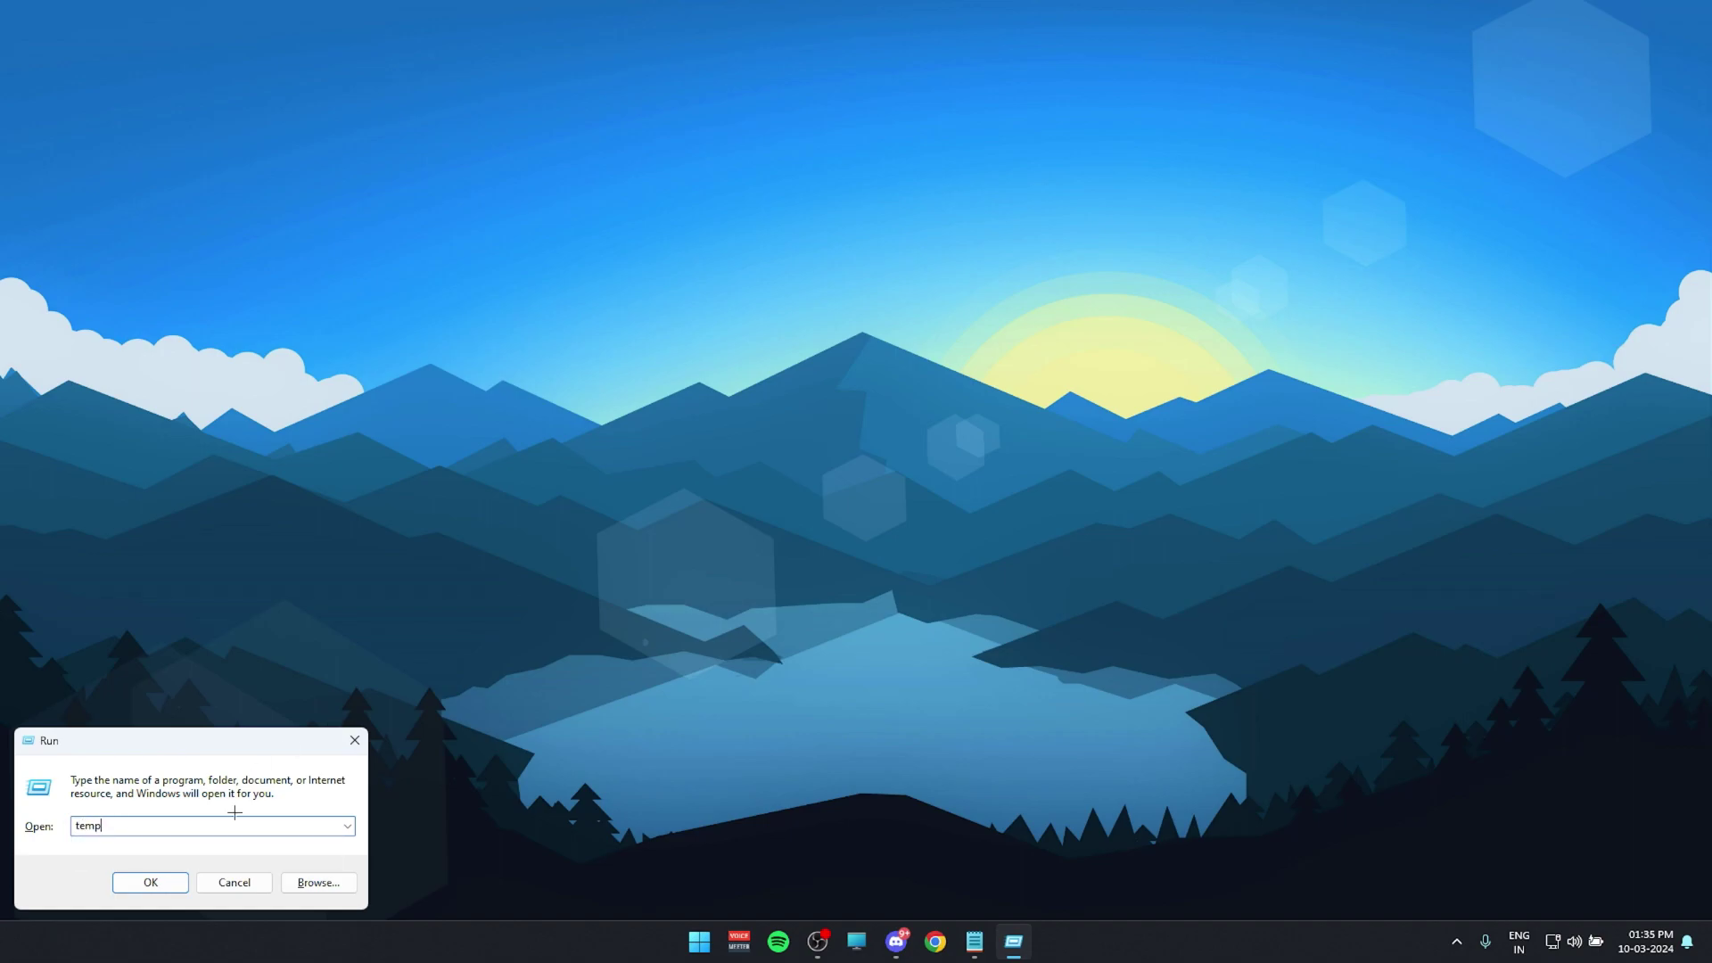
key(Return)
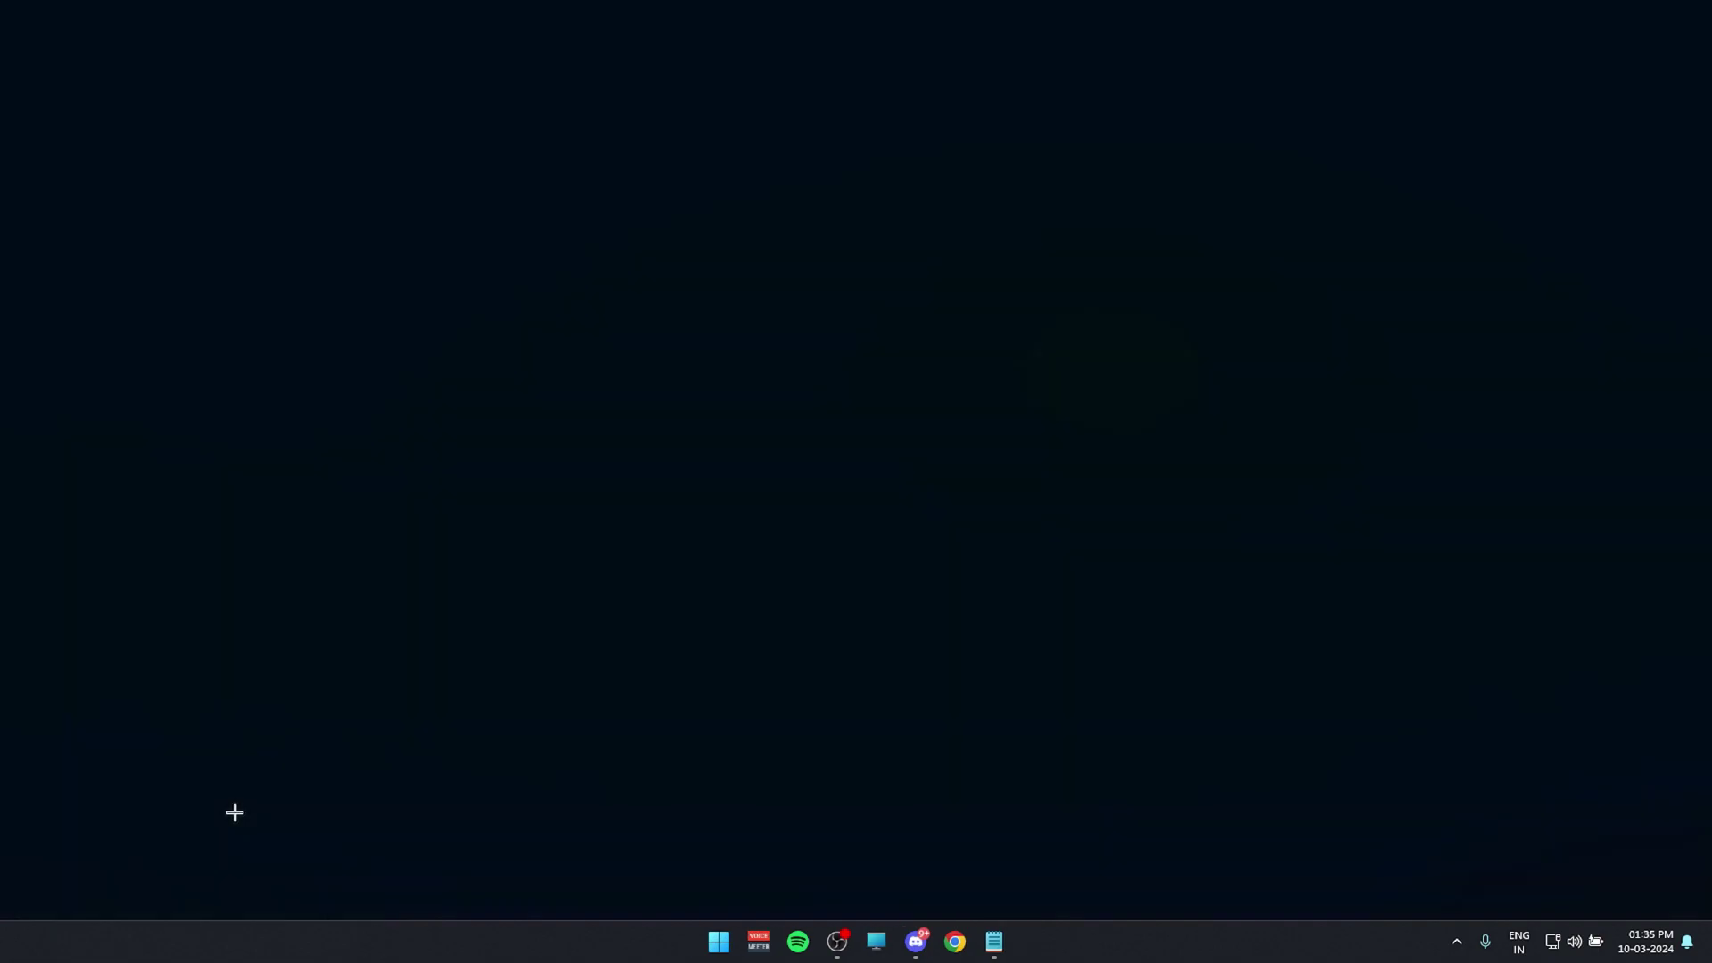
key(ctrl+a)
key(shift+Delete)
key(Return)
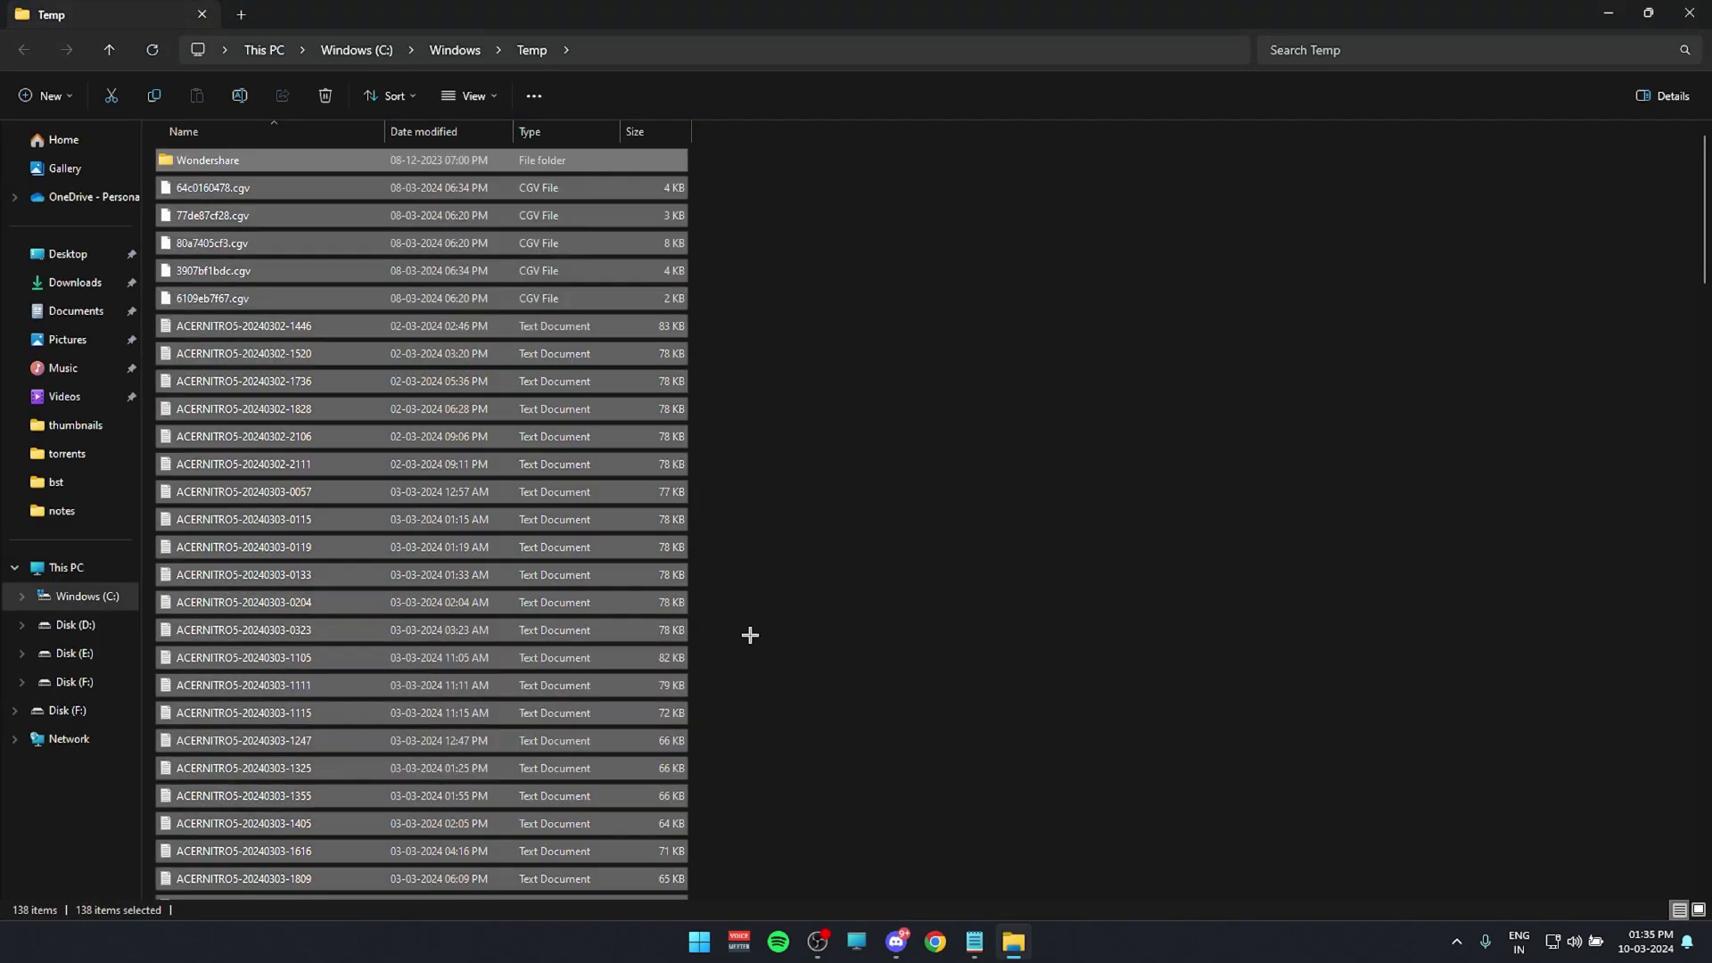
click(742, 397)
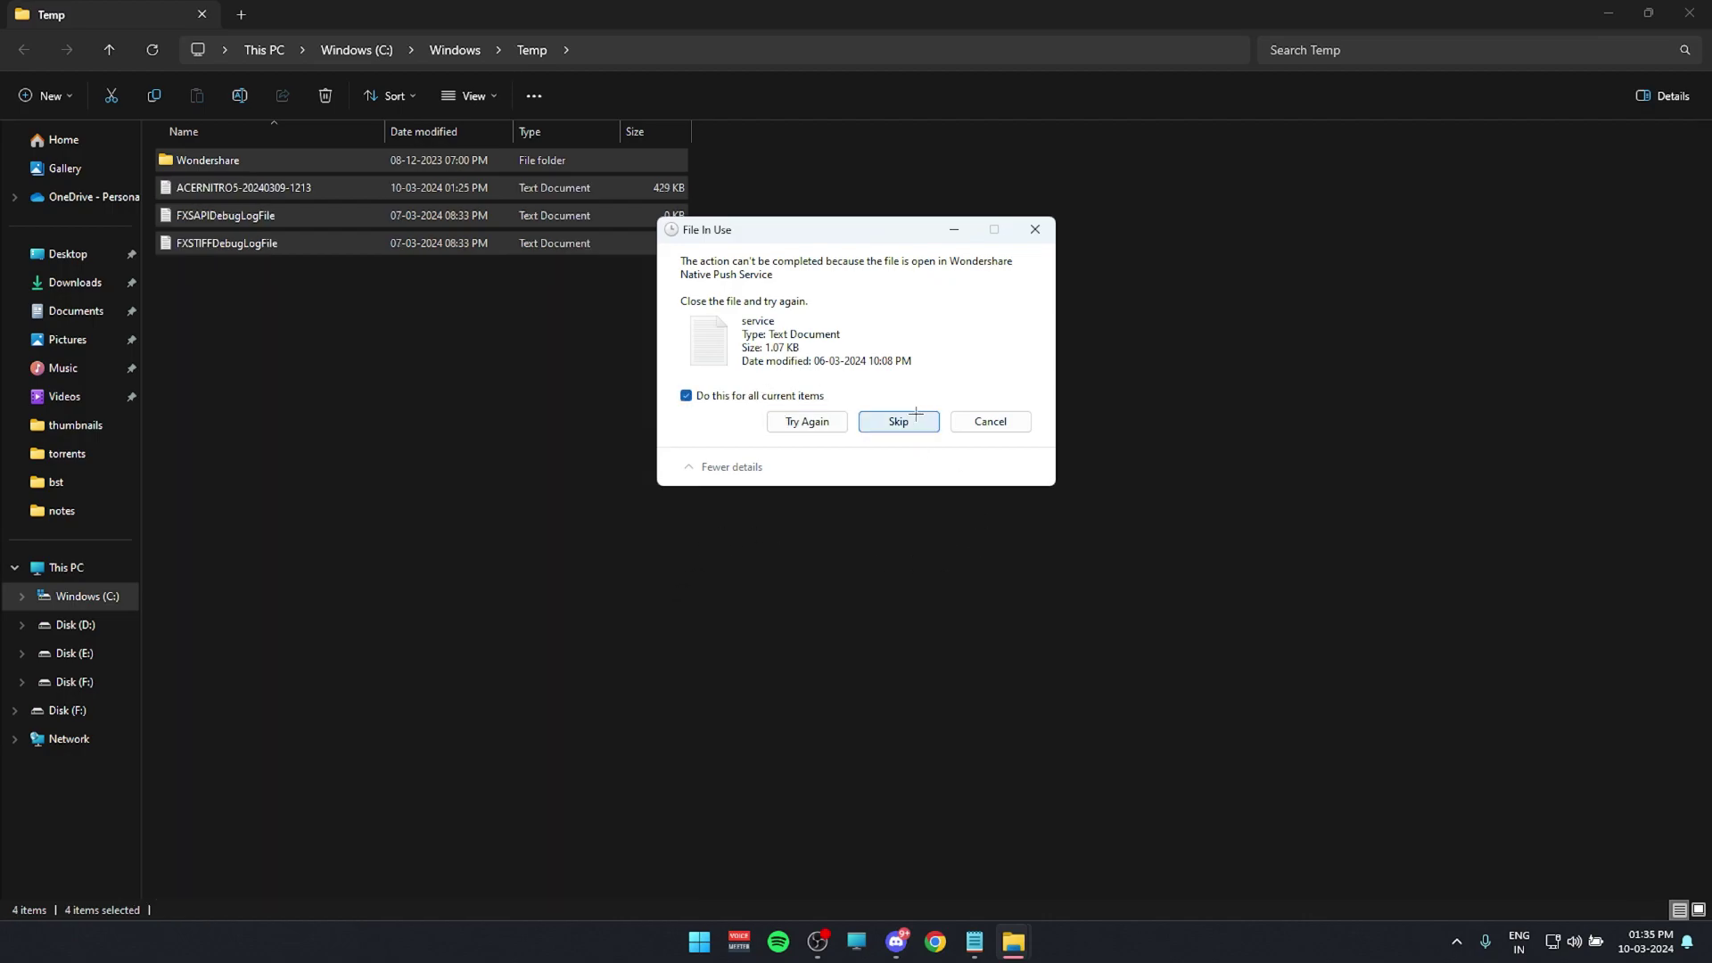
click(910, 419)
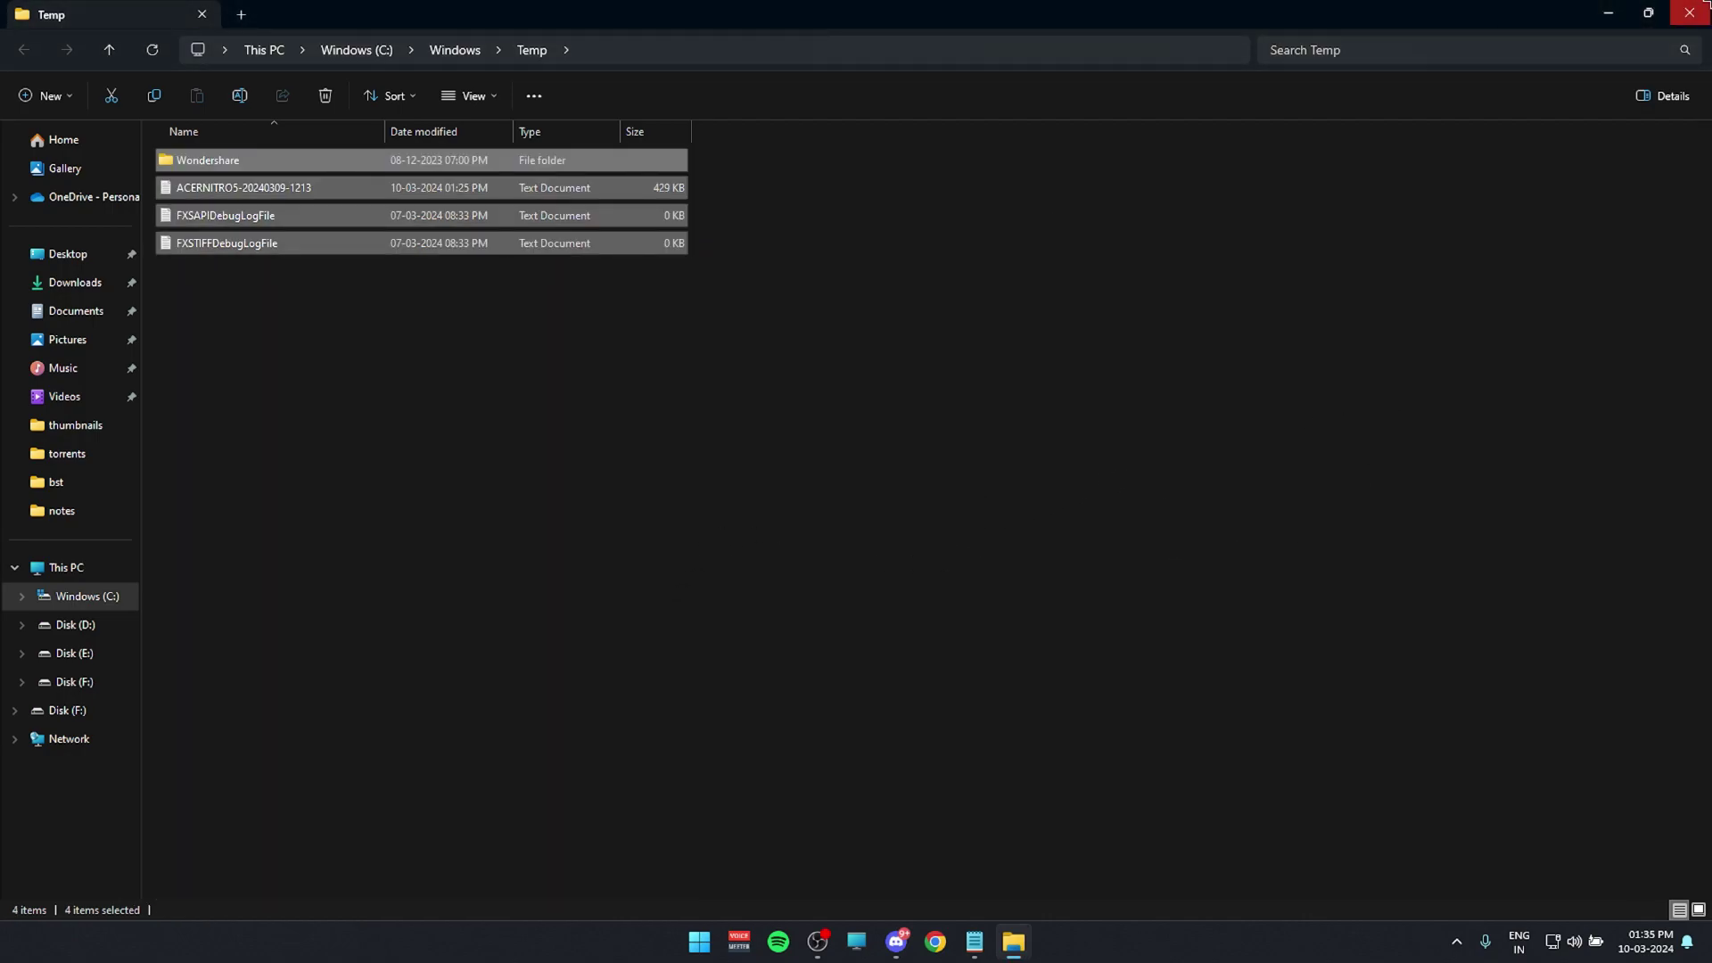
click(1688, 13)
- Run prefetch to open the Windows Prefetch folder, granting permanent access to it
key(super+r)
text(pr)
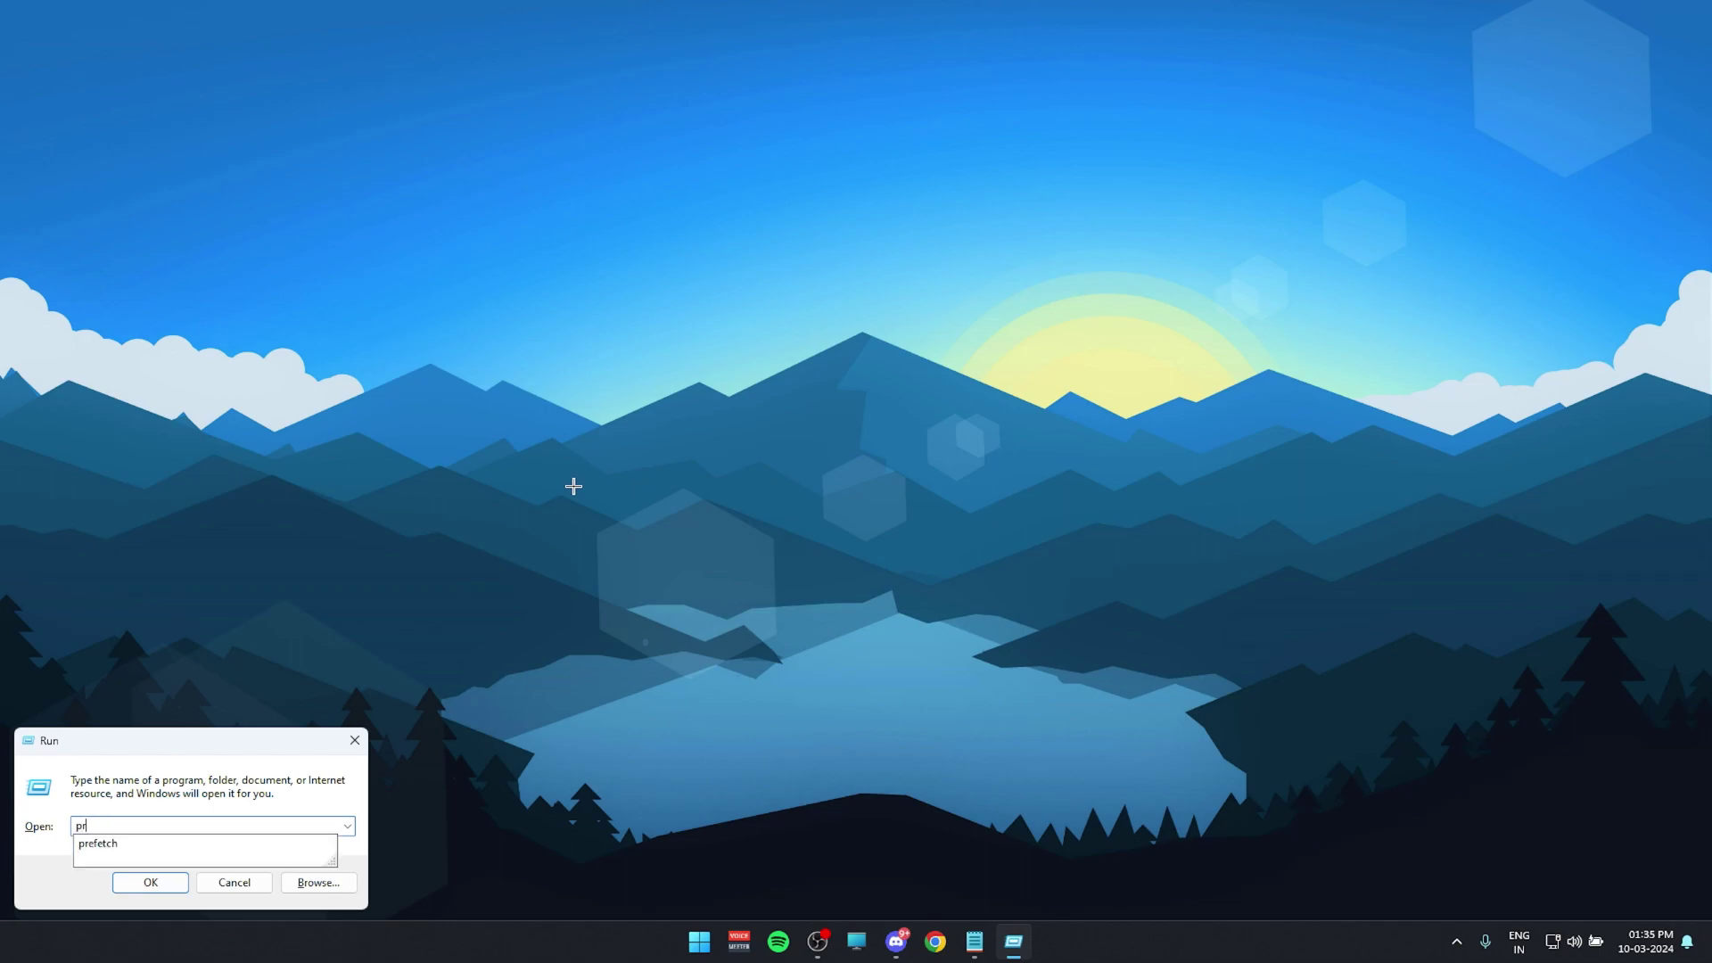
text(efetch)
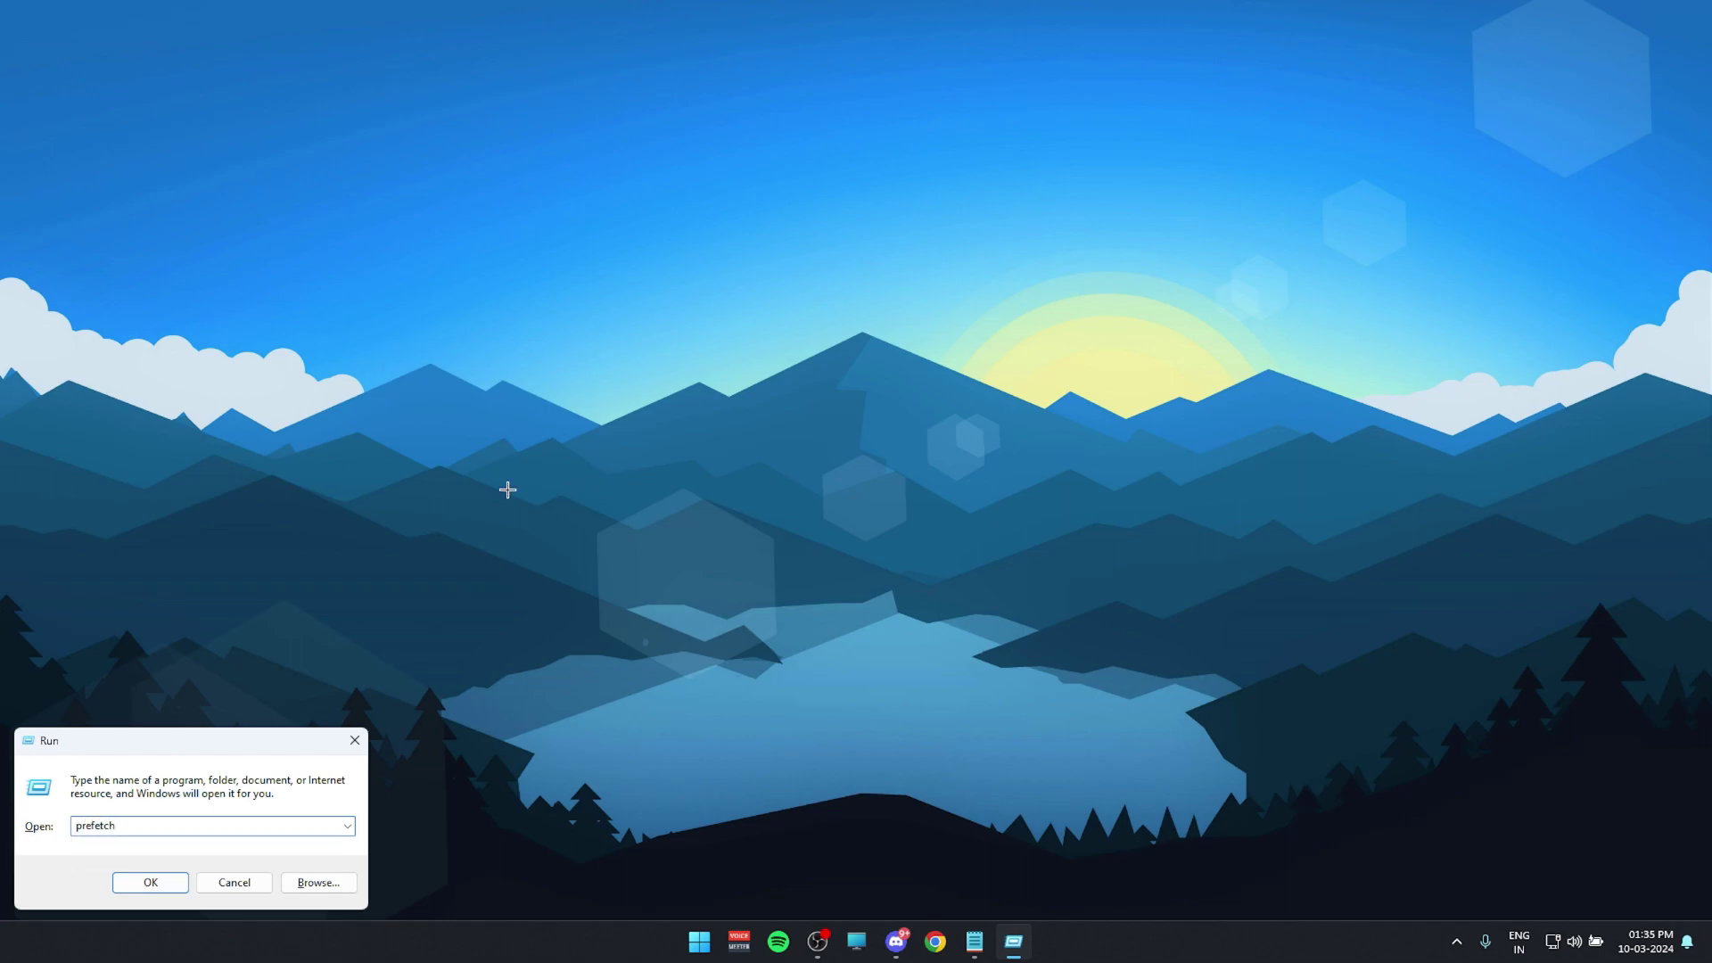
drag(233, 747, 428, 440)
click(347, 573)
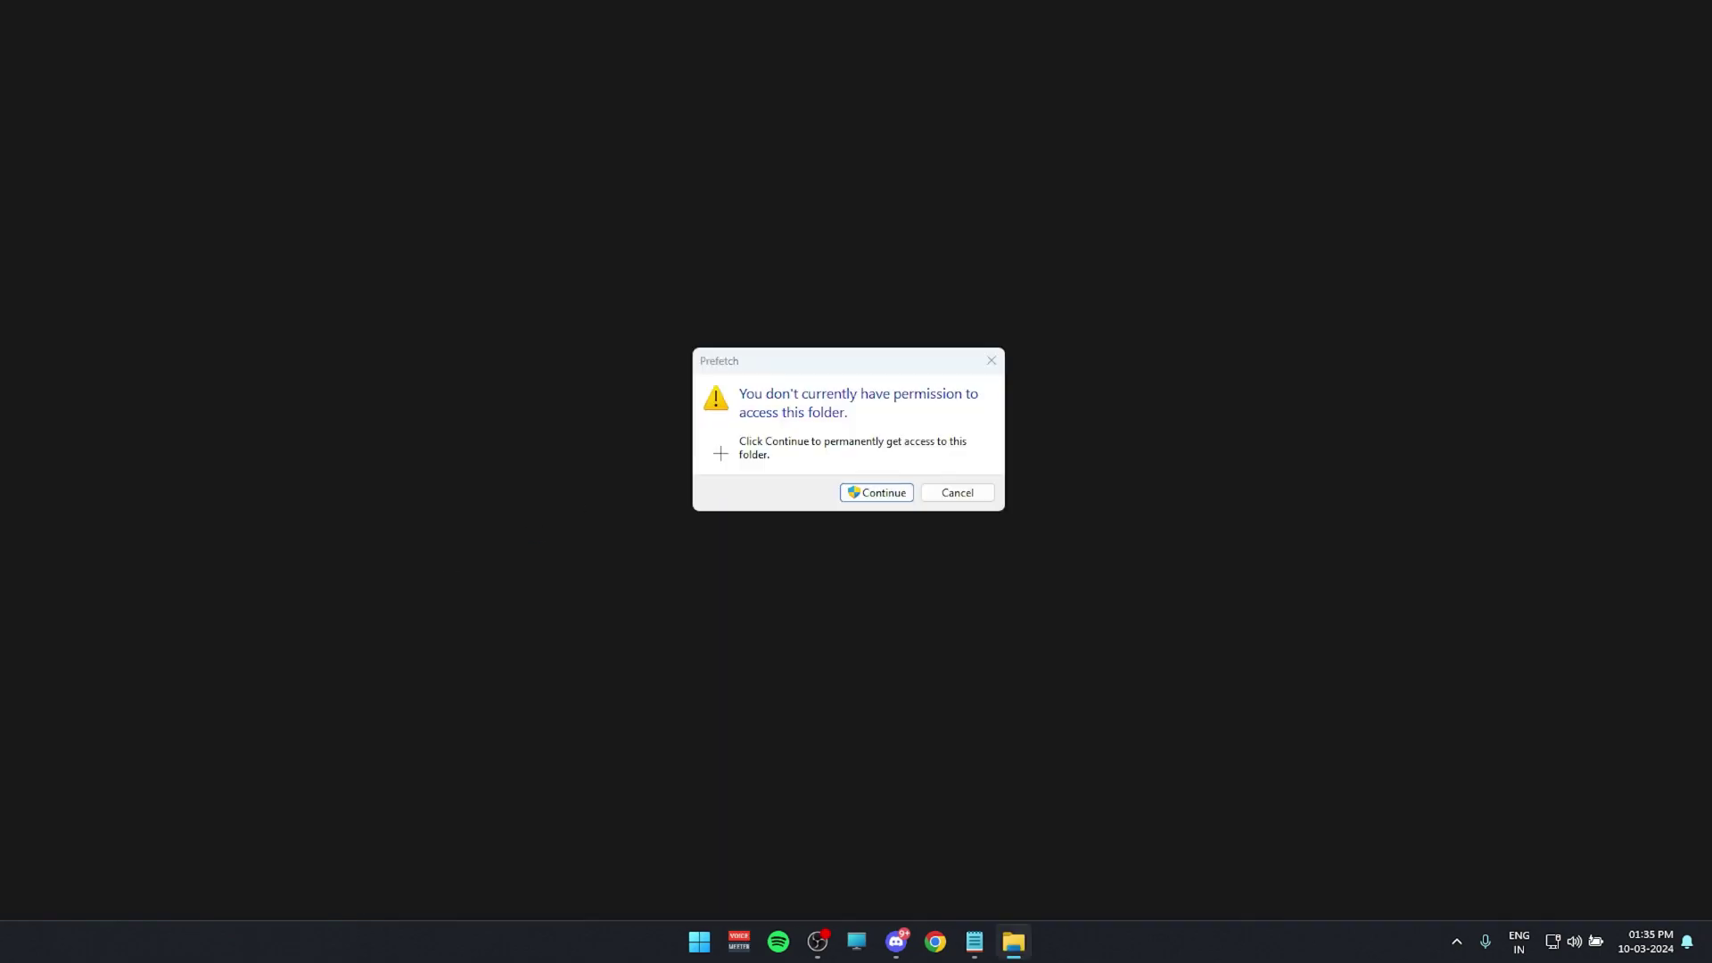
click(877, 493)
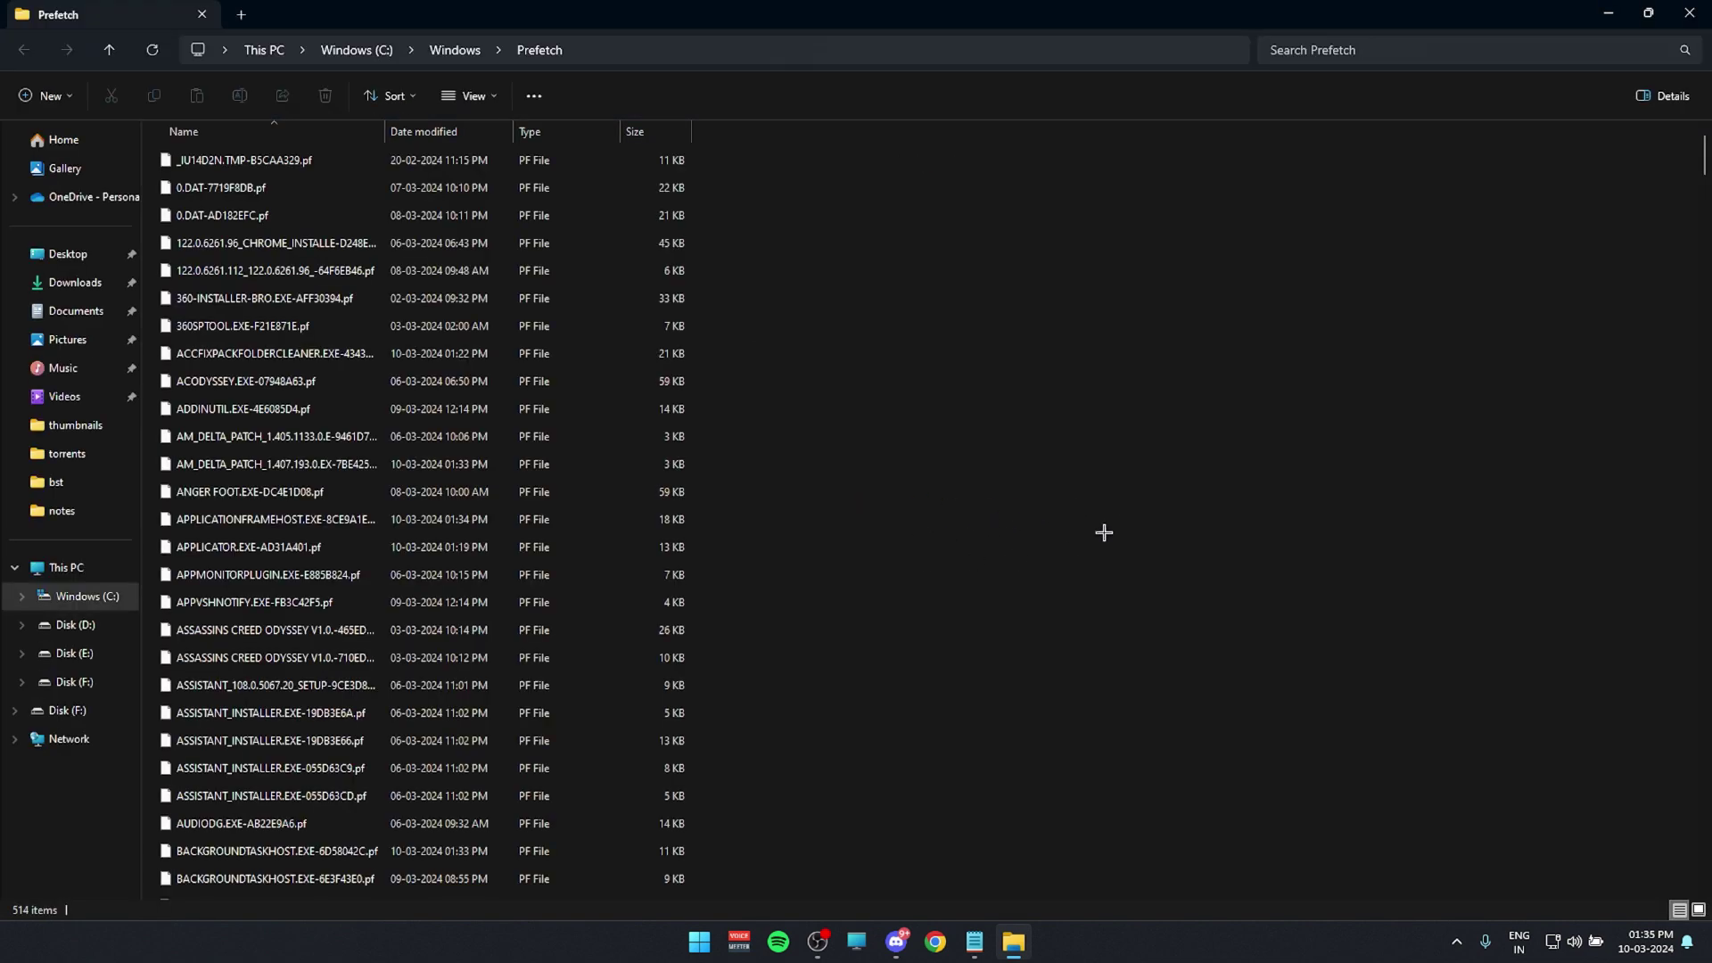
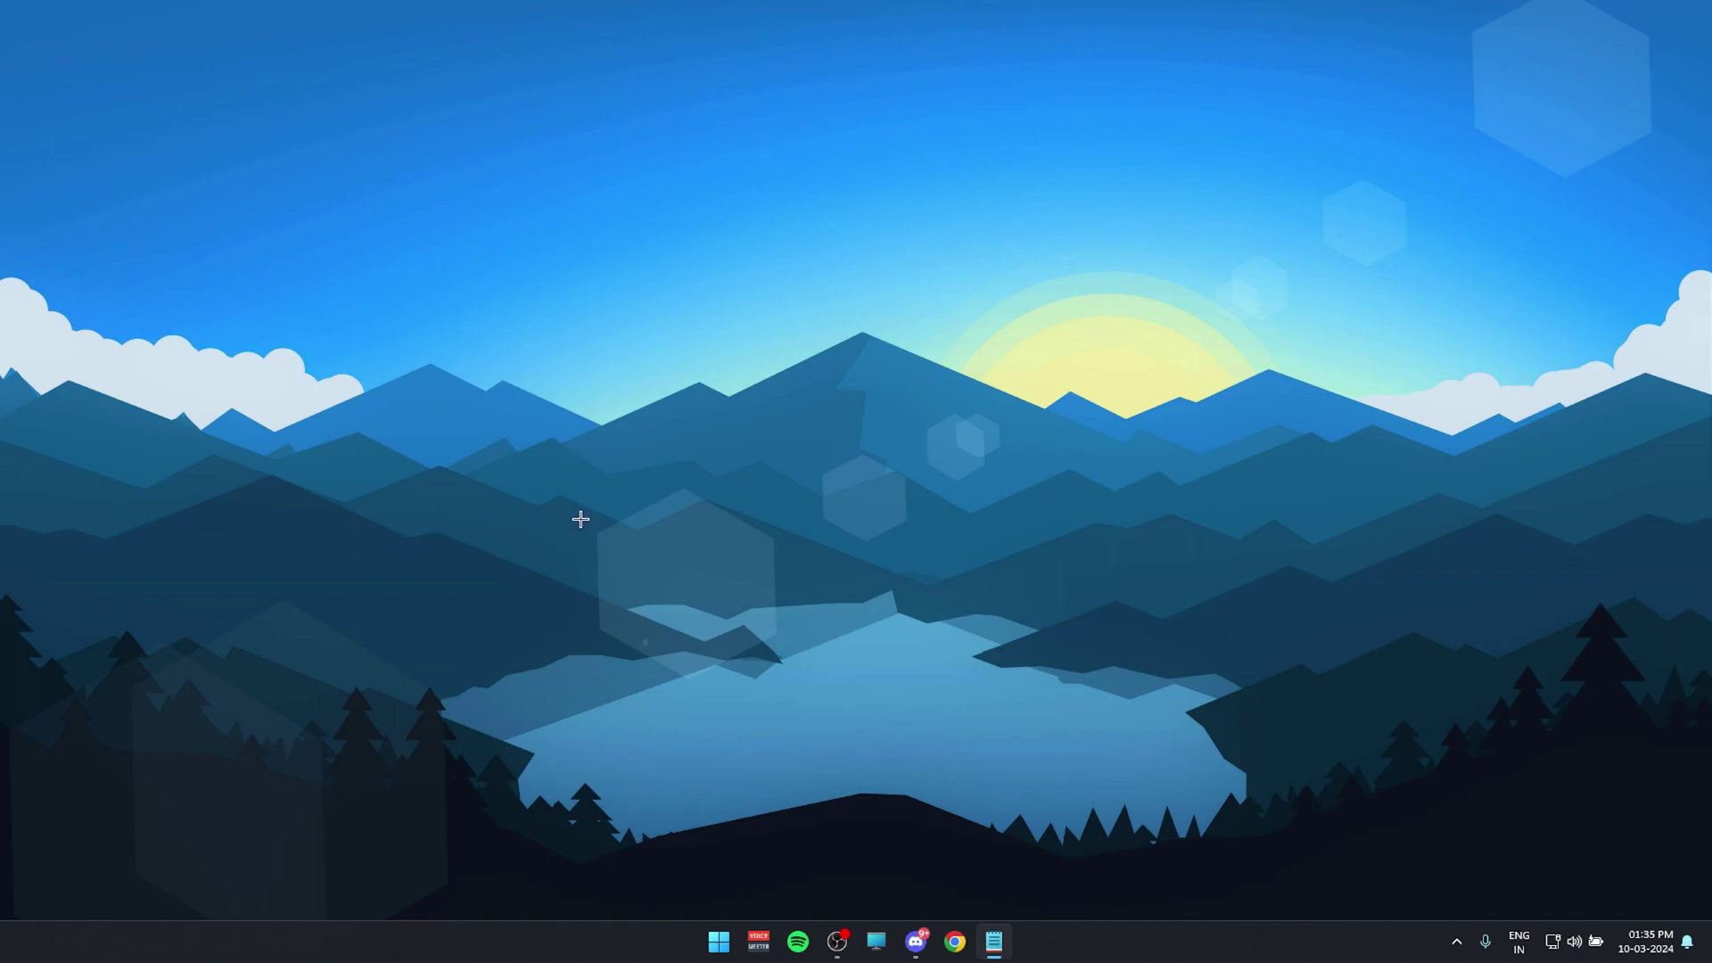
- Review which startup apps are enabled or disabled in Task Manager, and close it
right_click(1242, 945)
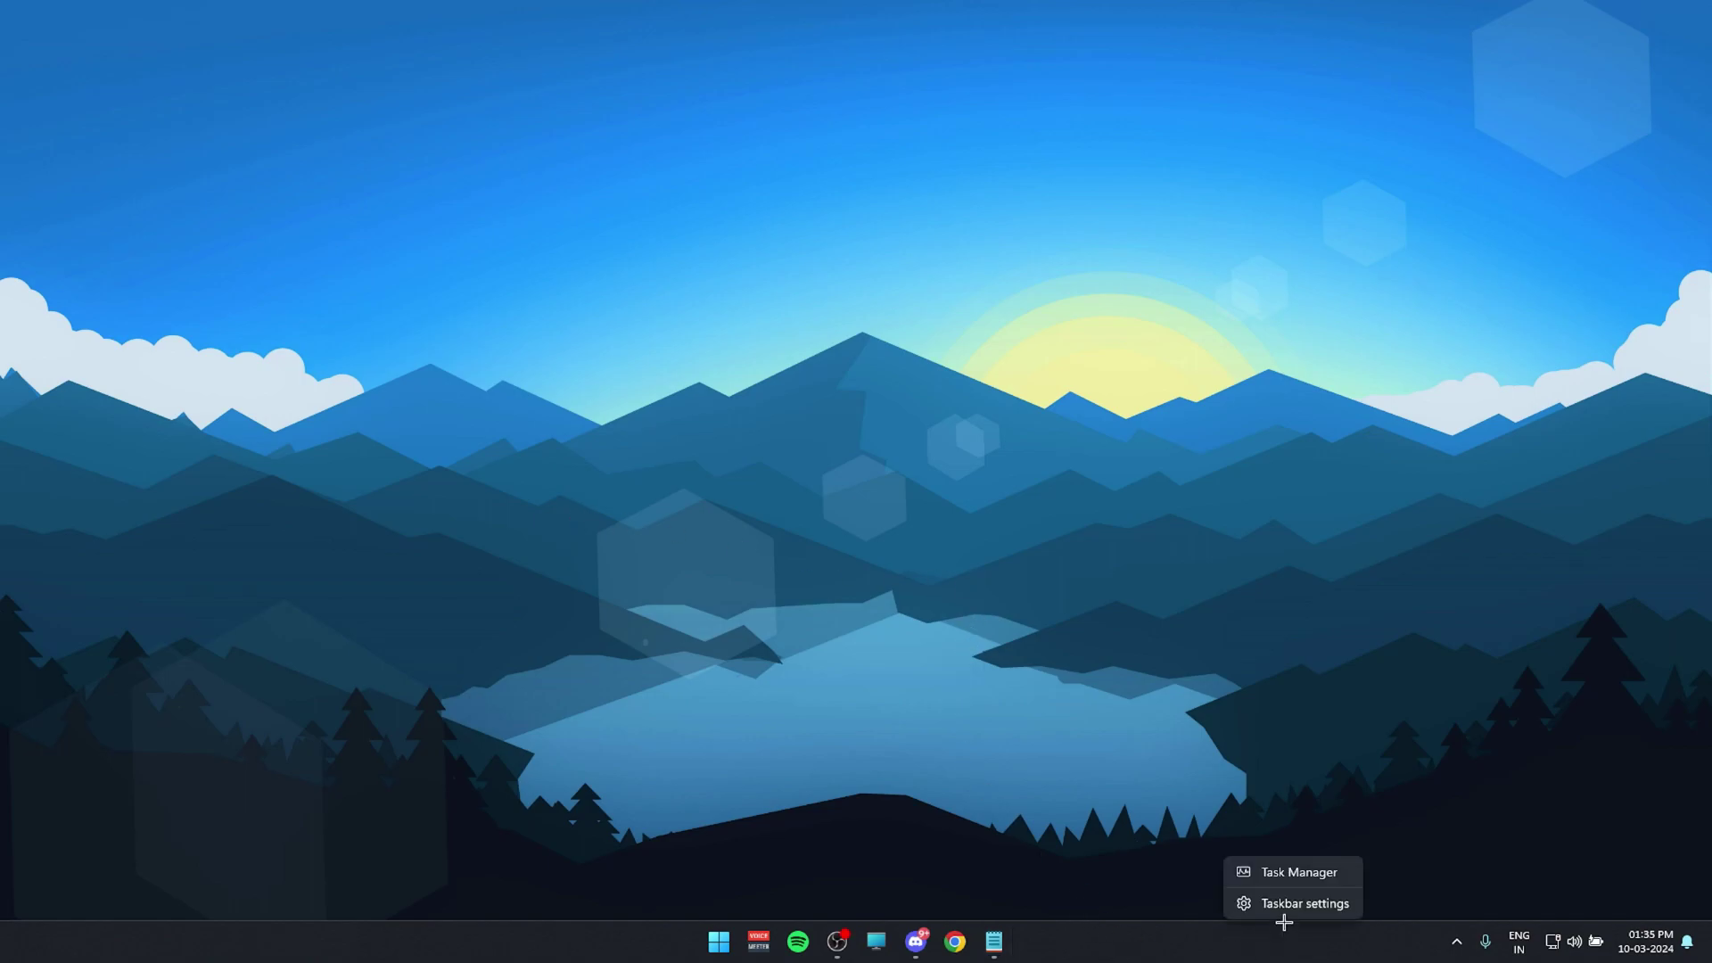
click(1297, 874)
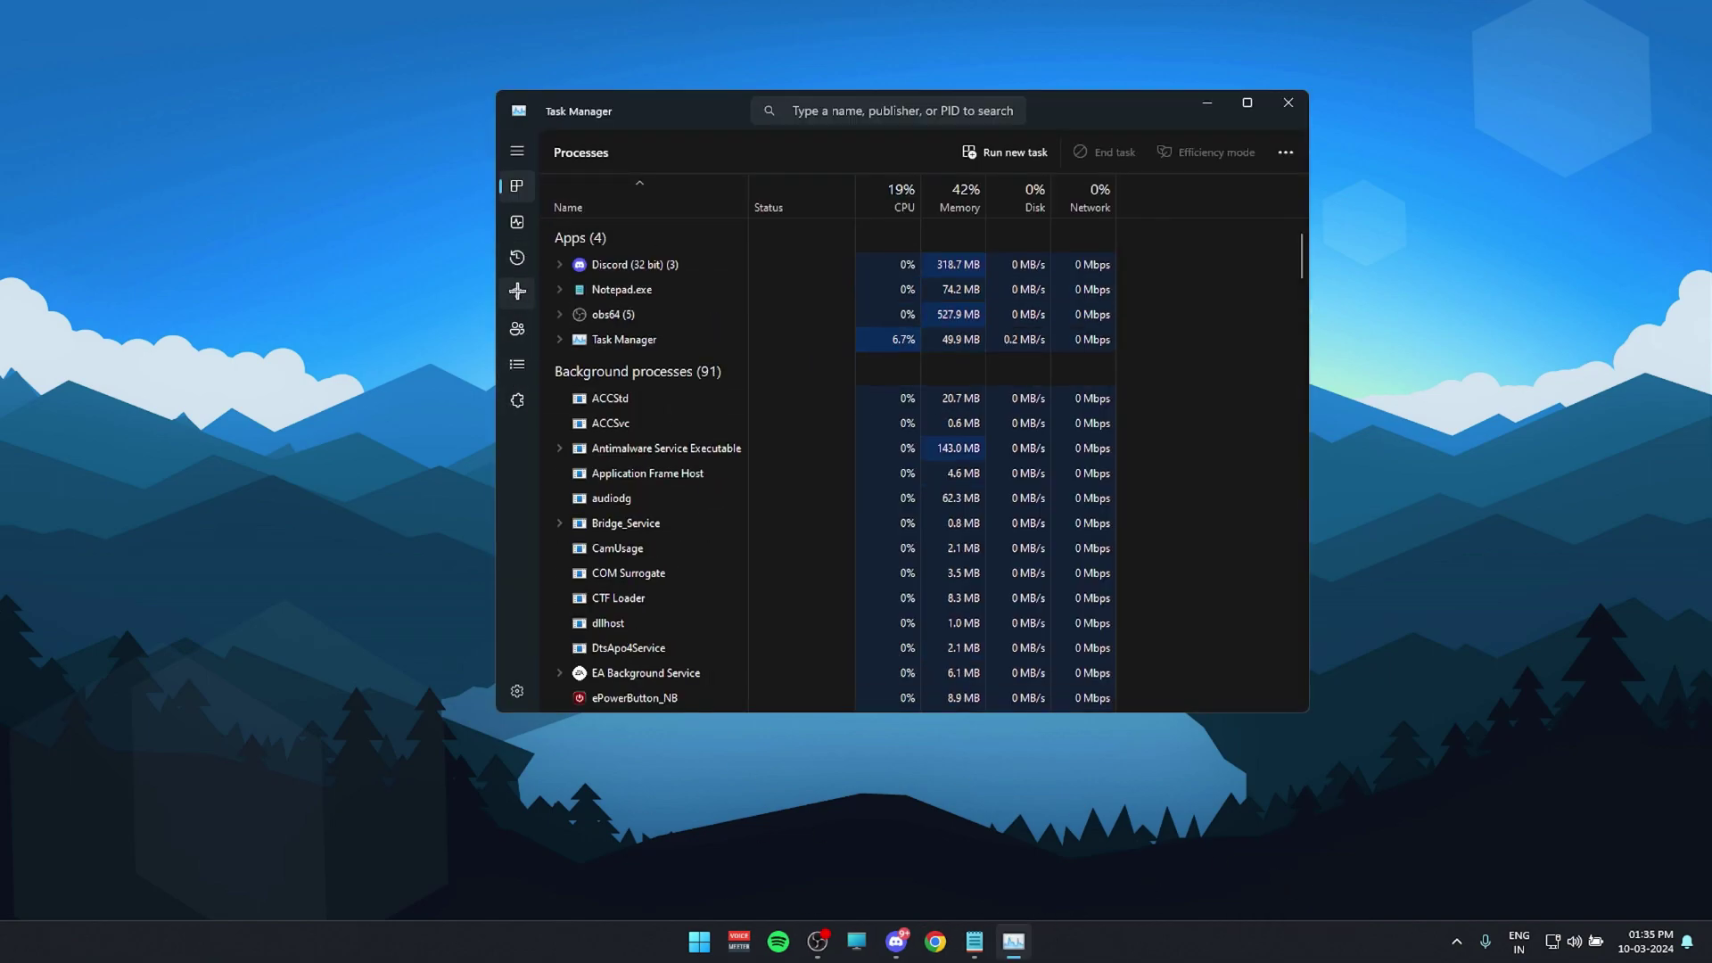
click(517, 291)
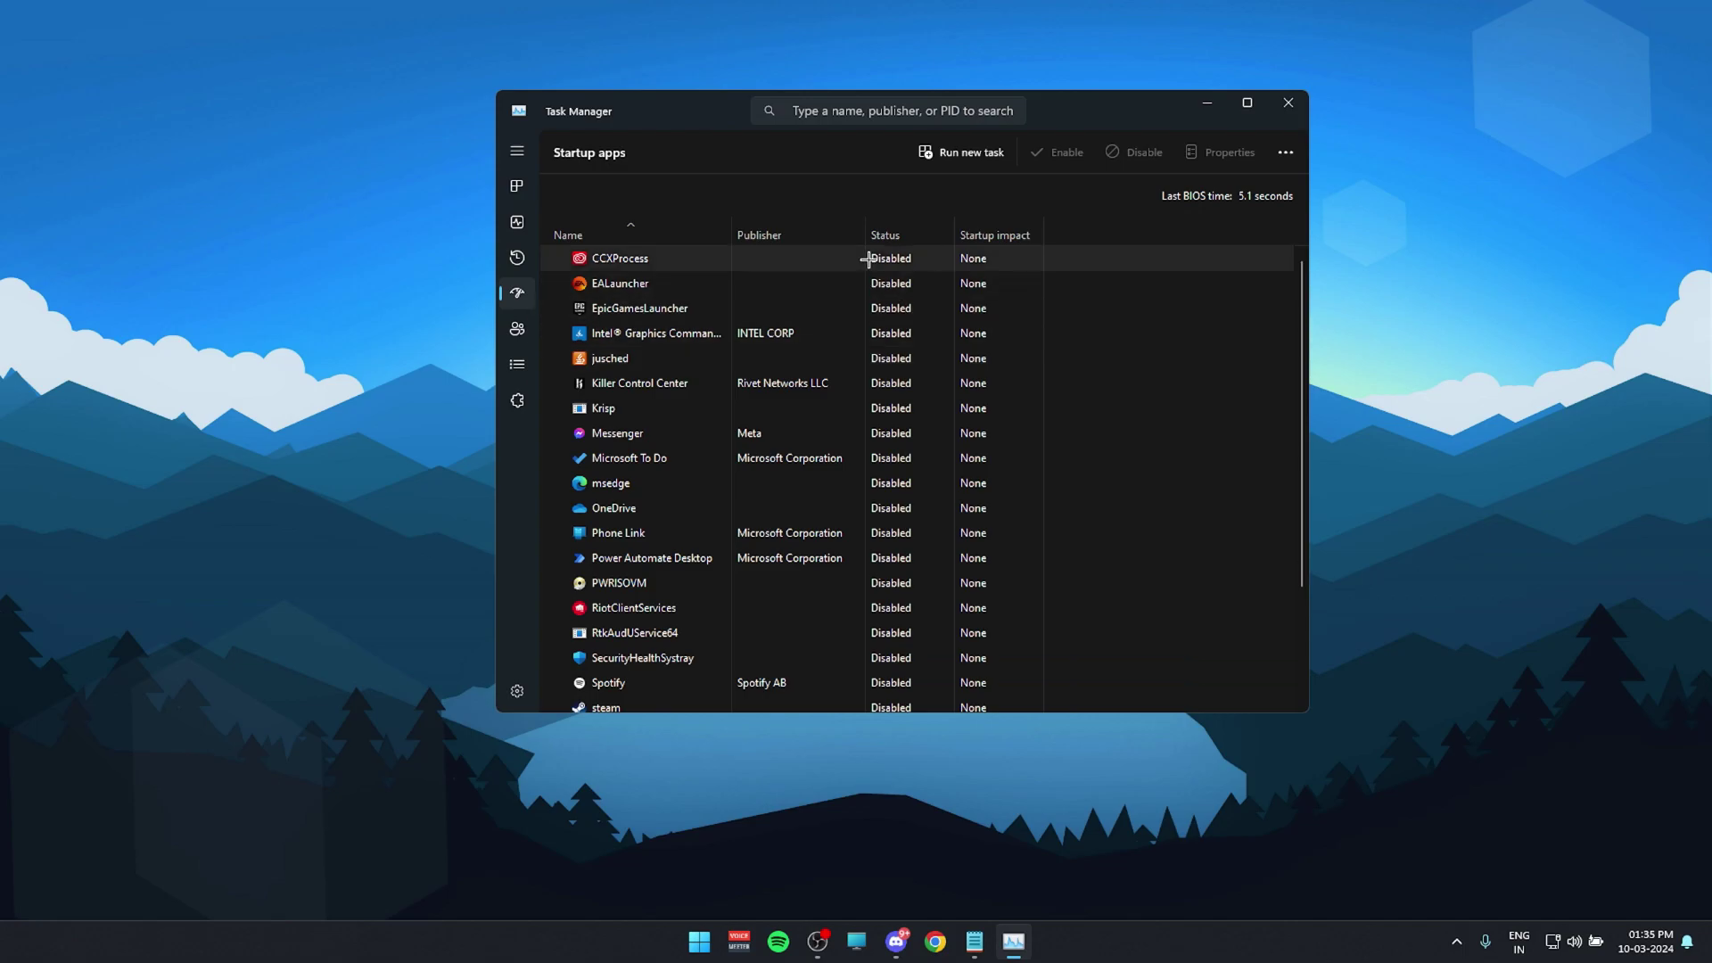
scroll(878, 356, down, 3)
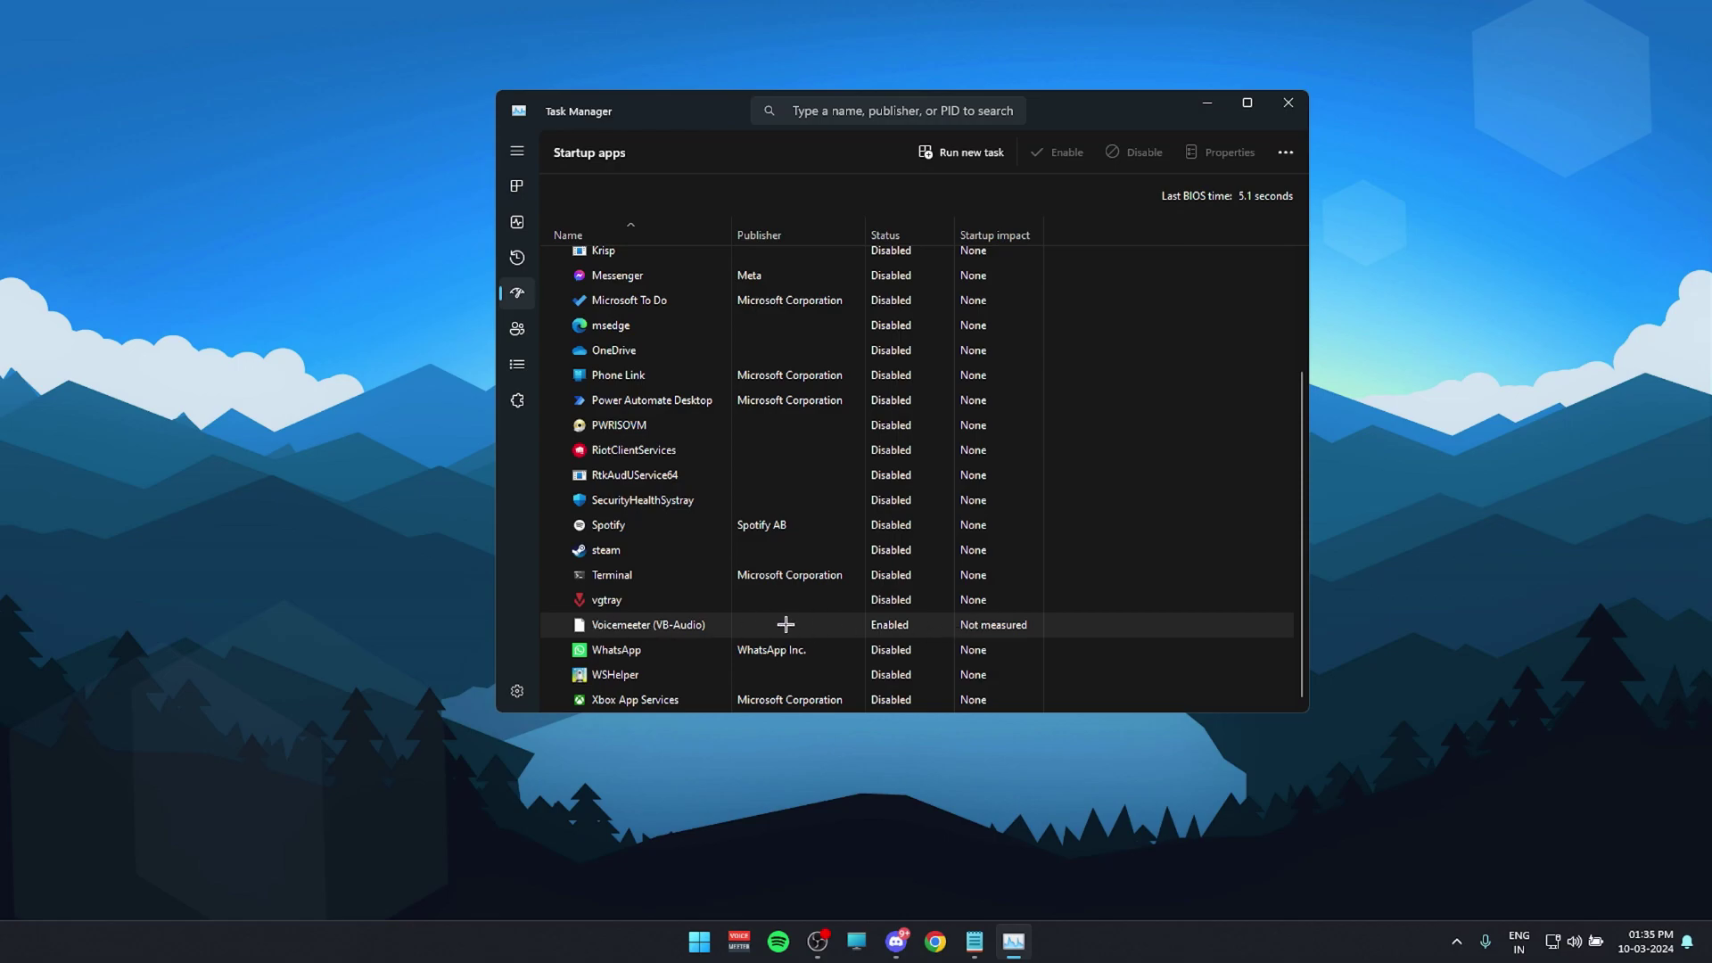
scroll(972, 642, up, 4)
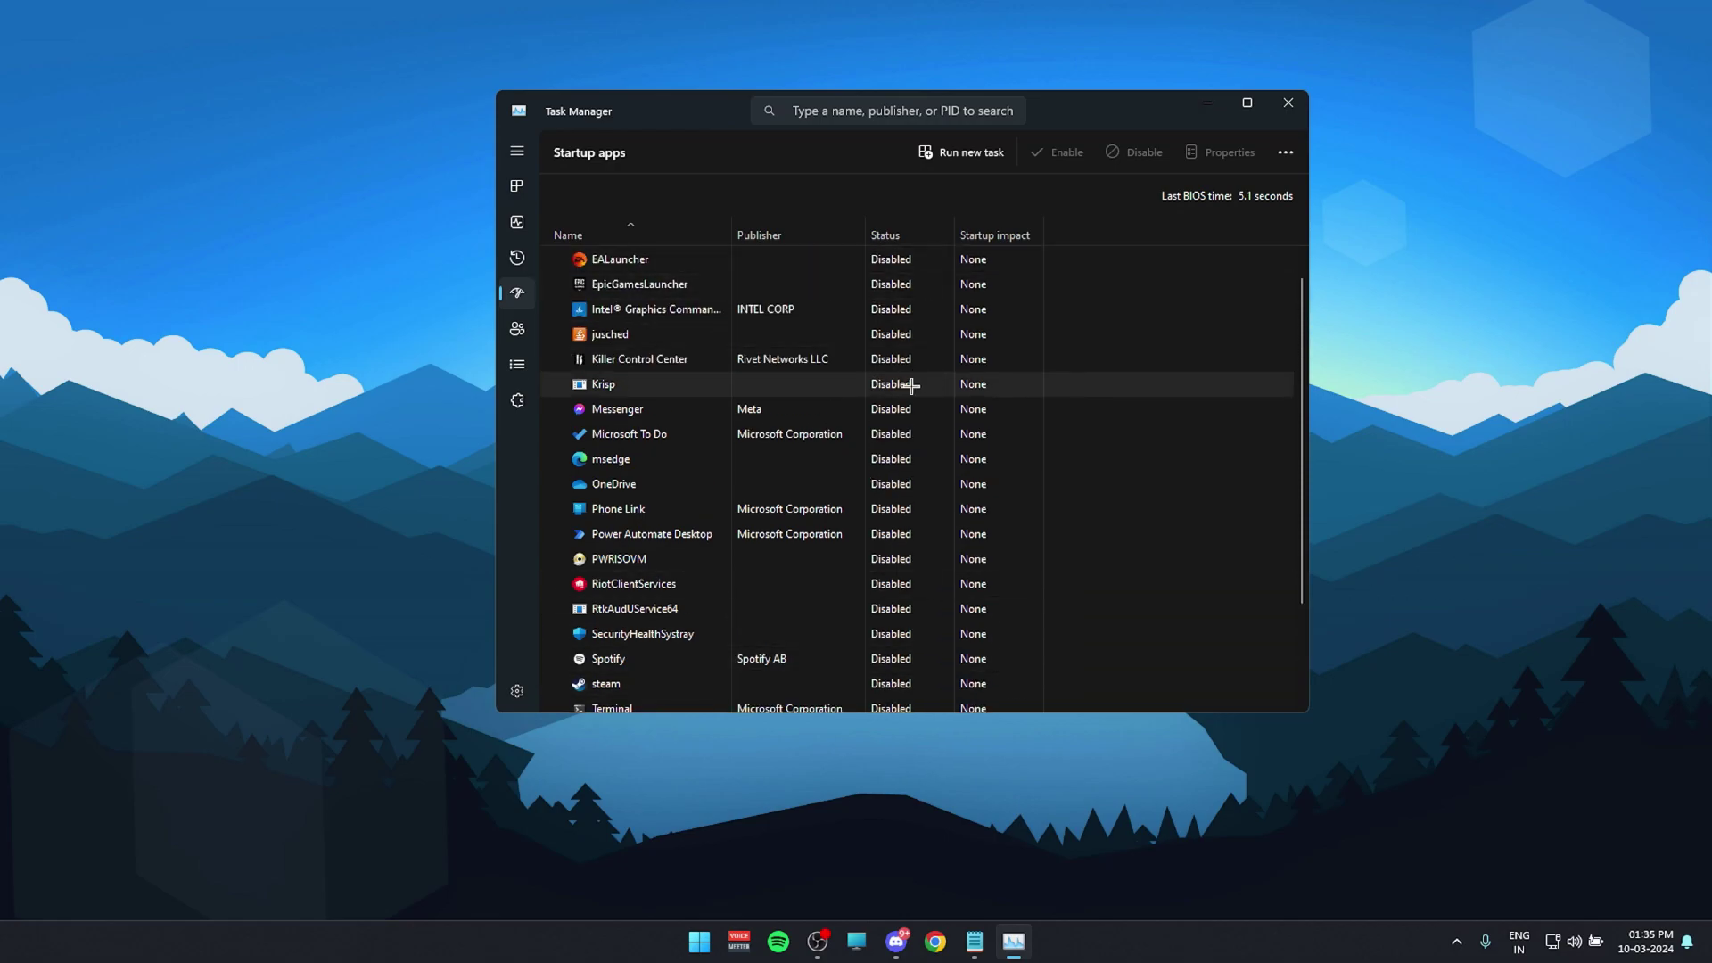
scroll(892, 446, down, 4)
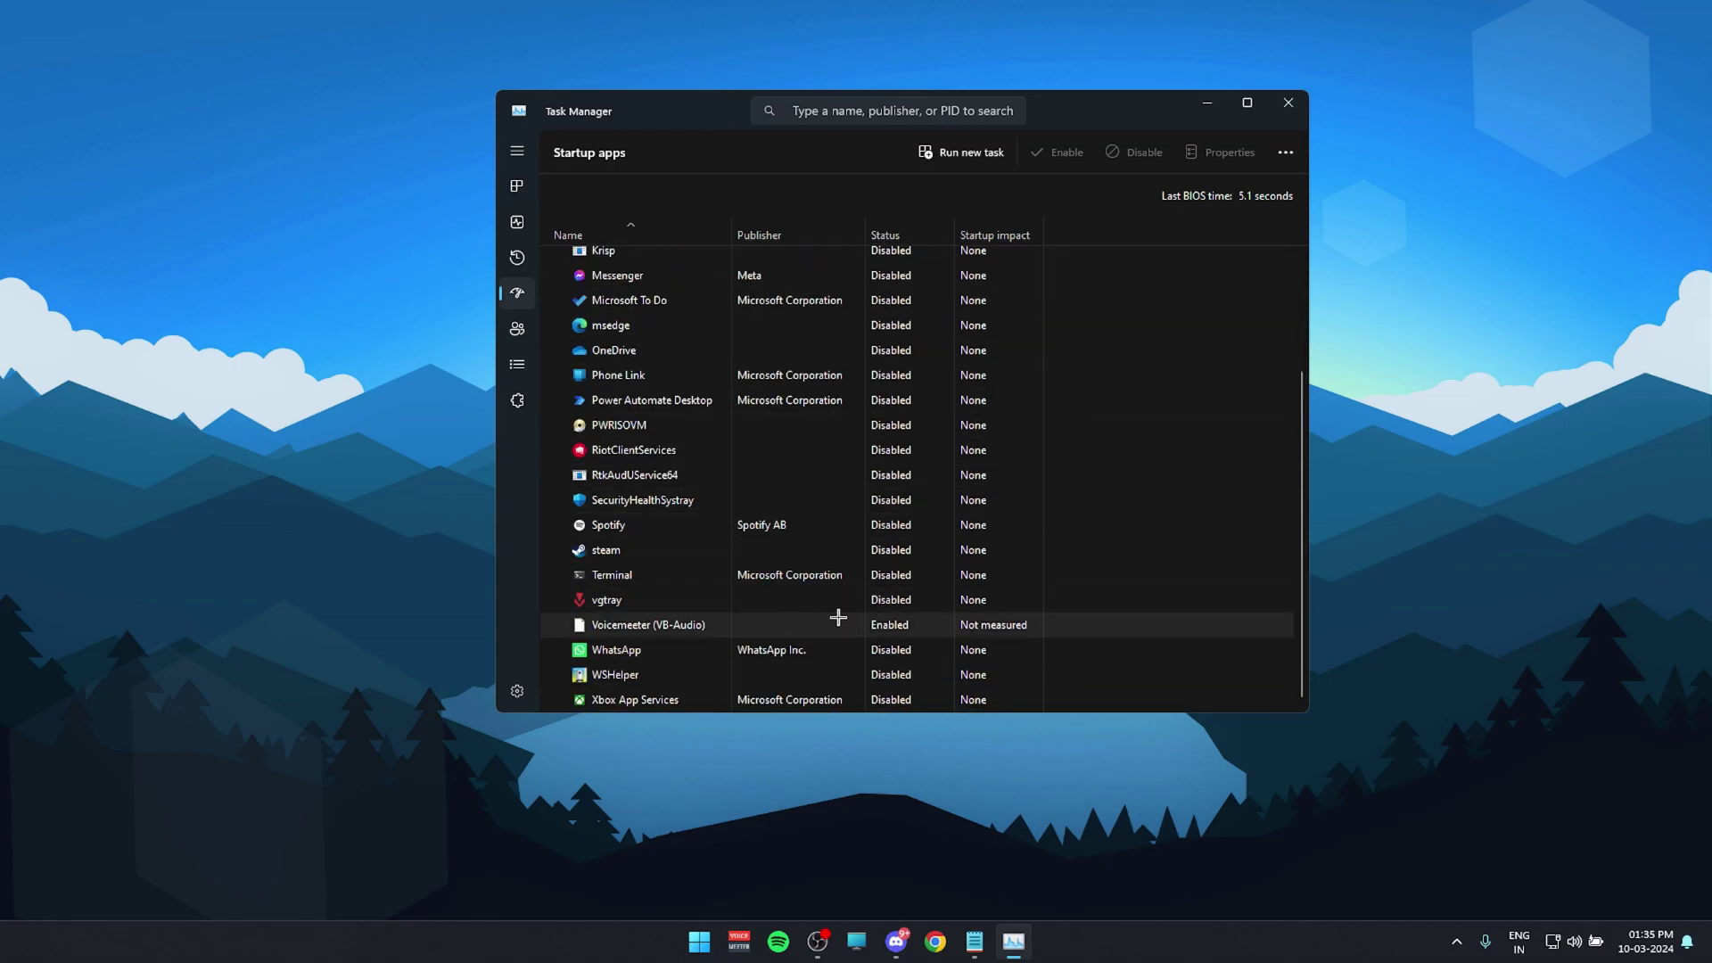
click(1287, 103)
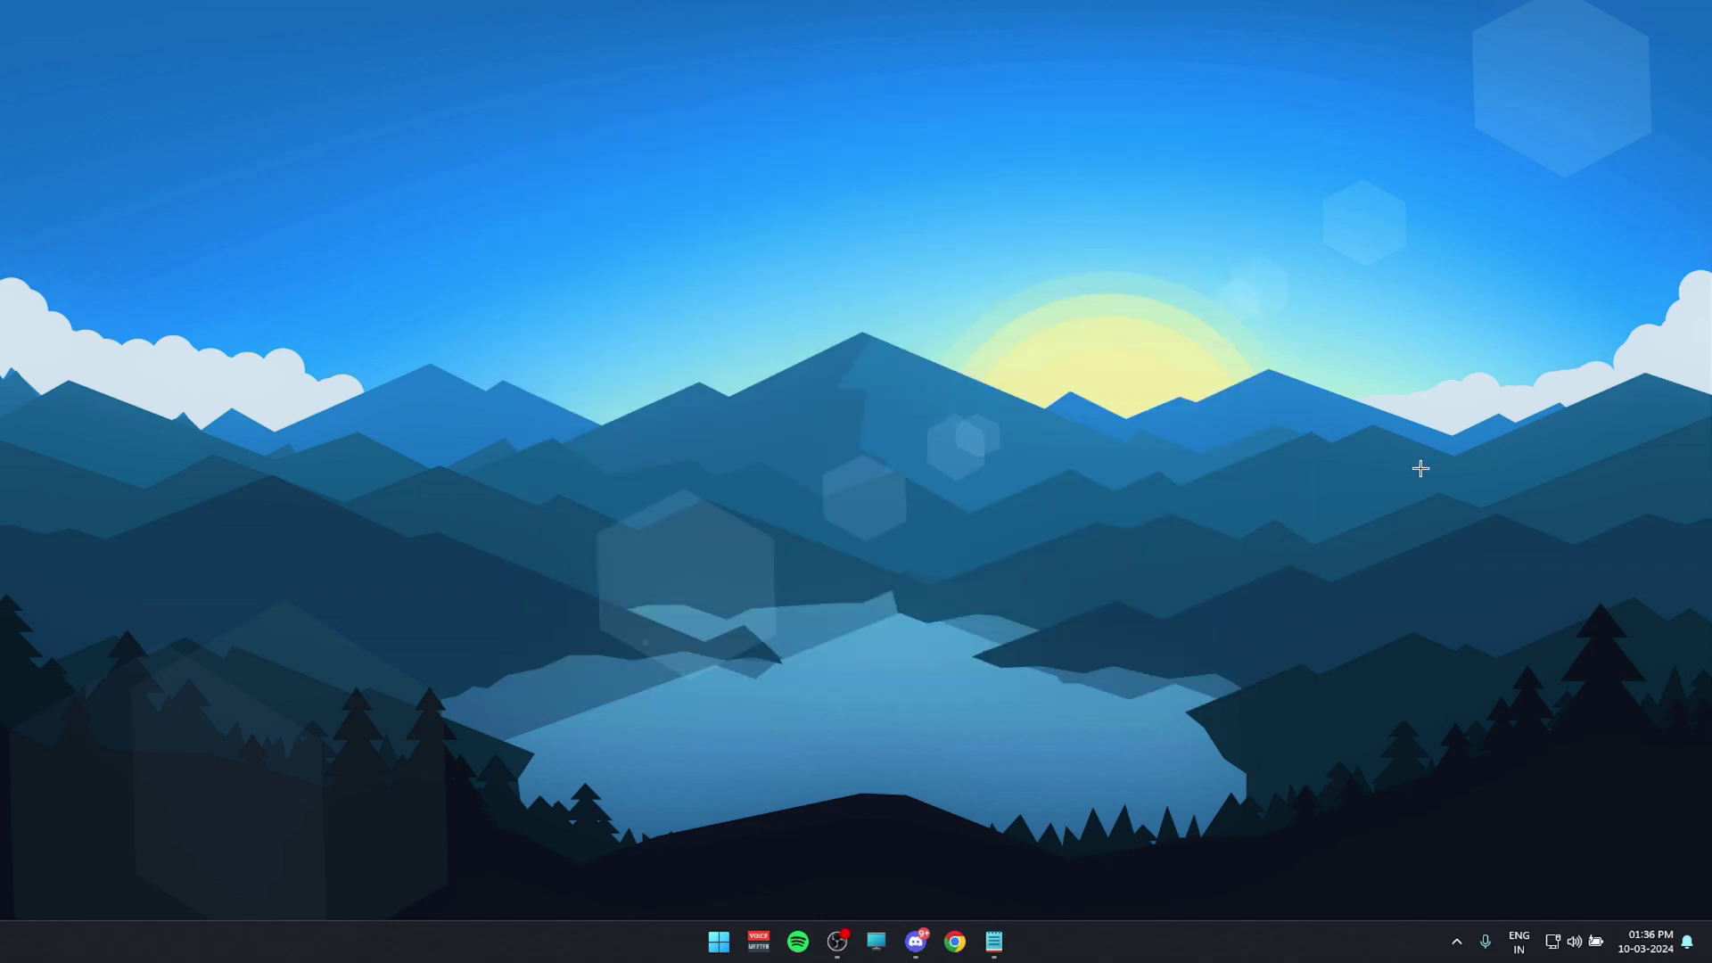
- Switch to Discord, turn off Hardware Acceleration in the Advanced settings with the relaunch accepted, and close Discord
click(916, 941)
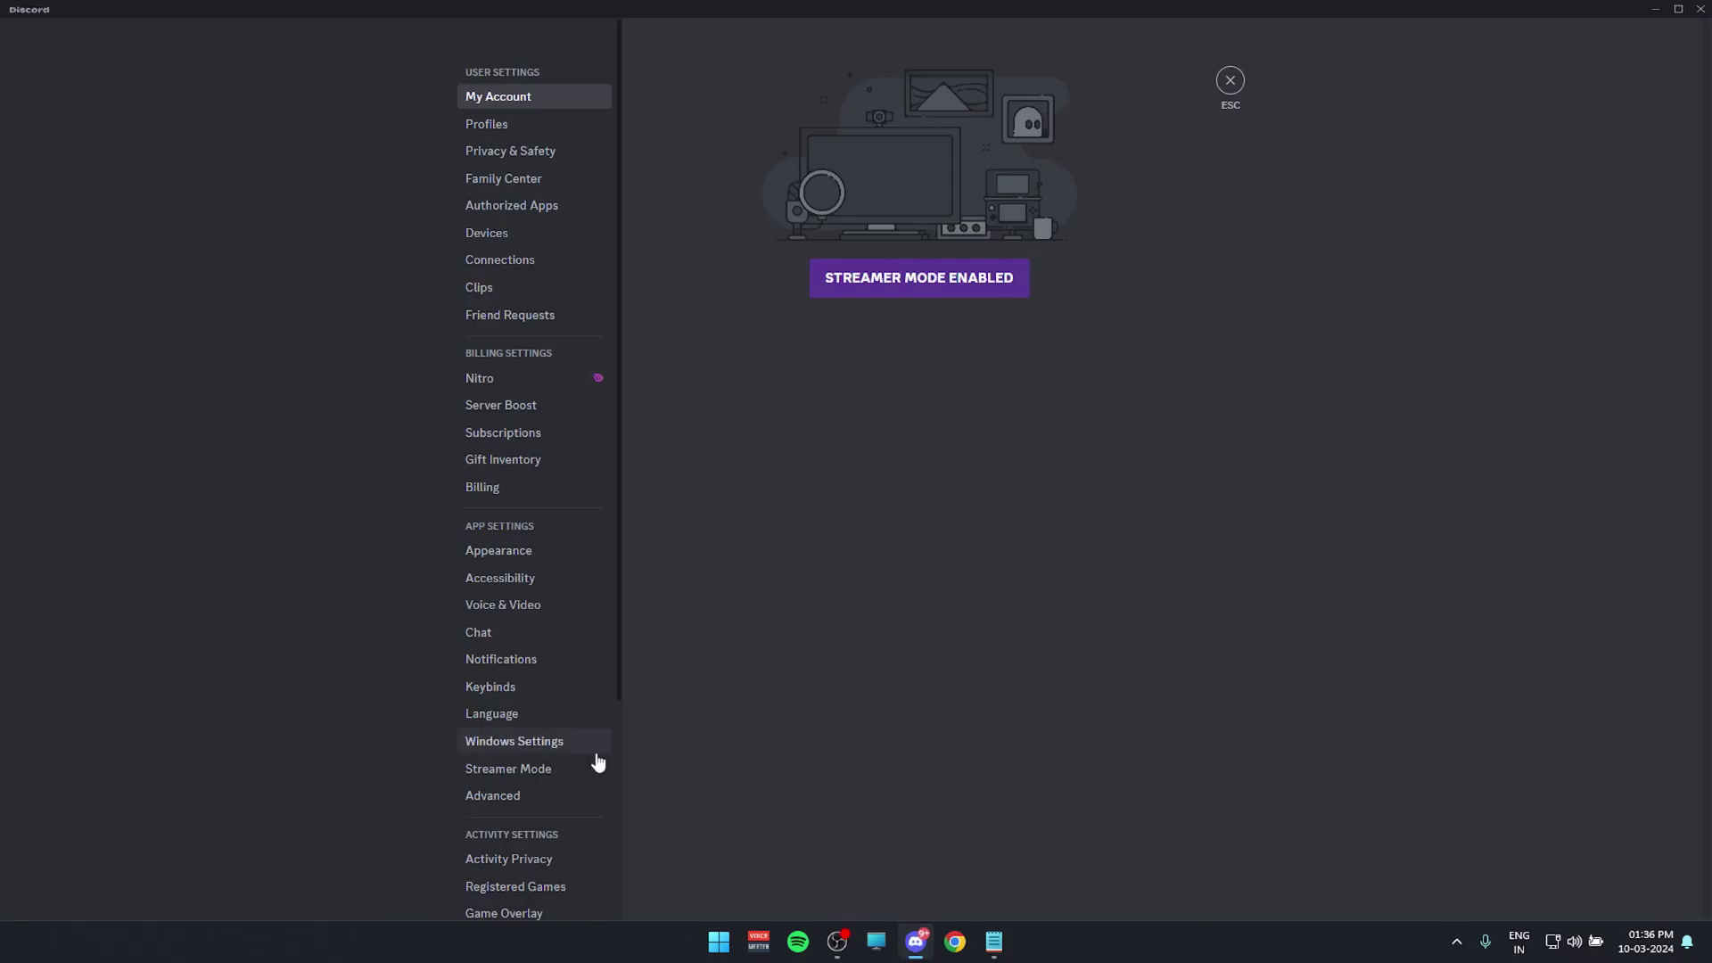
scroll(535, 713, down, 3)
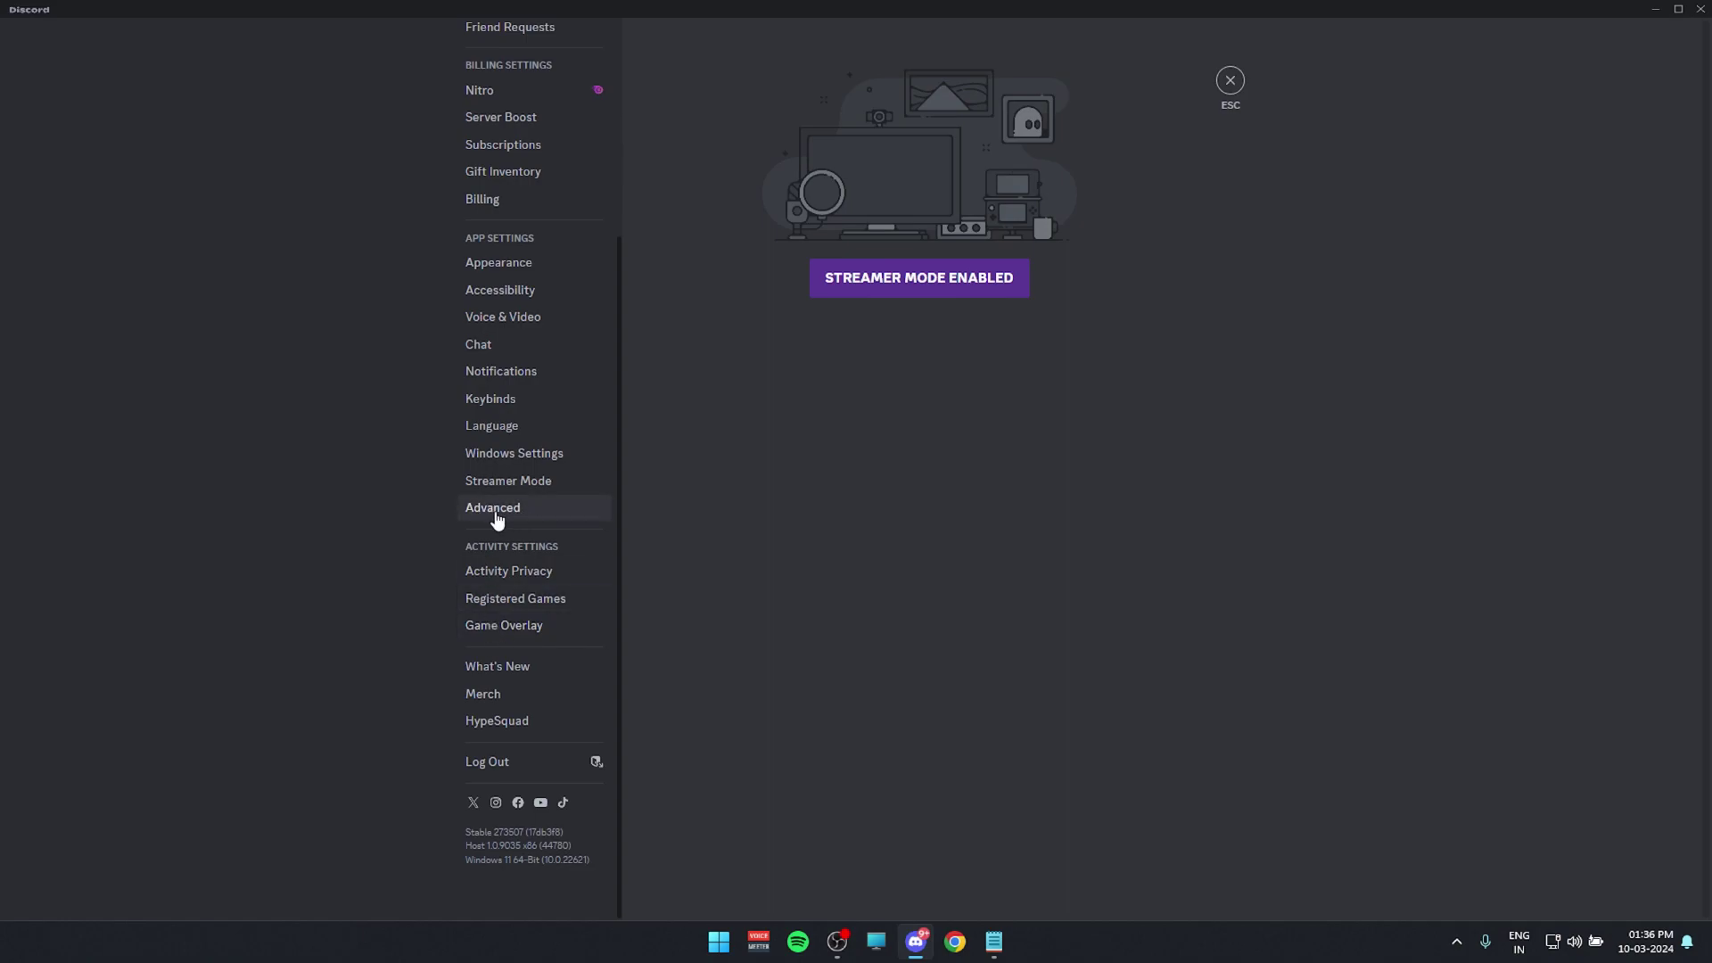
click(468, 510)
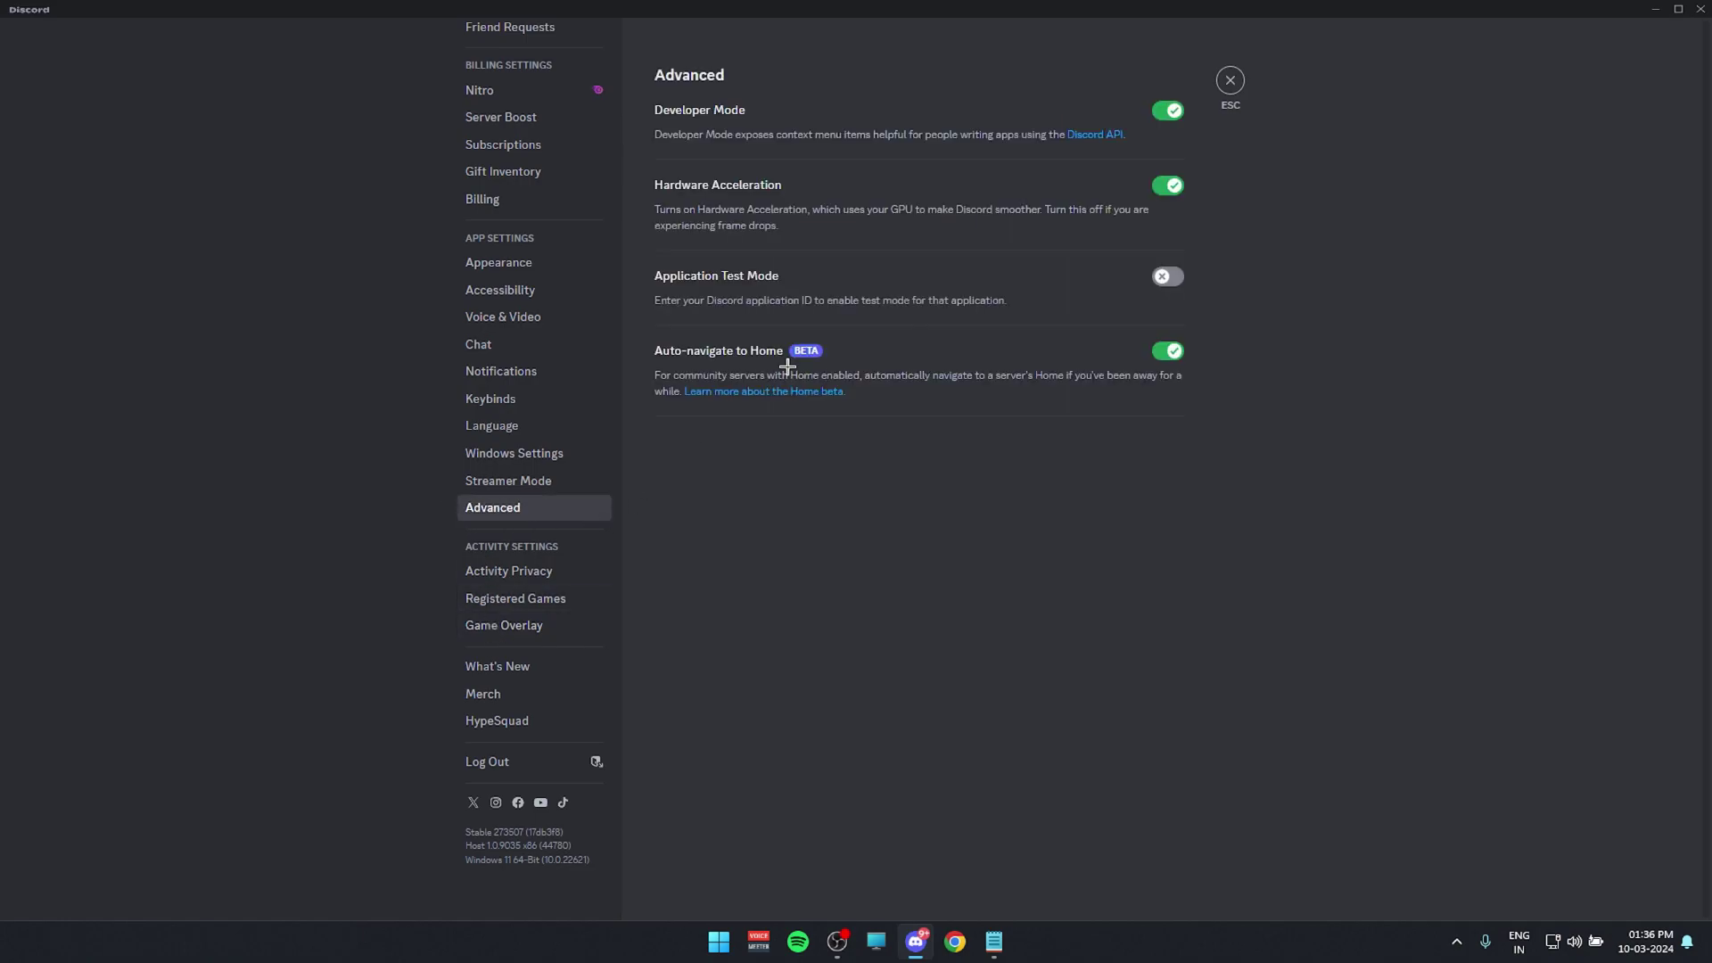
click(1169, 186)
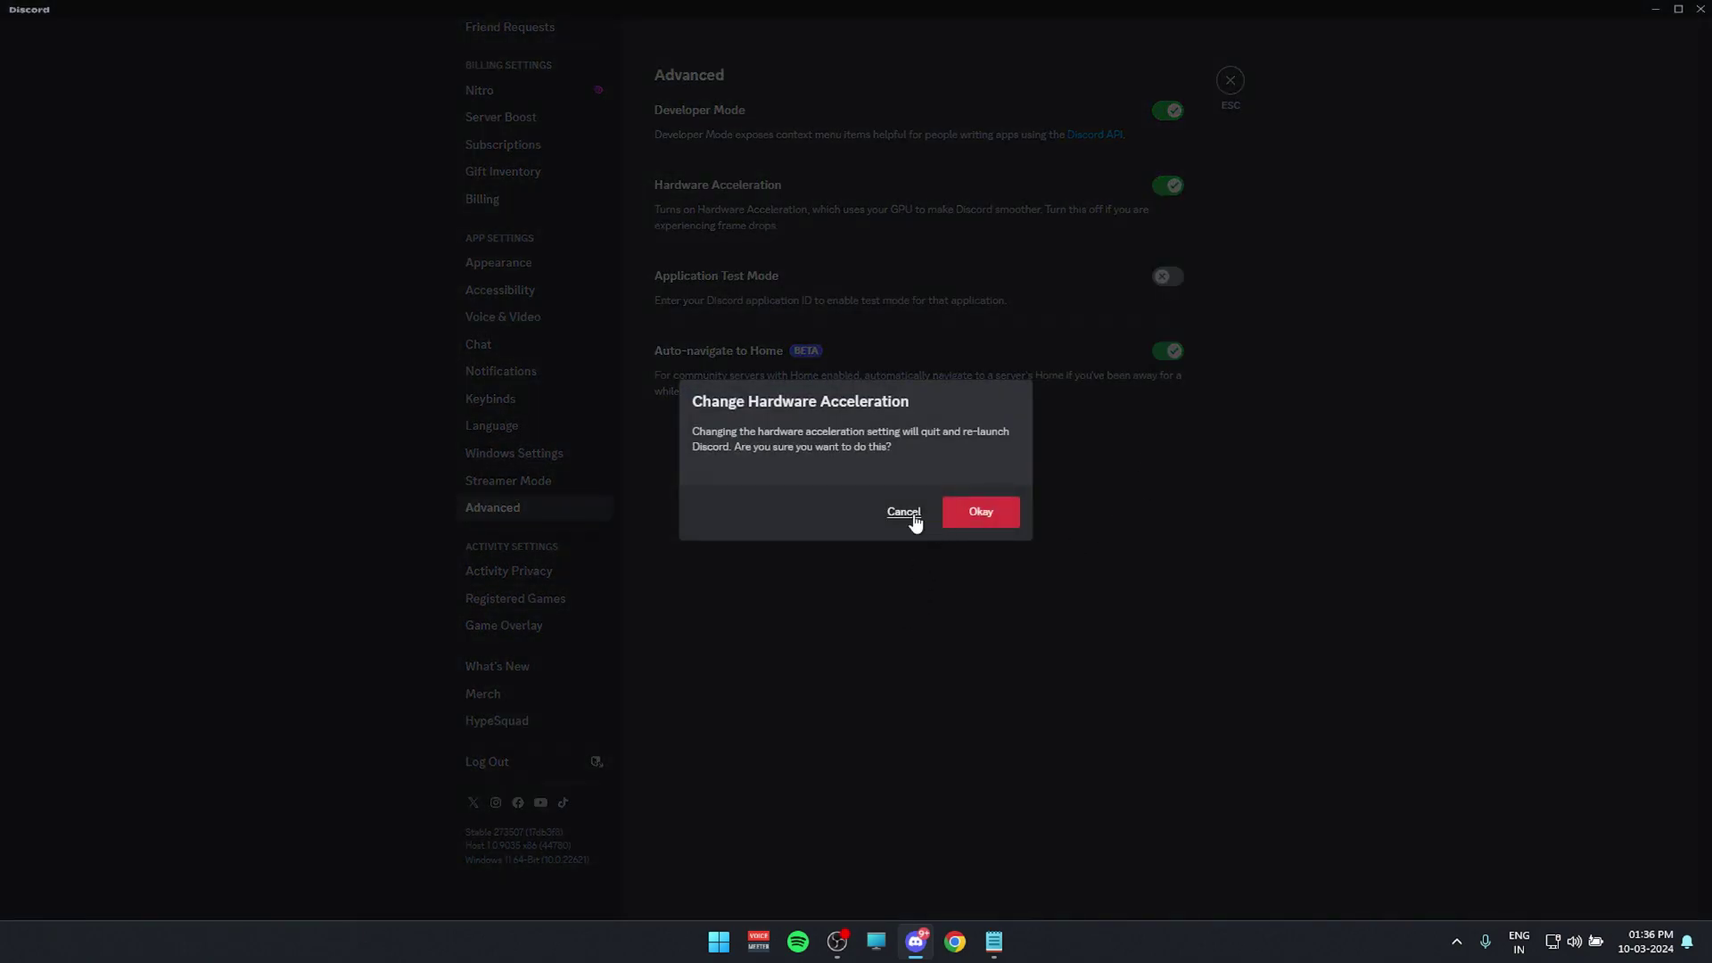
click(995, 517)
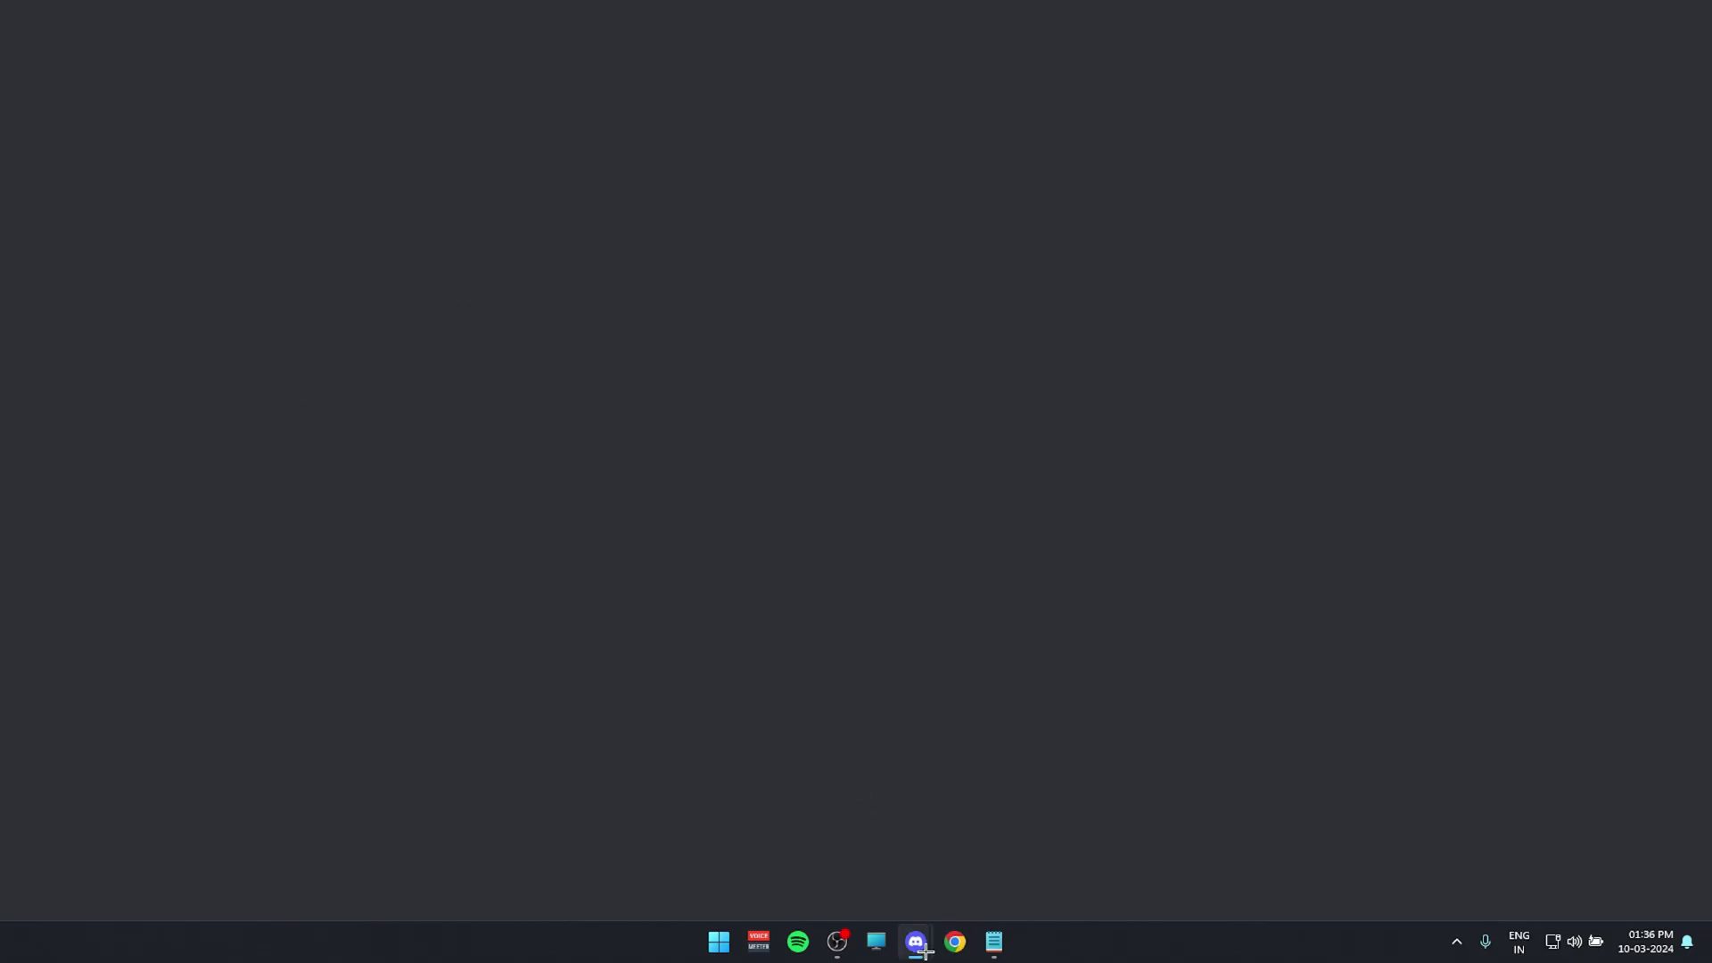
mouse_move(924, 951)
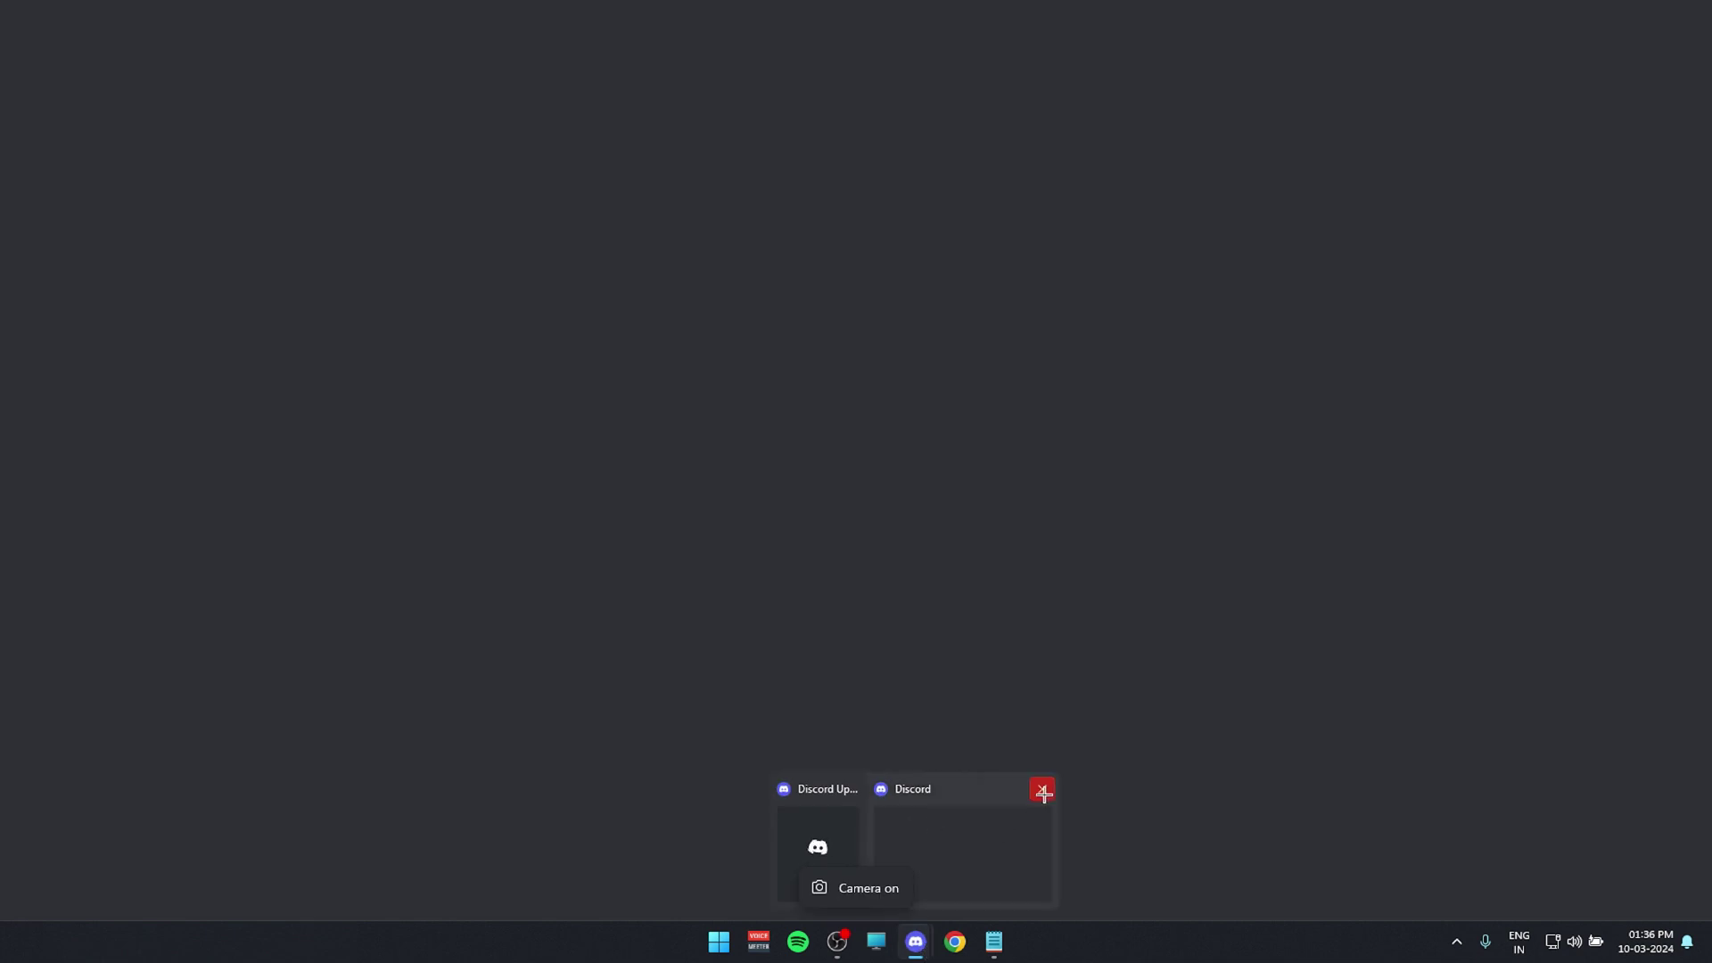
click(1043, 787)
click(995, 790)
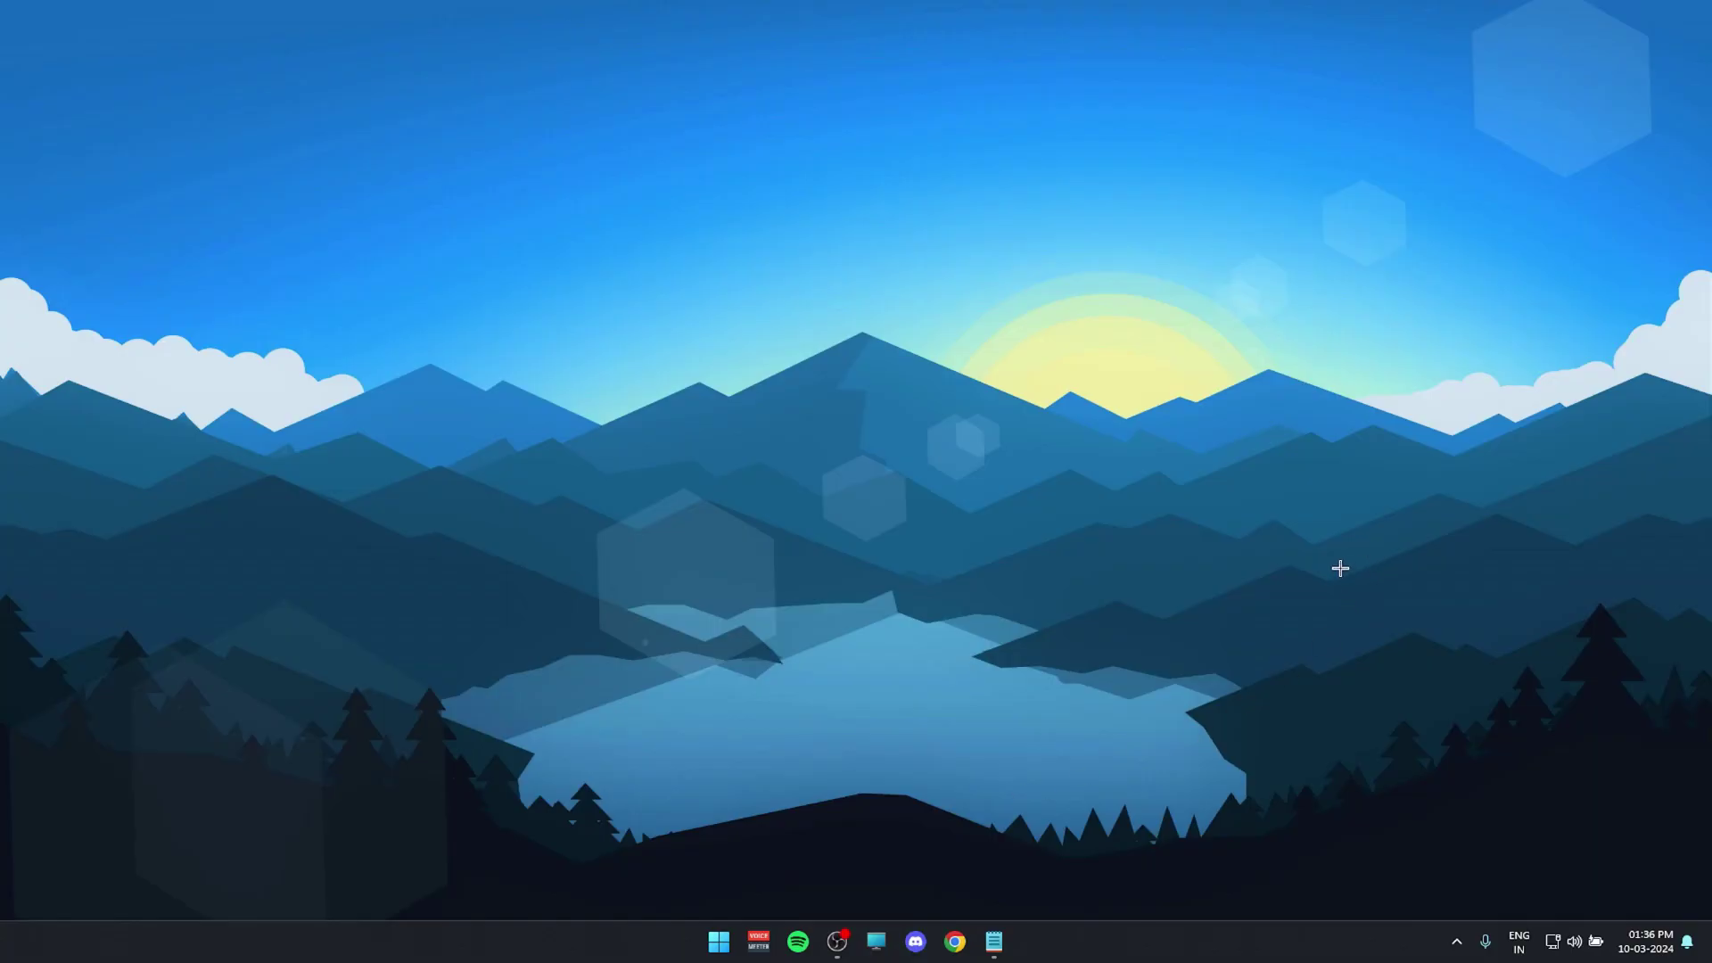
- Open the NVIDIA Control Panel and follow the advanced 3D image settings option to Manage 3D Settings
click(1457, 942)
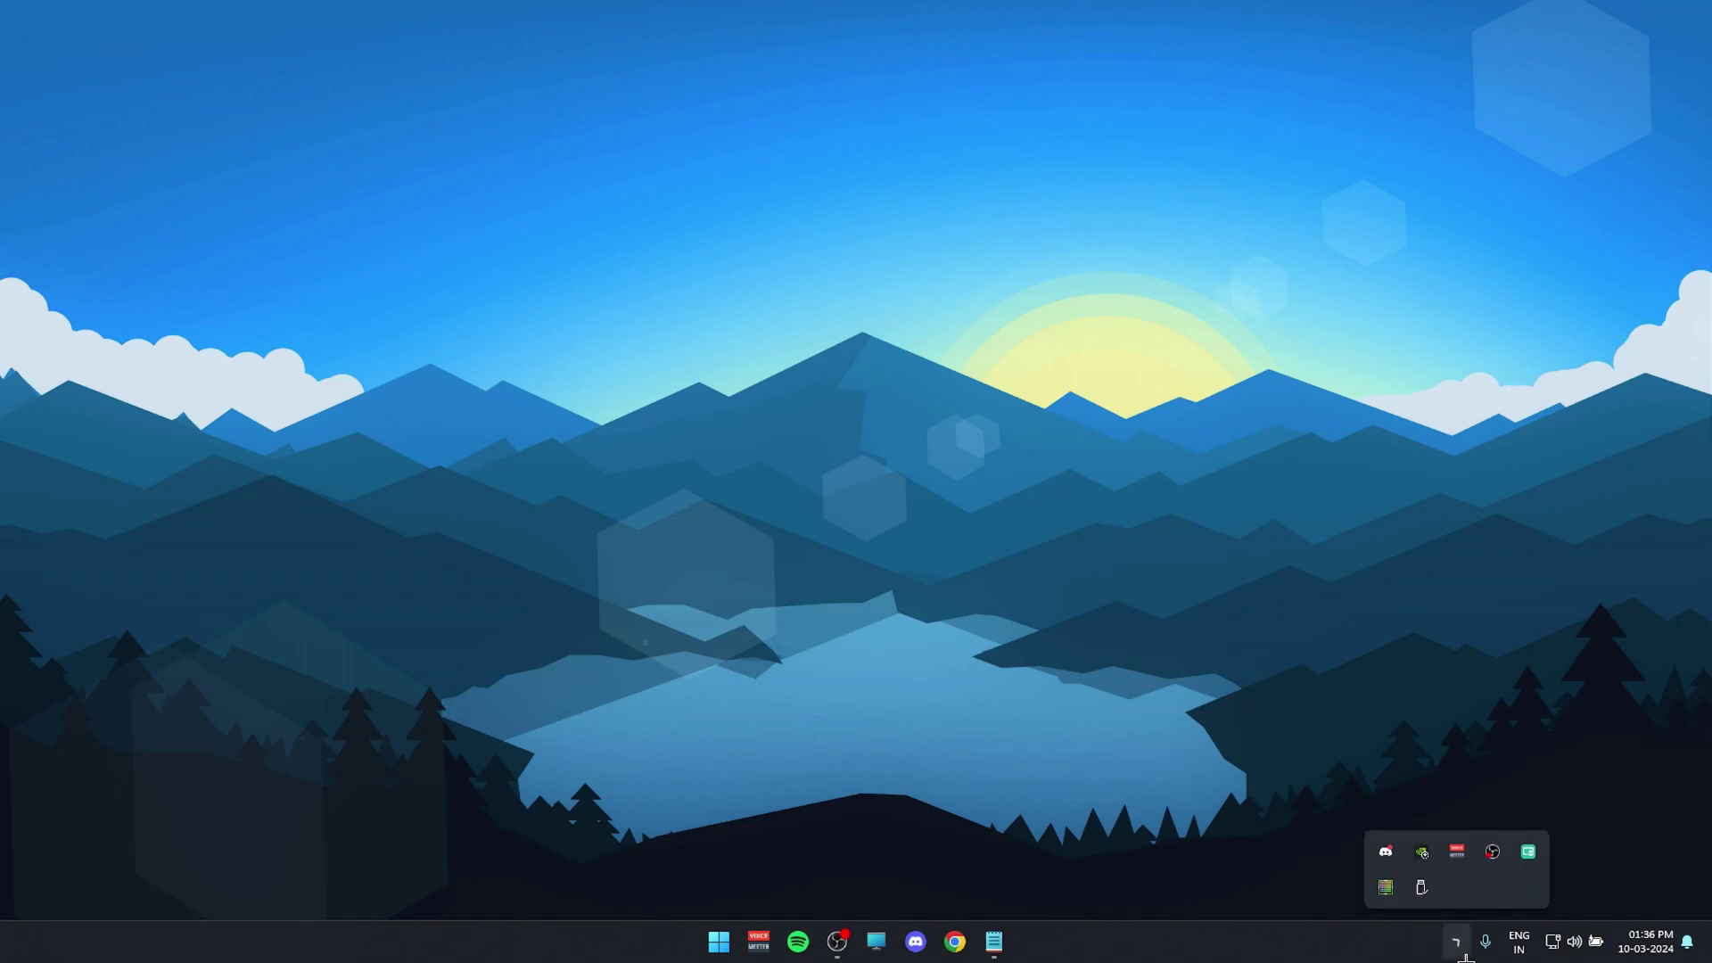
right_click(1422, 853)
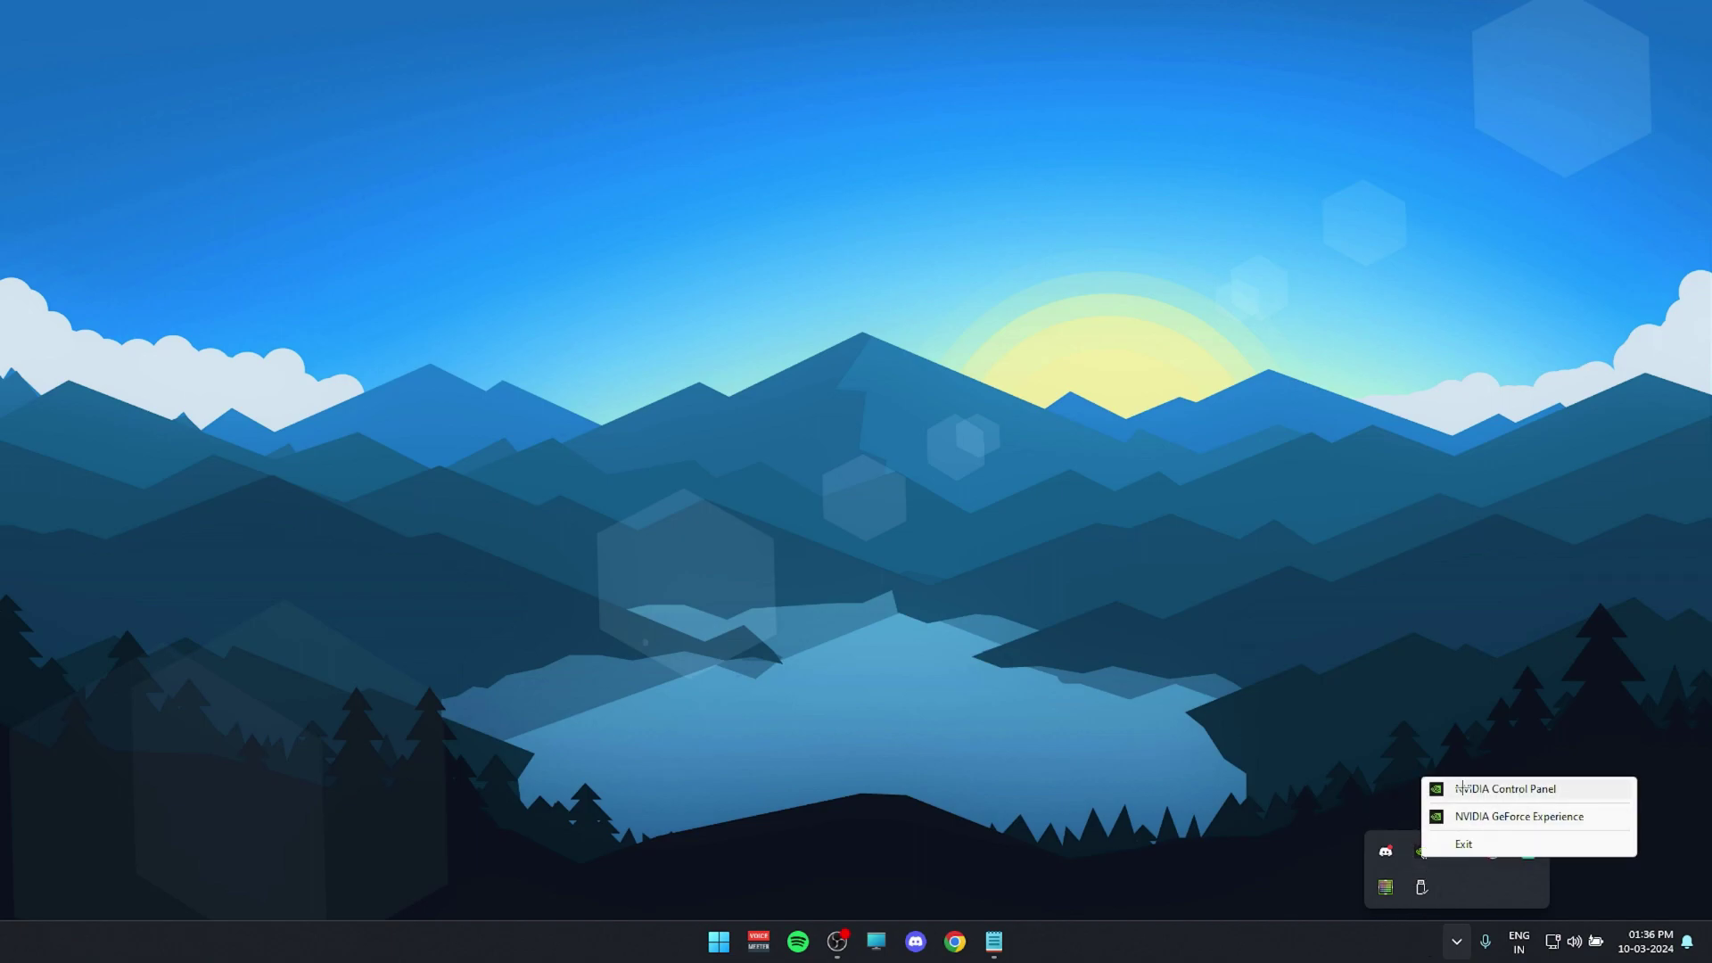
click(1506, 789)
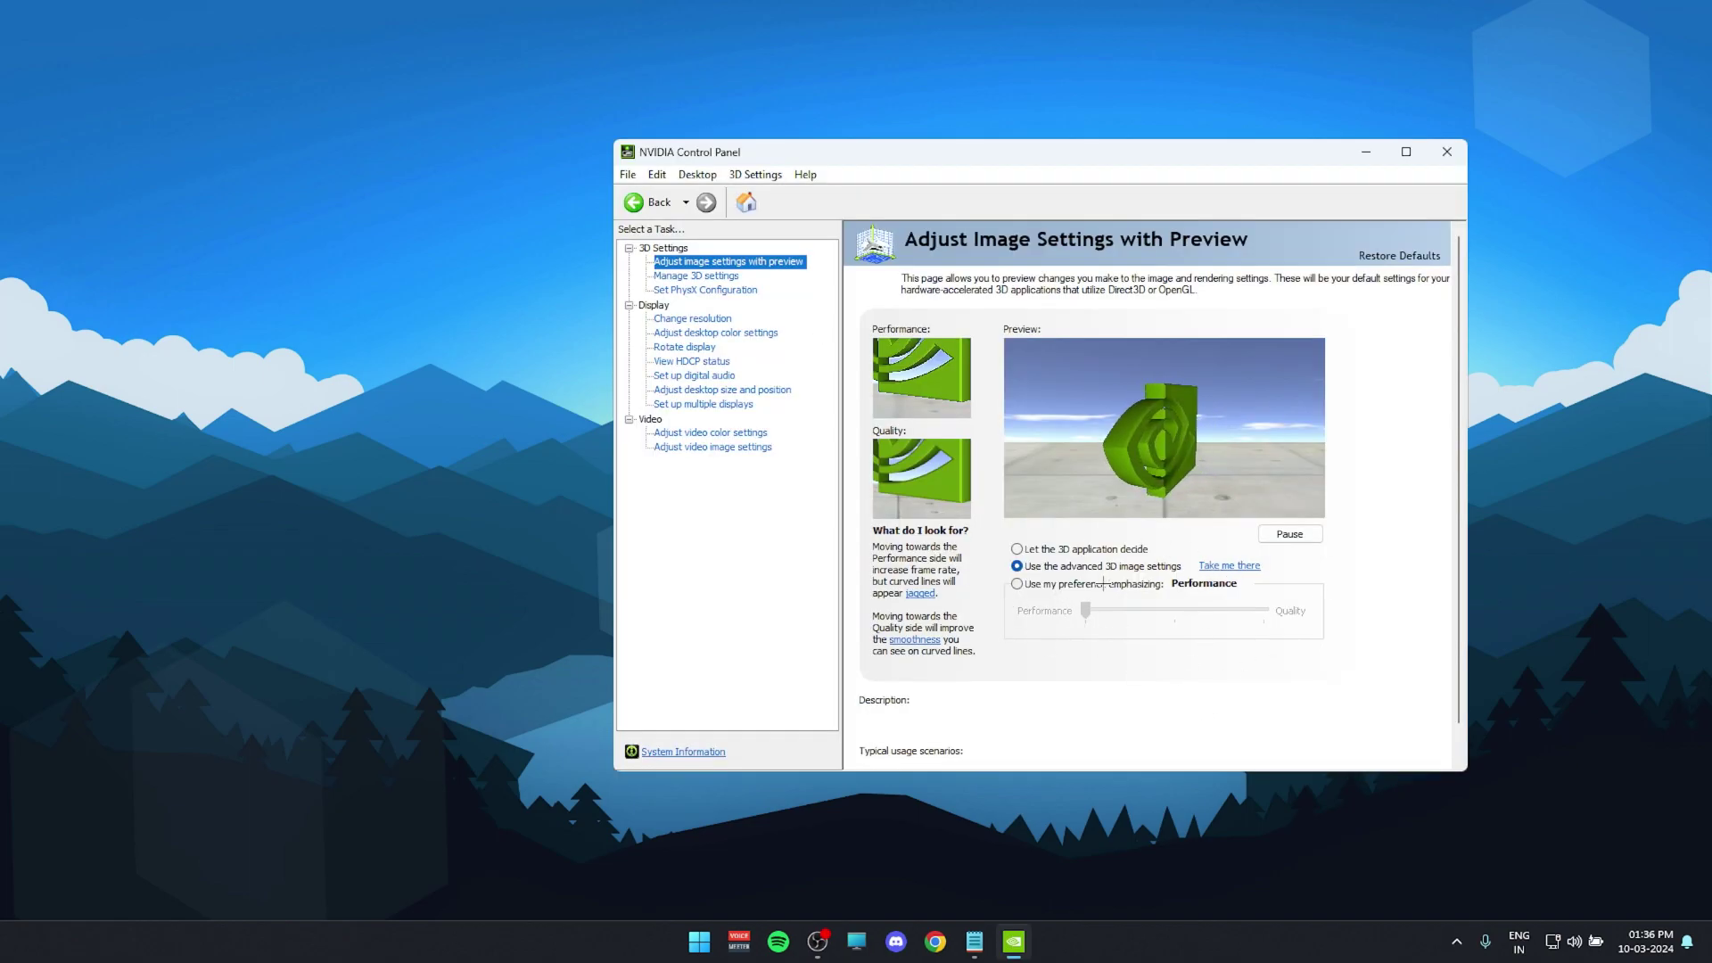
mouse_move(1070, 573)
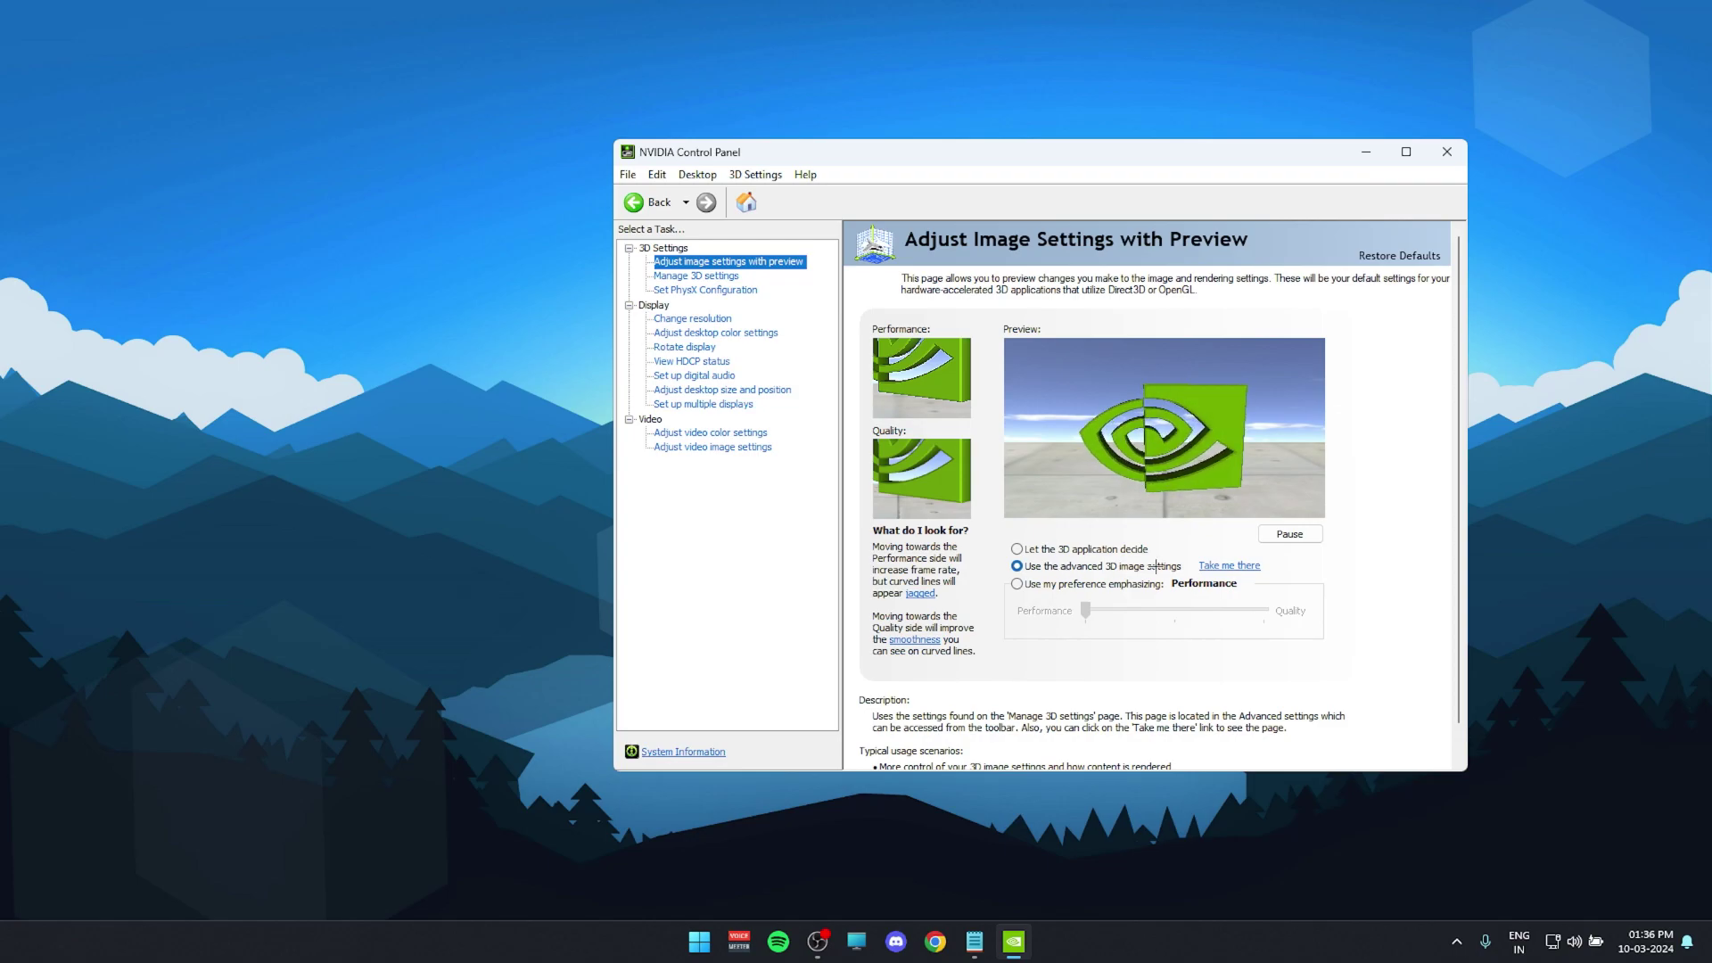
click(1202, 569)
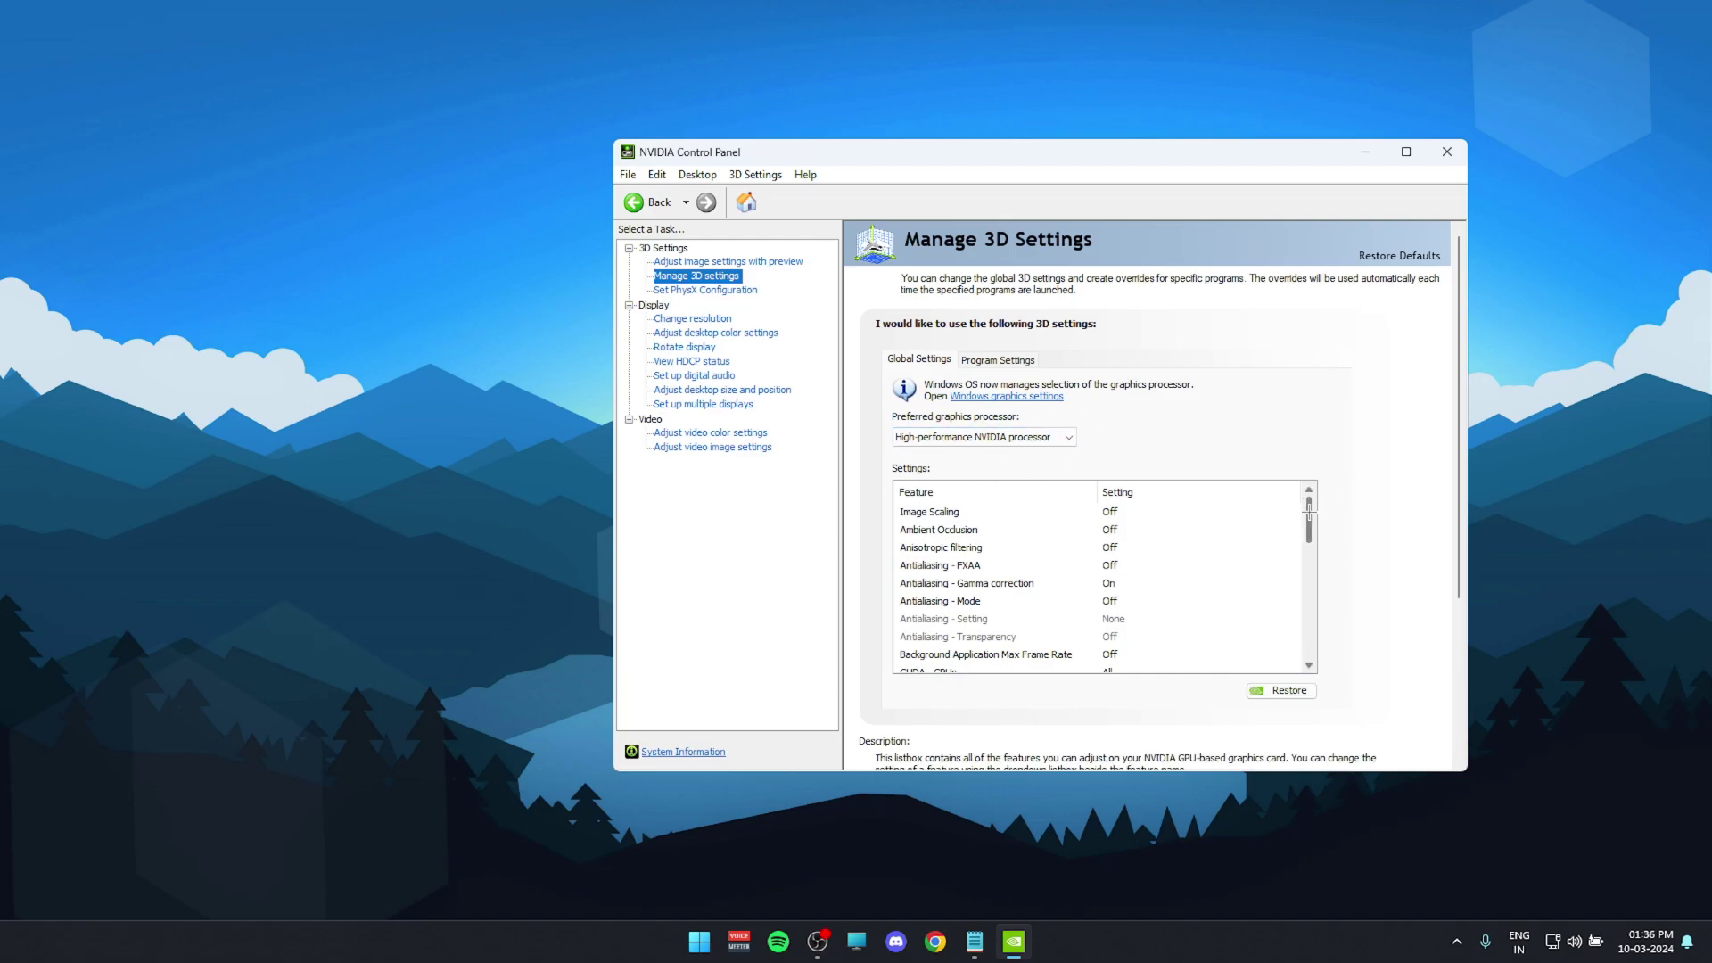
- Review the global 3D settings and the program-specific settings, and close the NVIDIA Control Panel
drag(1308, 510, 1312, 639)
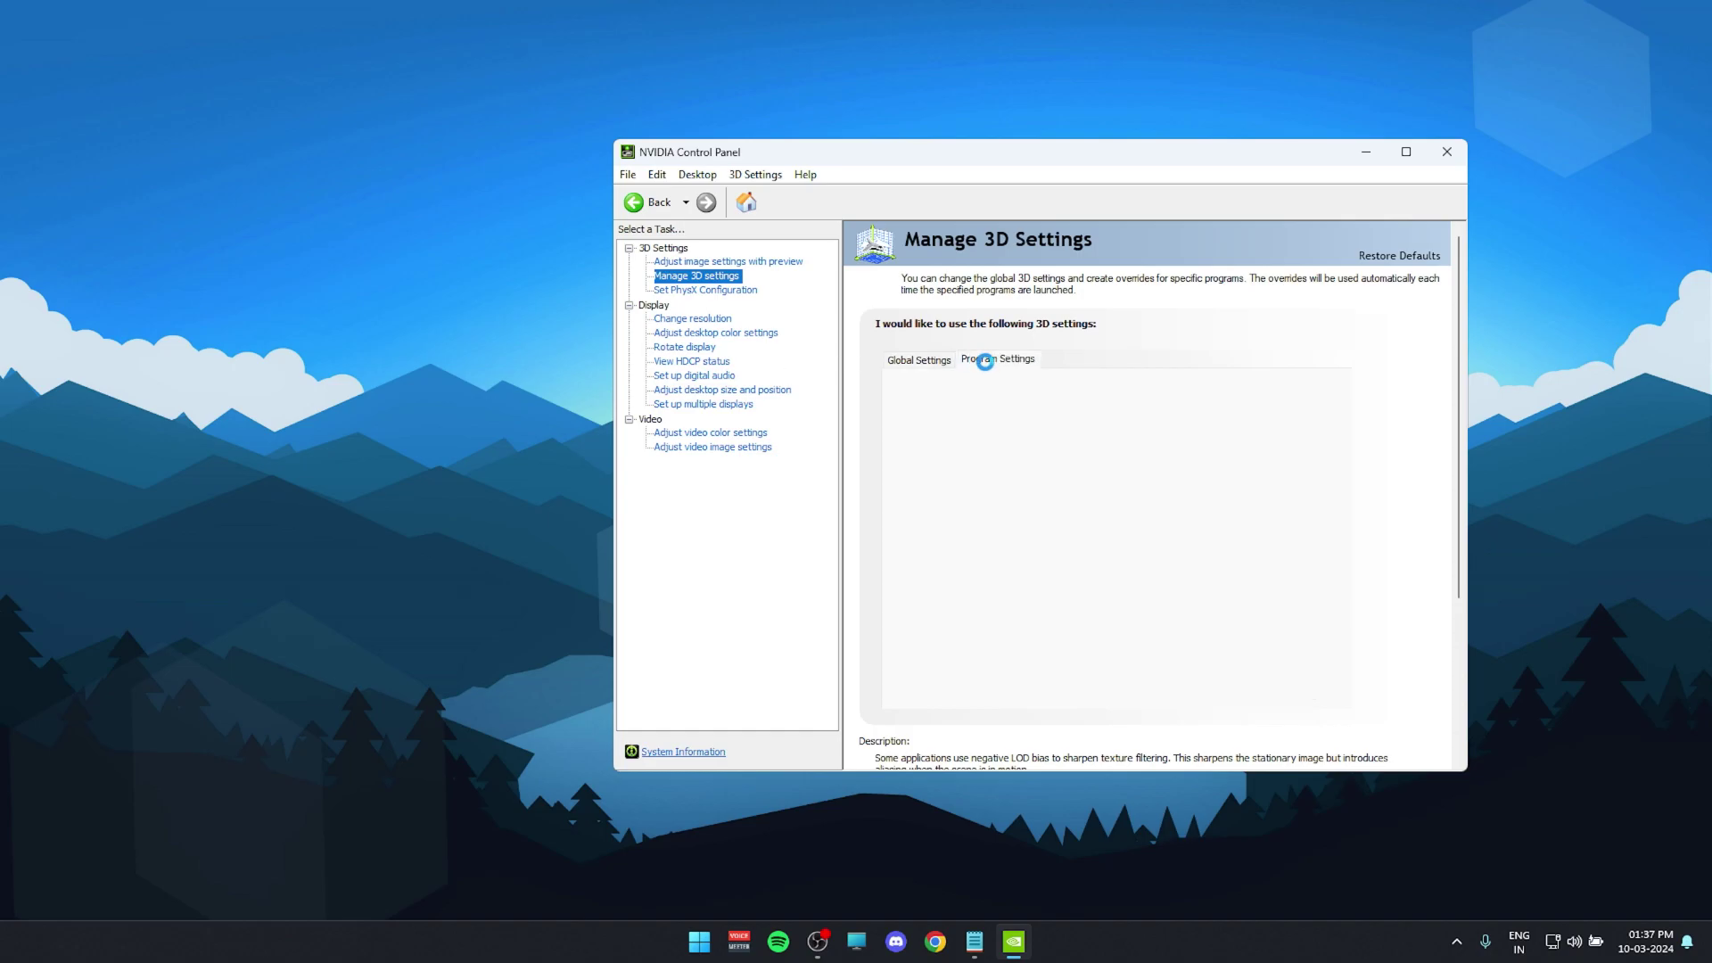
click(980, 361)
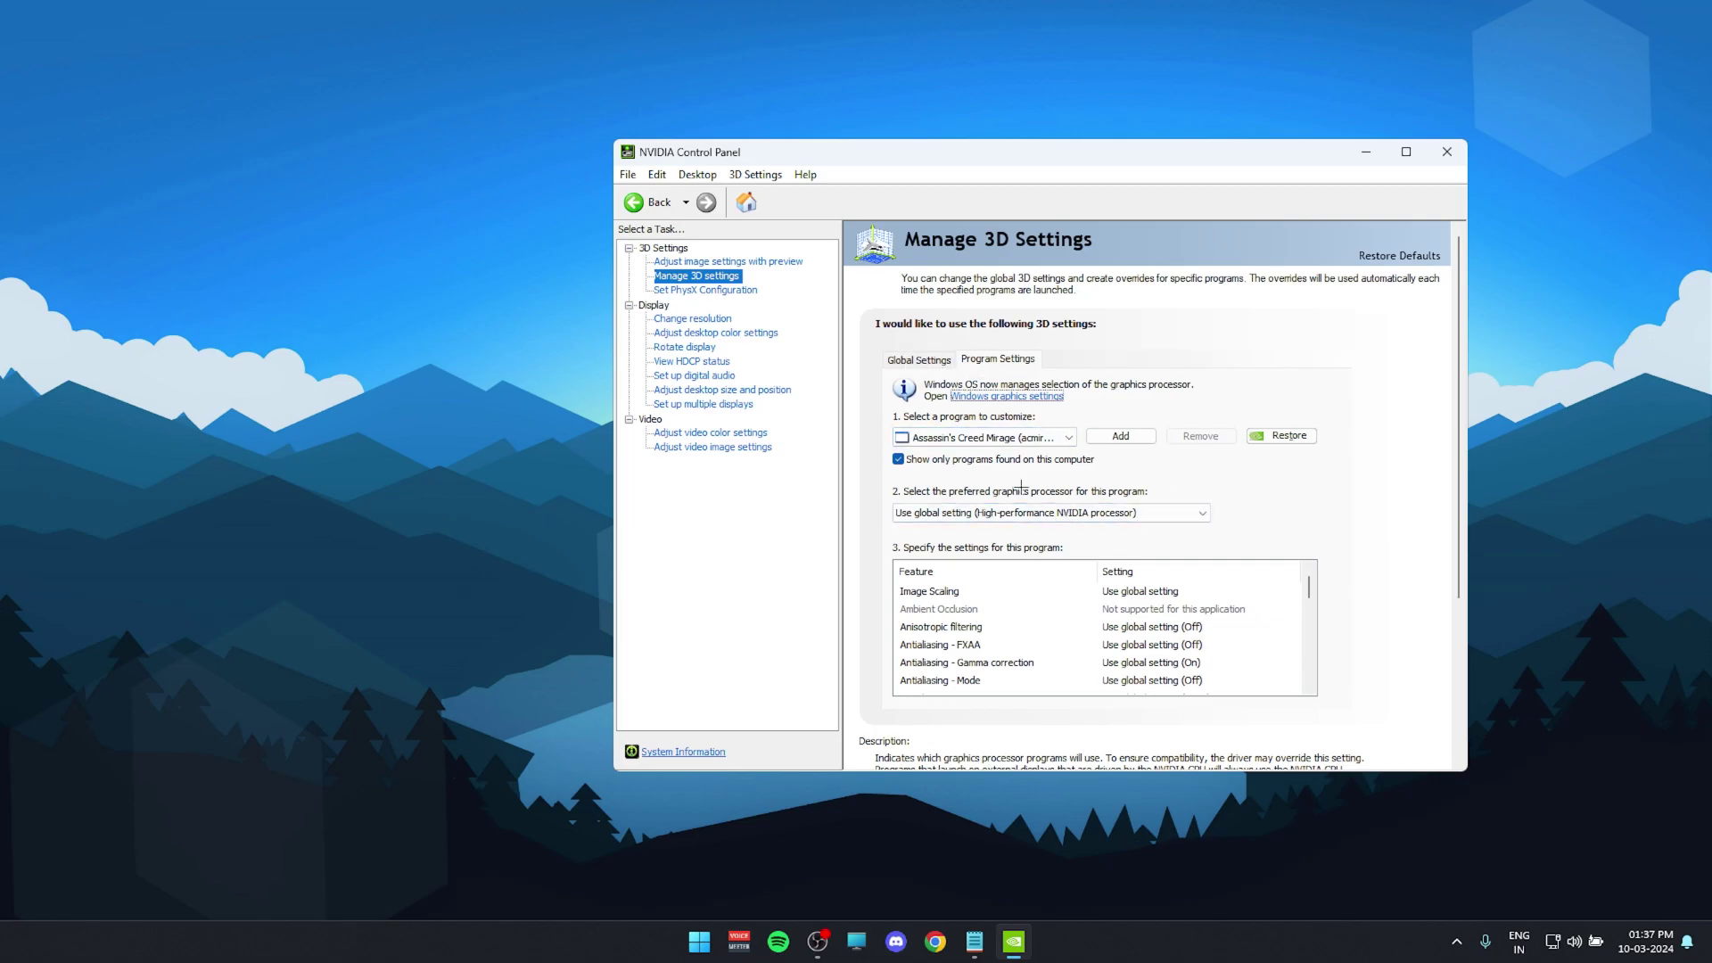
click(1446, 152)
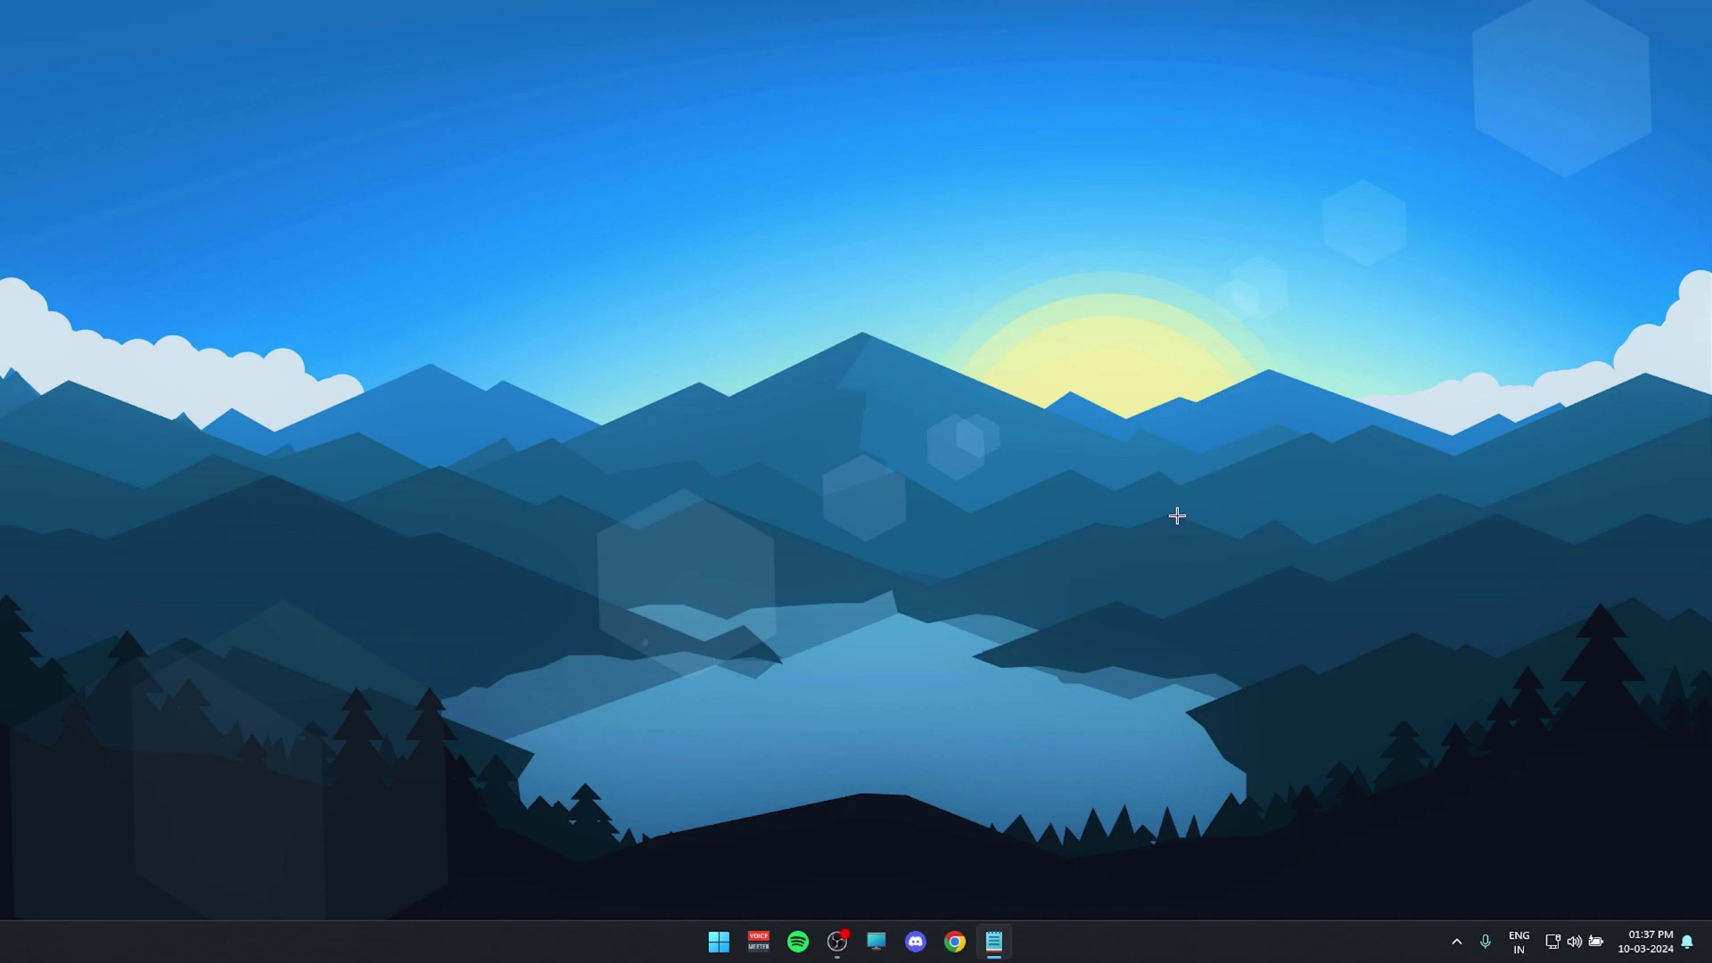
- Download the Fortnite Chapter 5 Season 2 Optimization Pack from the file-links channel in Discord to the Desktop, and close the browser and Discord
click(916, 942)
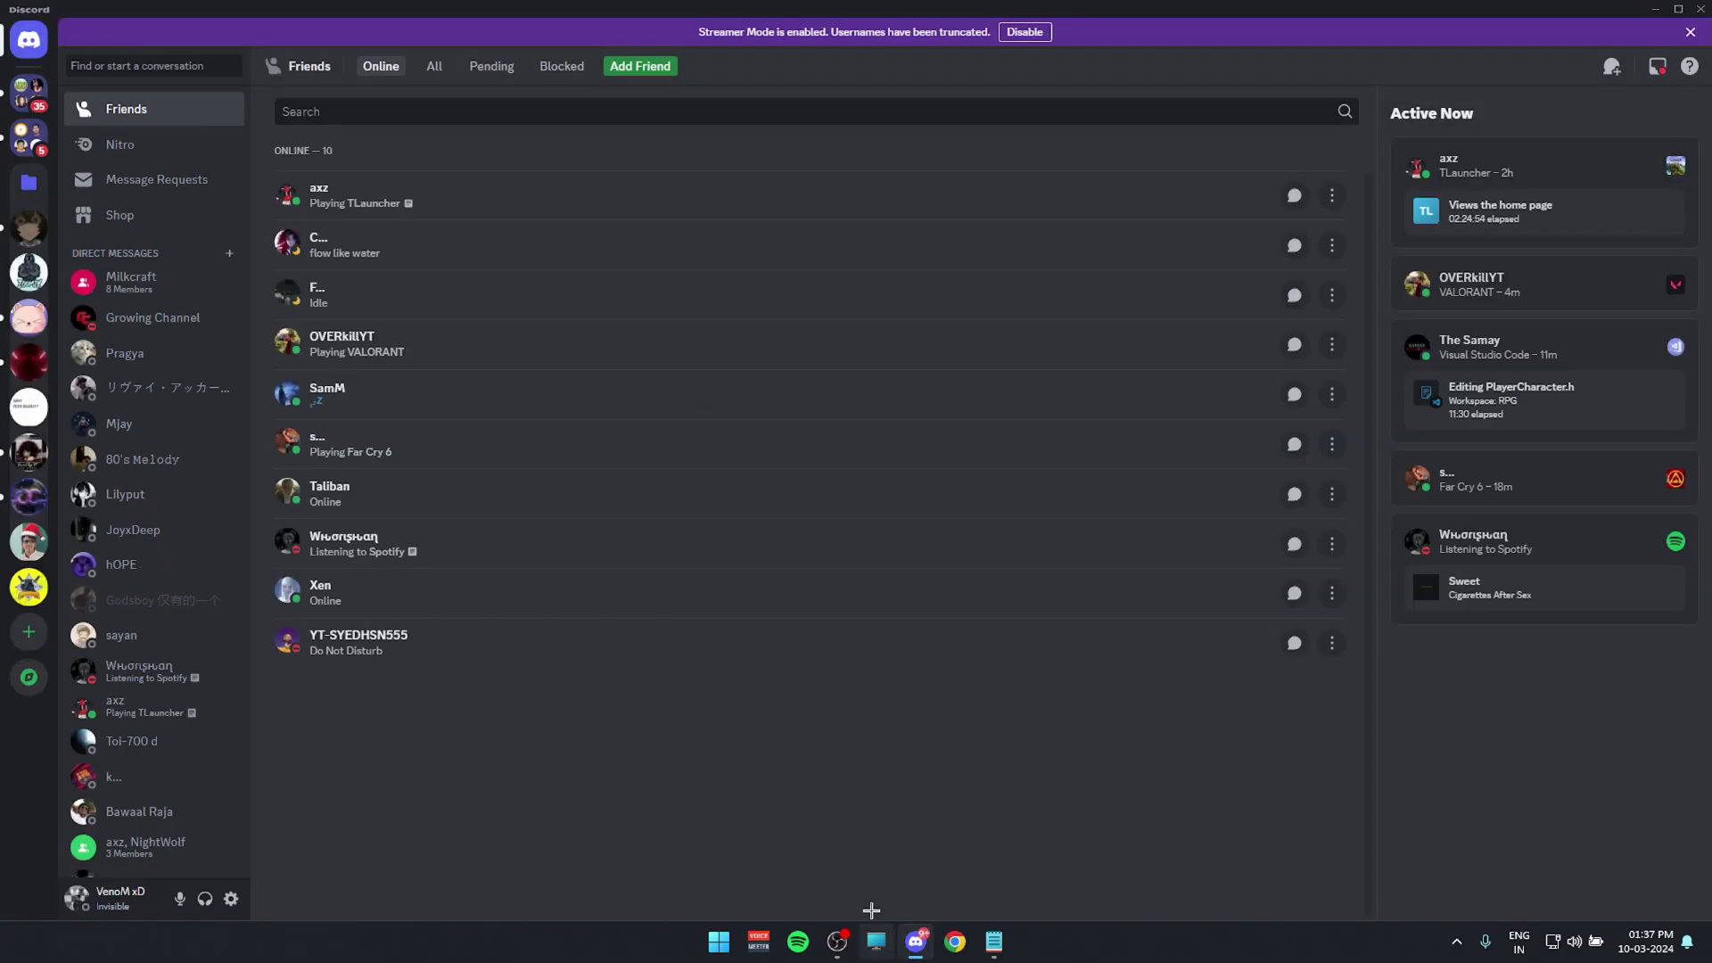
click(28, 587)
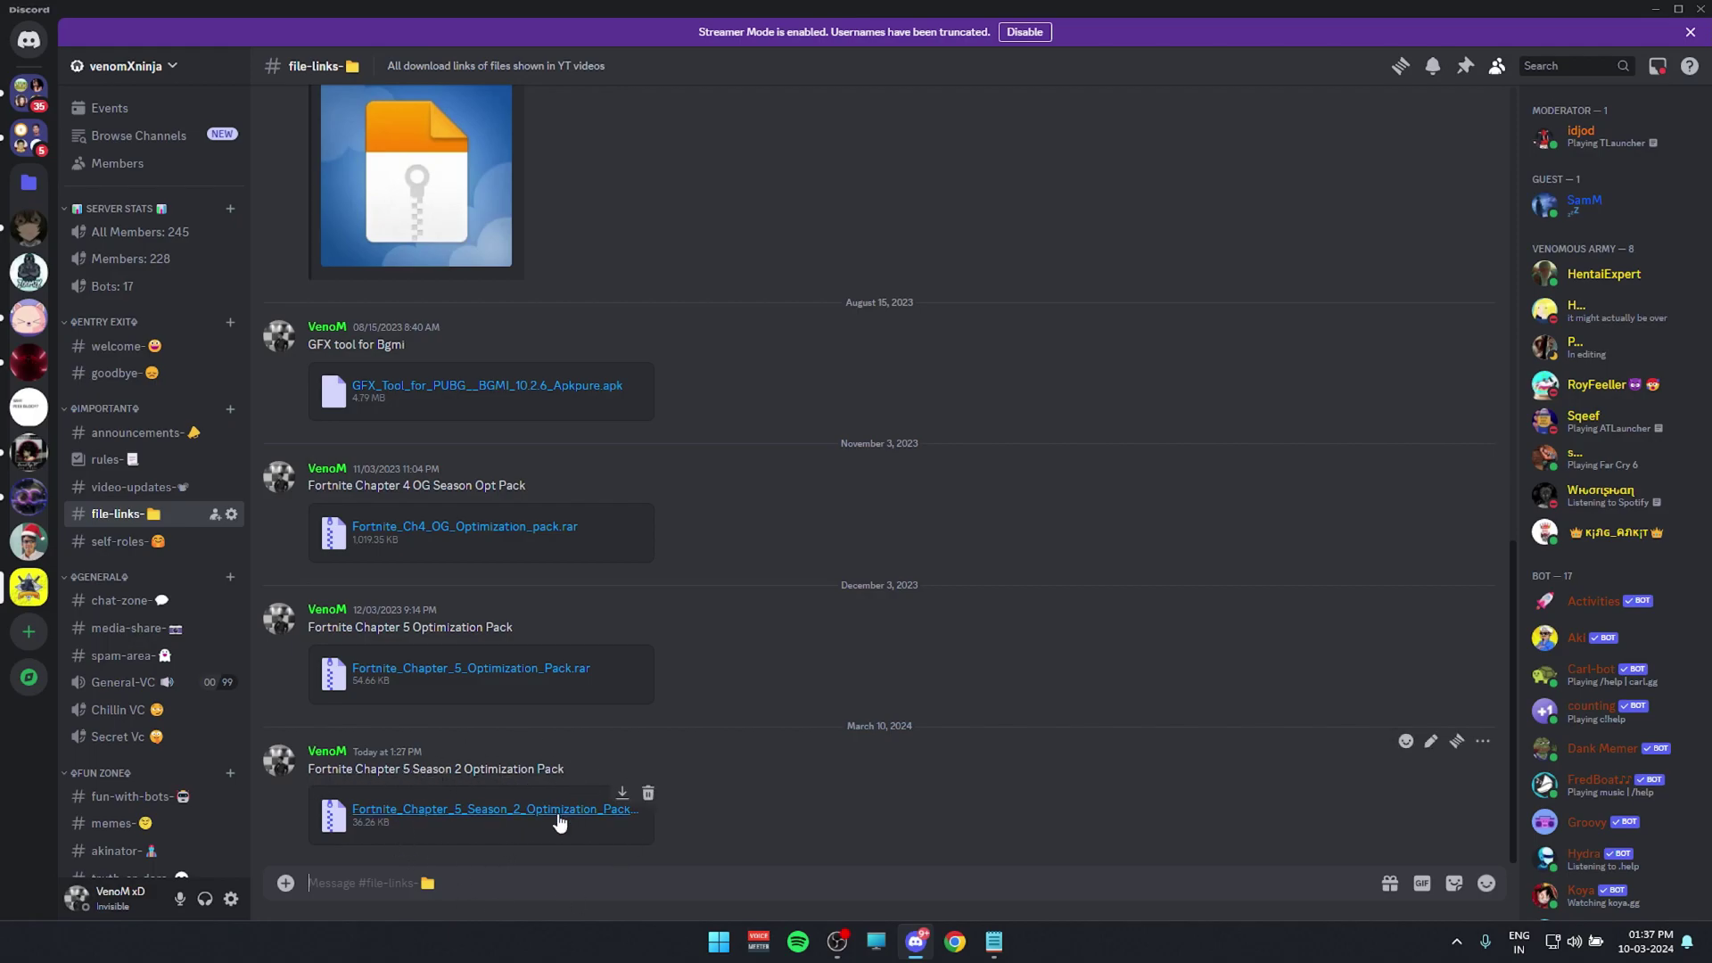
click(626, 796)
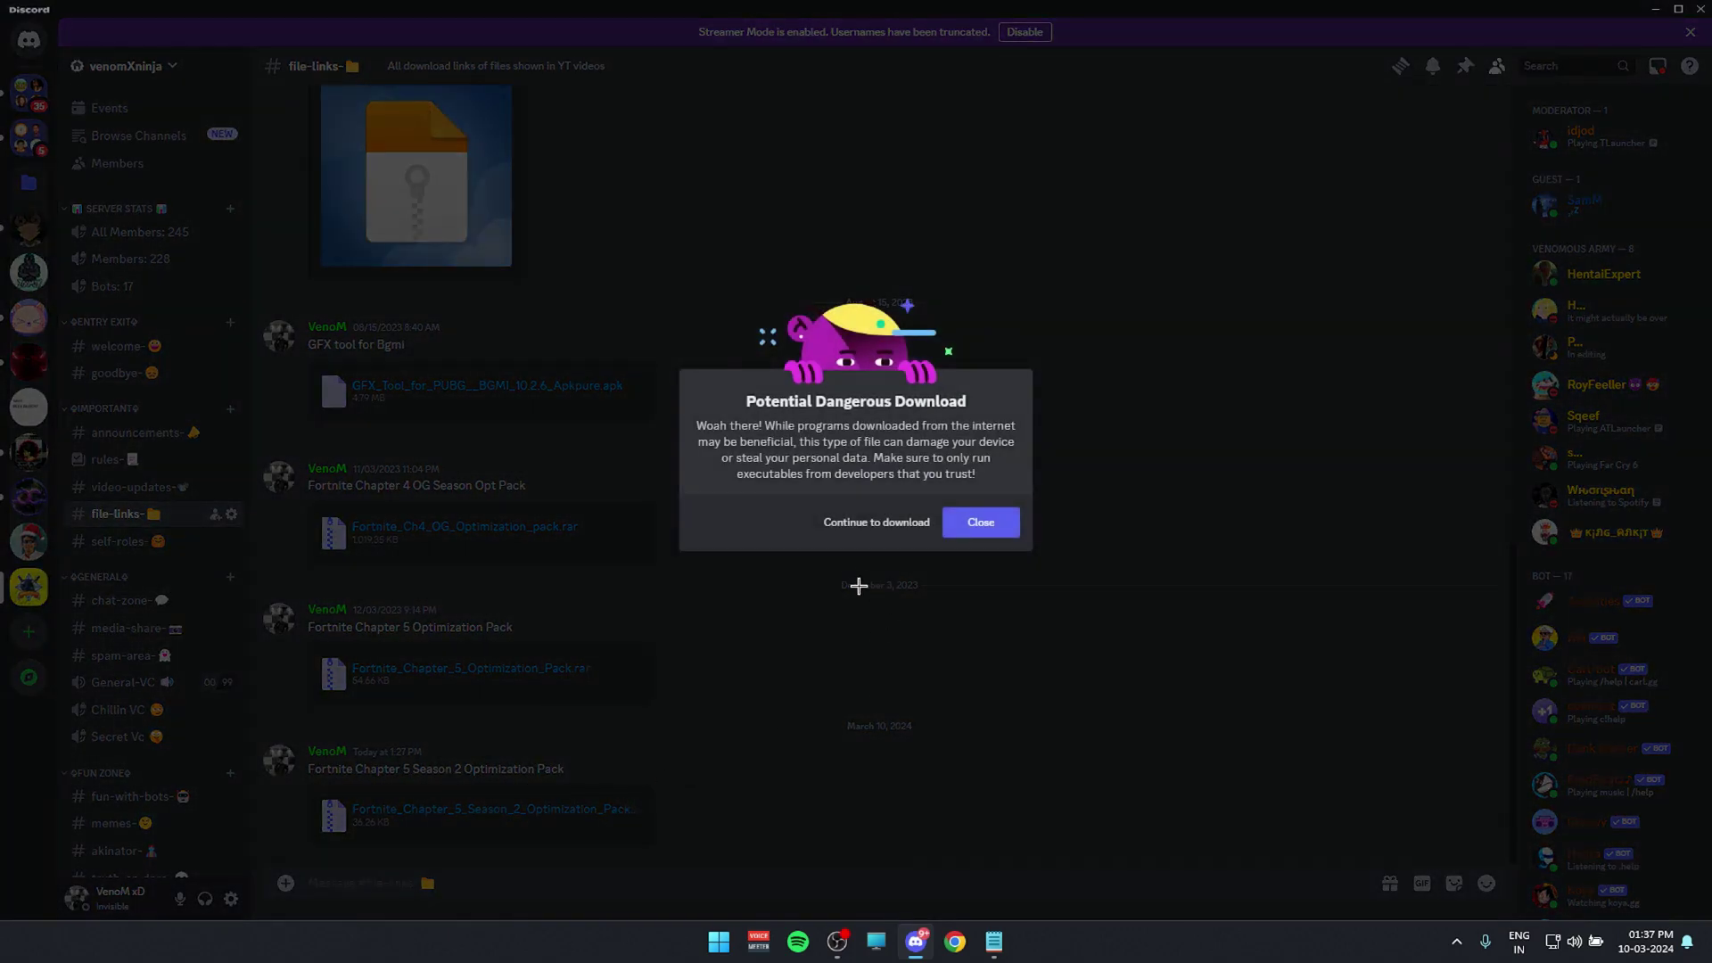
click(851, 522)
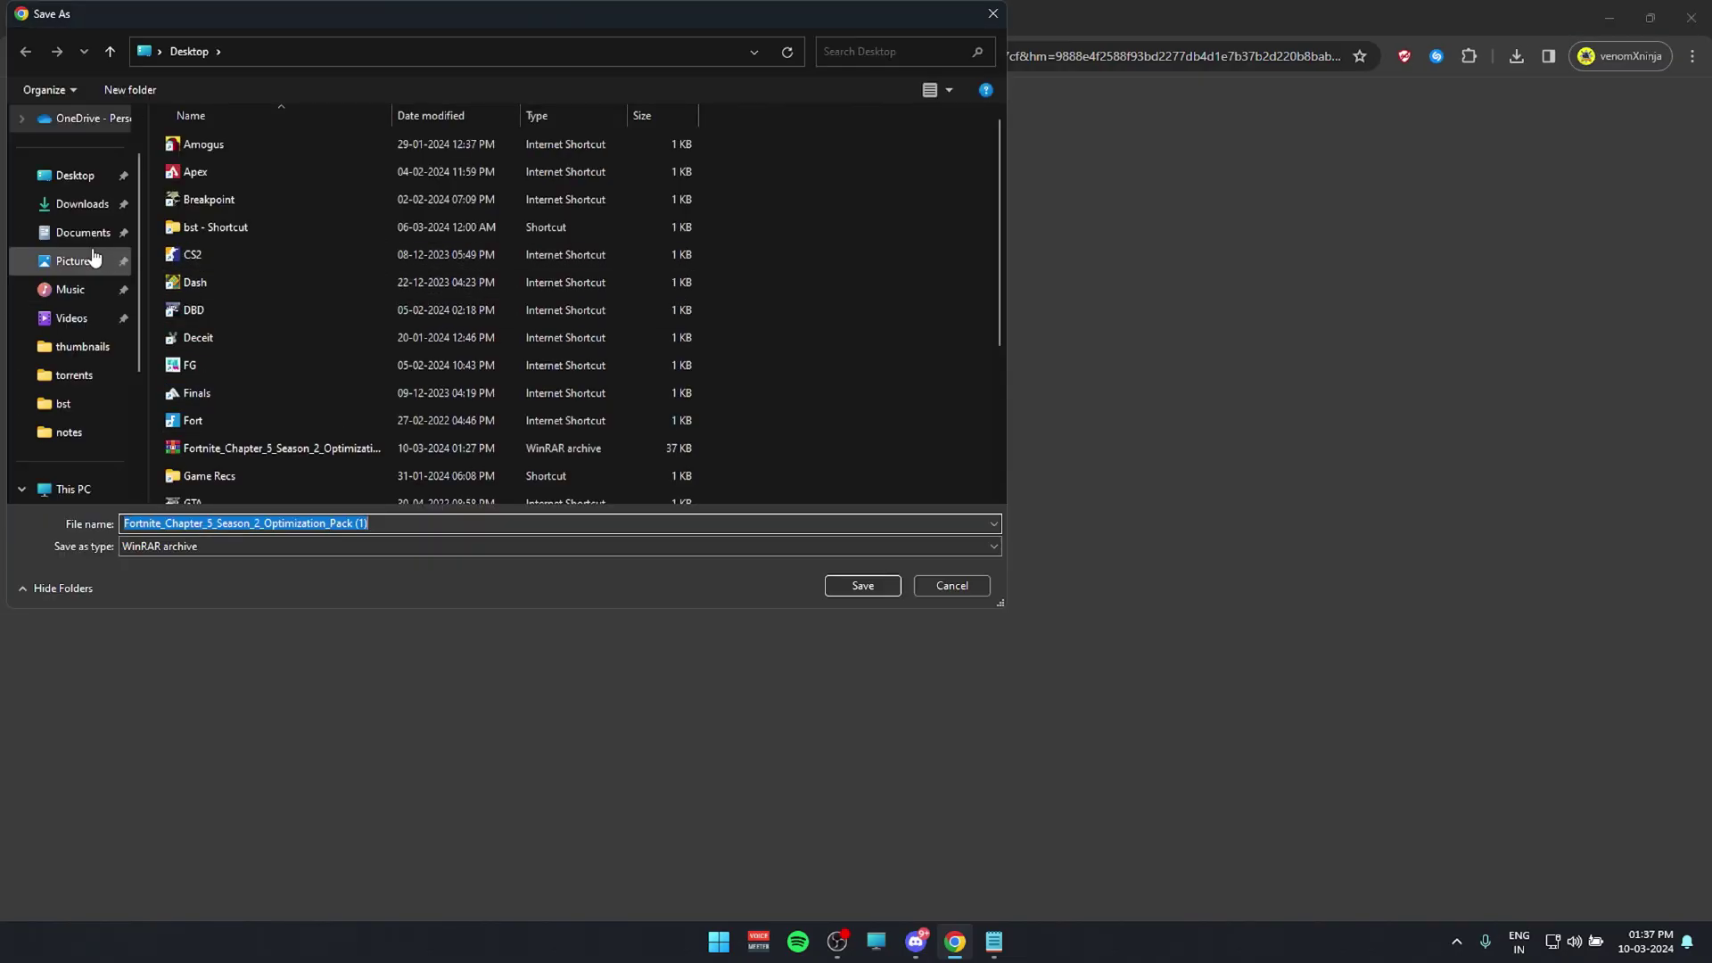
click(876, 581)
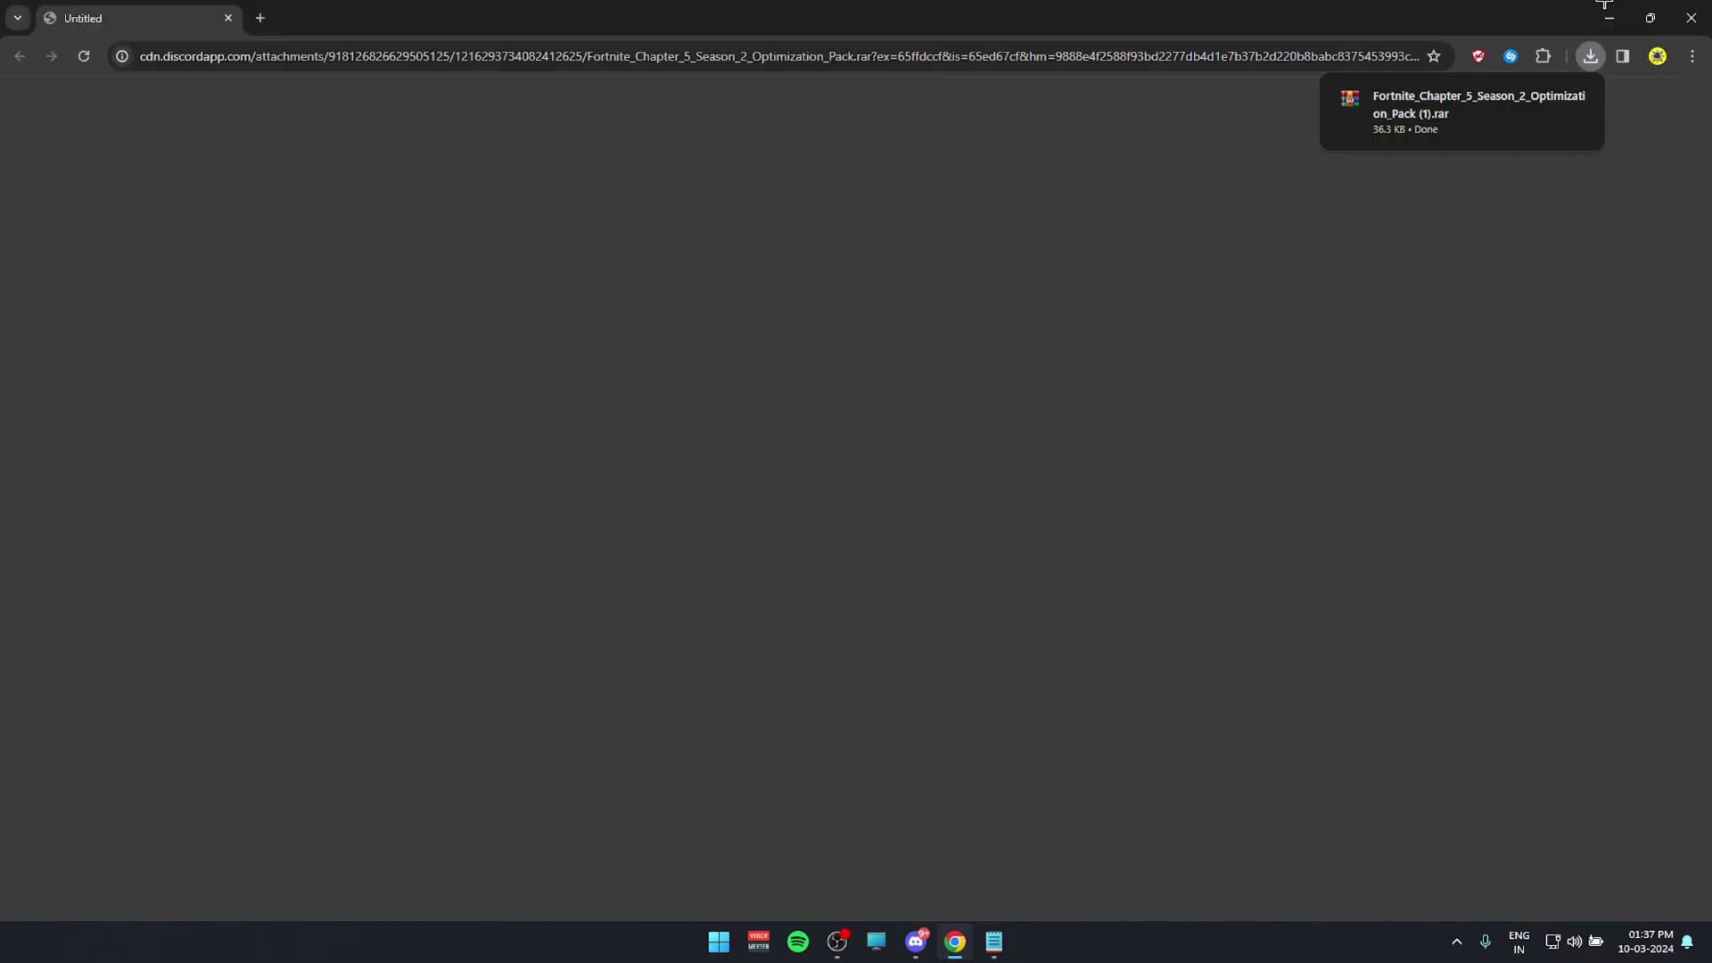
click(1692, 15)
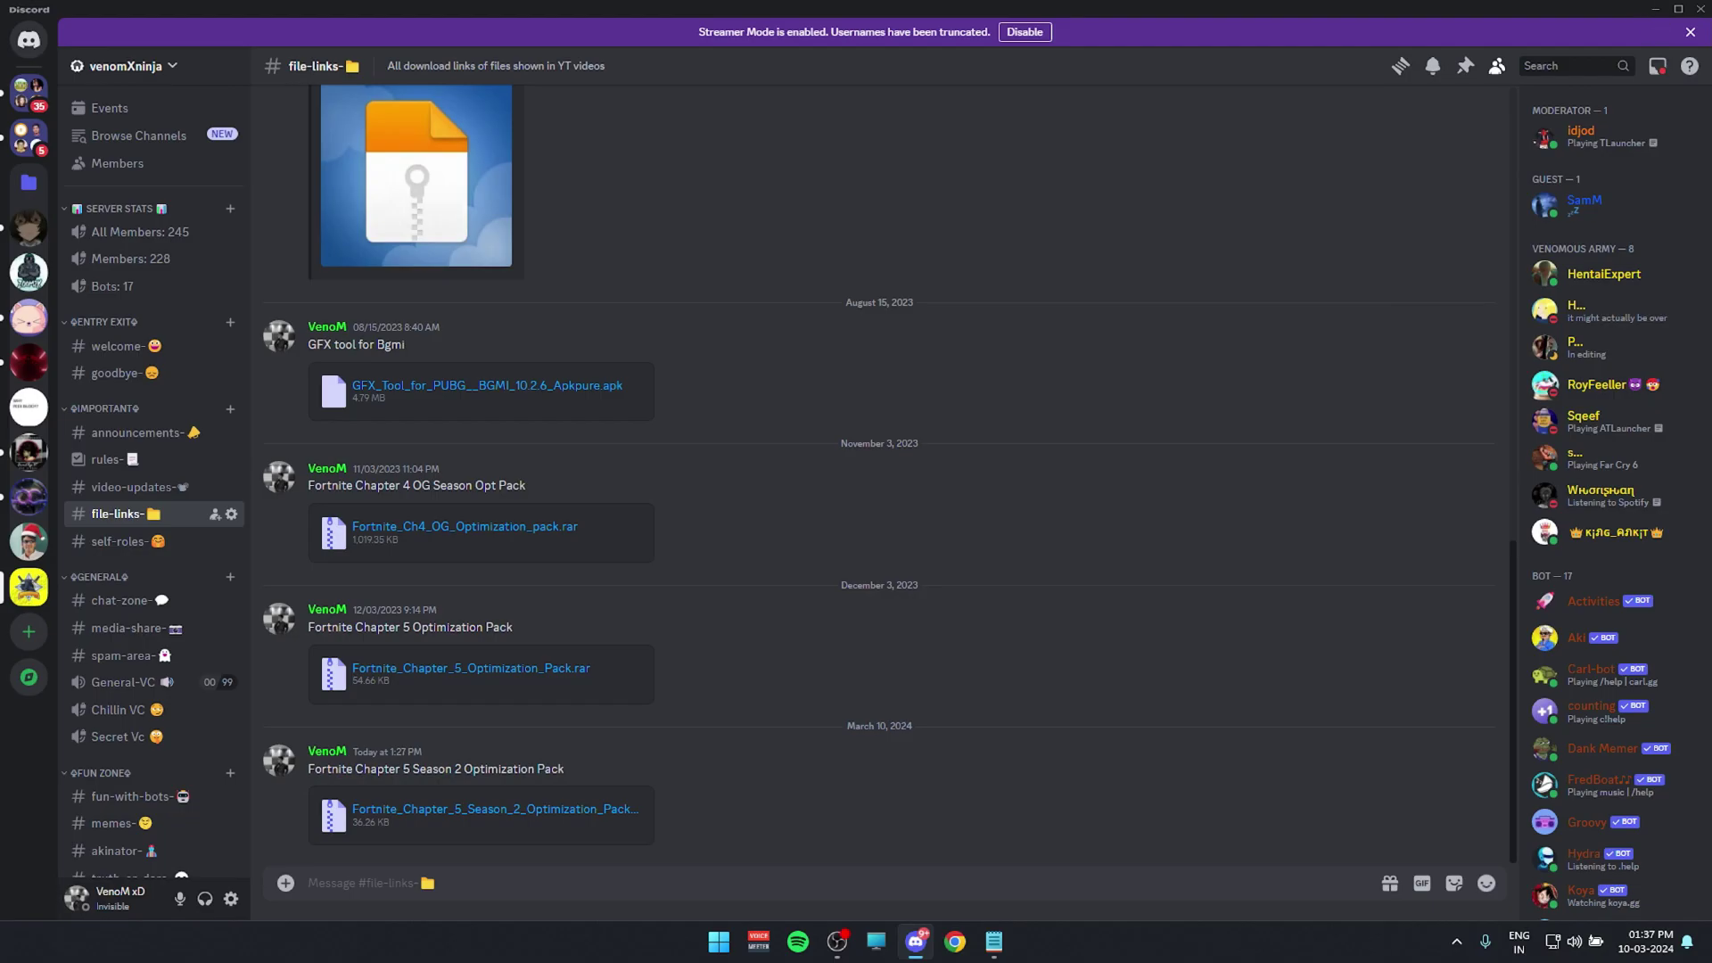
click(1701, 9)
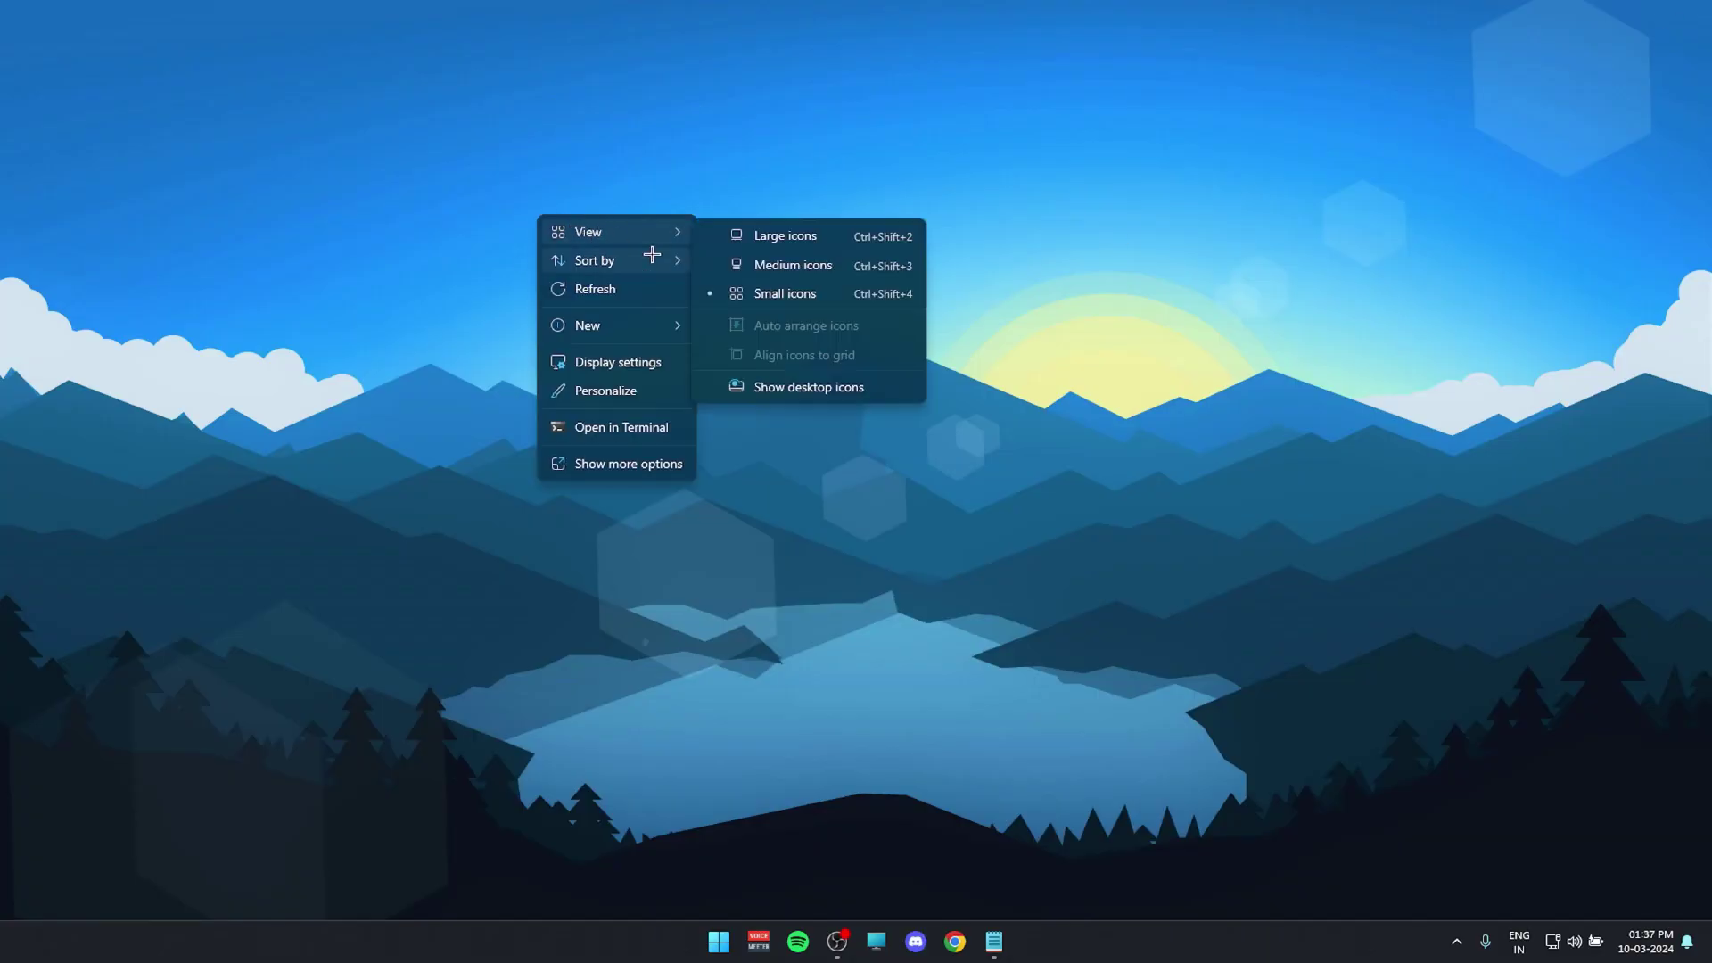
- Show the desktop icons and delete the duplicate Fortnite optimization pack archive ending in (1)
click(848, 386)
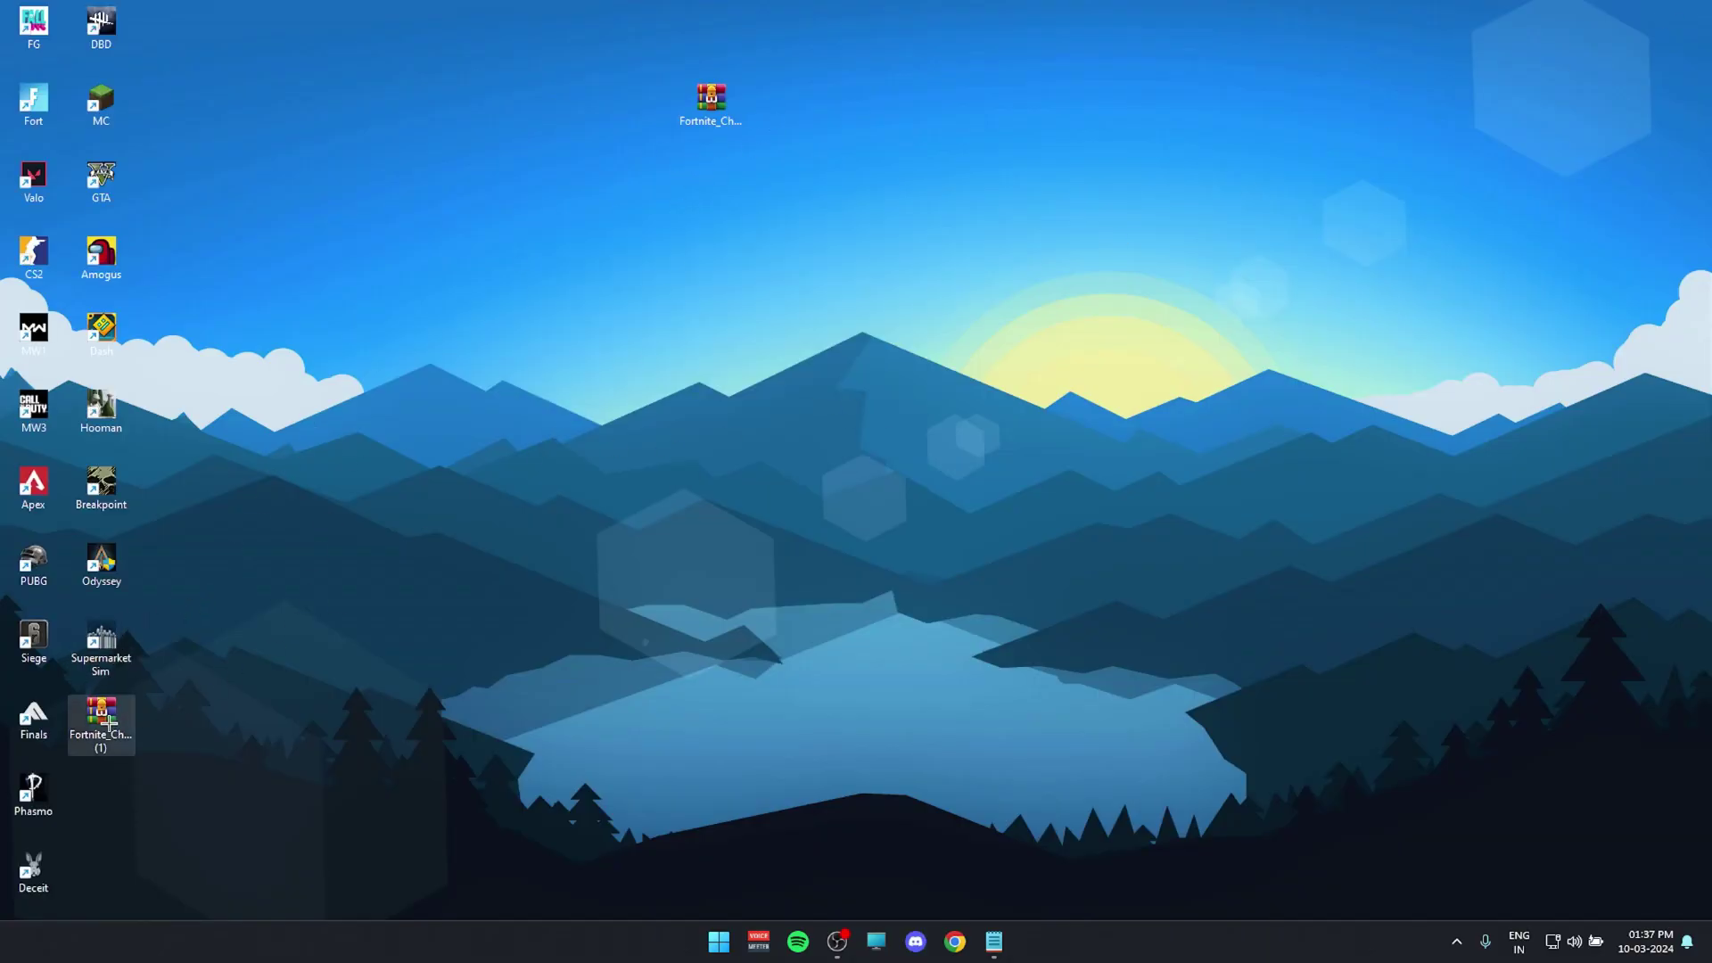
drag(101, 718, 372, 638)
key(Delete)
- Move the remaining Fortnite archive nearer the middle of the desktop and open it in WinRAR, dismissing the extra pop-up window
right_click(489, 254)
click(710, 105)
drag(711, 105, 846, 279)
right_click(451, 218)
click(846, 258)
double_click(847, 254)
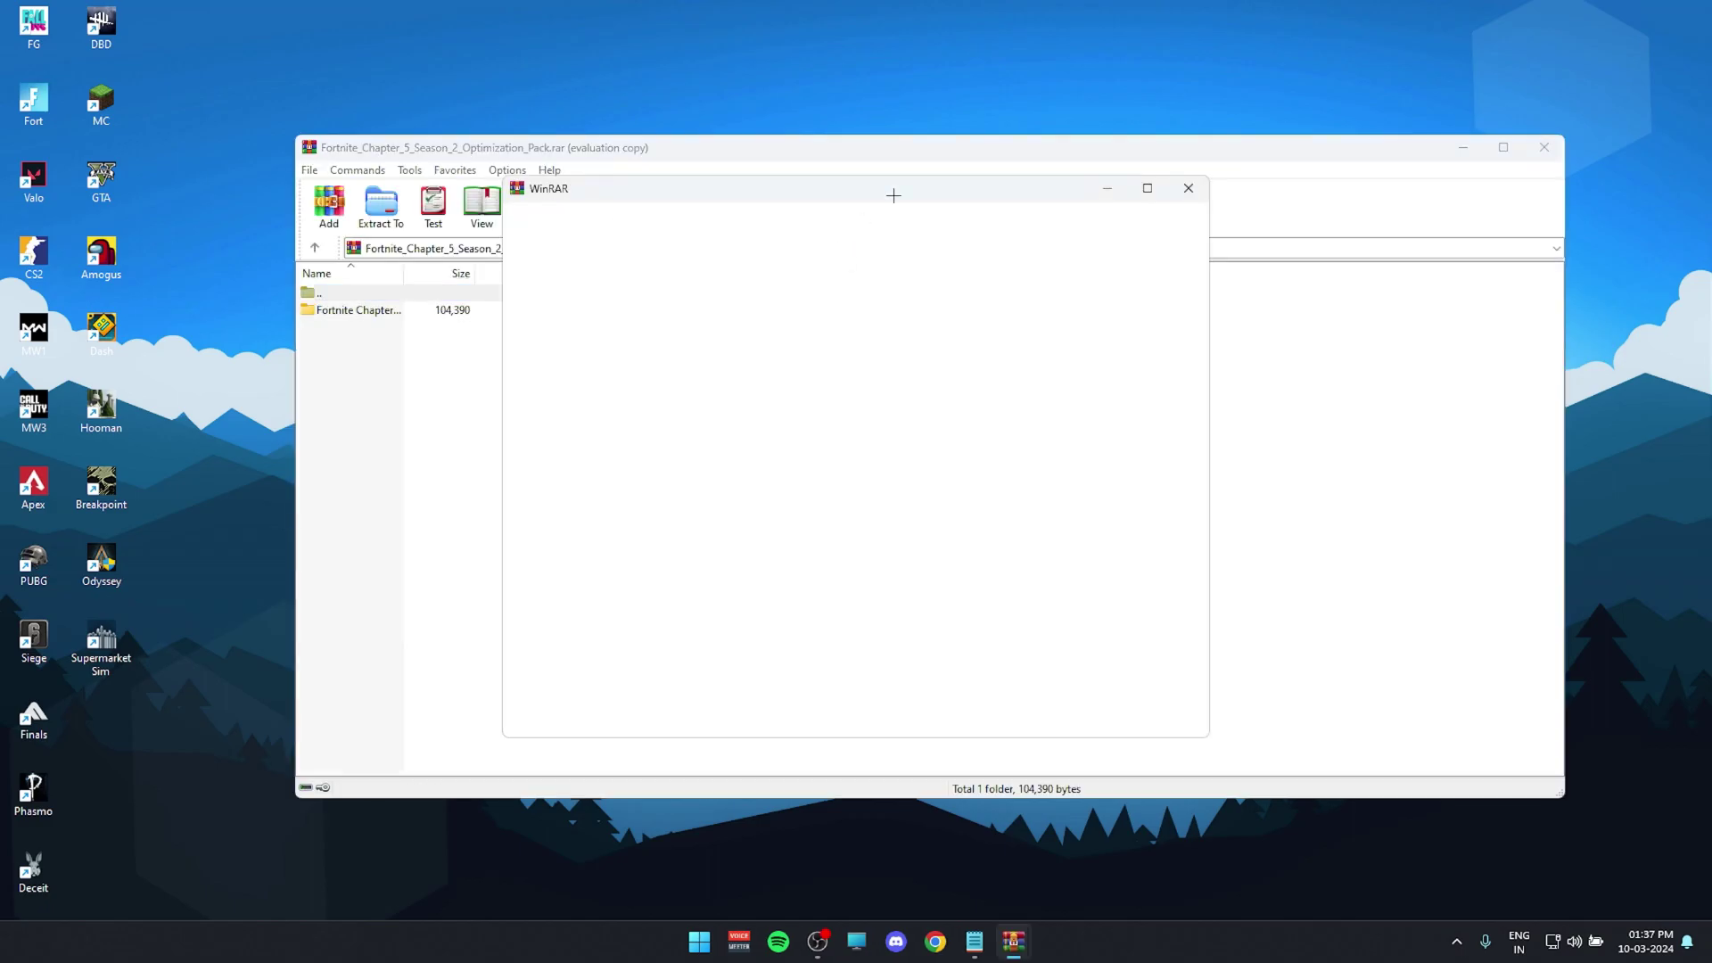
click(1187, 184)
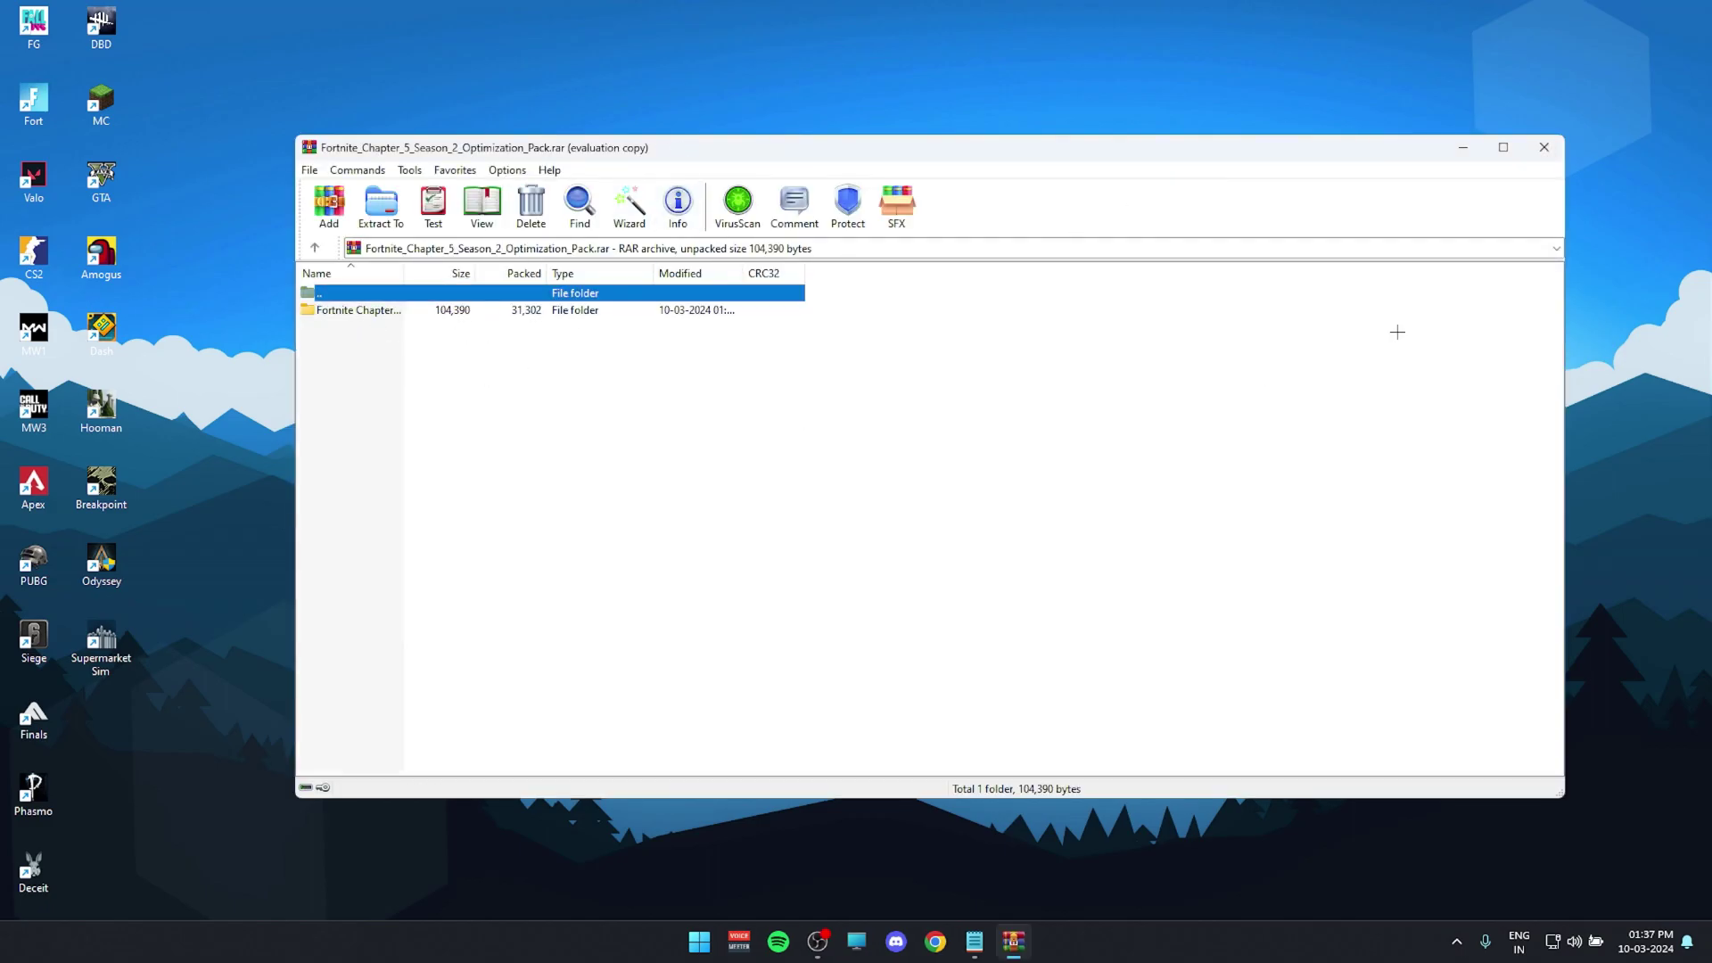
- Minimize the open archive window and search for "win rar"
click(1463, 148)
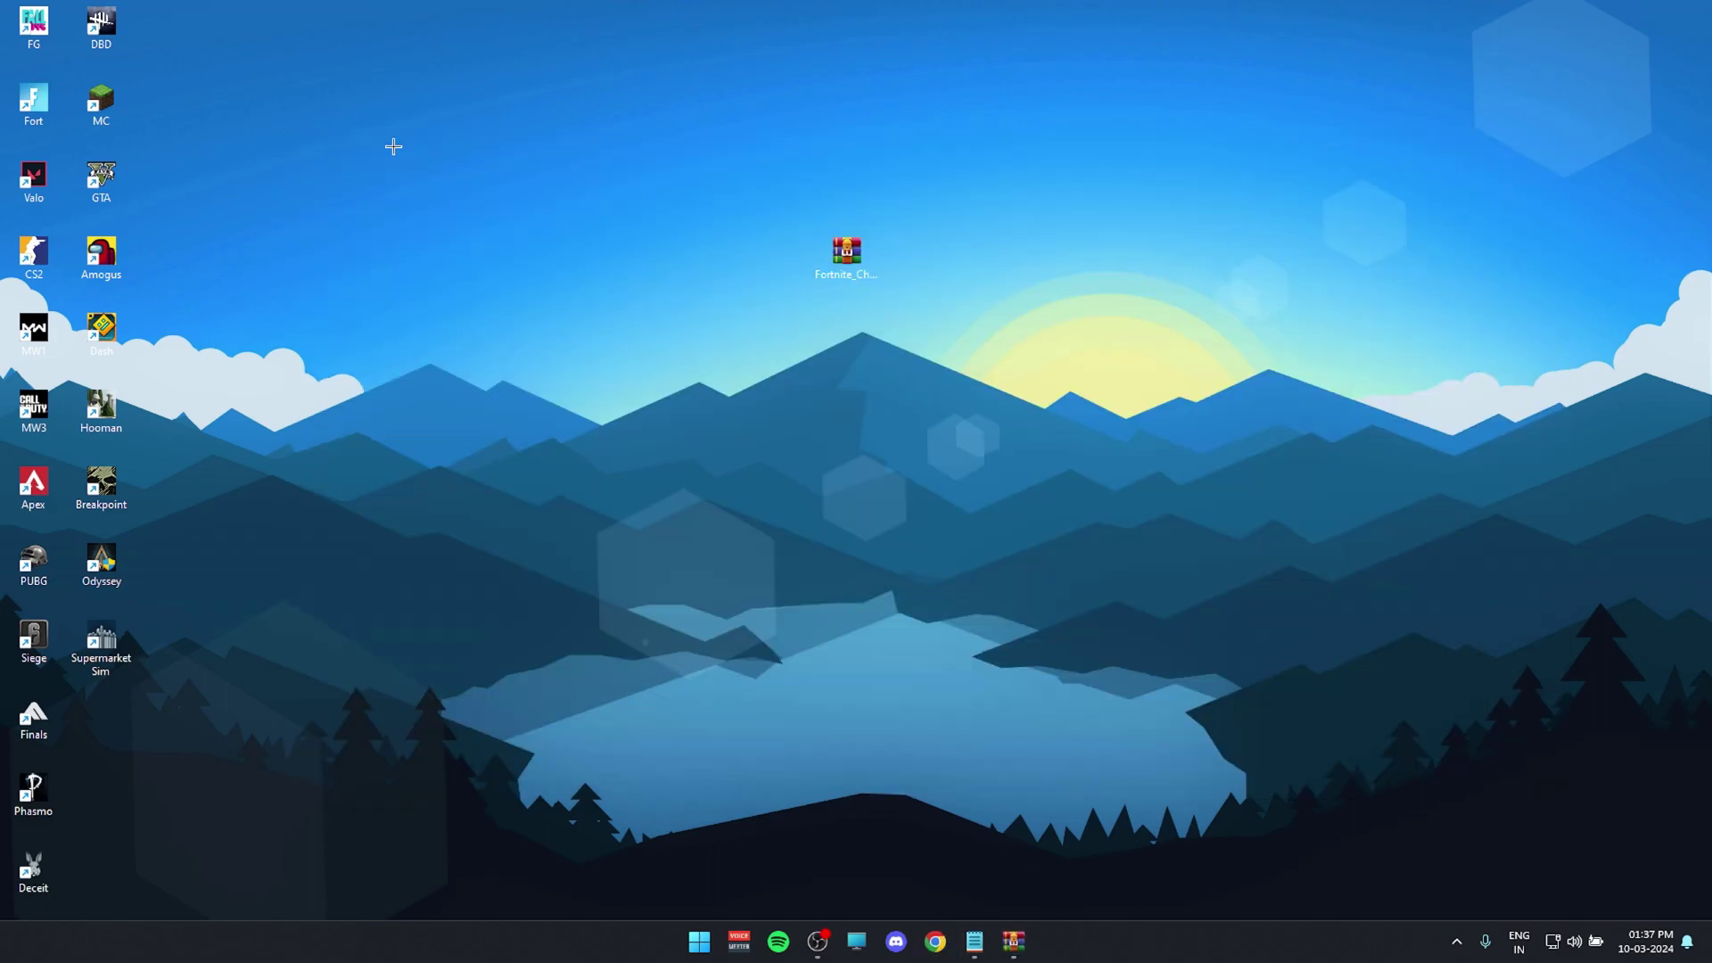
key(super+6)
text(win rar)
- Extract the Fortnite Chapter 5 Season 2 Optimization Pack folder from the archive to the desktop and close WinRAR
click(1014, 941)
drag(357, 309, 198, 385)
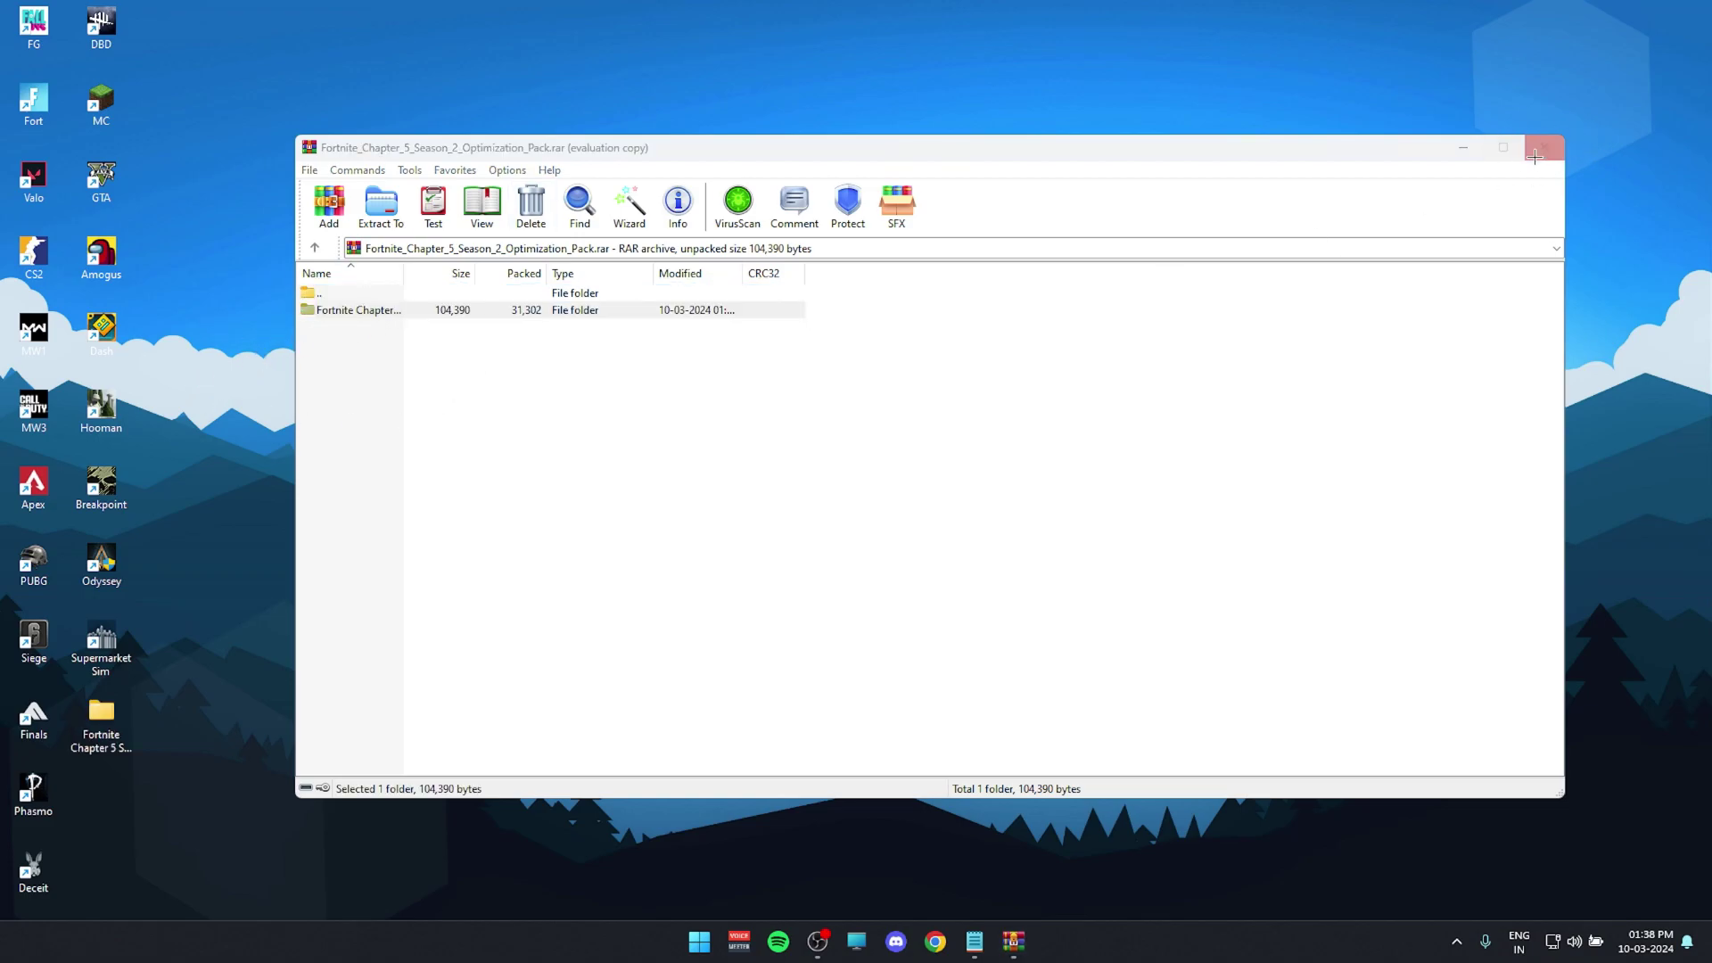
click(1543, 147)
- Open the extracted Fortnite Chapter 5 Season 2 Optimization Pack folder and show its subfolders as large thumbnails
drag(116, 713, 702, 325)
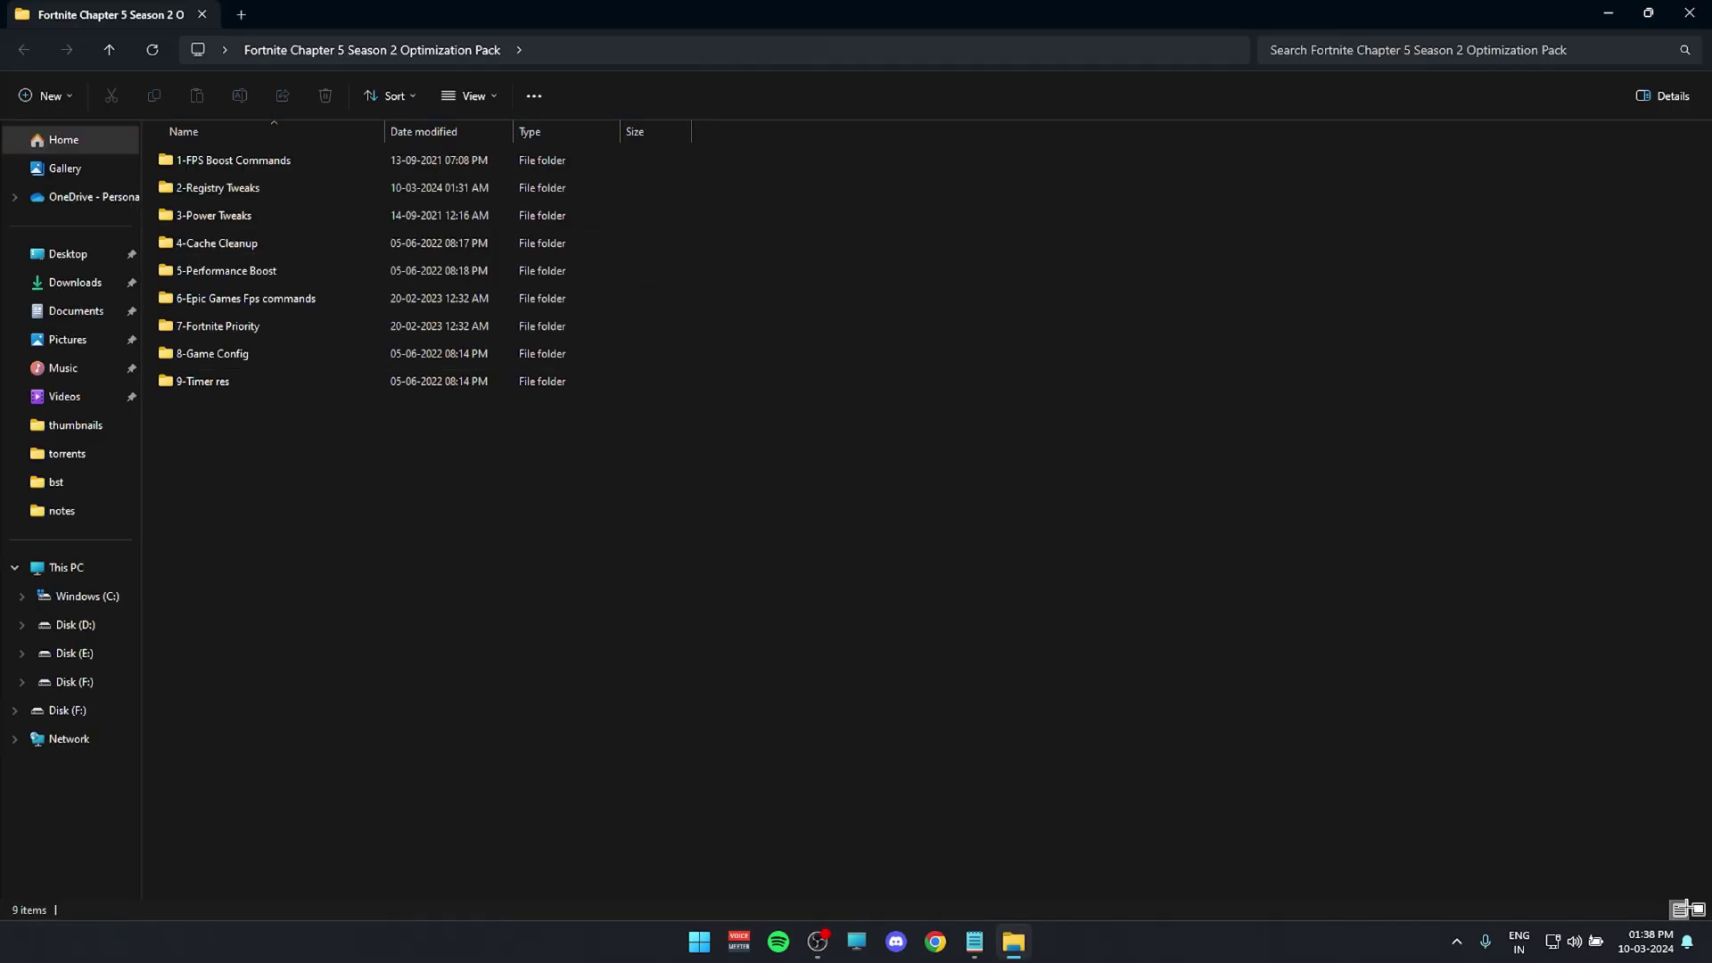
click(1698, 909)
drag(267, 315, 1185, 559)
- Open the 1-FPS Boost Commands folder and run all of its command and batch files together
click(210, 191)
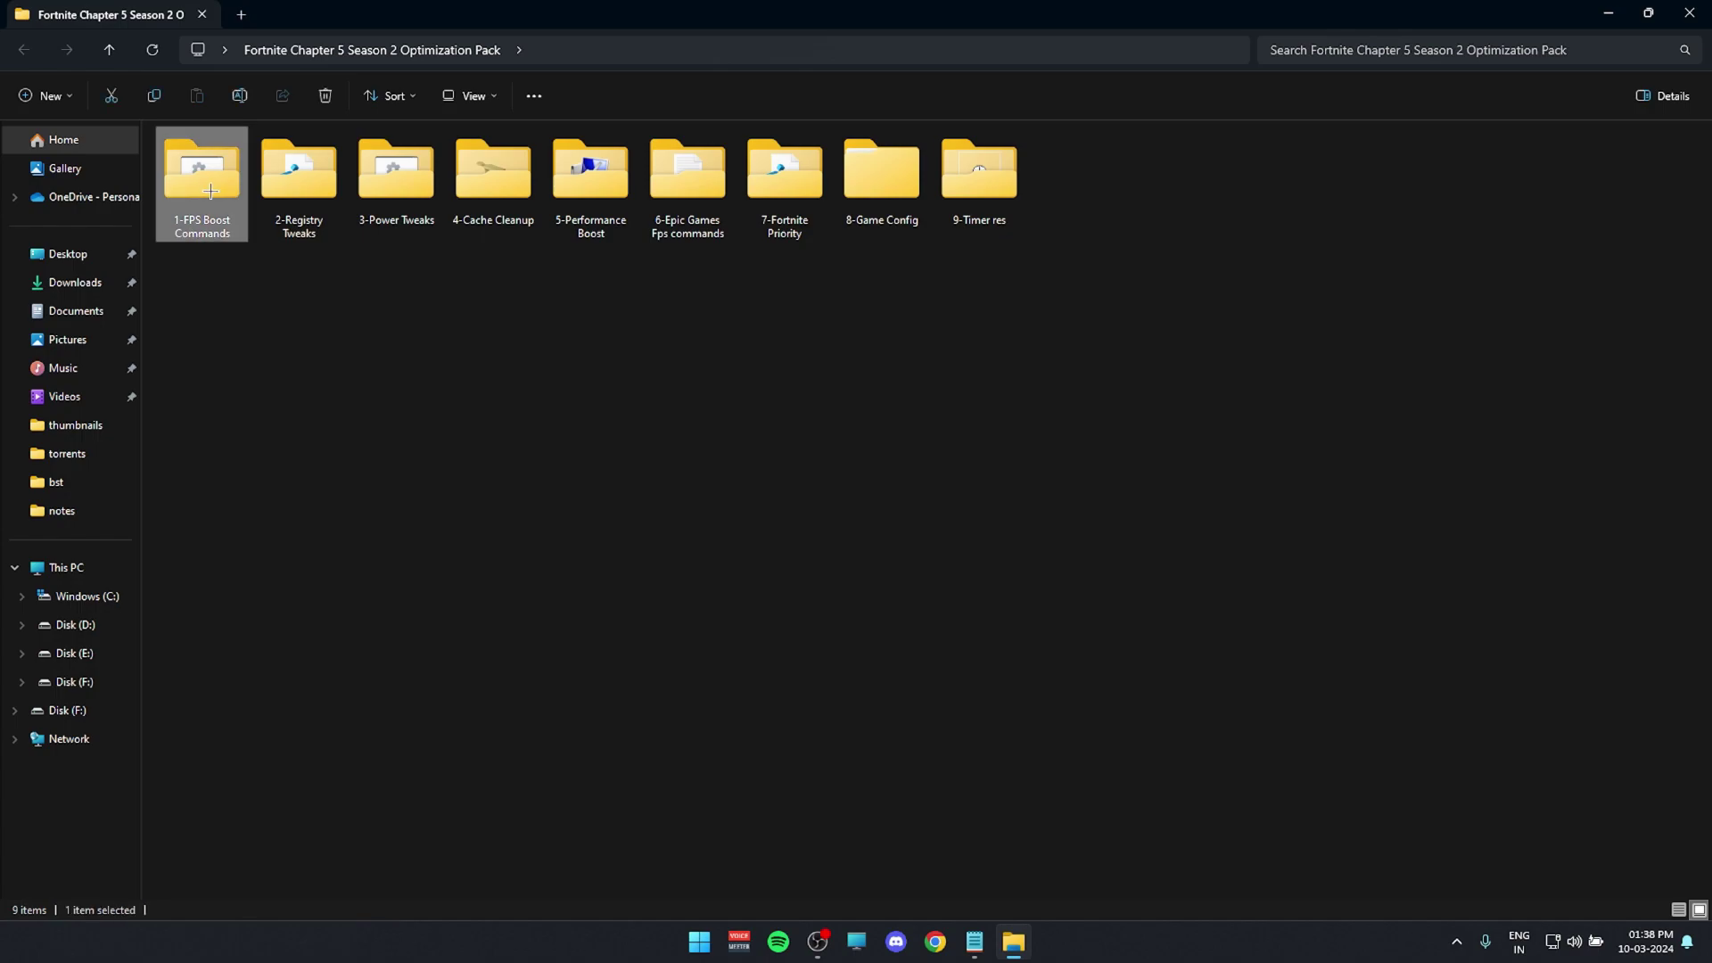
double_click(210, 191)
drag(219, 512, 461, 510)
drag(479, 403, 656, 153)
right_click(649, 159)
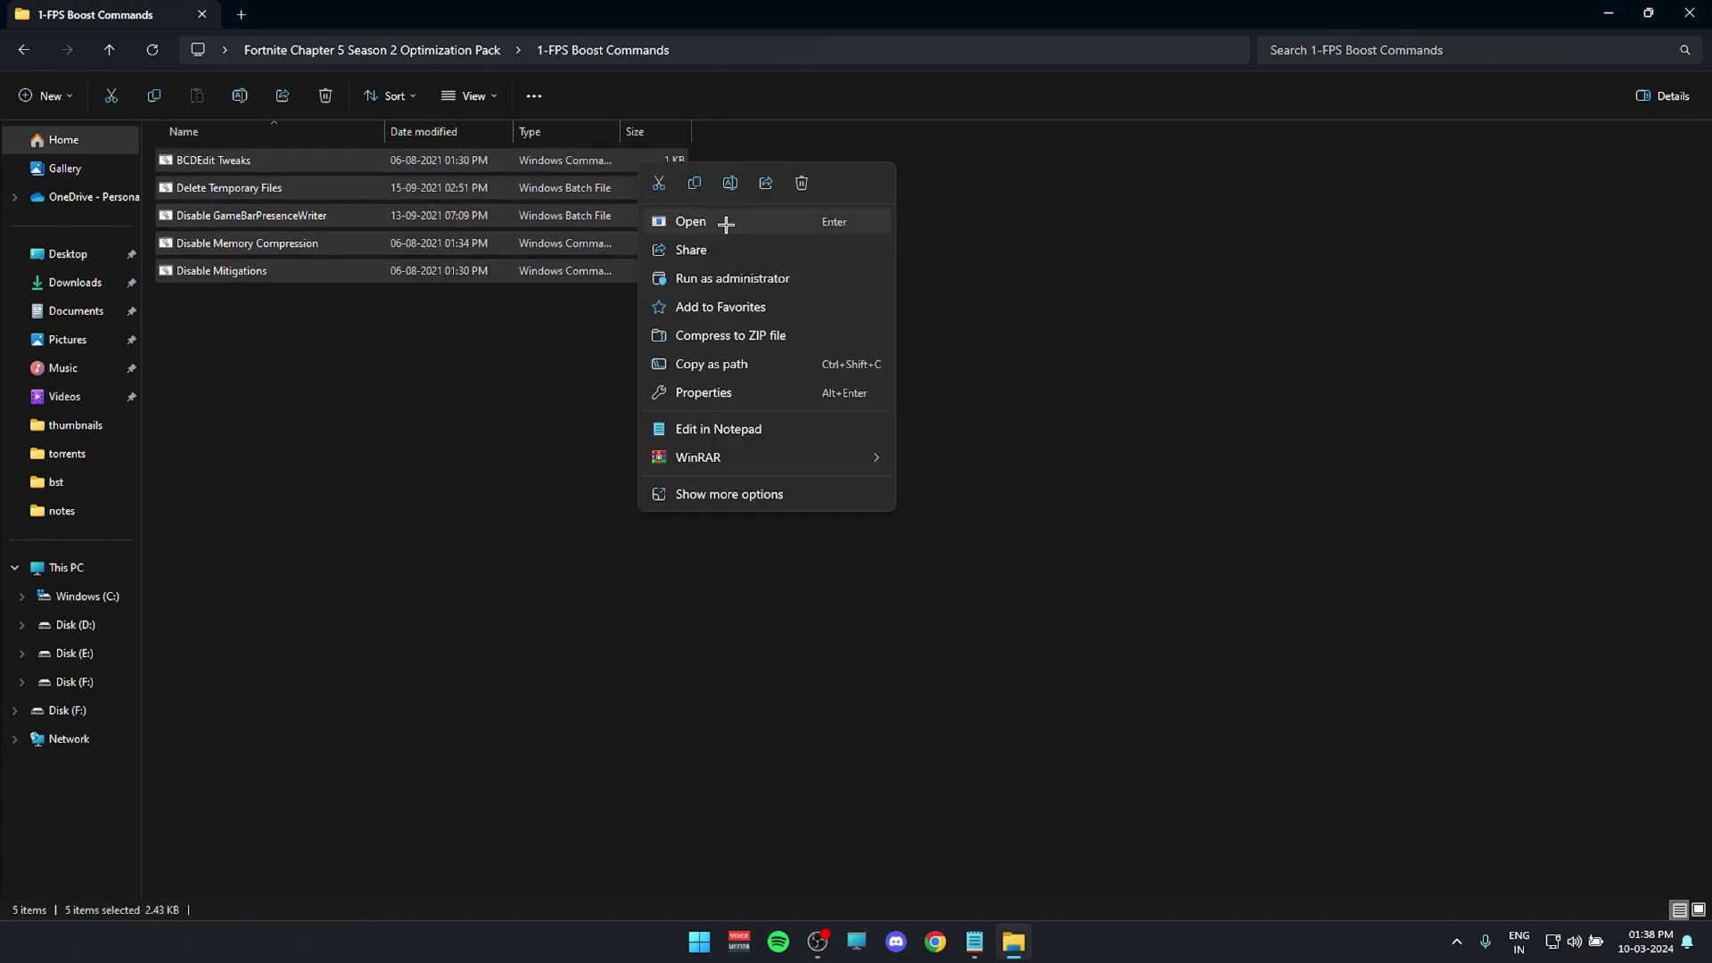
click(690, 219)
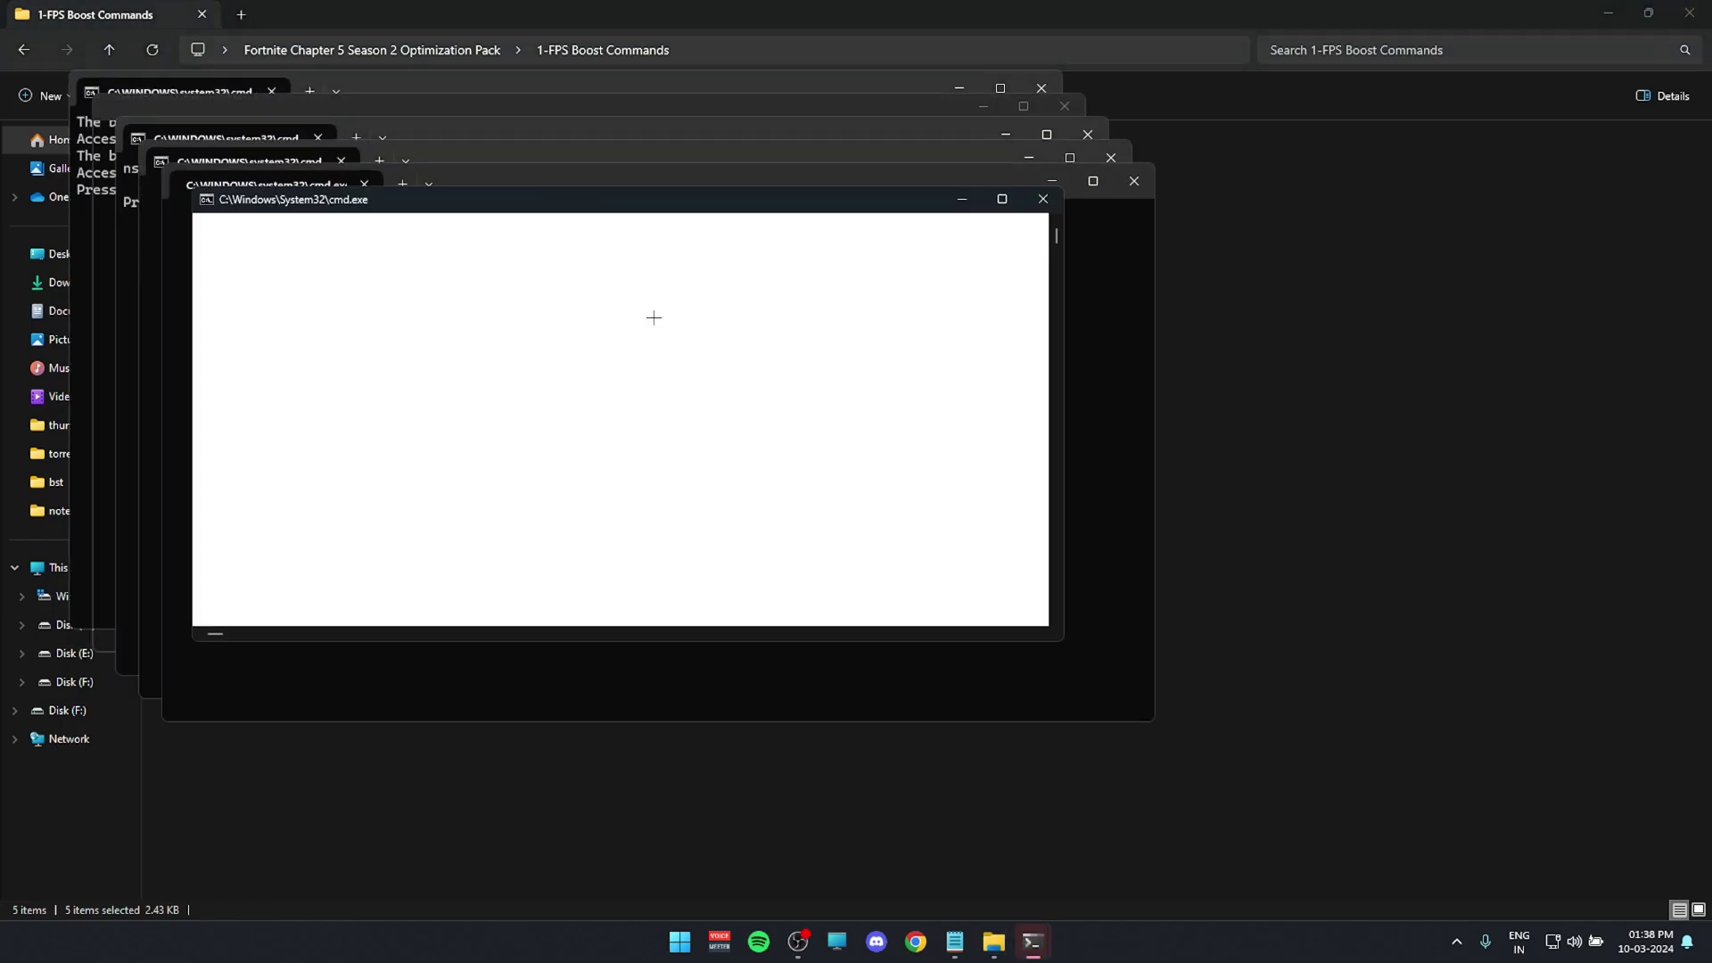
- Acknowledge the exit prompts of the running script windows until all of them are closed
key(Return)
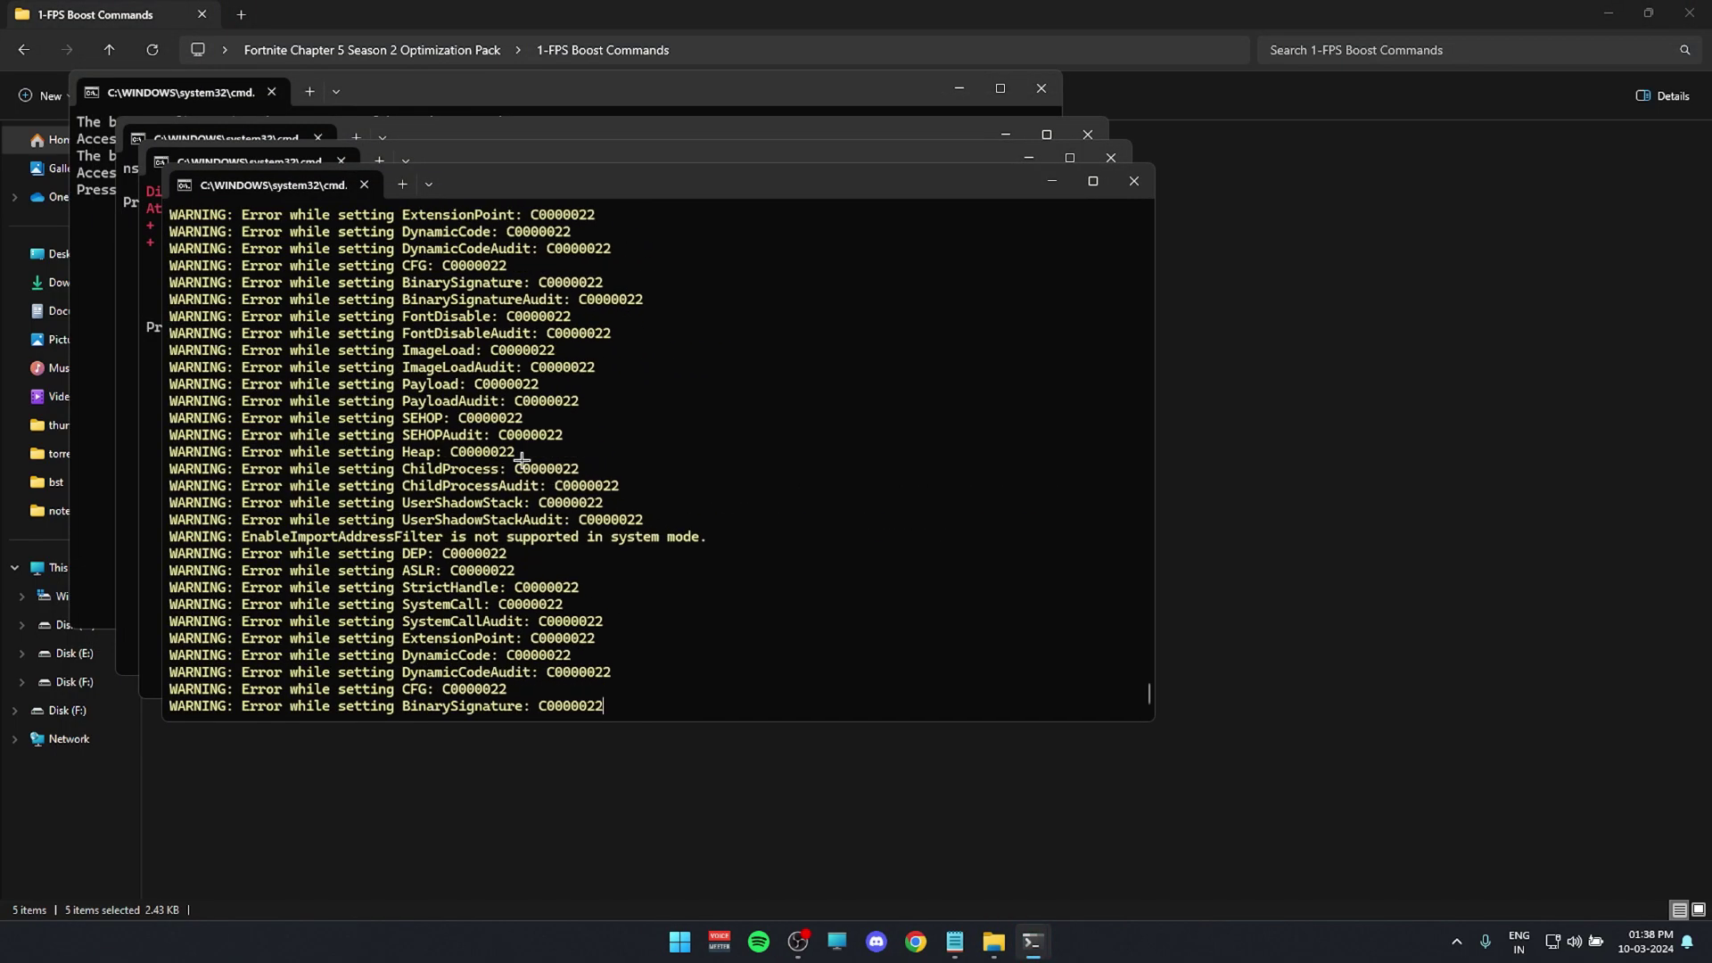
key(Return)
key(Return)
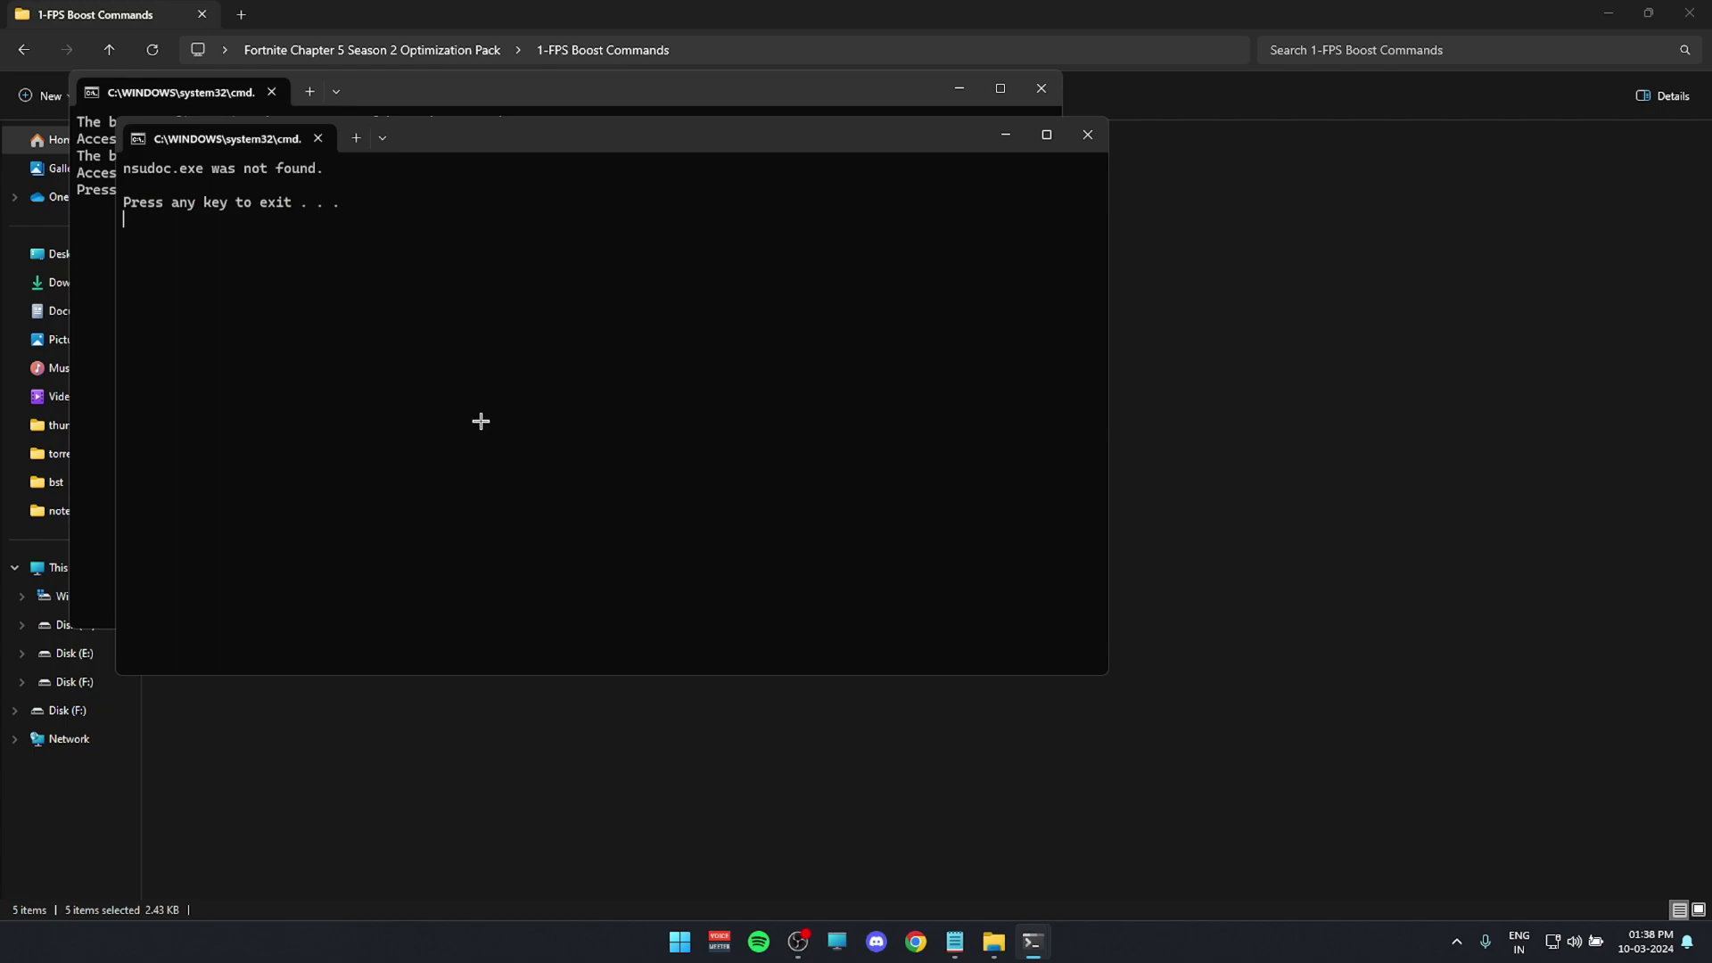
key(Return)
key(Return)
click(838, 389)
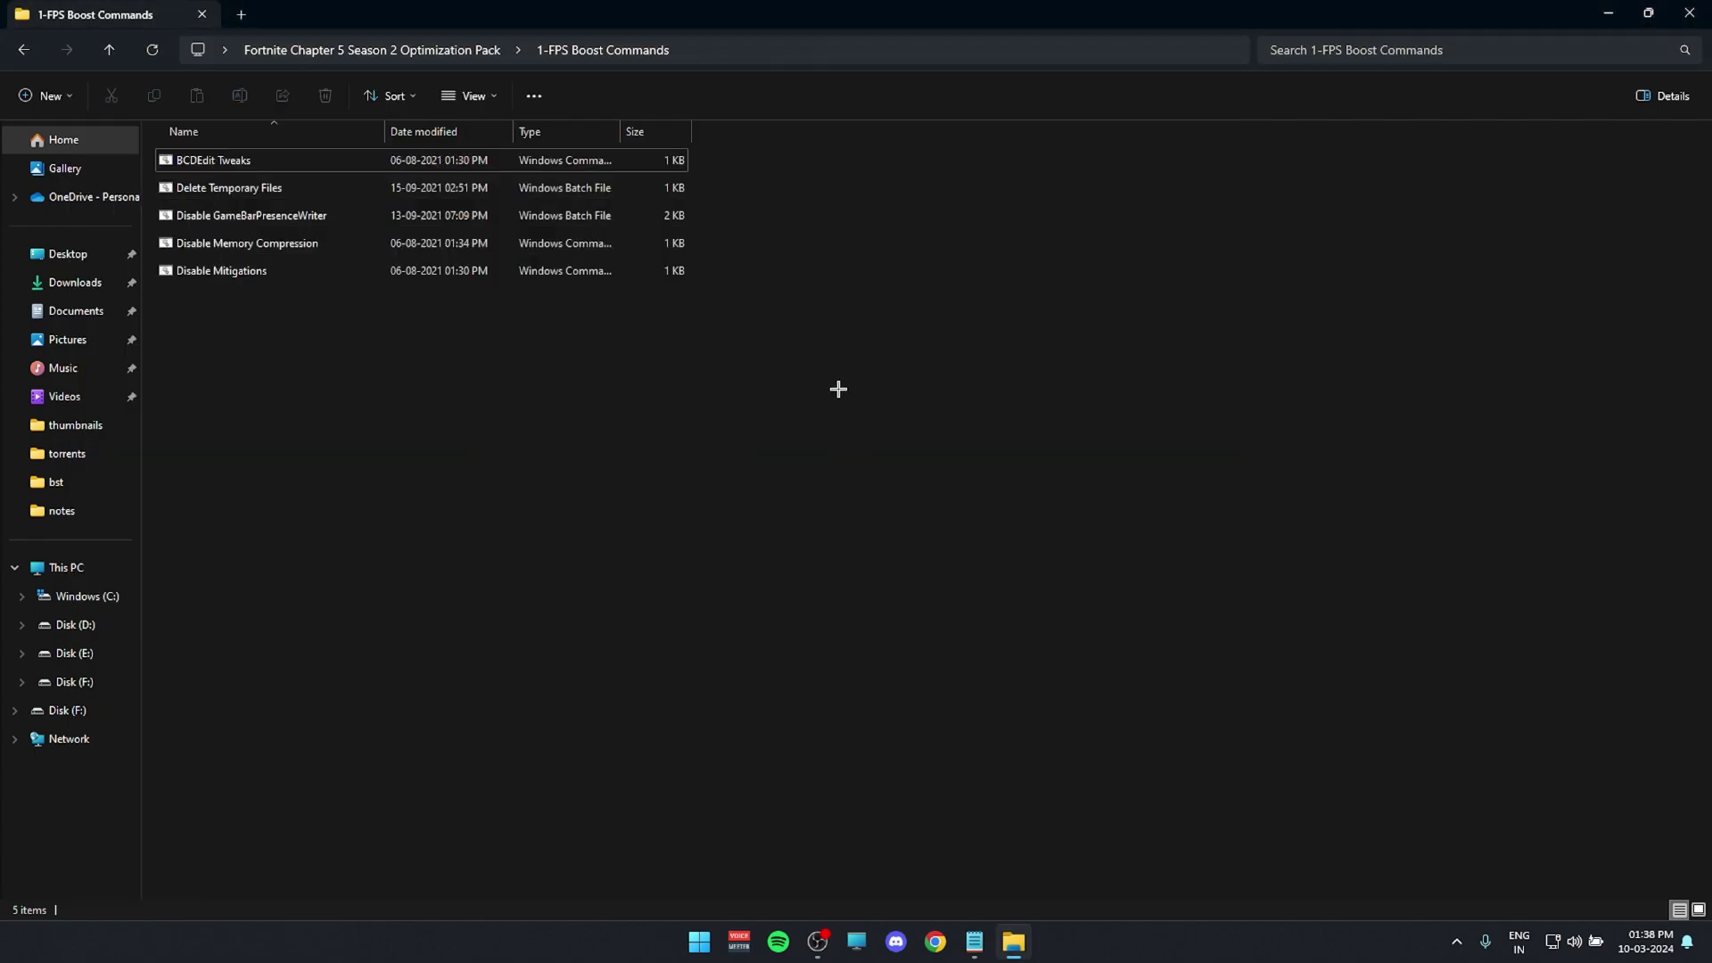
- Open the 2-Registry Tweaks folder of the optimization pack and run all of its registry files together
click(458, 49)
double_click(336, 206)
drag(426, 745, 688, 162)
right_click(688, 163)
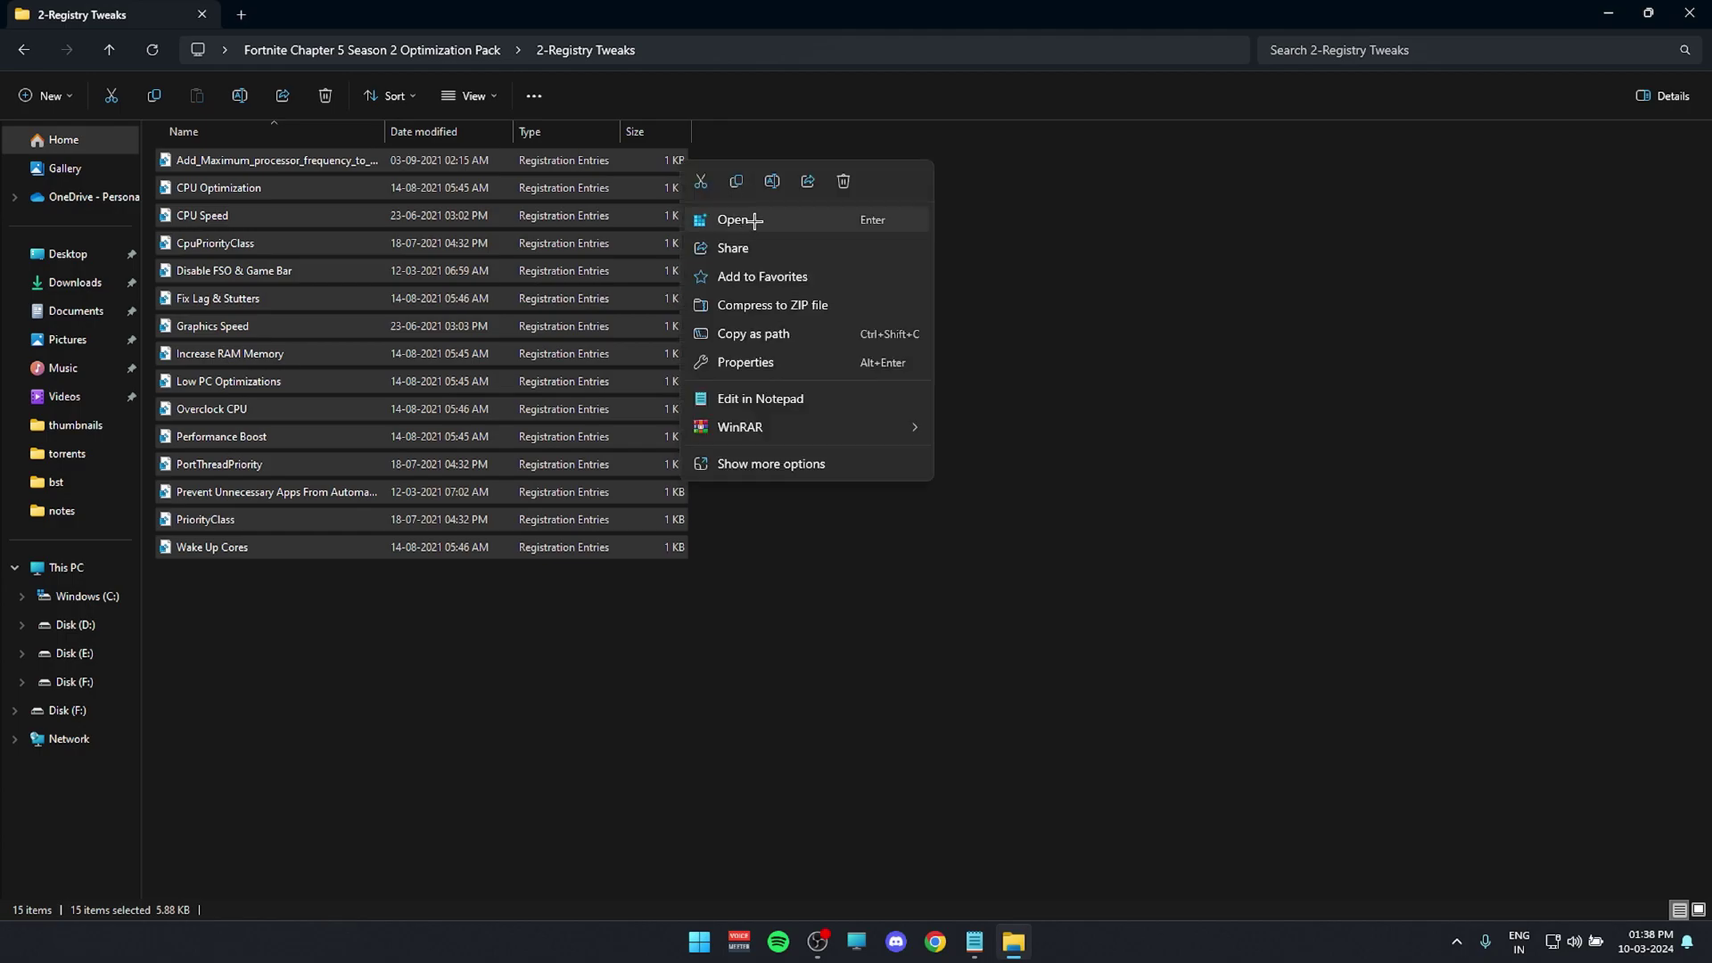
click(754, 220)
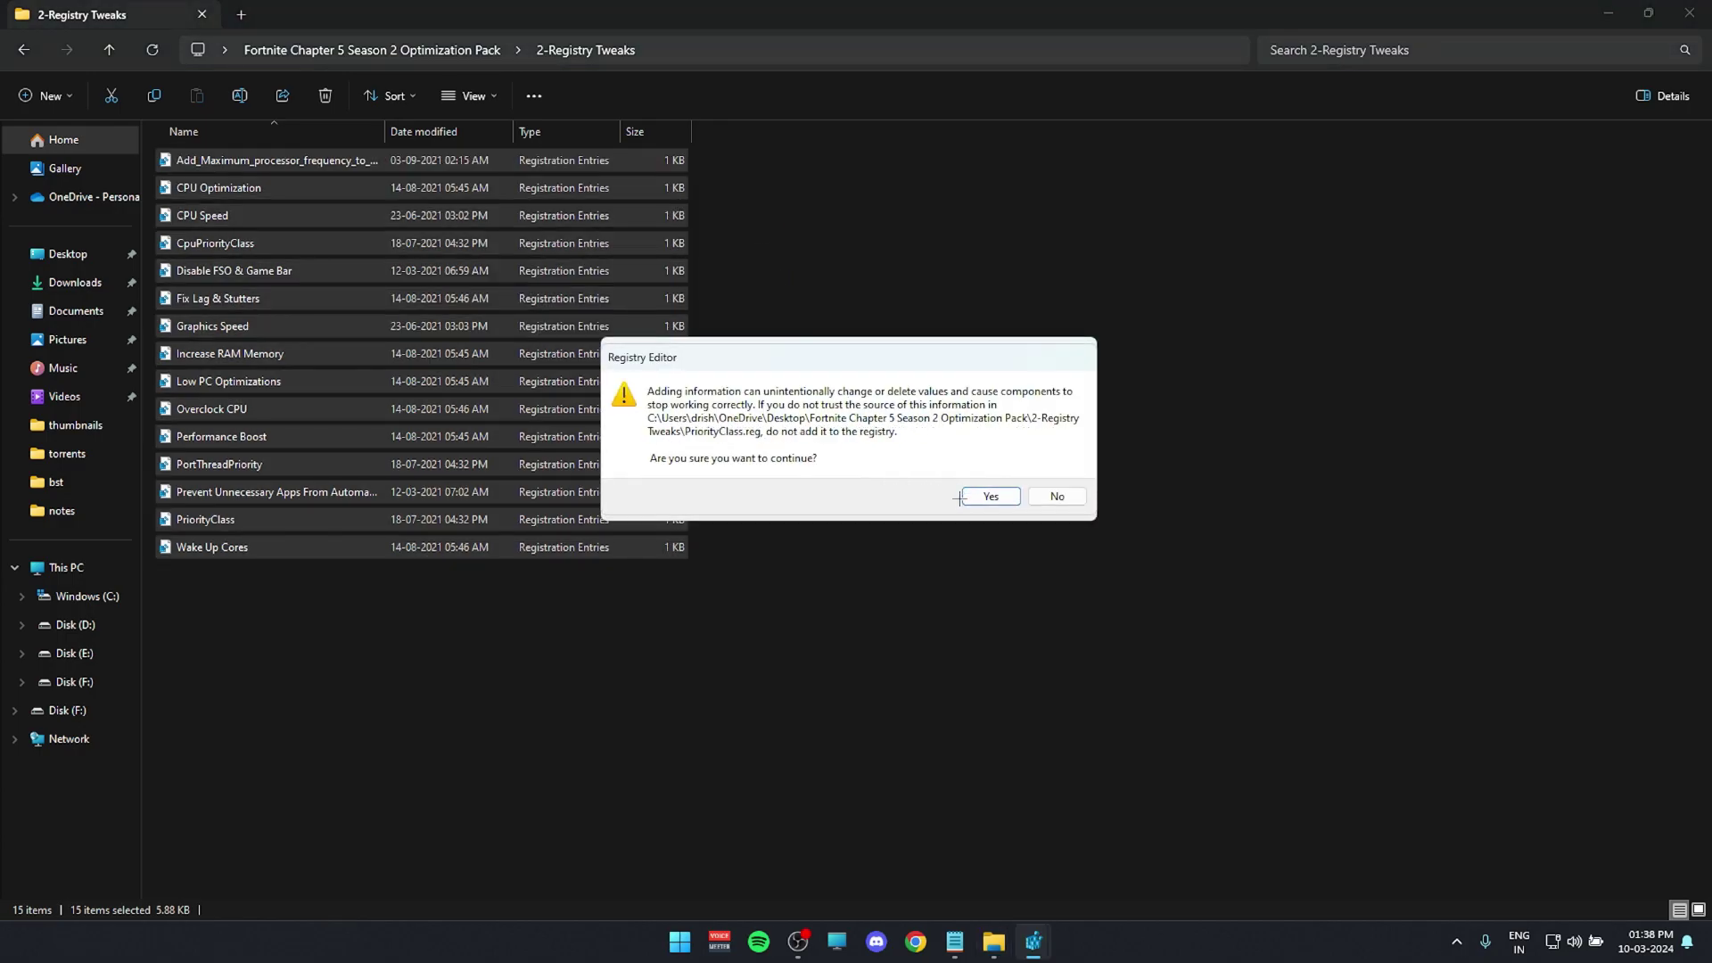
- Approve adding each of the opened registry tweaks to the registry and dismiss the completion notices
click(966, 504)
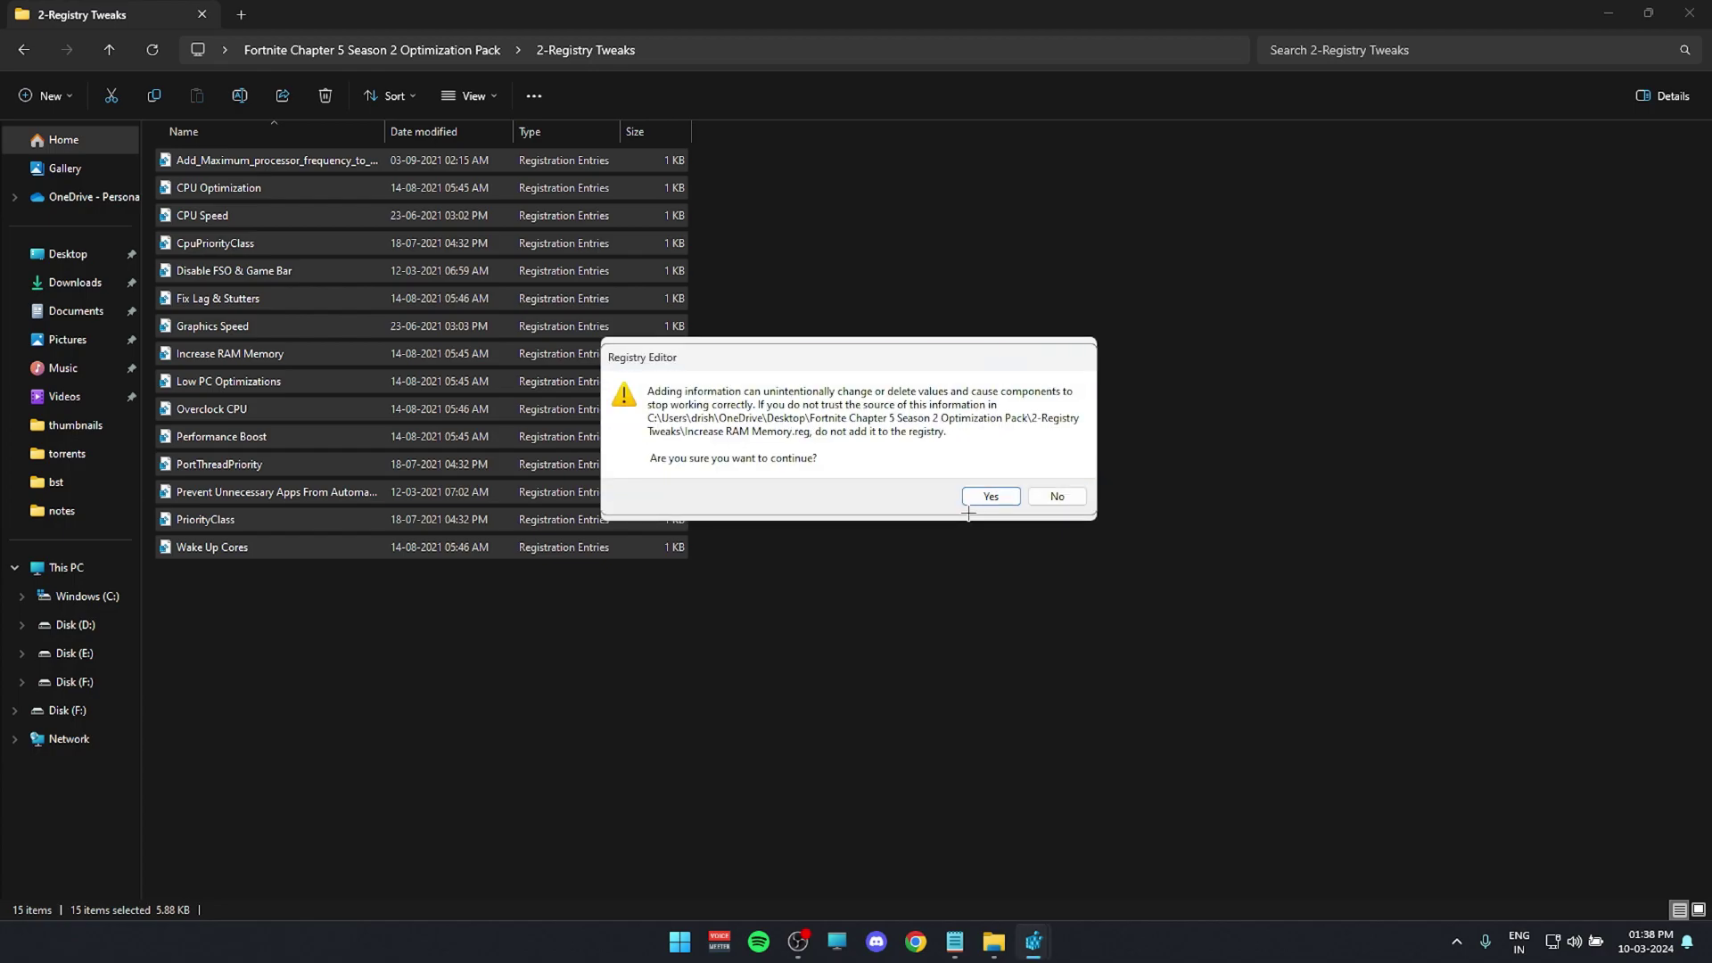
click(970, 503)
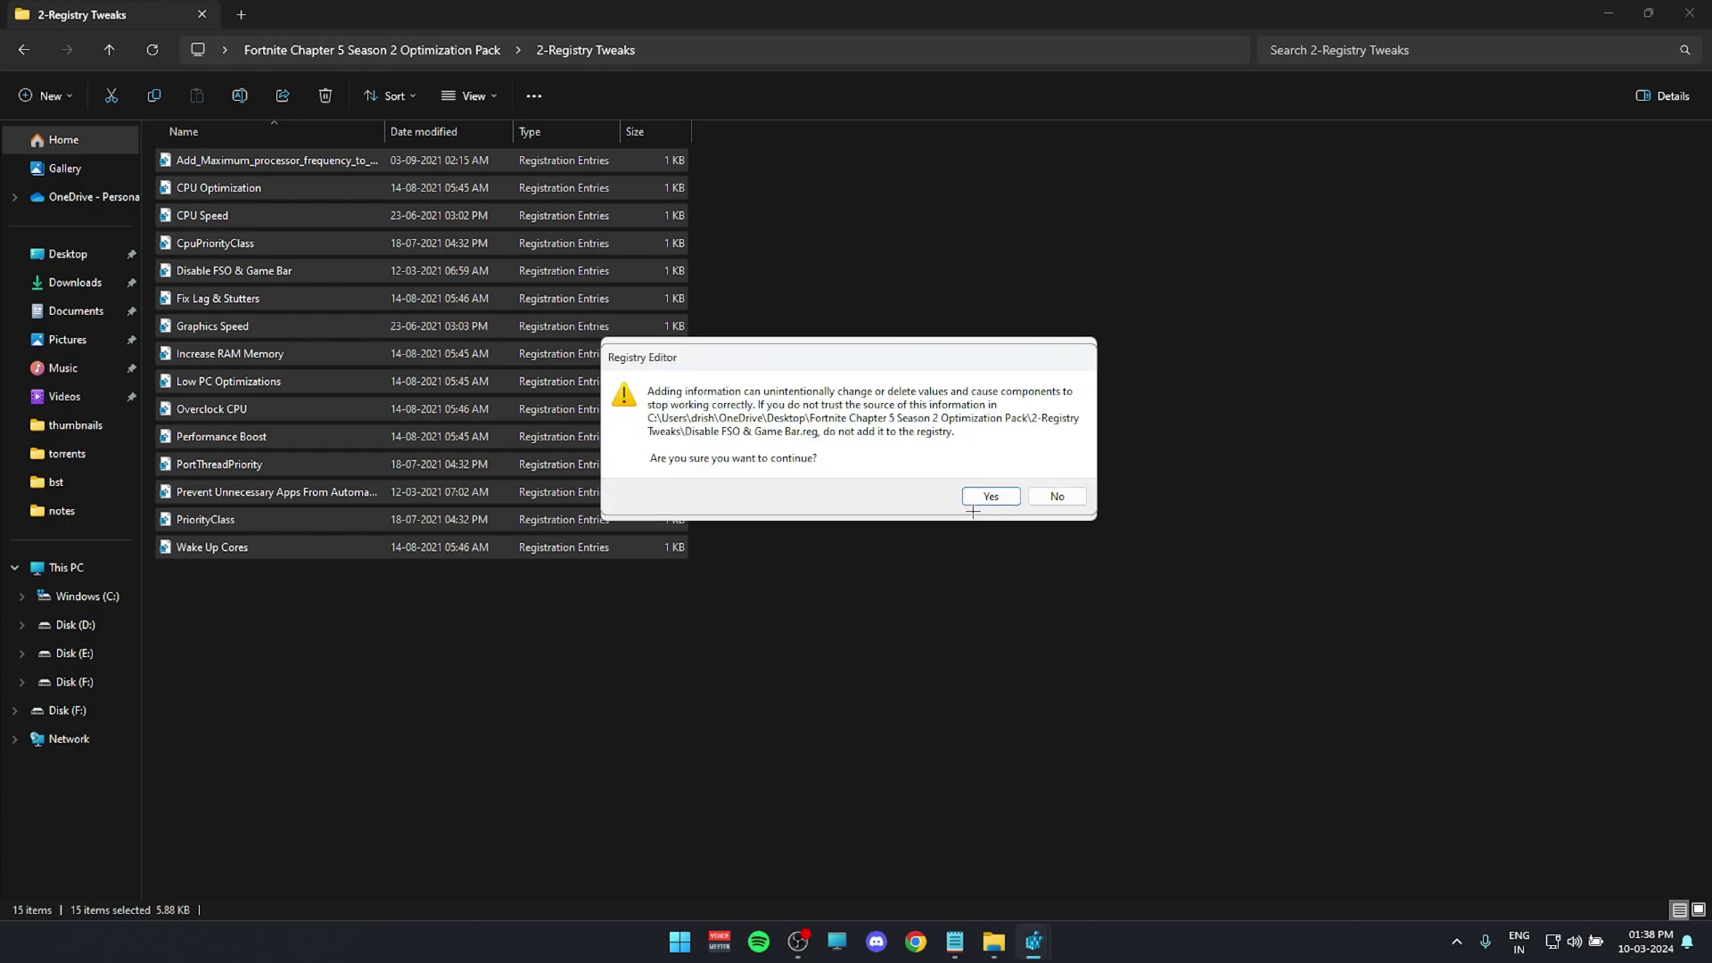
click(971, 503)
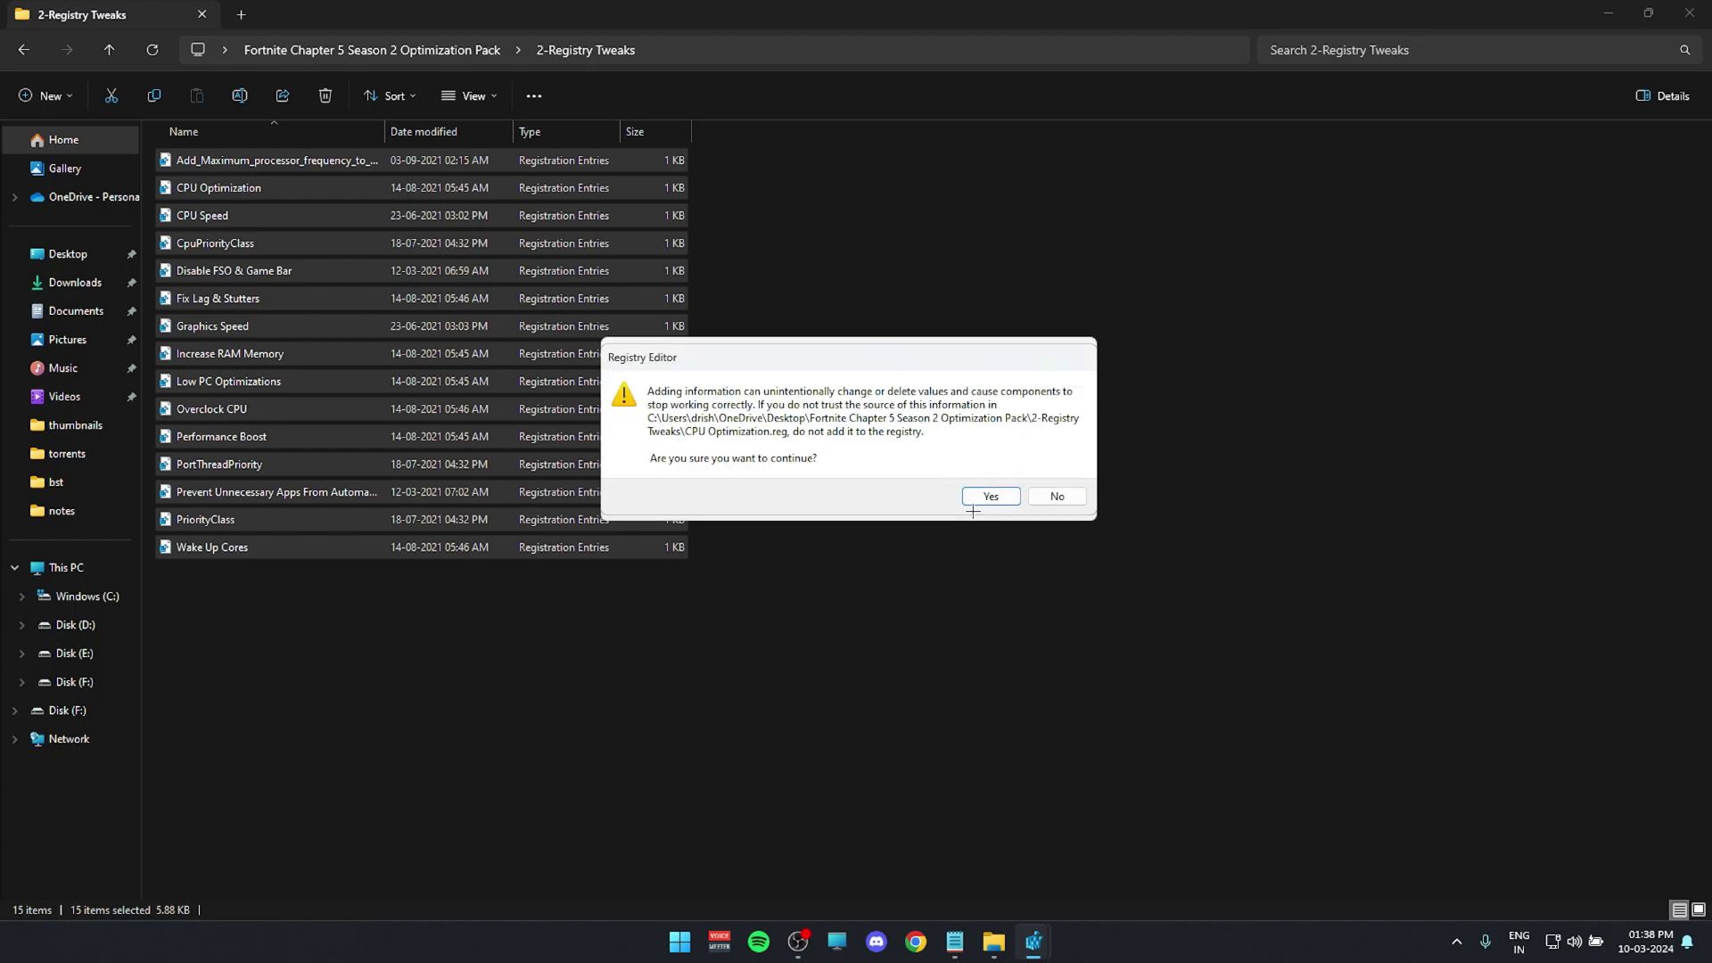
click(972, 503)
click(972, 504)
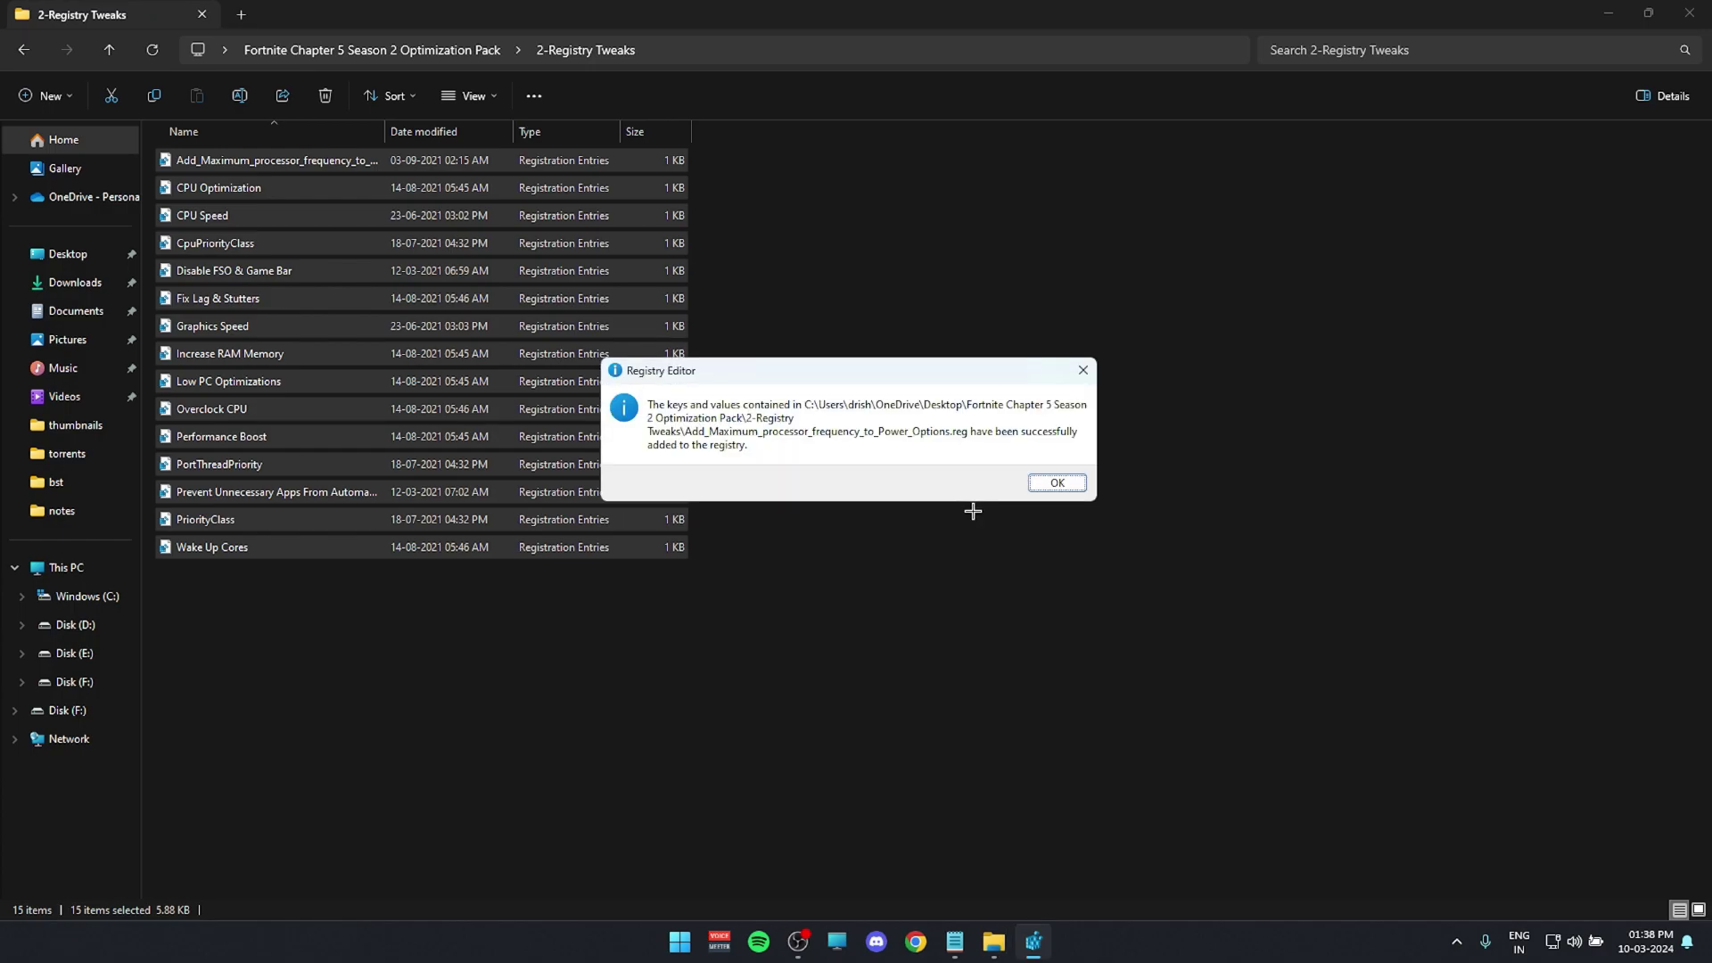
click(1057, 482)
click(748, 510)
- Open the pack's 3-Power Tweaks folder, view the power plans through the 2 Power Plans shortcut, and close Power Options
click(23, 49)
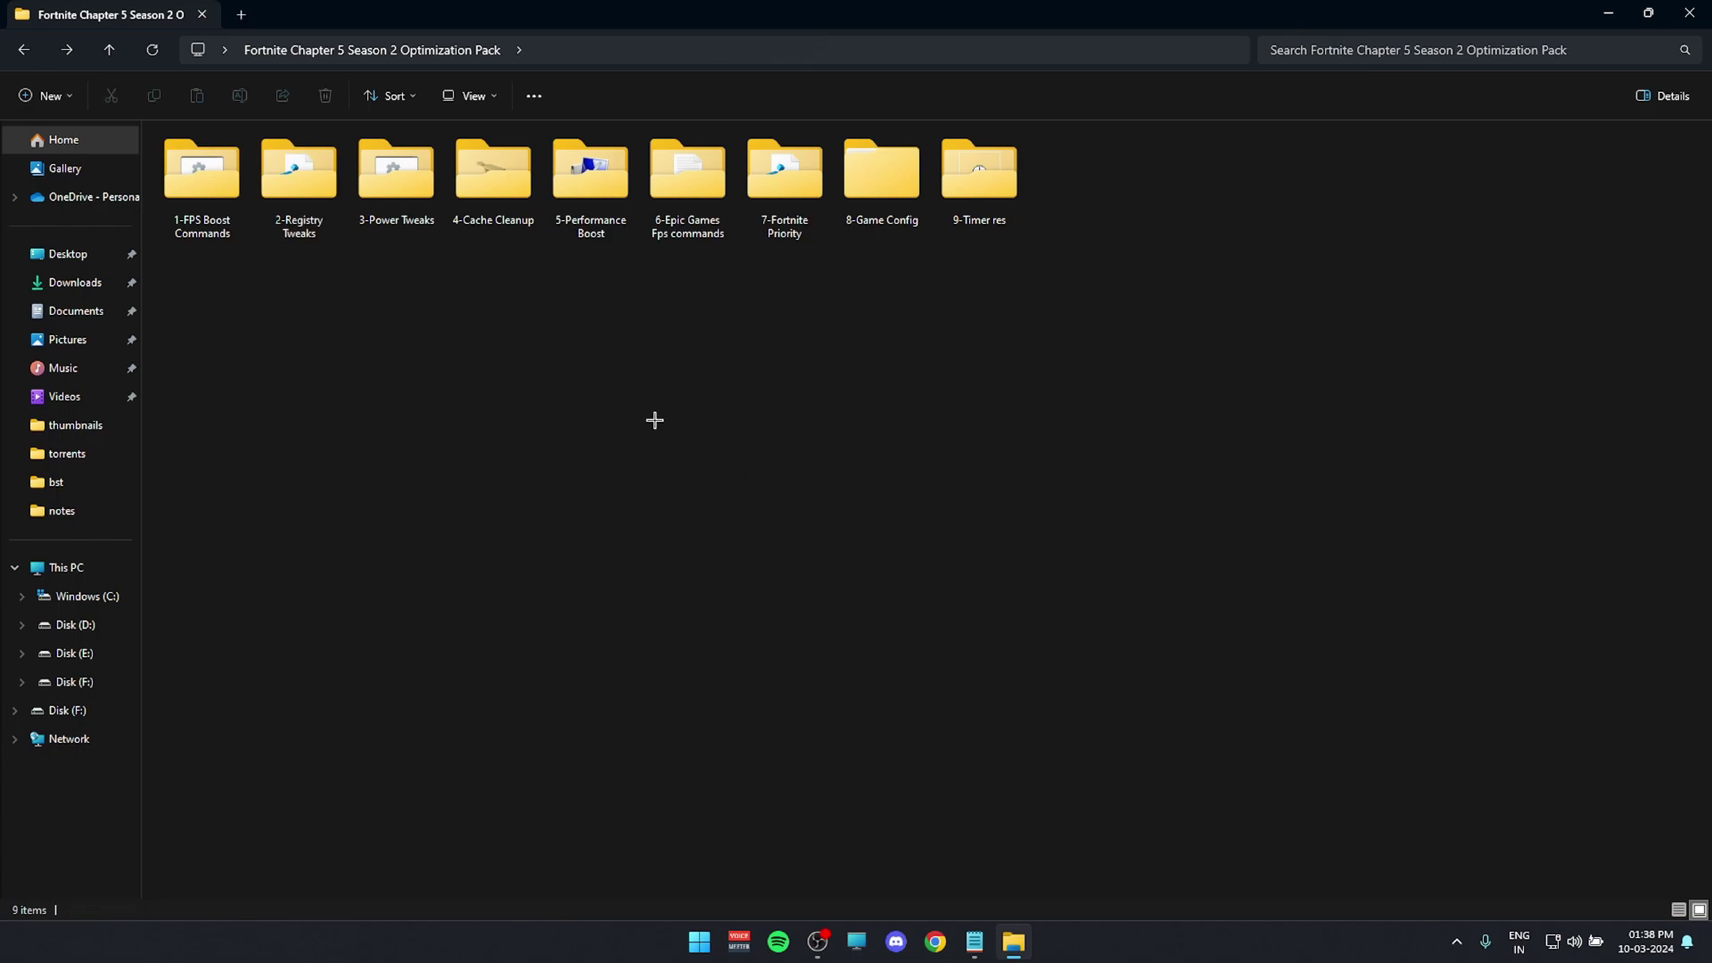
double_click(397, 205)
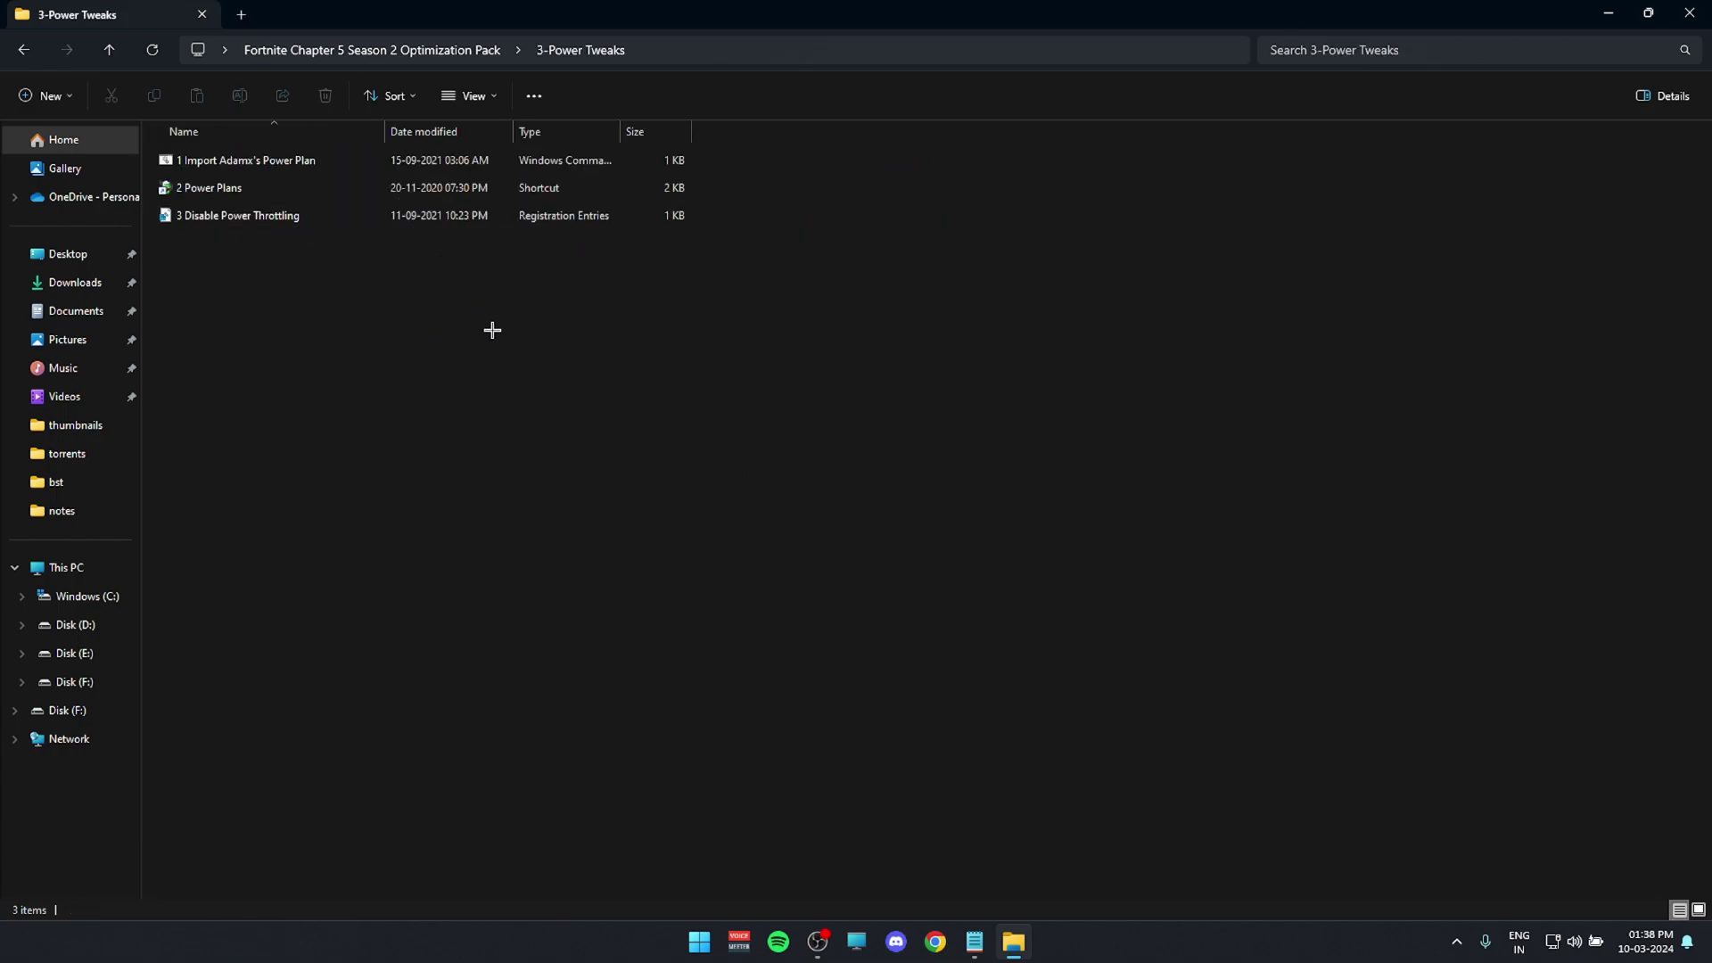
key(super)
click(413, 416)
click(288, 187)
double_click(287, 187)
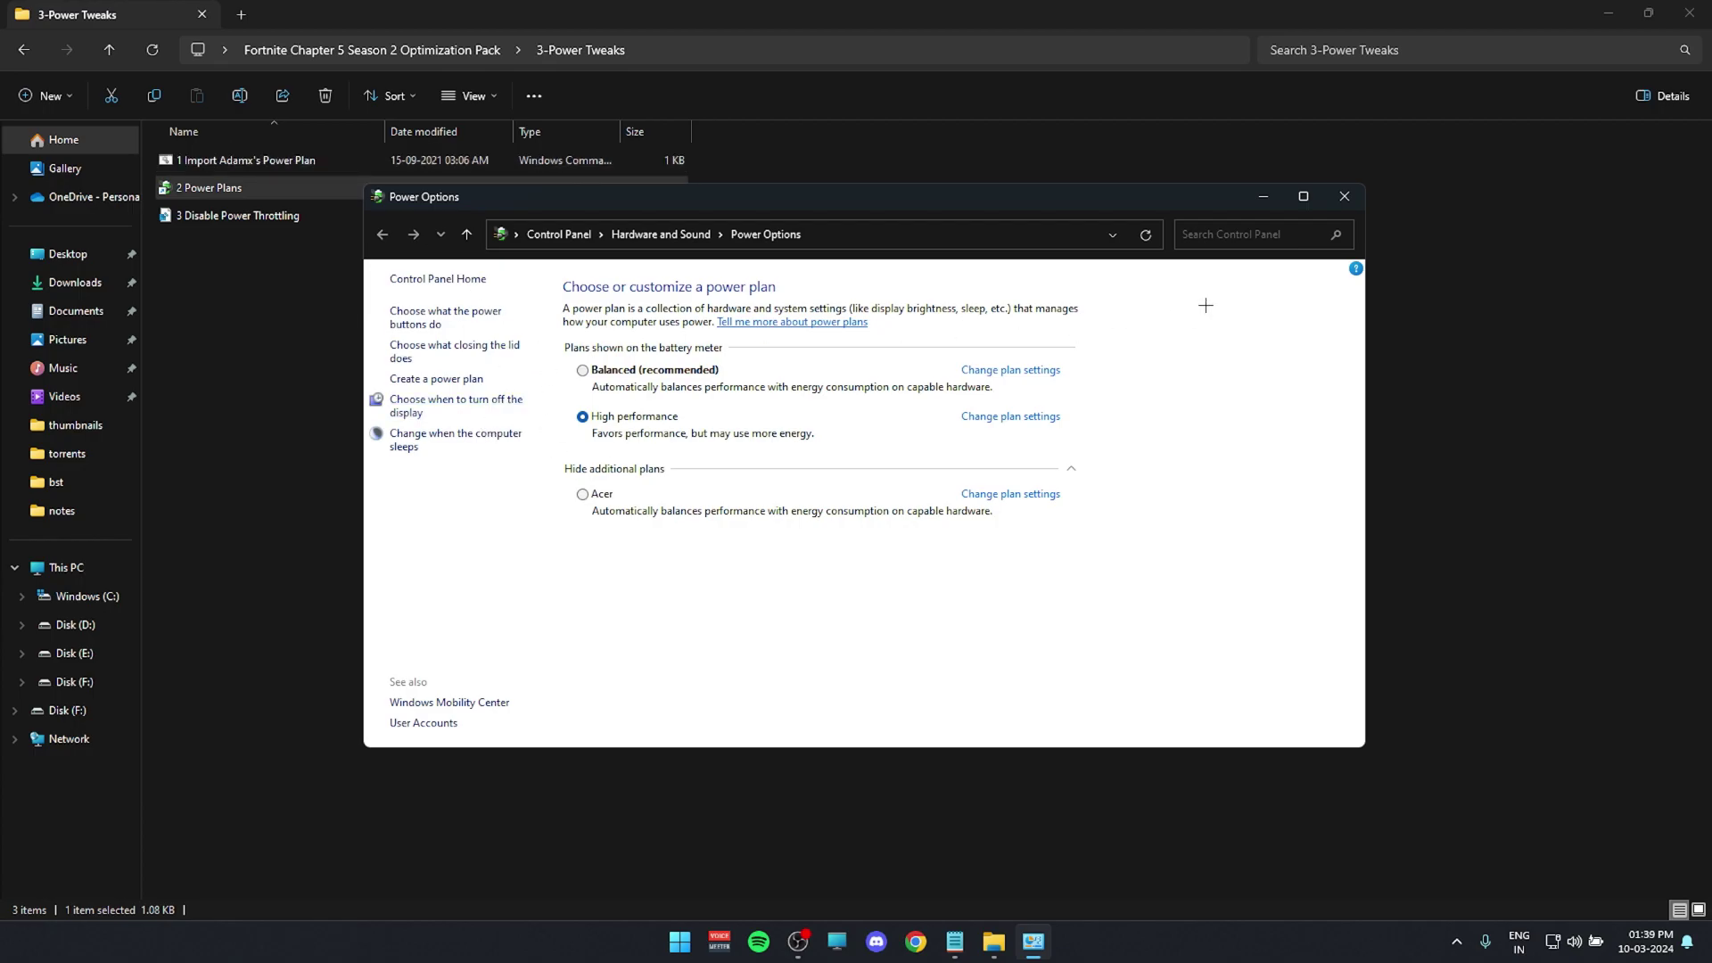
click(1345, 196)
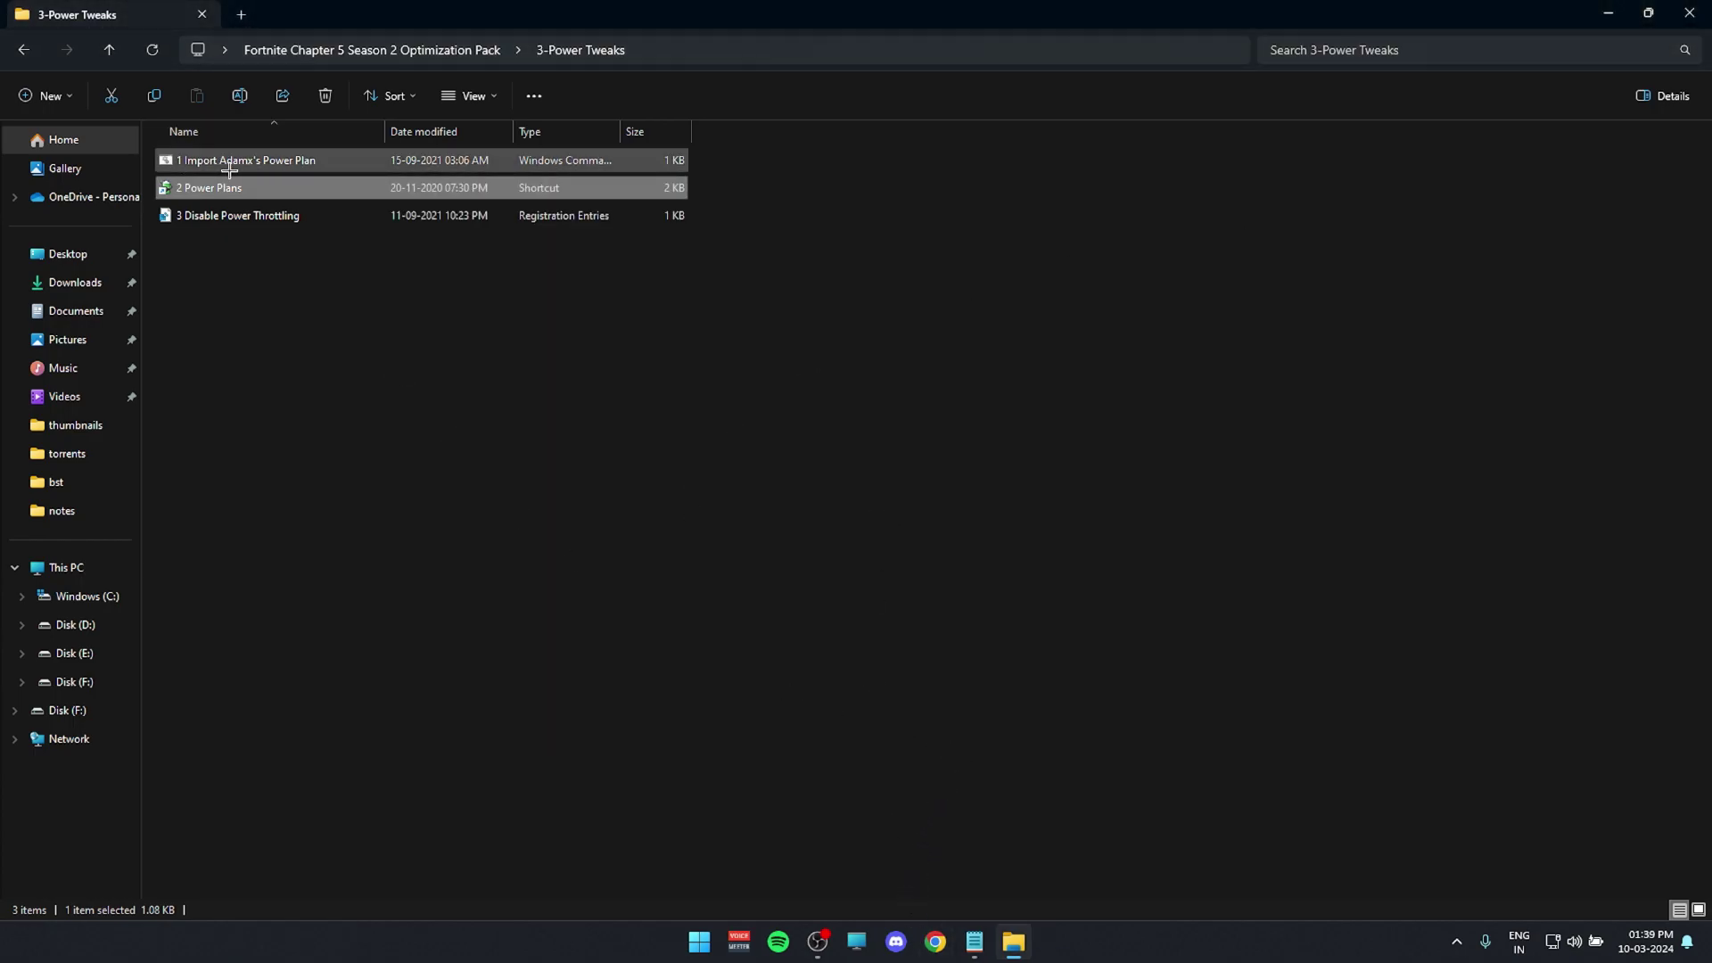
- Add the 3 Disable Power Throttling file to the registry and acknowledge the completion notice
double_click(187, 216)
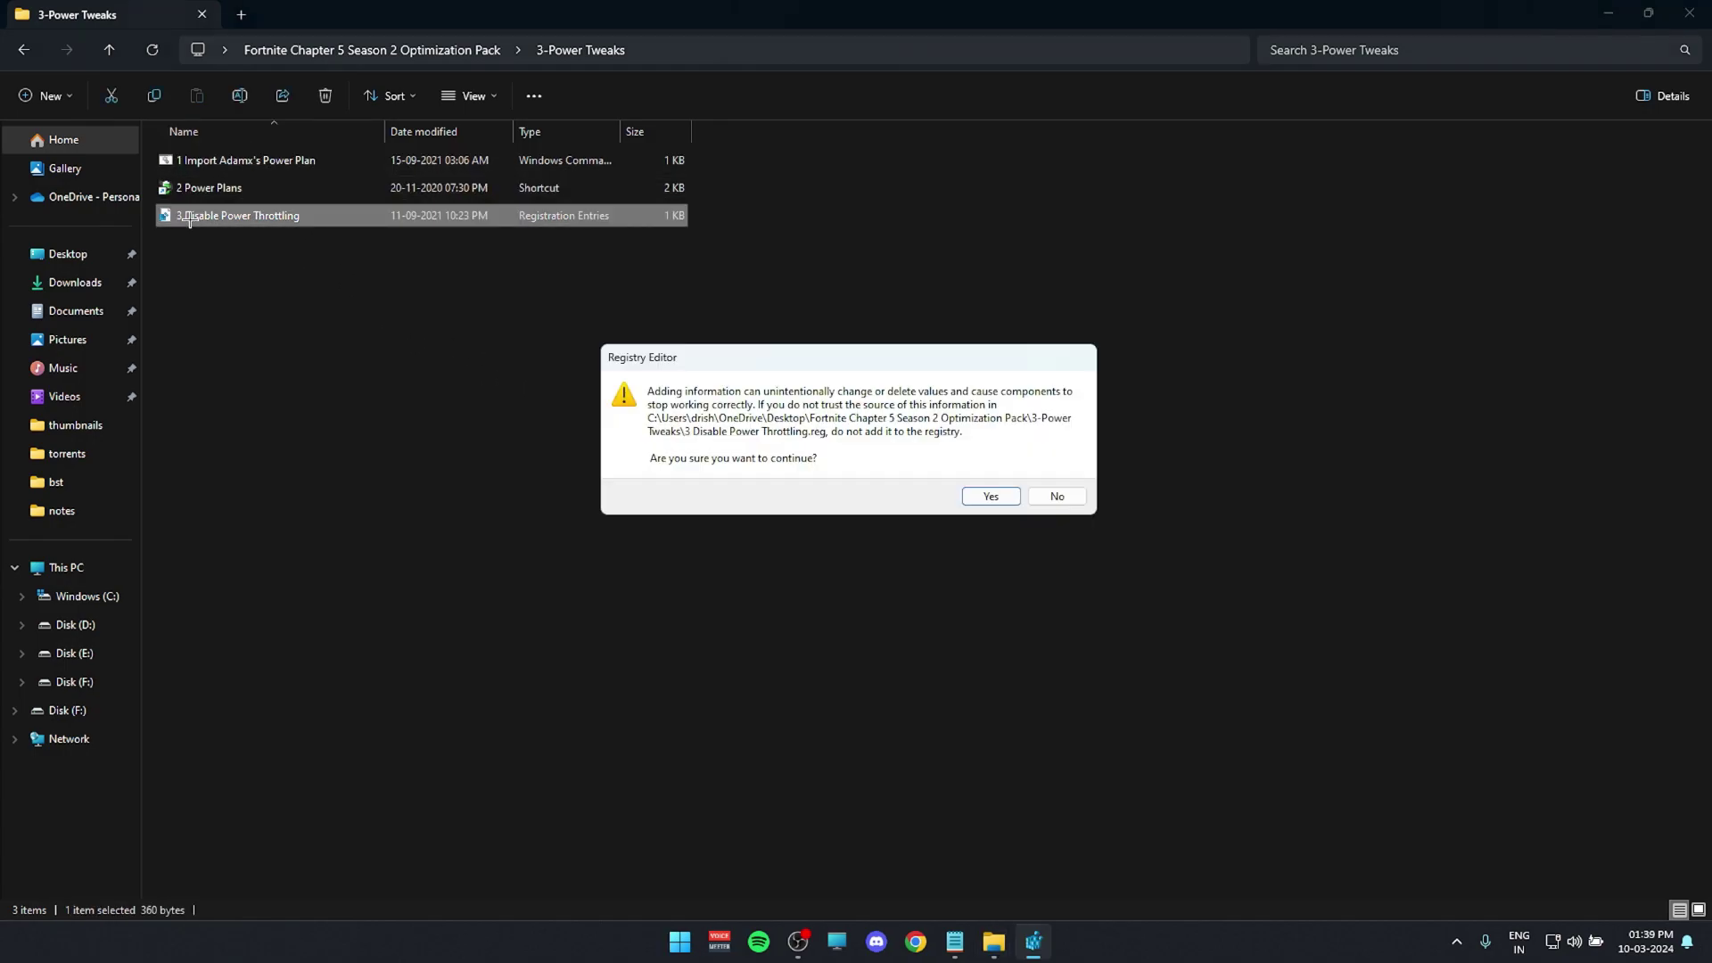
click(991, 498)
click(1048, 473)
drag(772, 580, 841, 558)
- Open the pack's 4-Cache Cleanup folder and start 3 Disk Clean-Up for the Windows (C:) drive
click(24, 50)
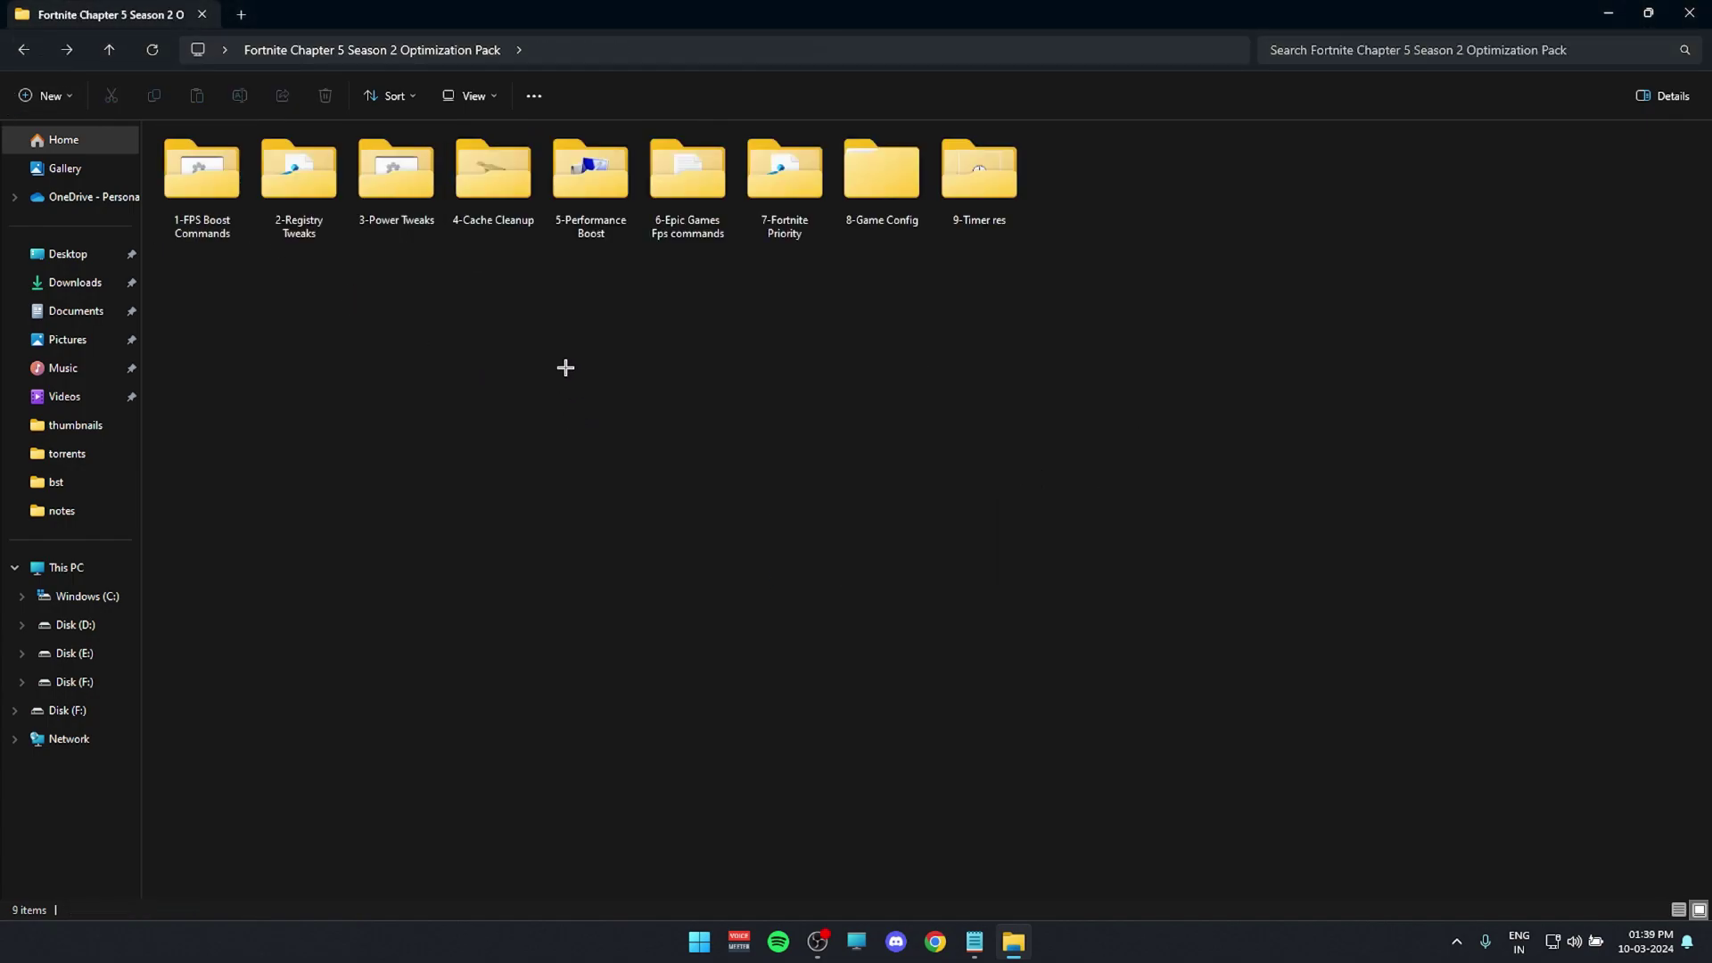
double_click(498, 212)
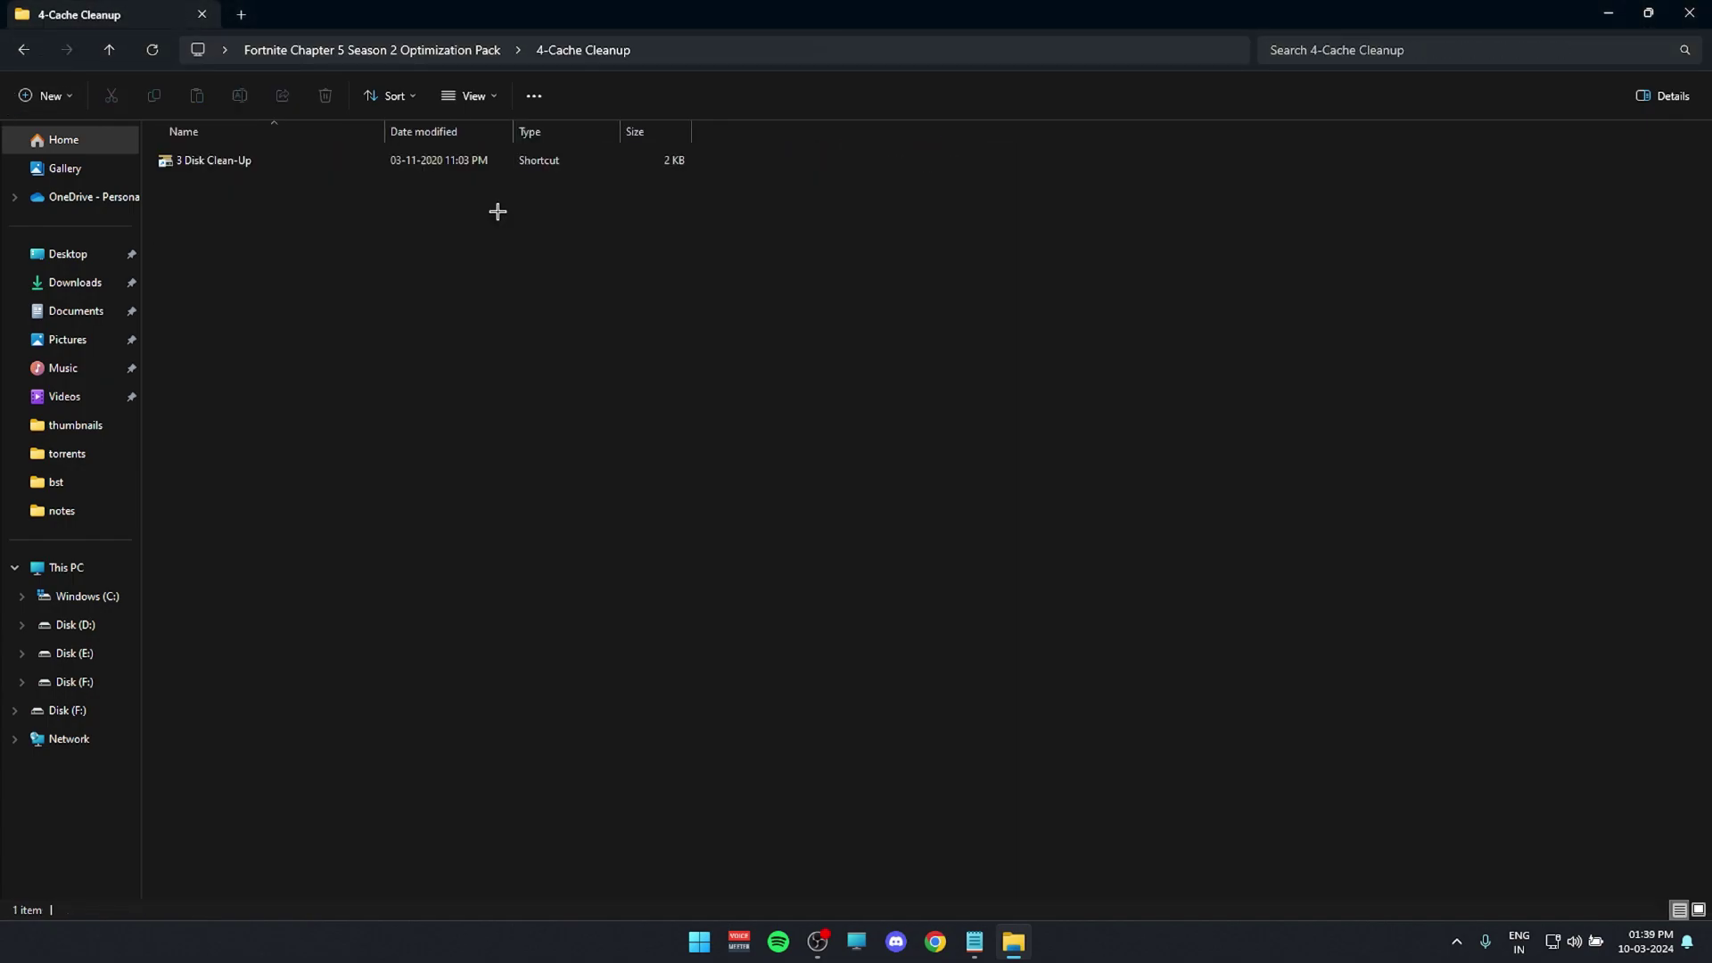
double_click(237, 160)
click(816, 495)
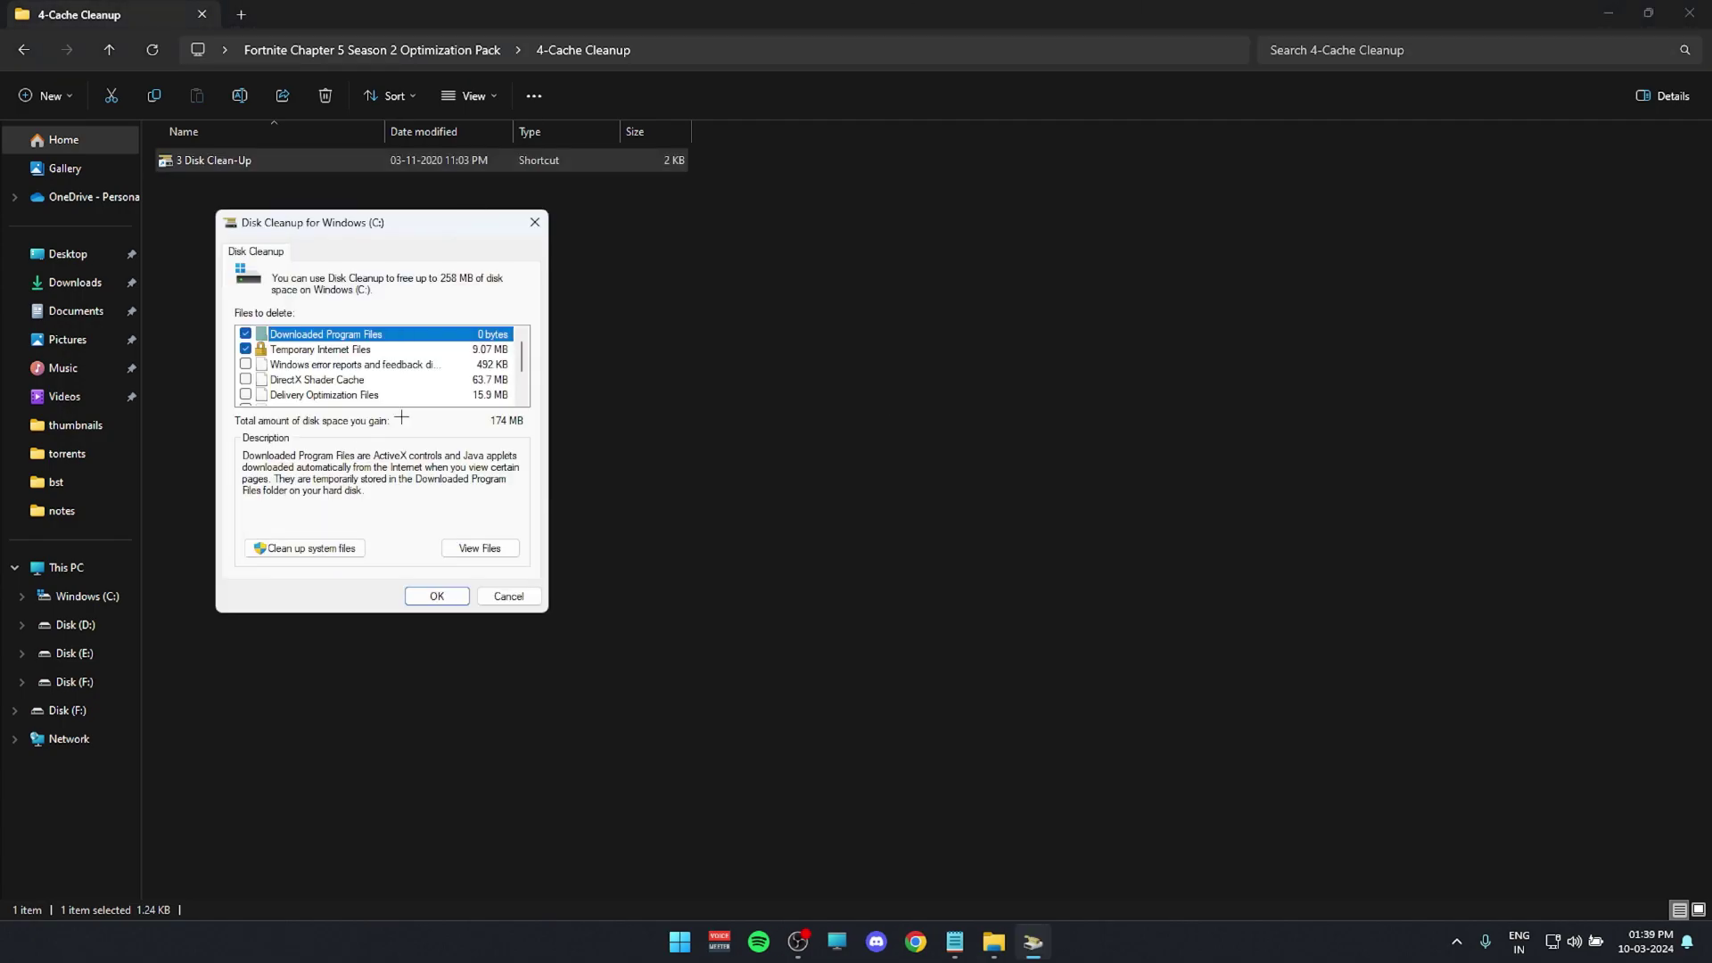
scroll(350, 365, down, 1)
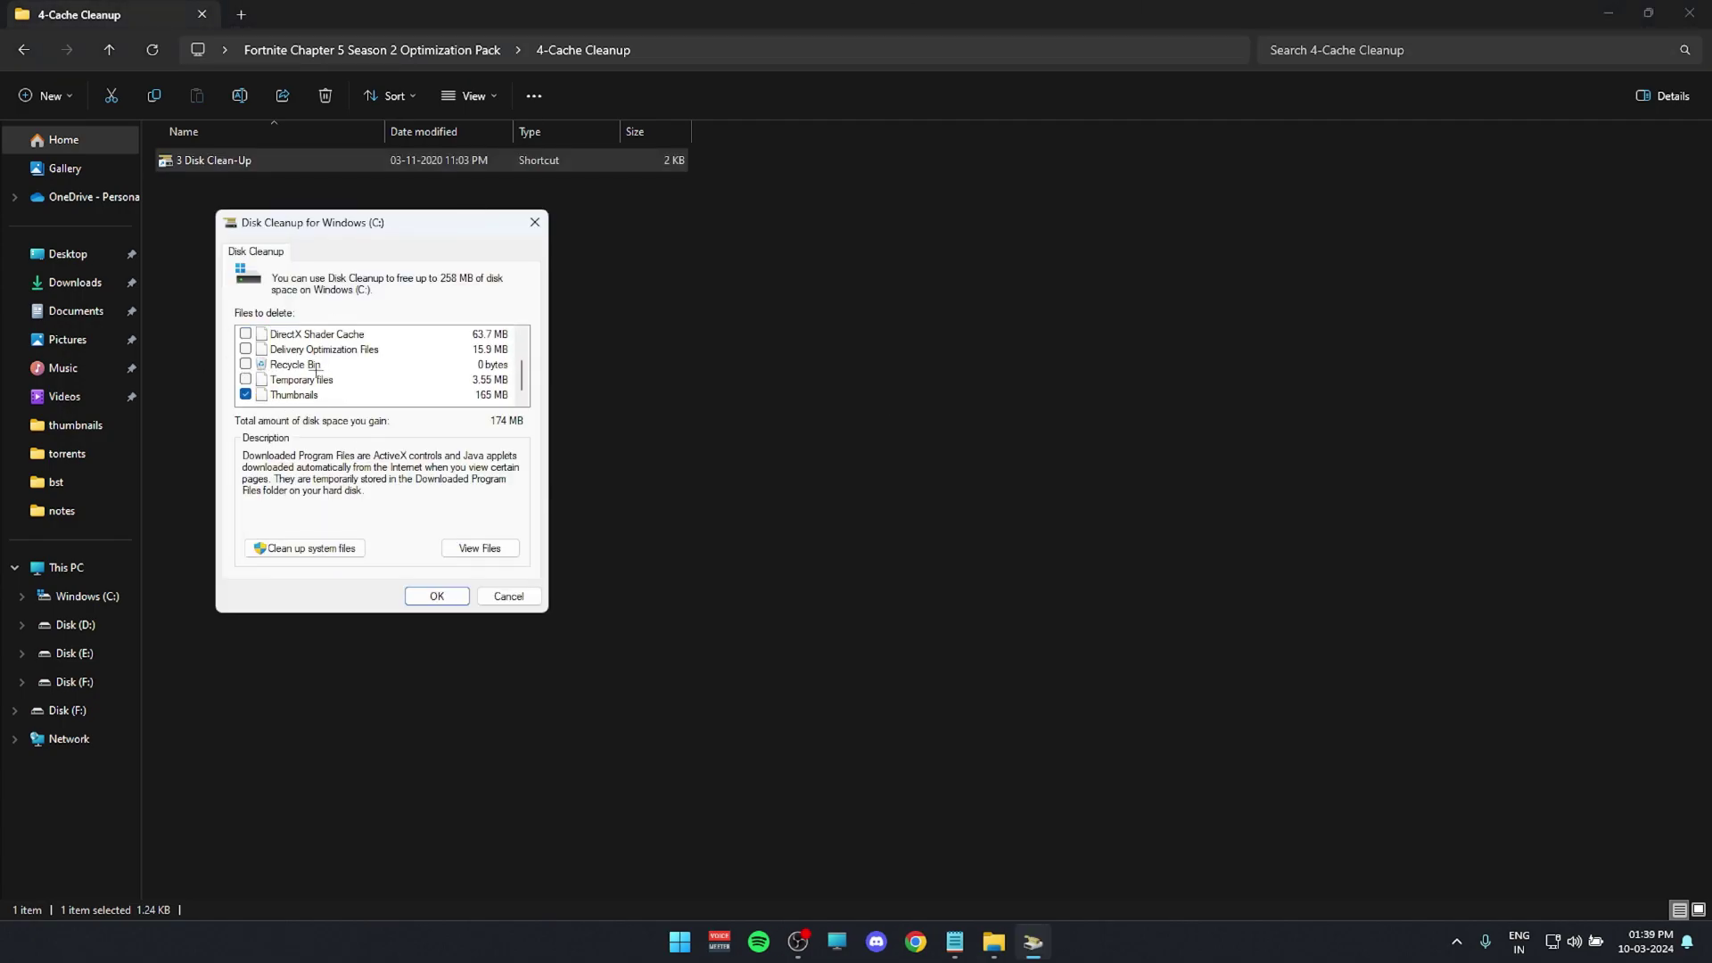
- Rescan Windows (C:) with system files included and permanently delete the files preselected for cleanup
click(321, 549)
click(796, 502)
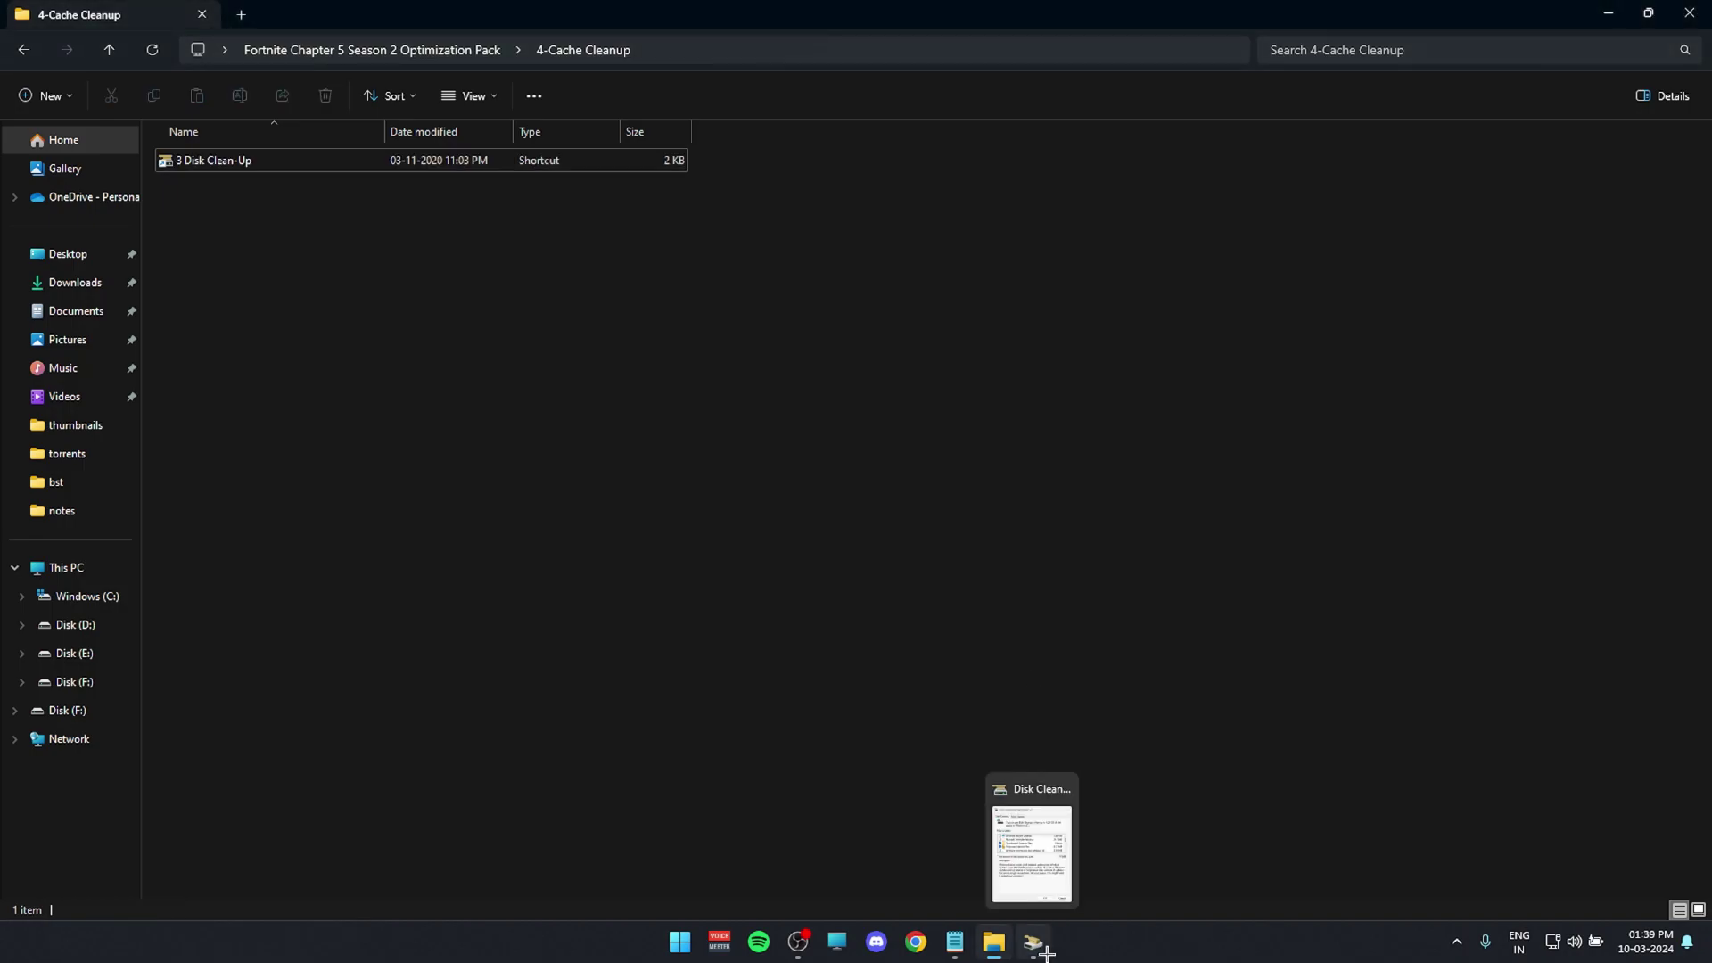
drag(246, 37, 441, 93)
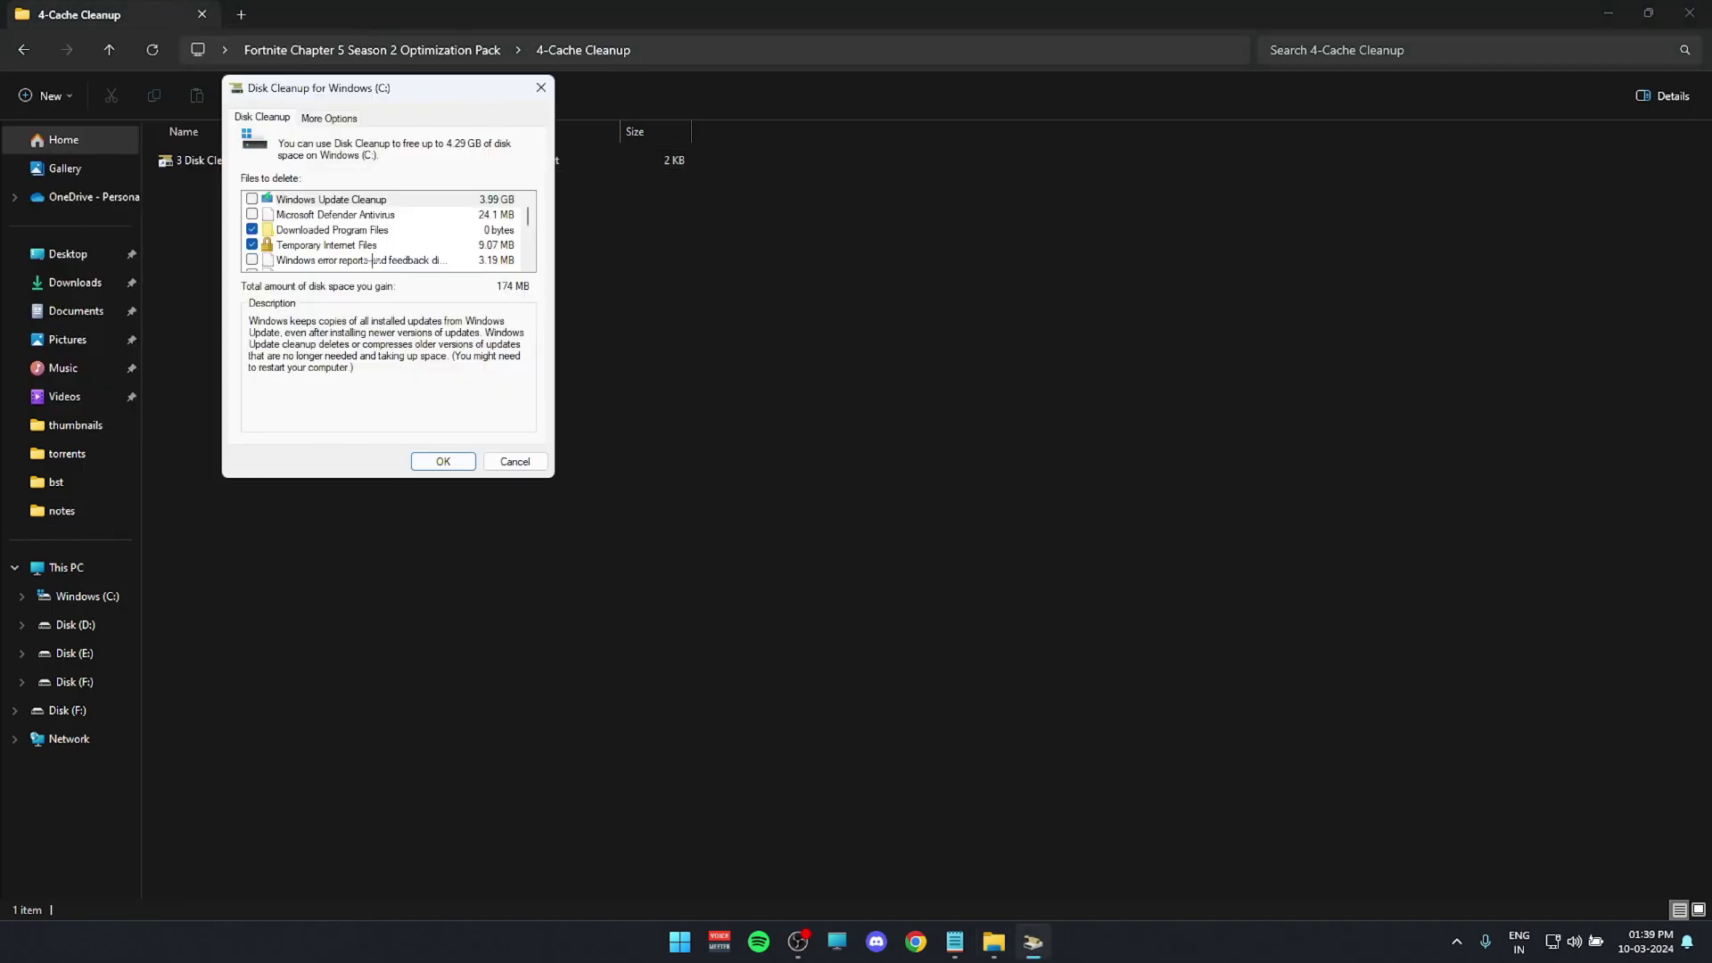
click(440, 462)
click(882, 482)
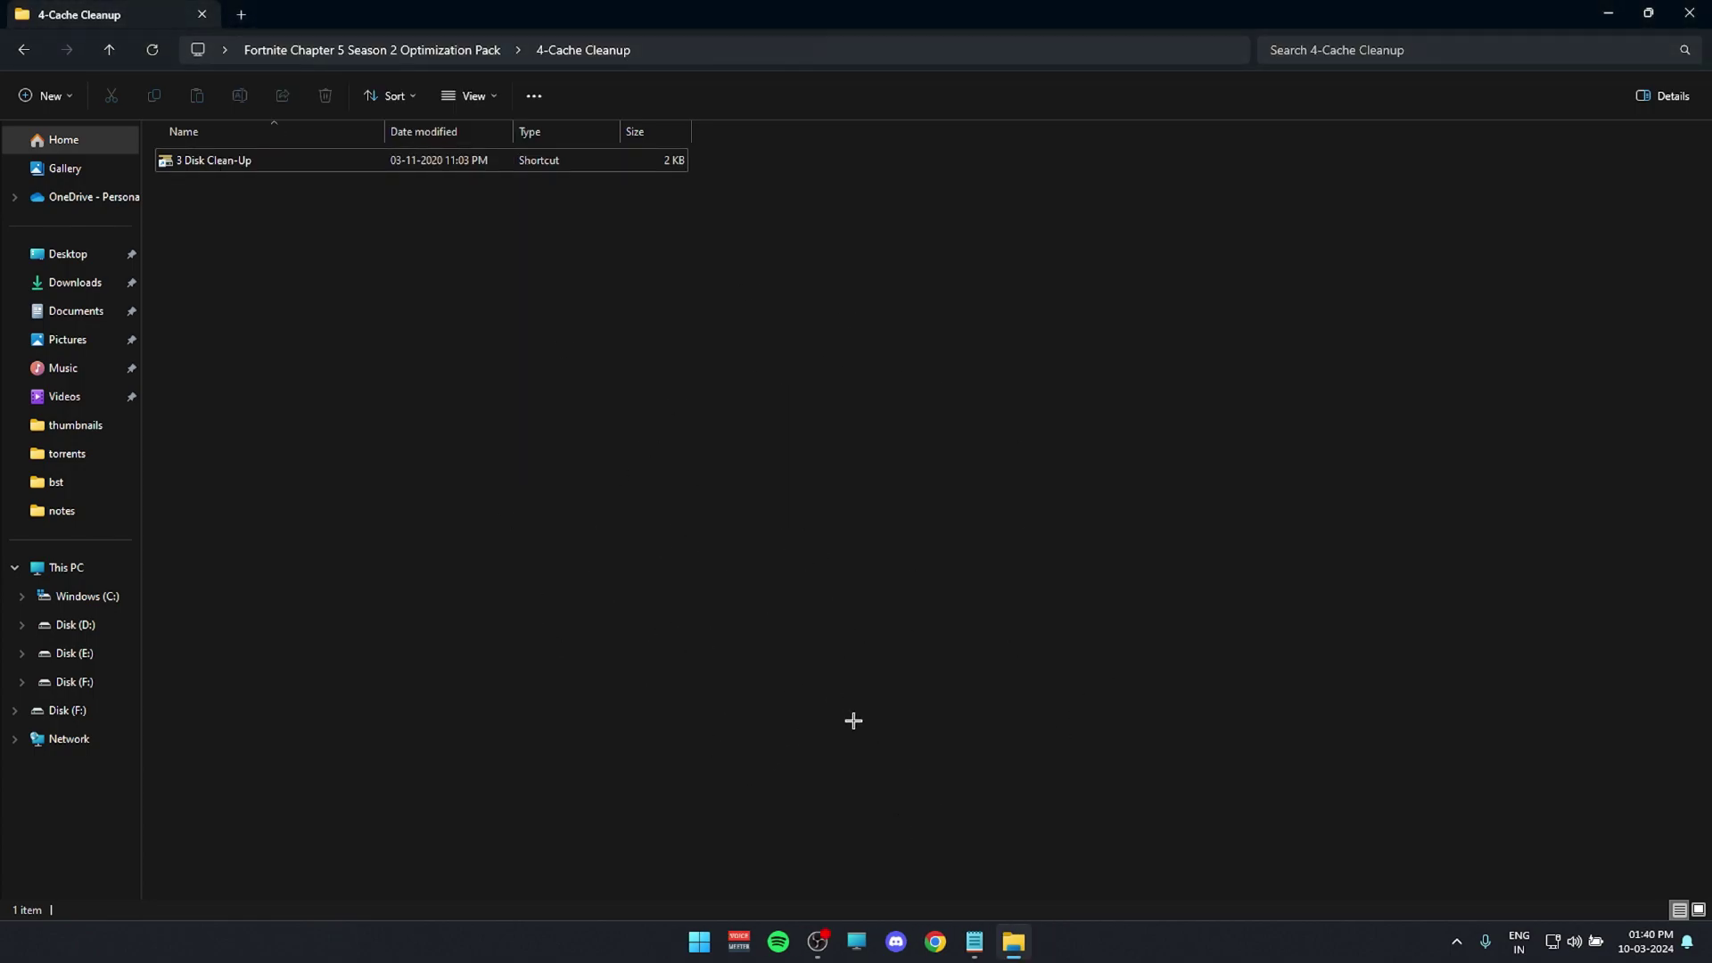
- Through the 5-Performance Boost folder's Performance Options, disable all visual effects except thumbnails instead of icons and smooth edges of screen fonts
click(442, 49)
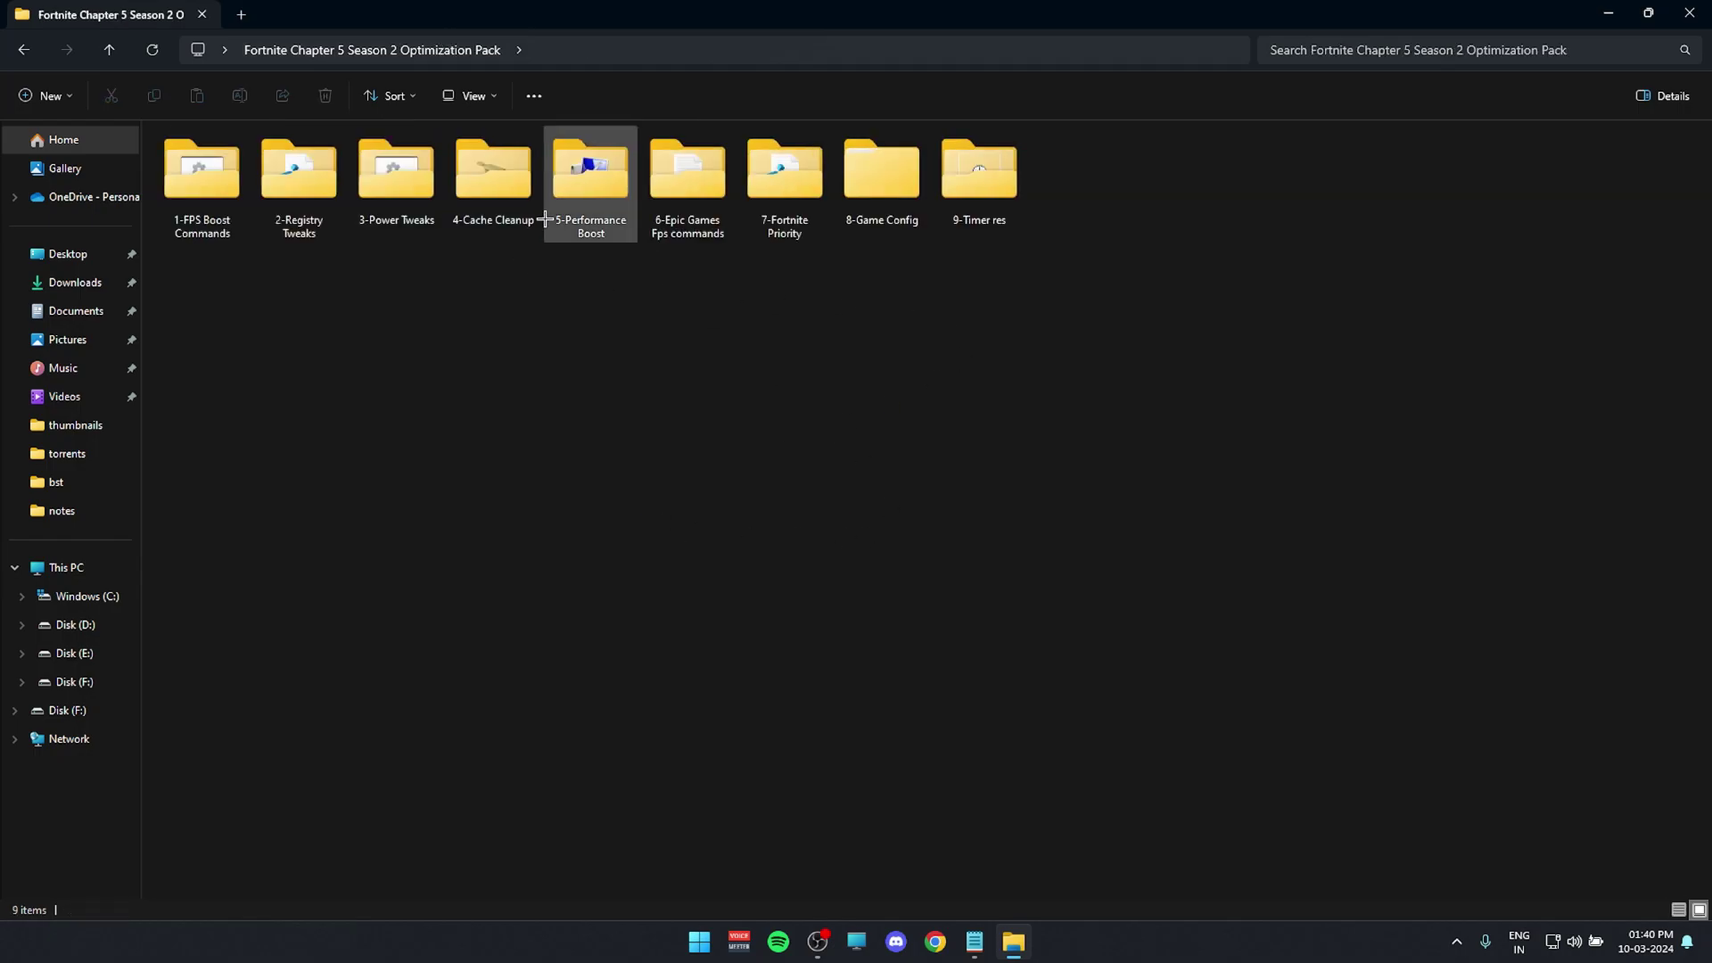
double_click(594, 191)
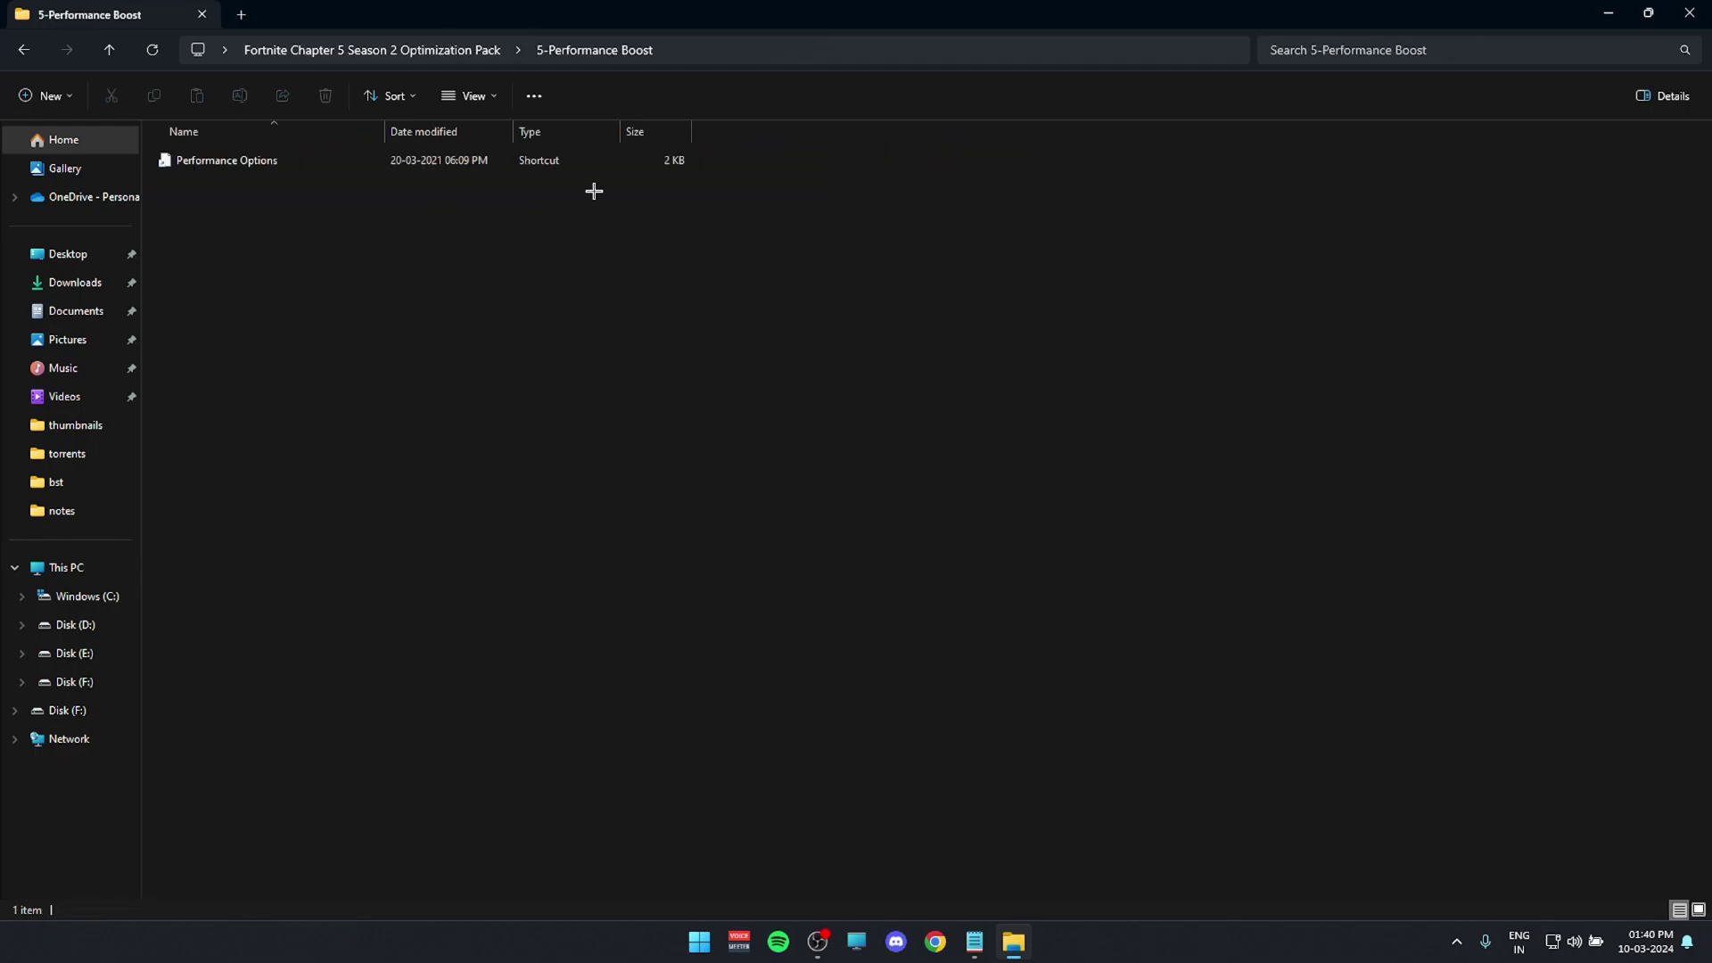
double_click(214, 170)
drag(286, 67, 695, 134)
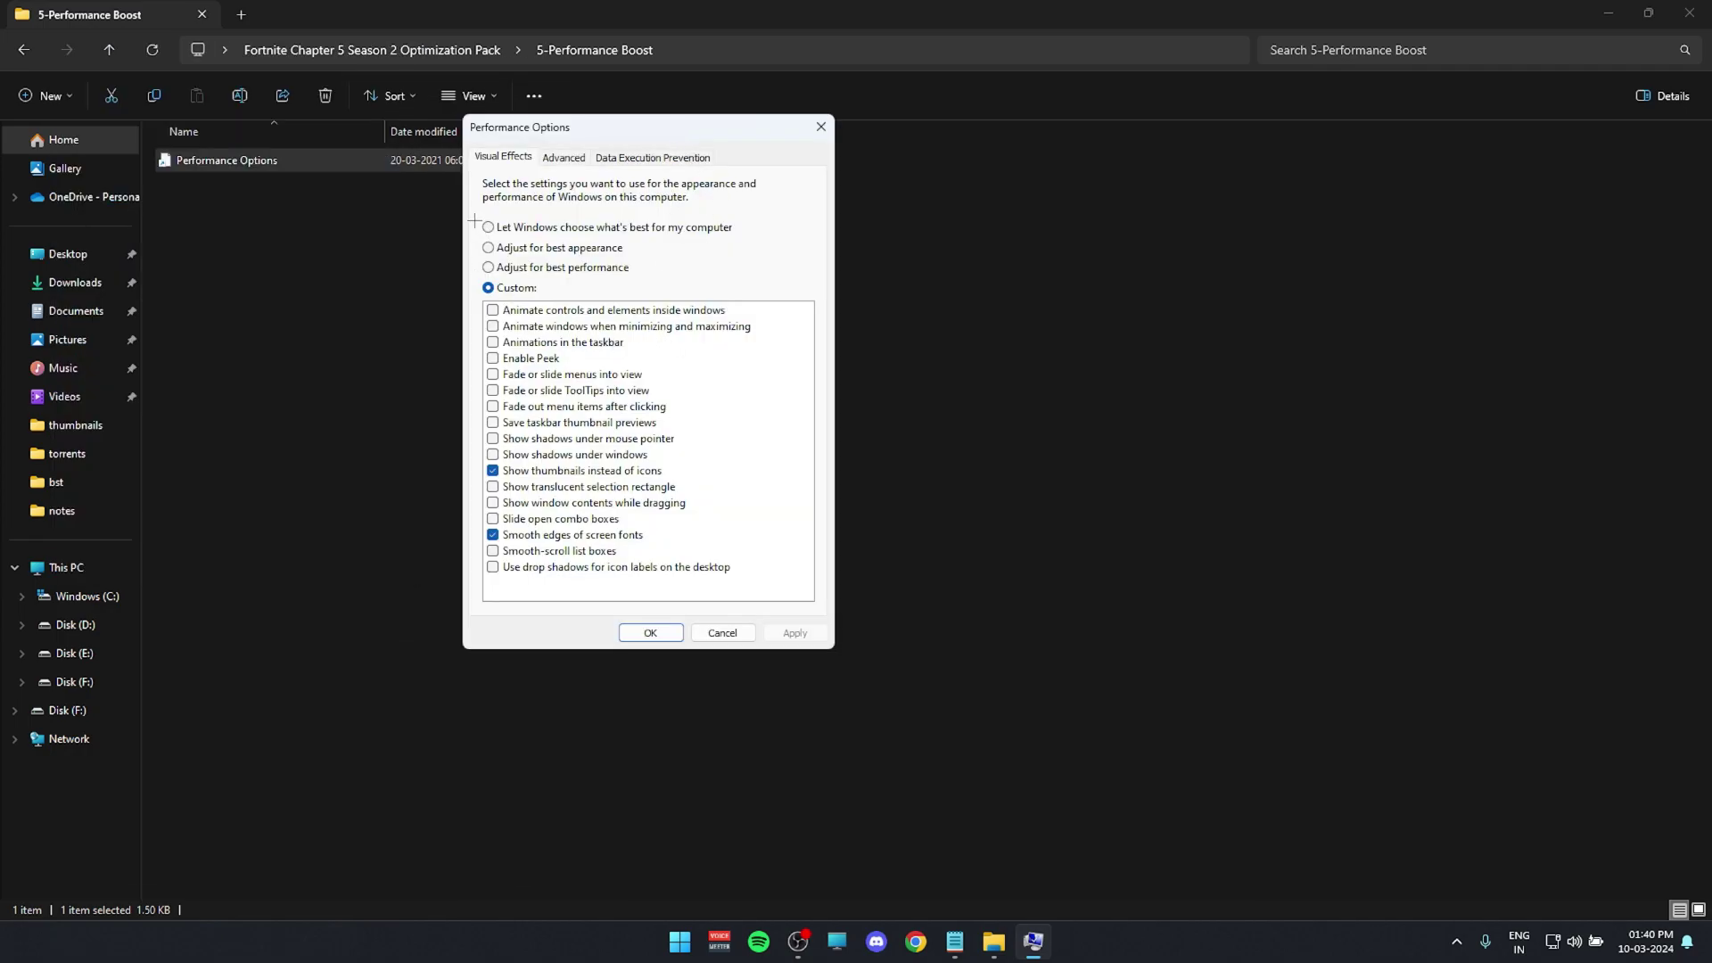
click(488, 268)
click(492, 471)
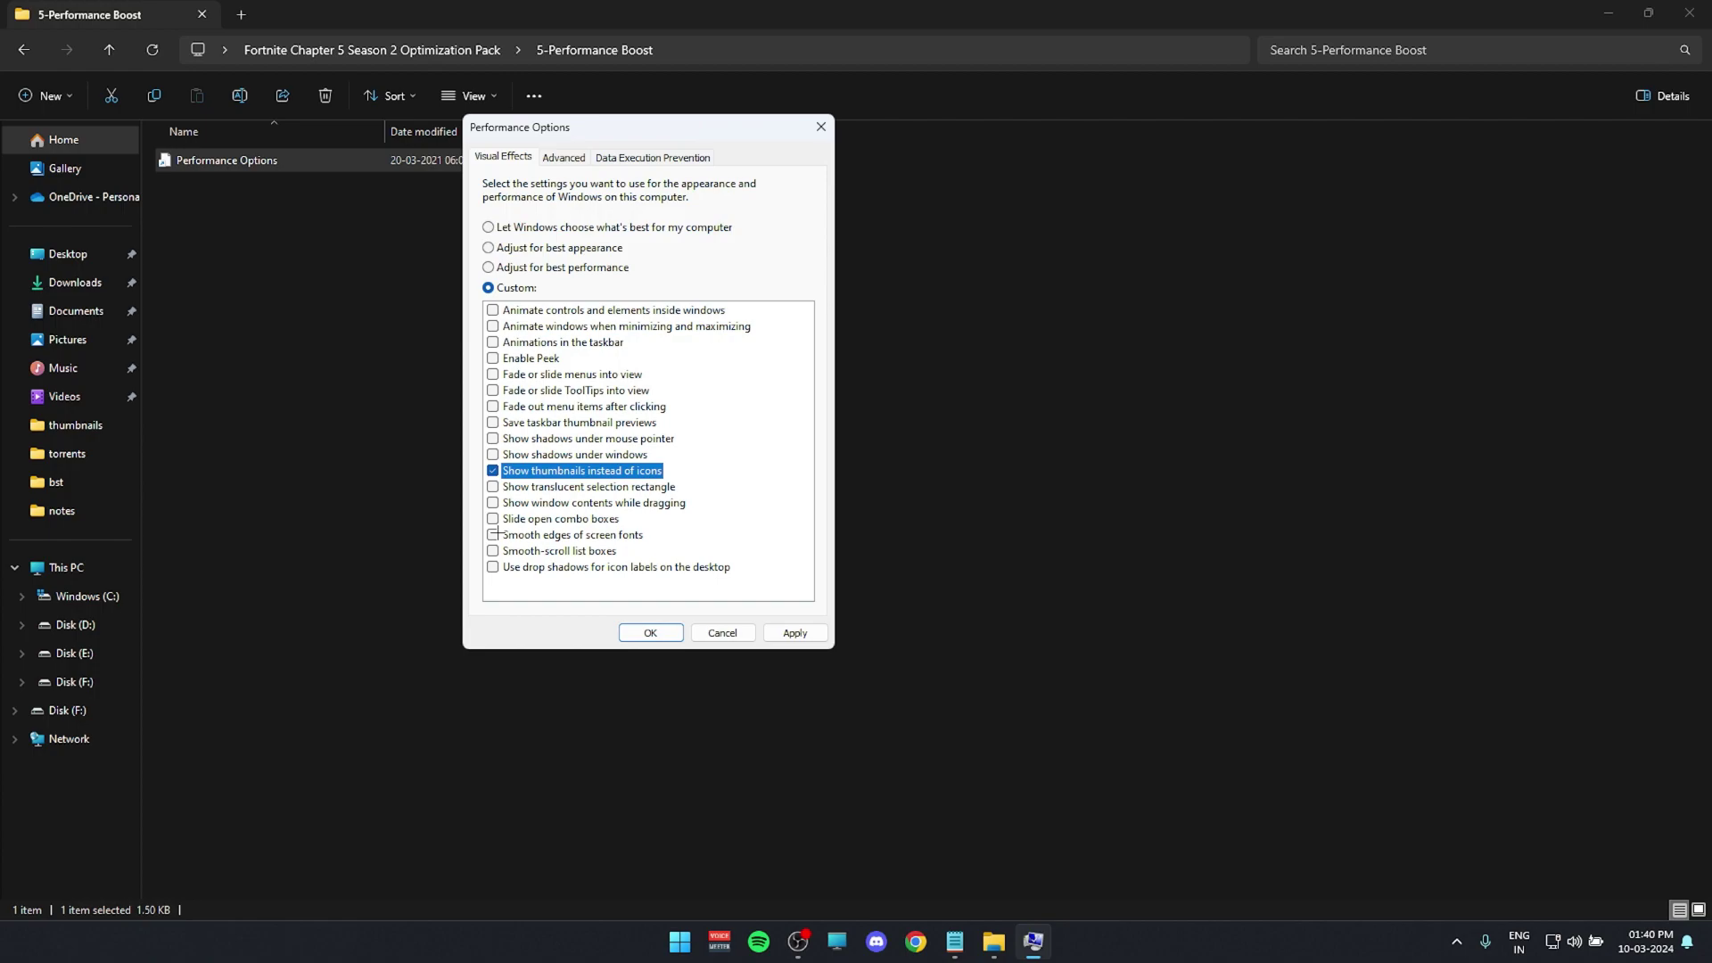
click(492, 535)
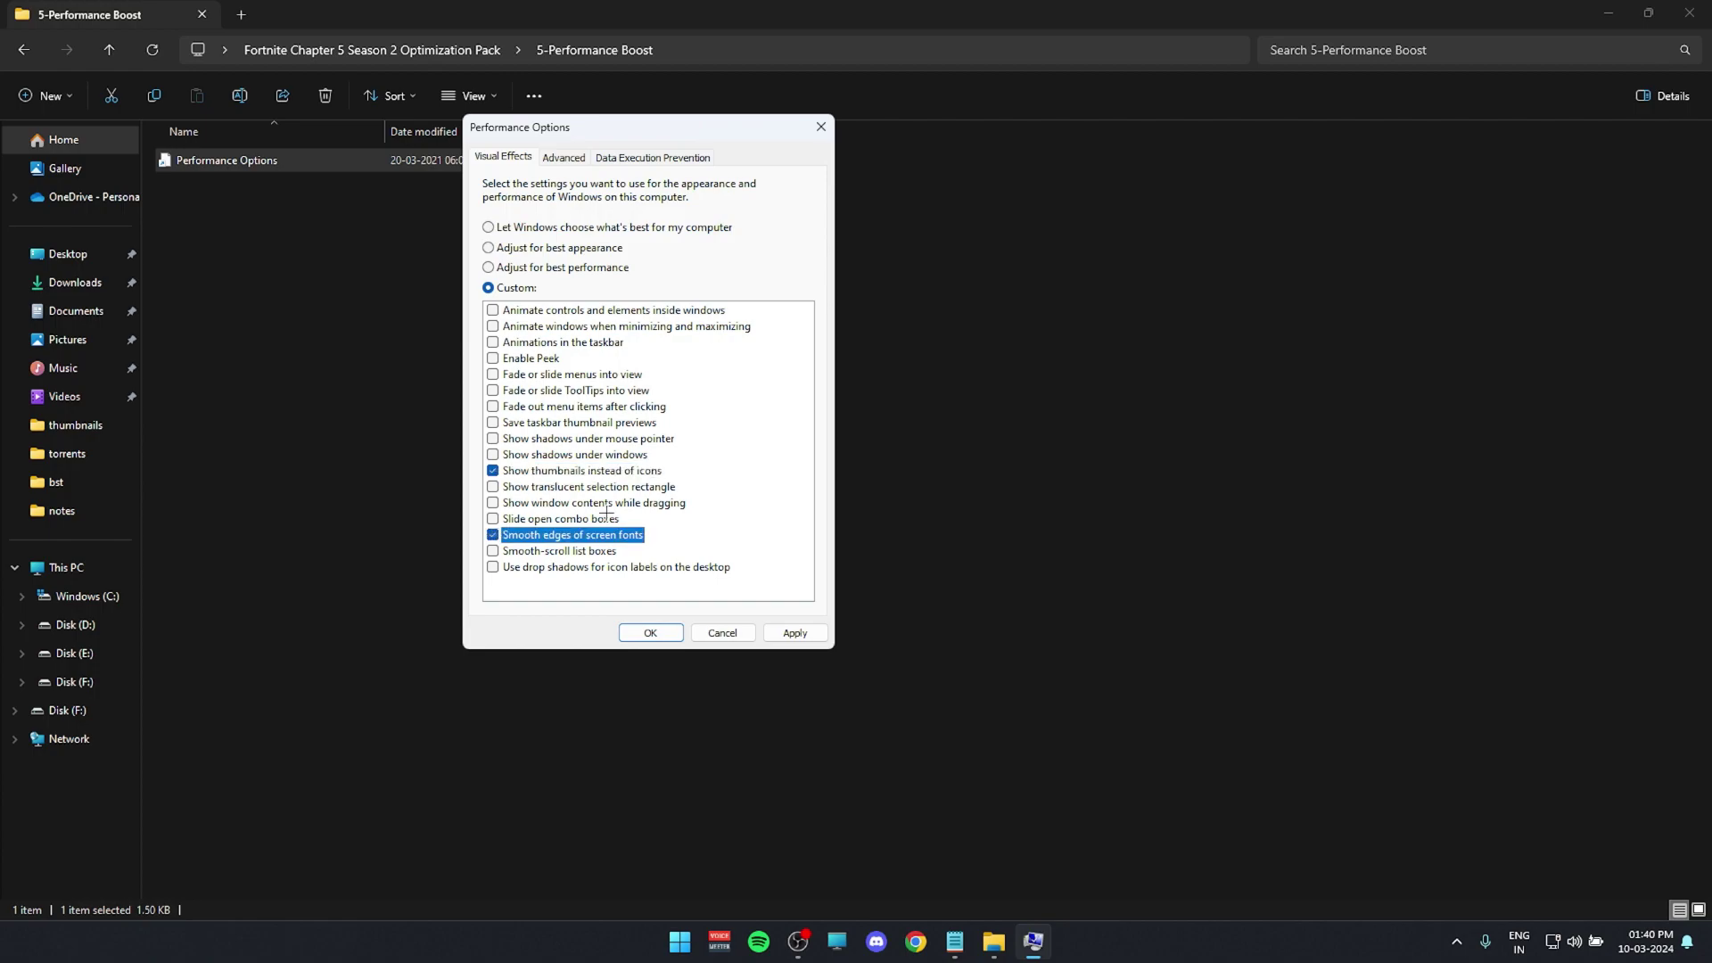
click(794, 633)
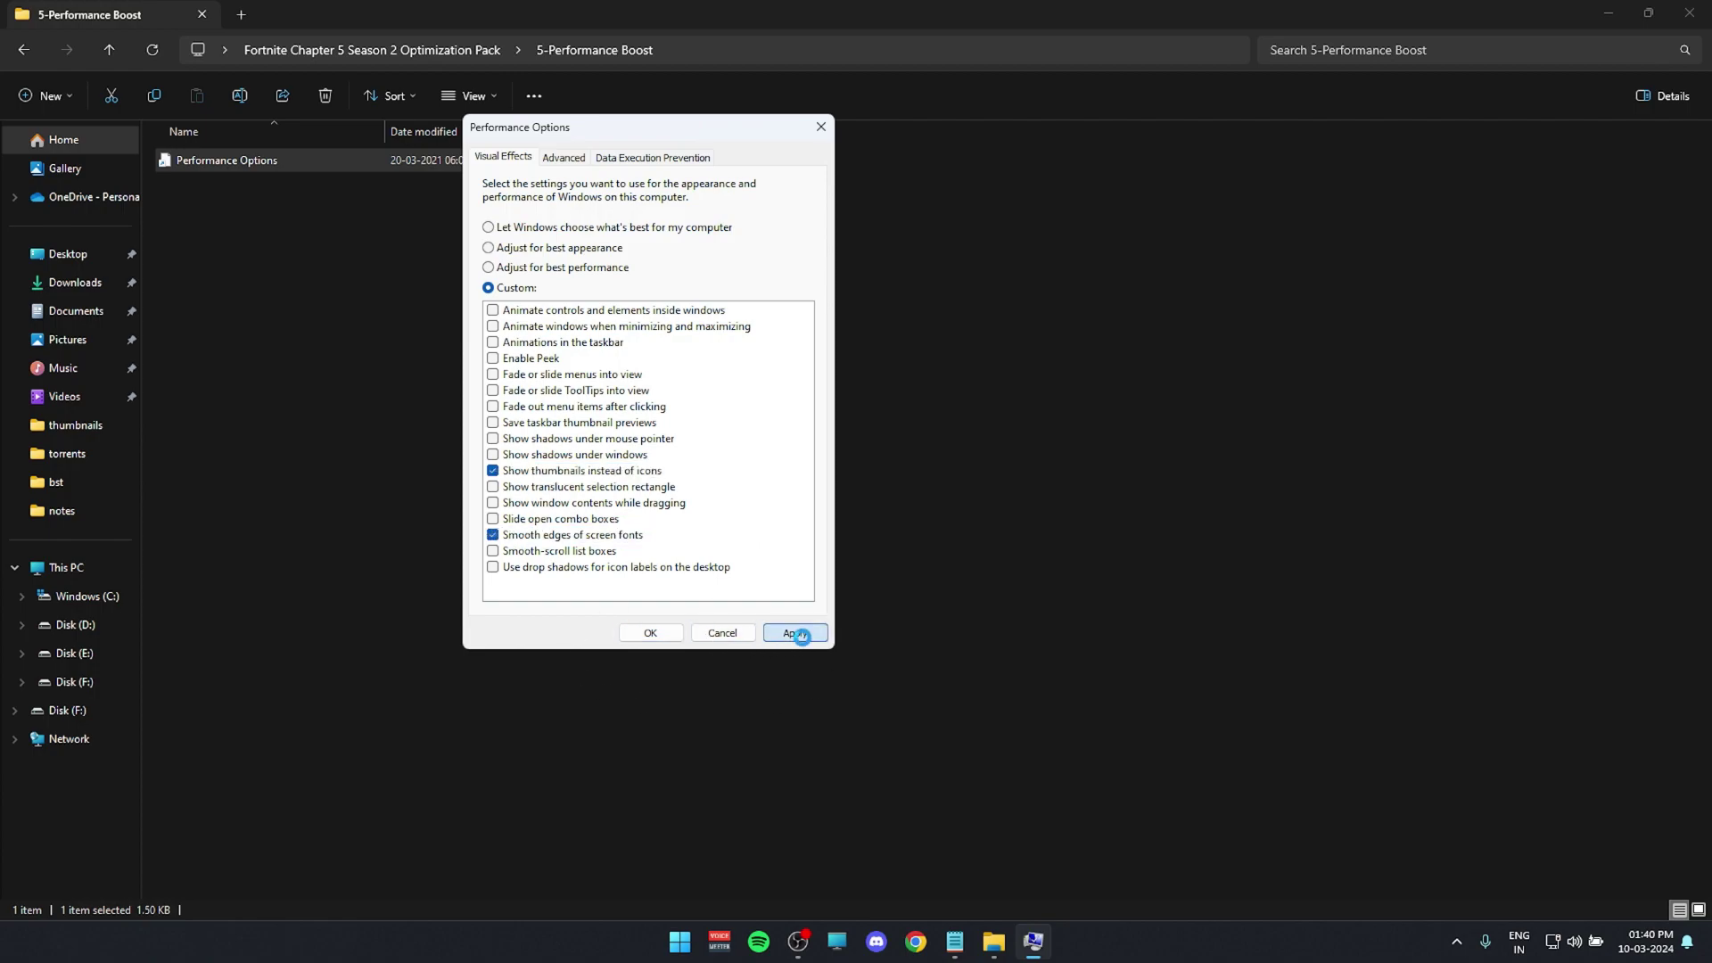
click(649, 634)
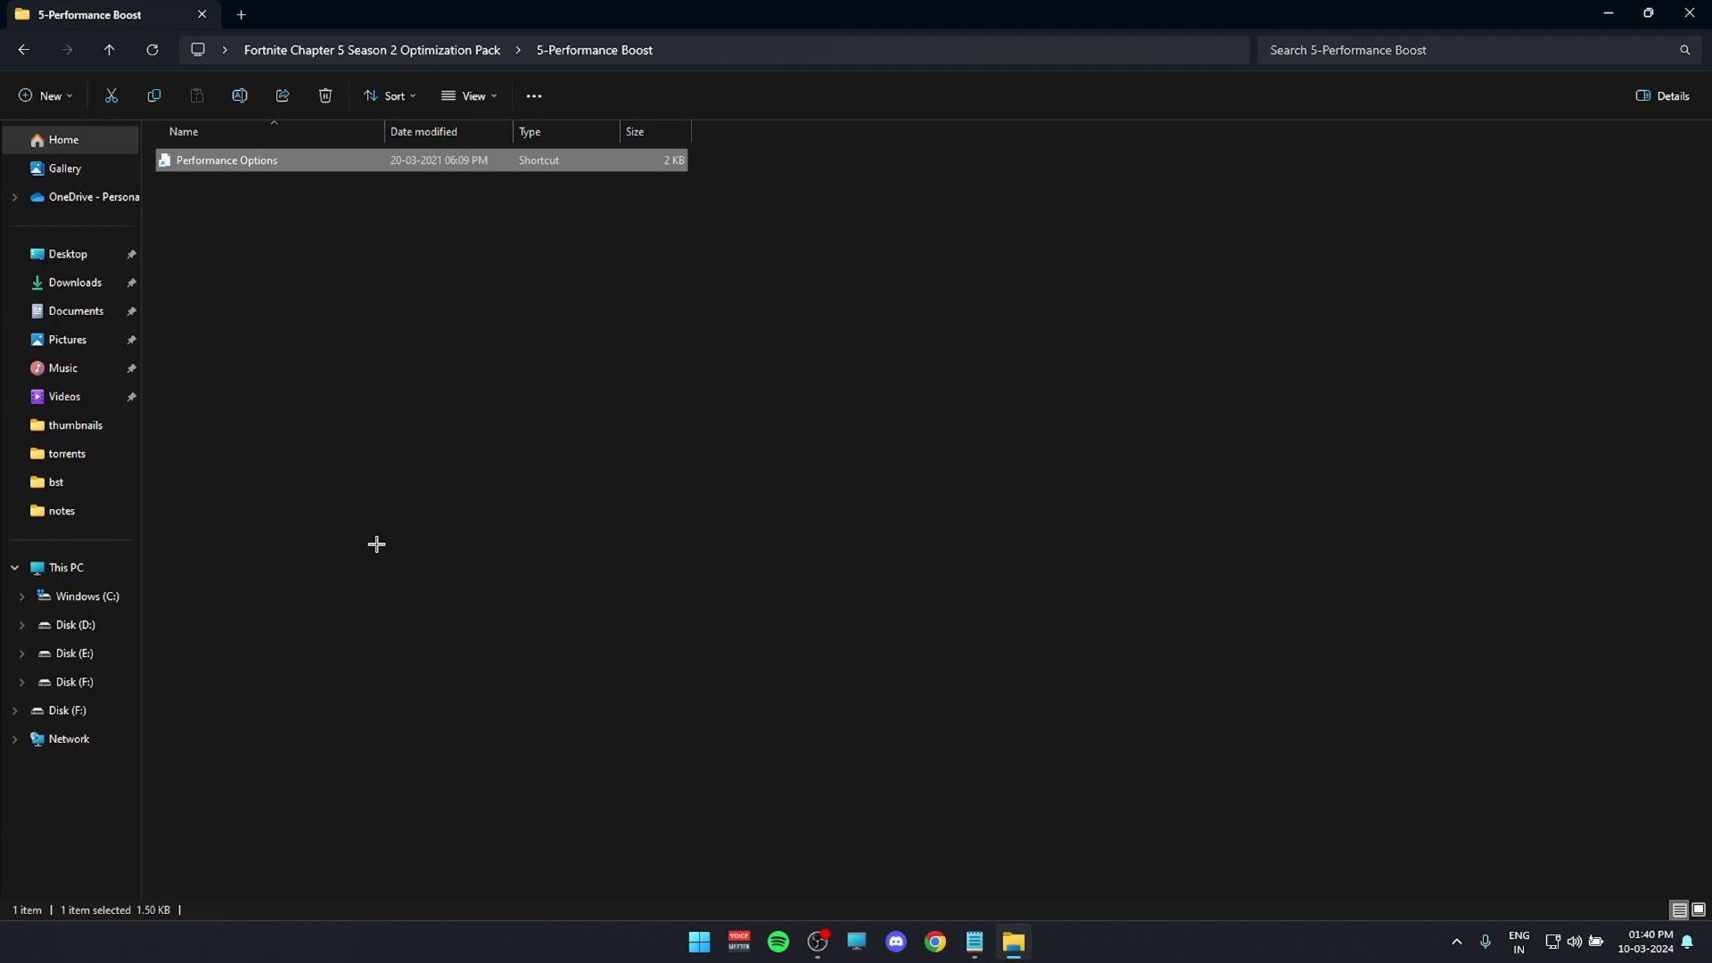
- Open the Command text file from the 6-Epic Games Fps commands folder, select its whole launch command line, and minimize Notepad
click(413, 50)
click(958, 332)
click(693, 175)
double_click(676, 189)
double_click(198, 161)
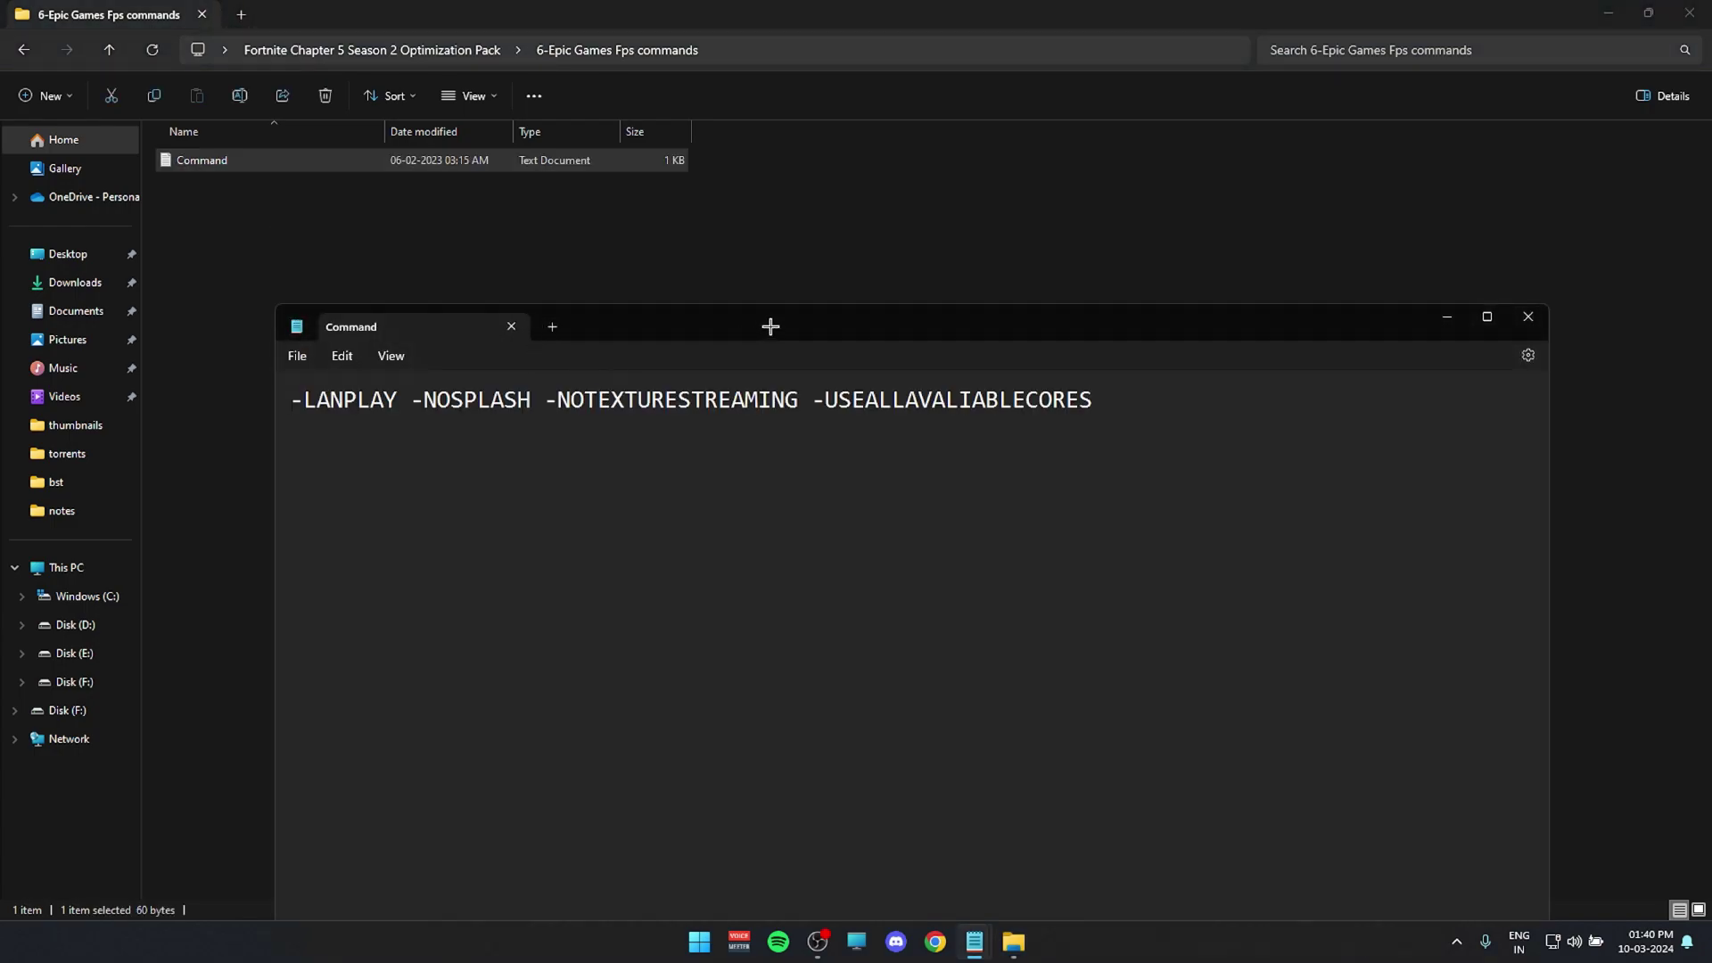
drag(771, 326, 662, 203)
drag(985, 276, 151, 310)
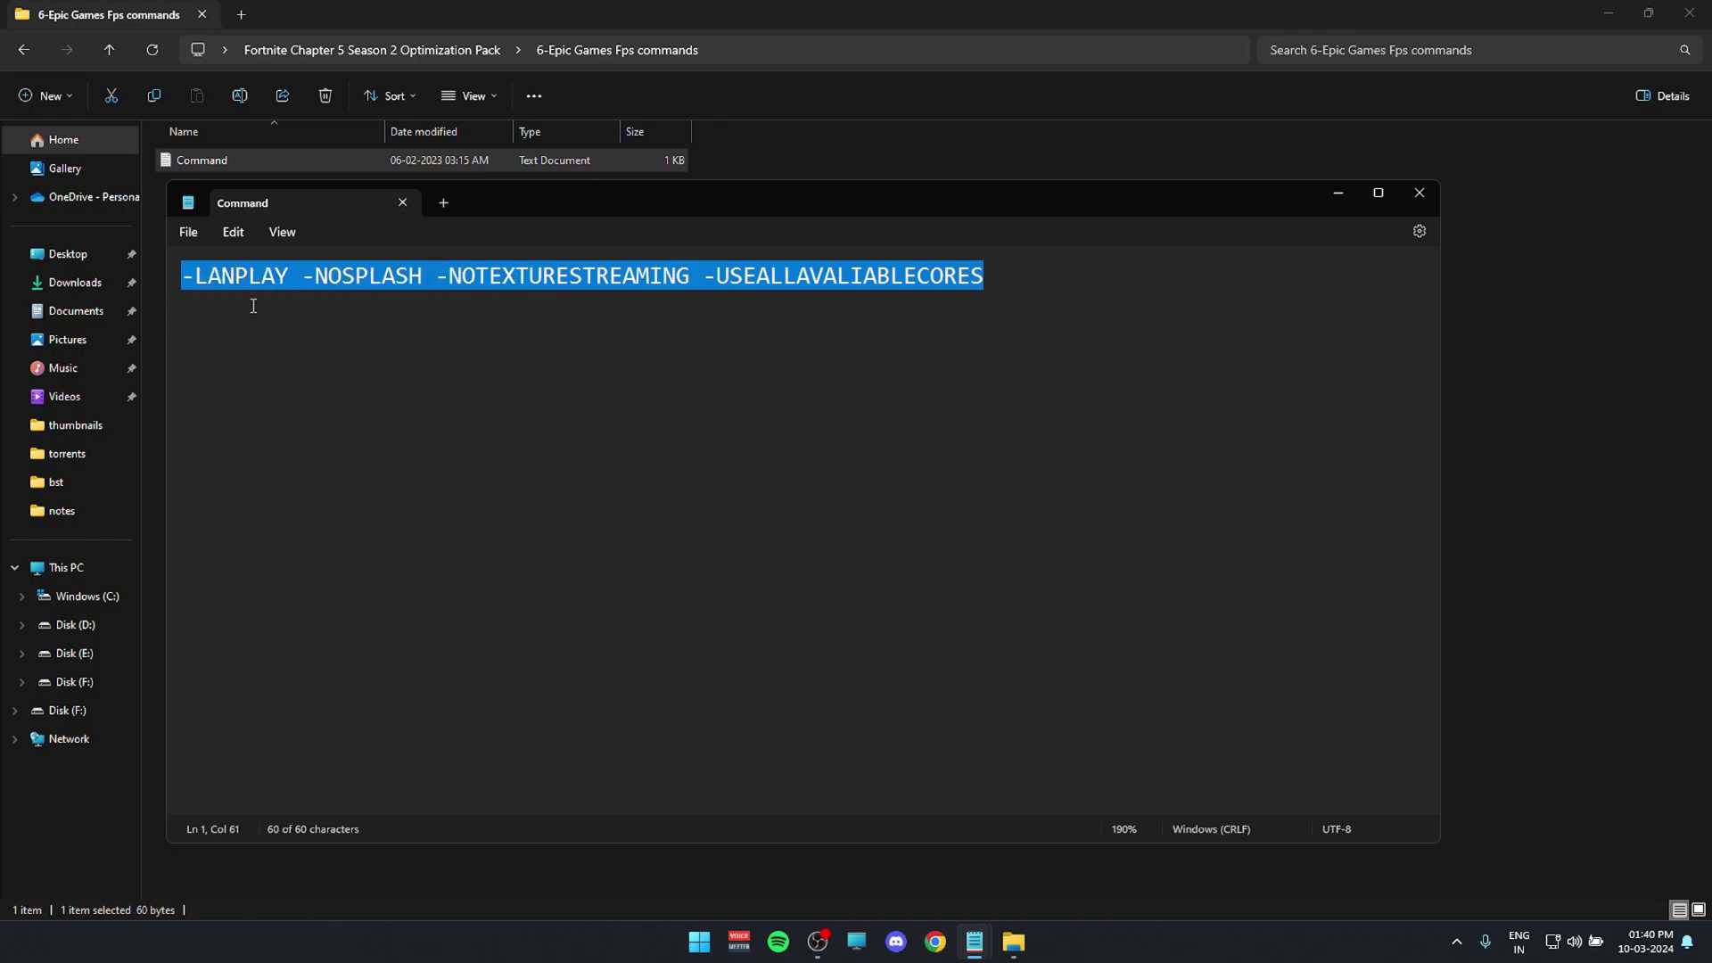
click(1337, 192)
click(1165, 535)
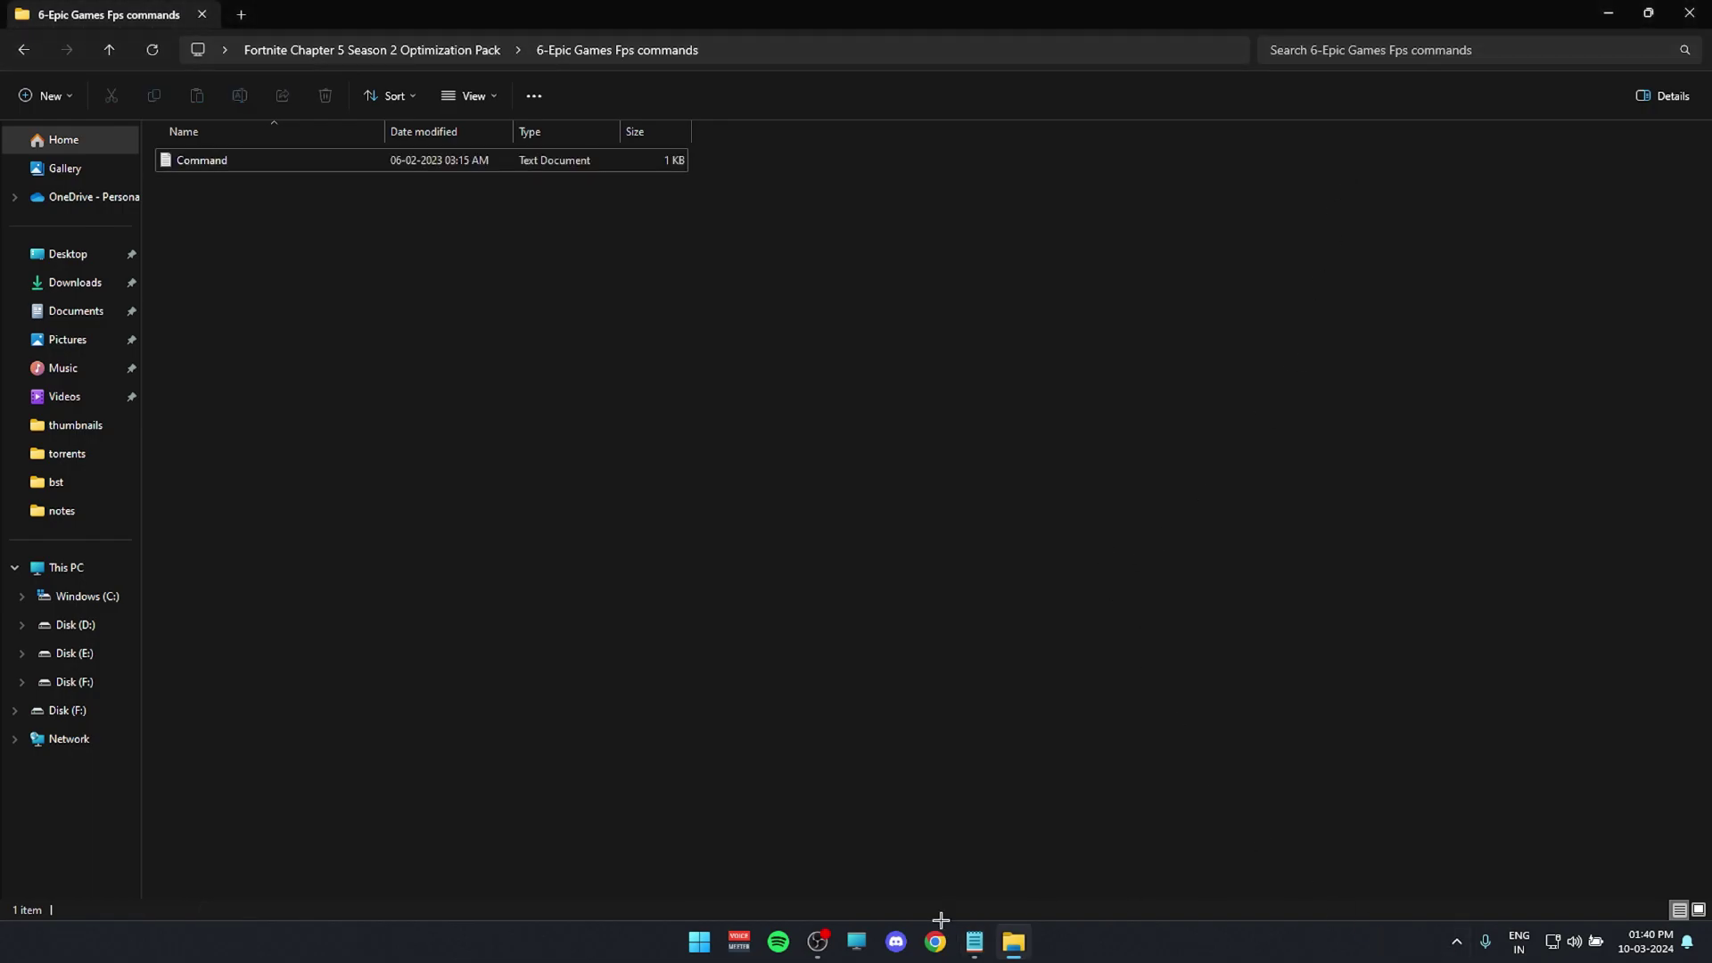
- Switch to the Epic Games Launcher, inspect the launch options in Fortnite's Manage settings, and close the launcher
click(699, 941)
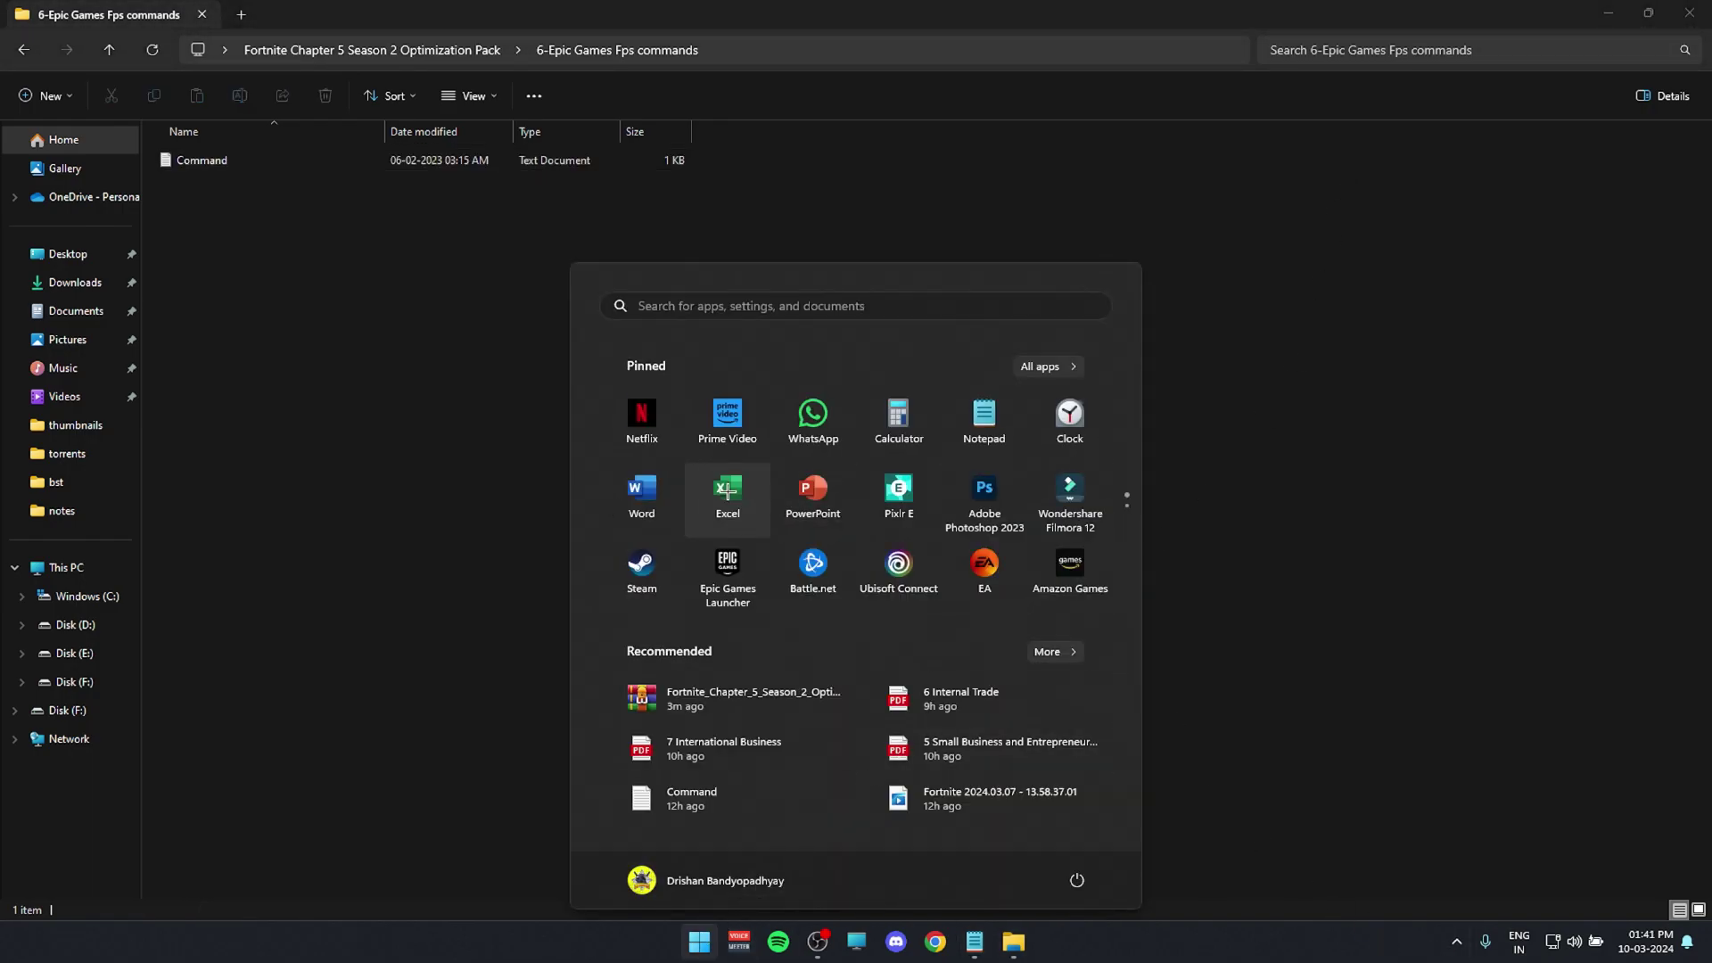
click(726, 491)
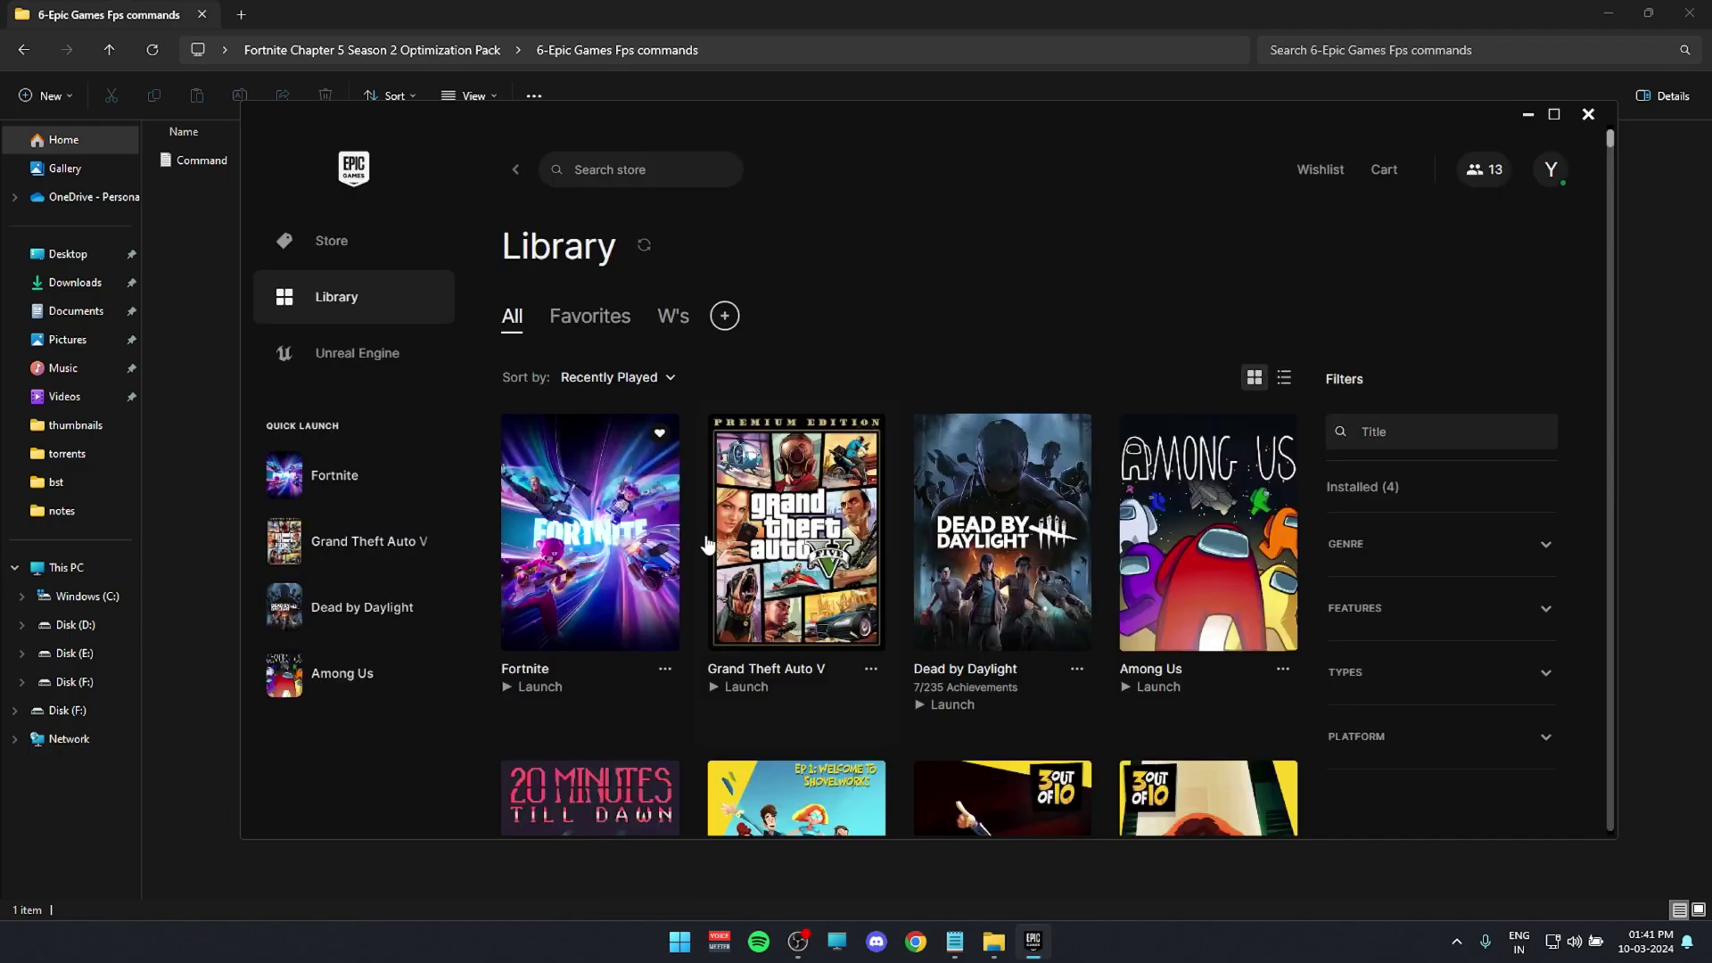
click(663, 670)
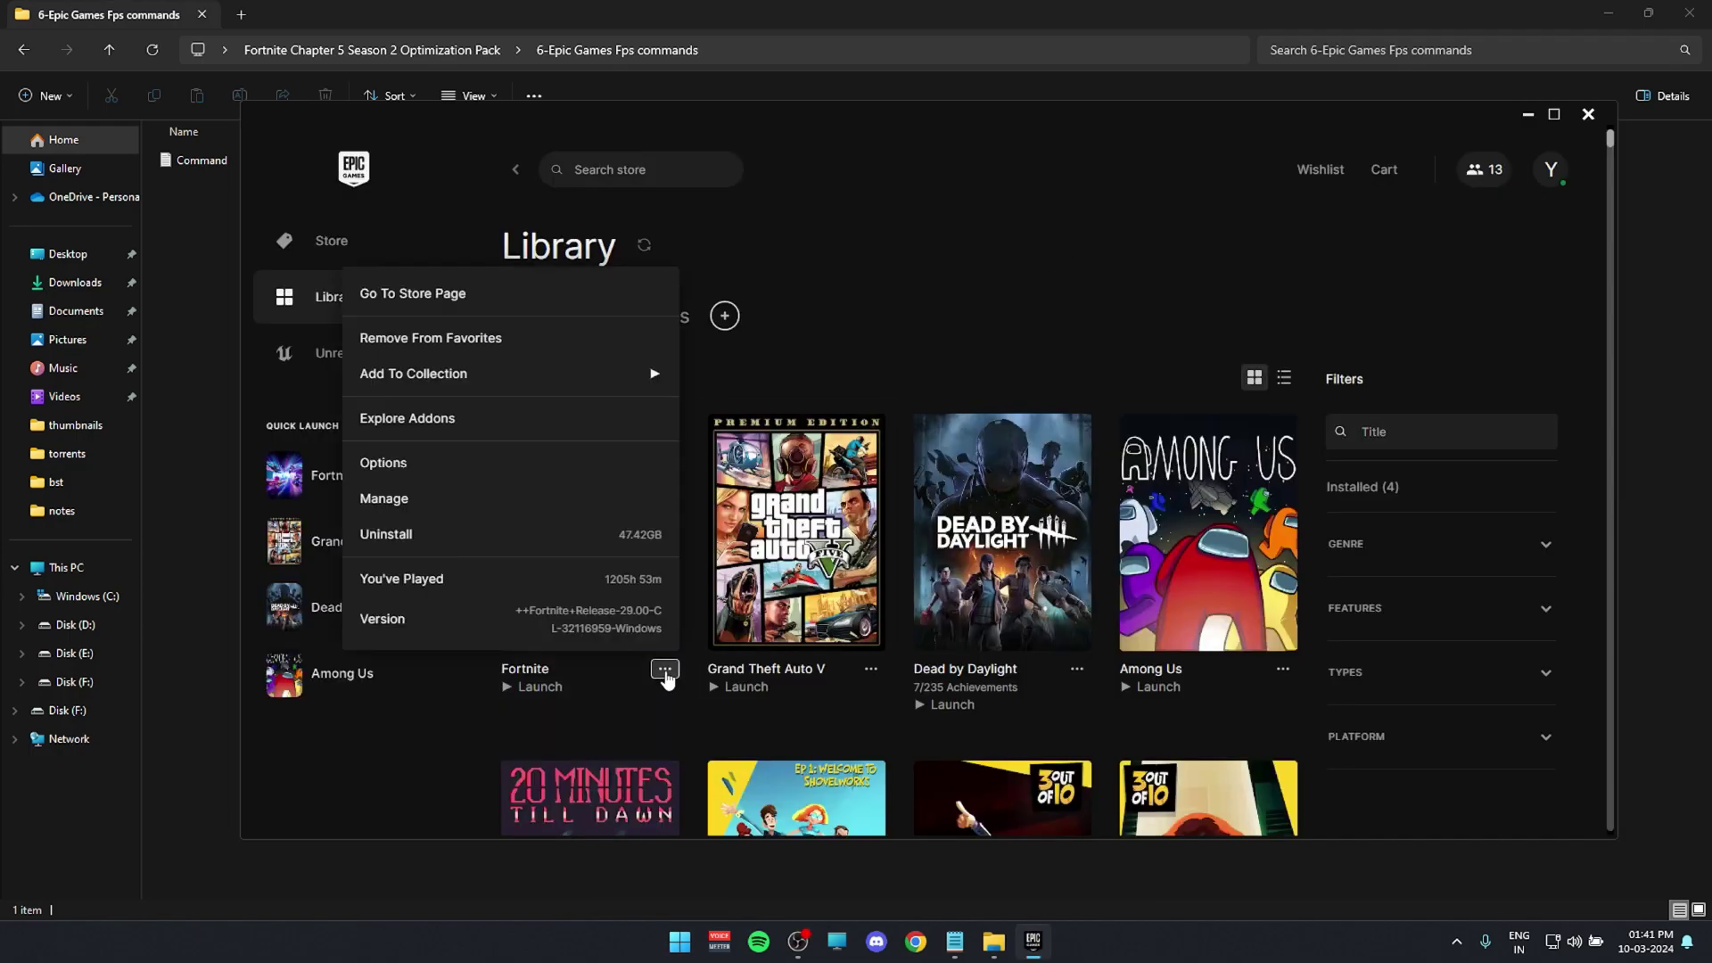
click(392, 498)
scroll(797, 620, down, 1)
mouse_move(1147, 655)
mouse_down()
mouse_move(742, 660)
mouse_move(1126, 665)
mouse_up()
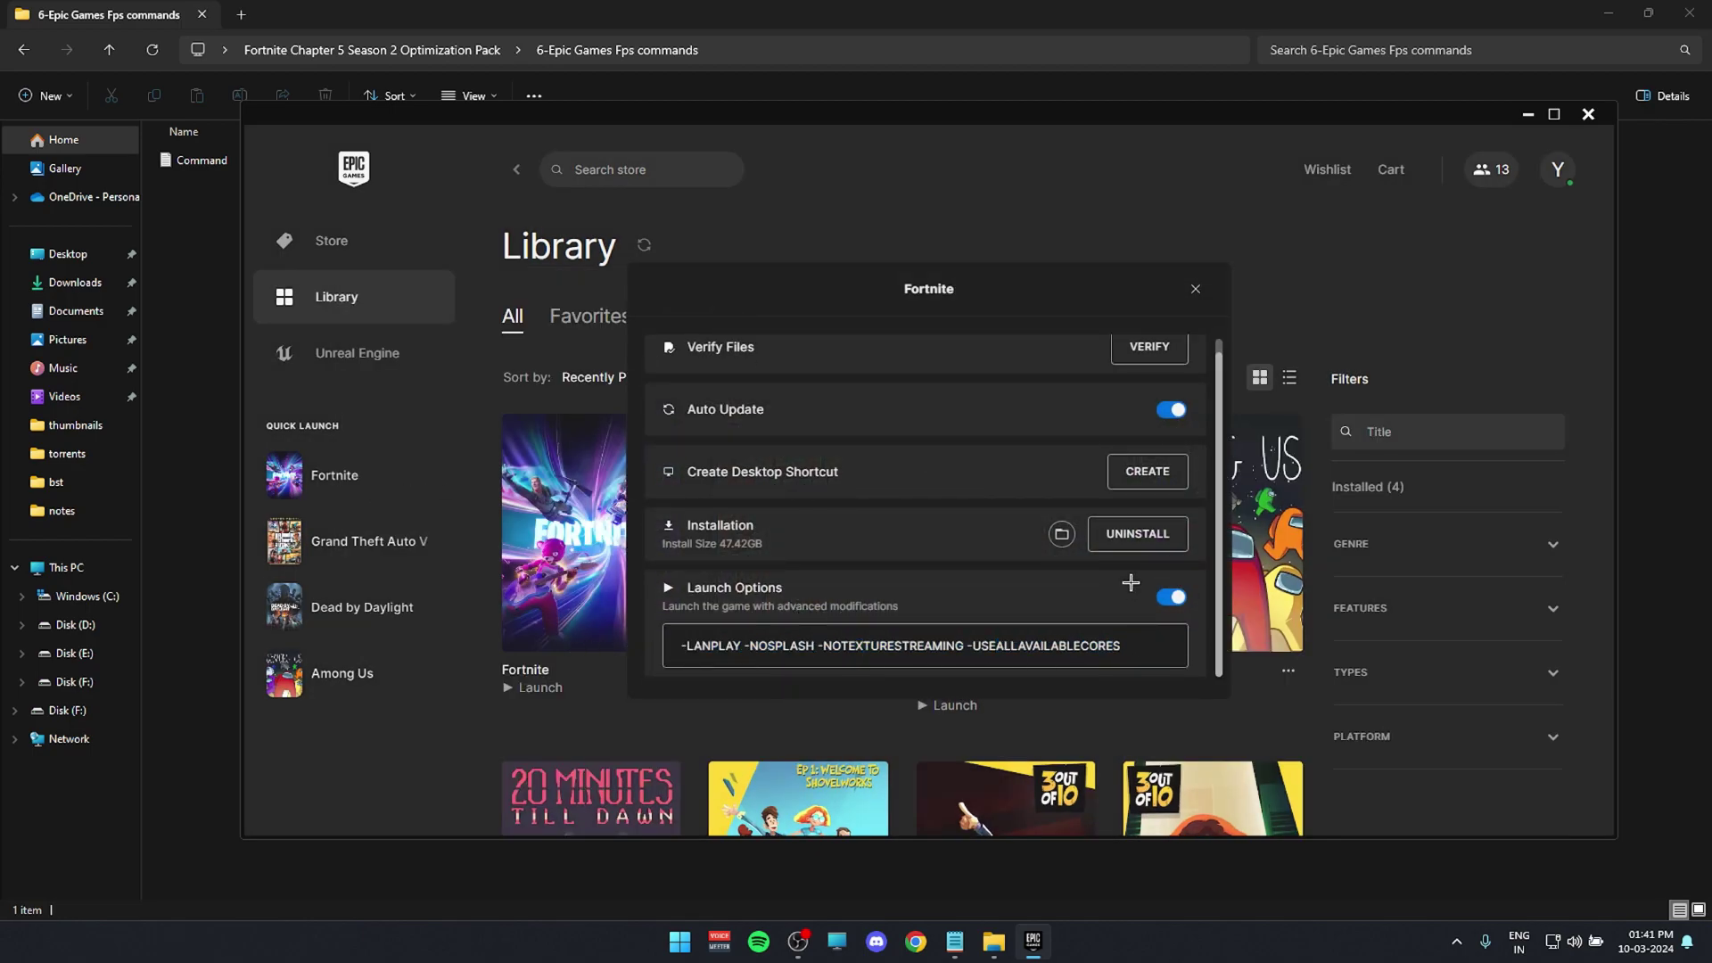
click(1195, 289)
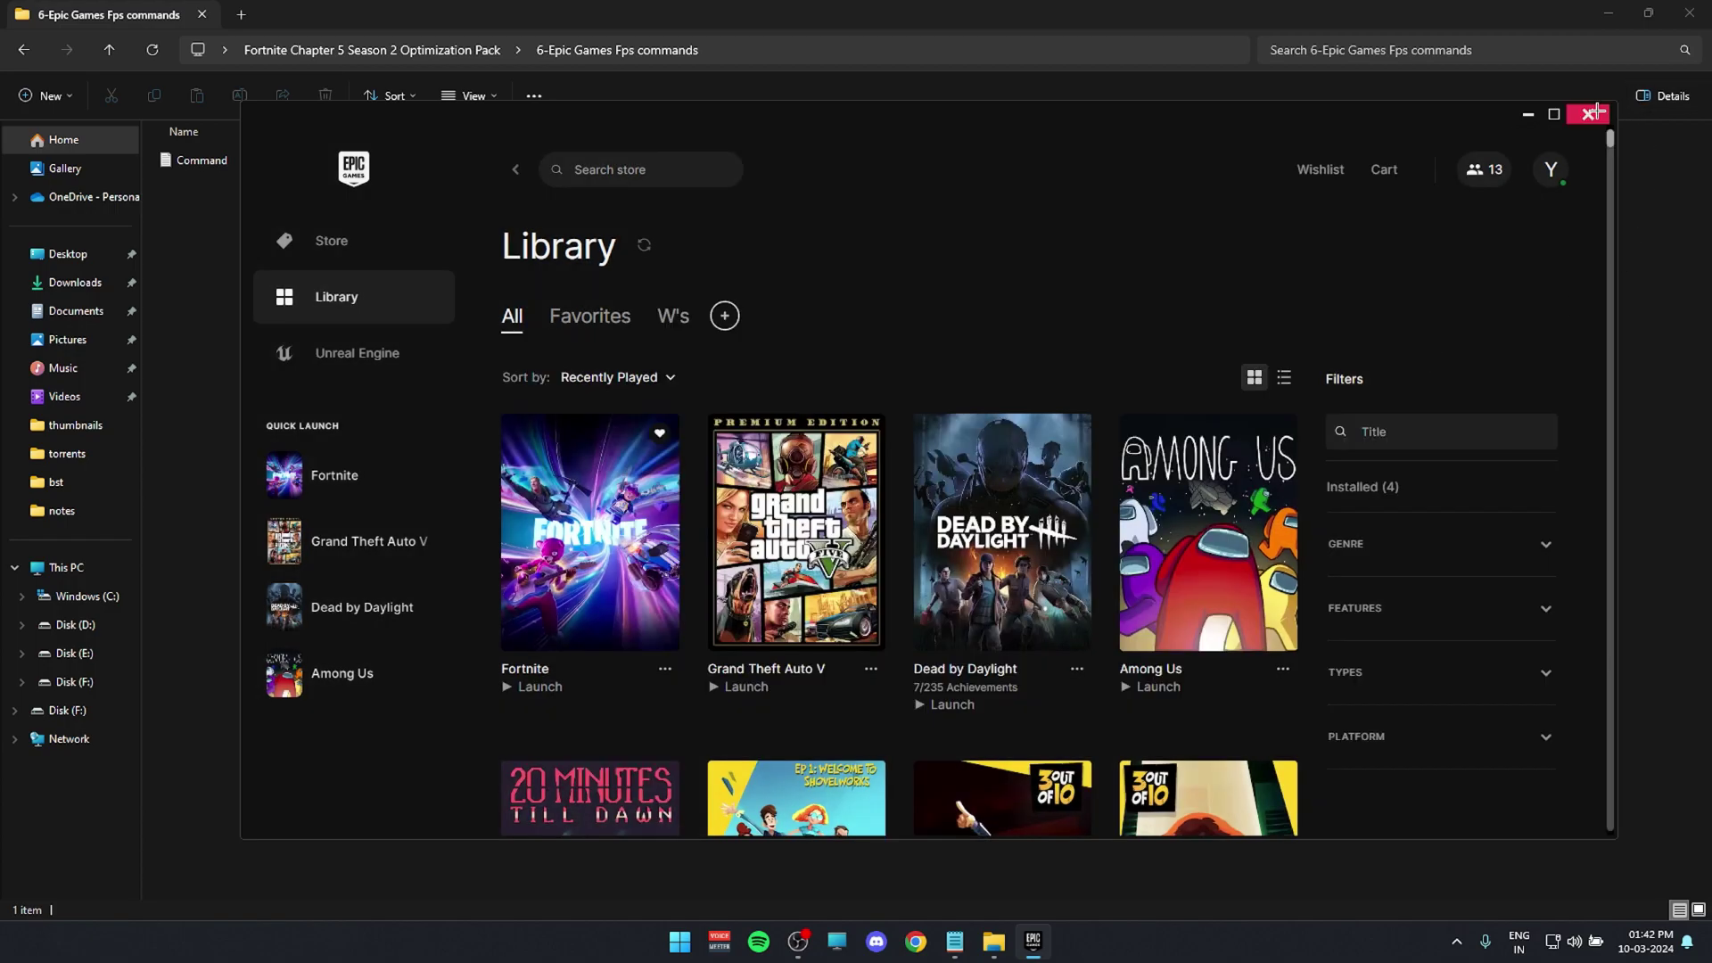
click(1588, 114)
- Return to the optimization pack and merge the Fortnite High Priority registry file from the 7-Fortnite Priority folder
click(24, 50)
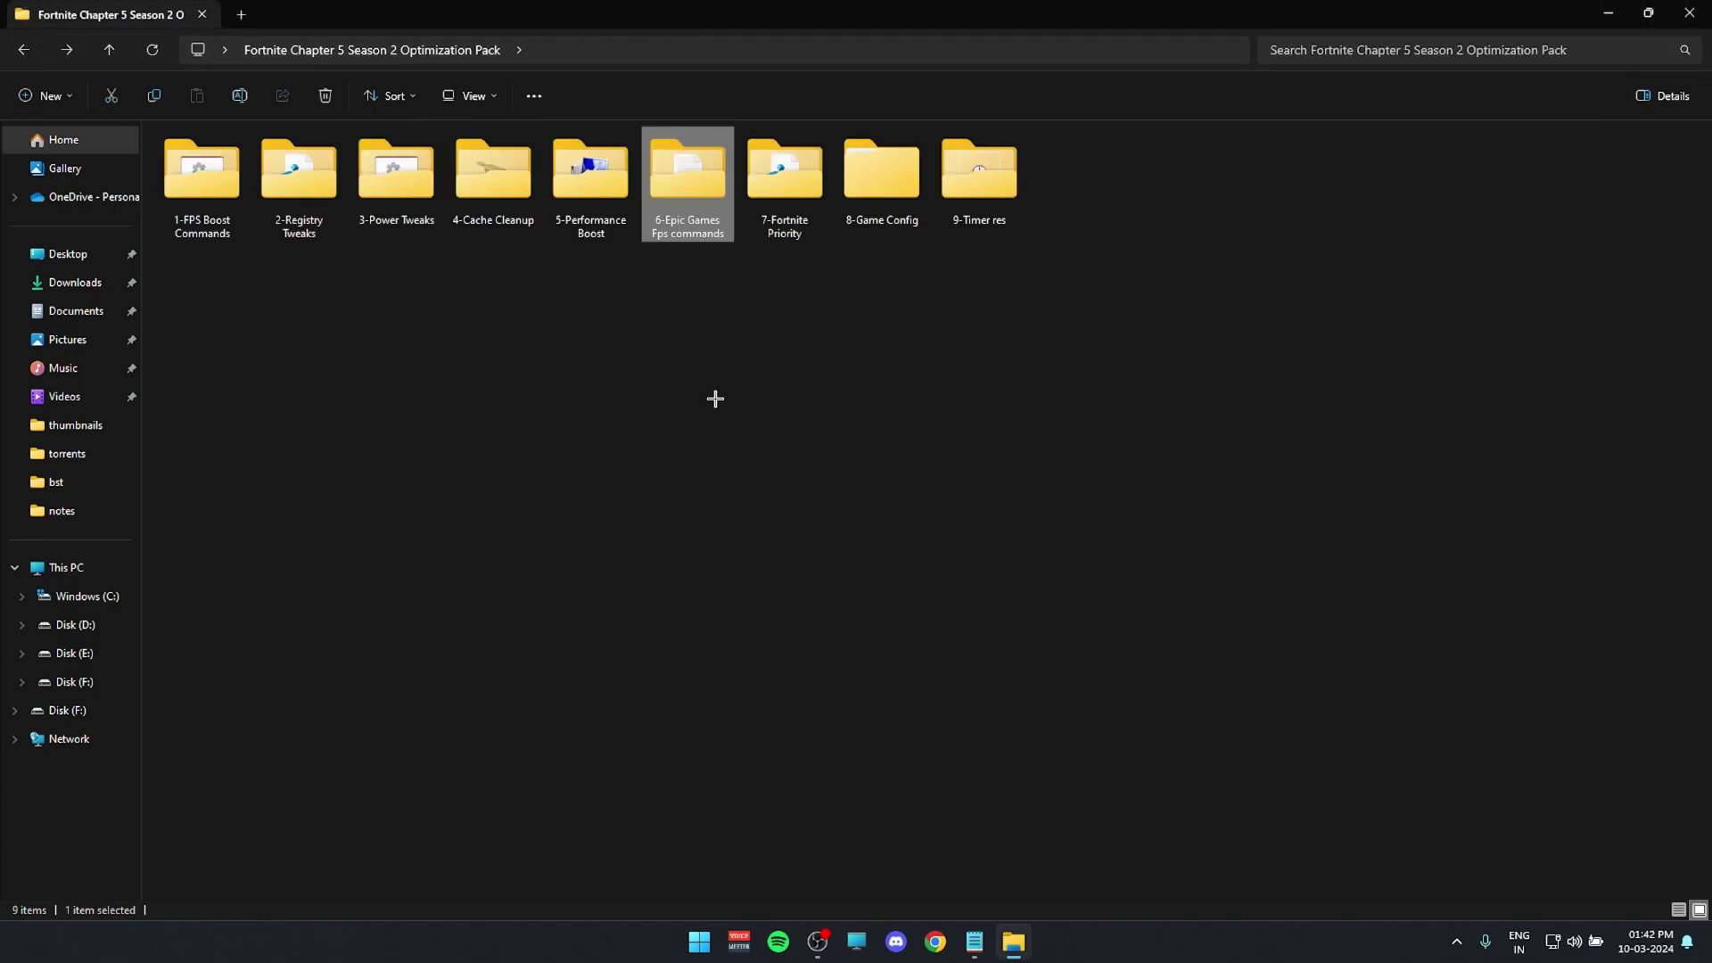
click(802, 160)
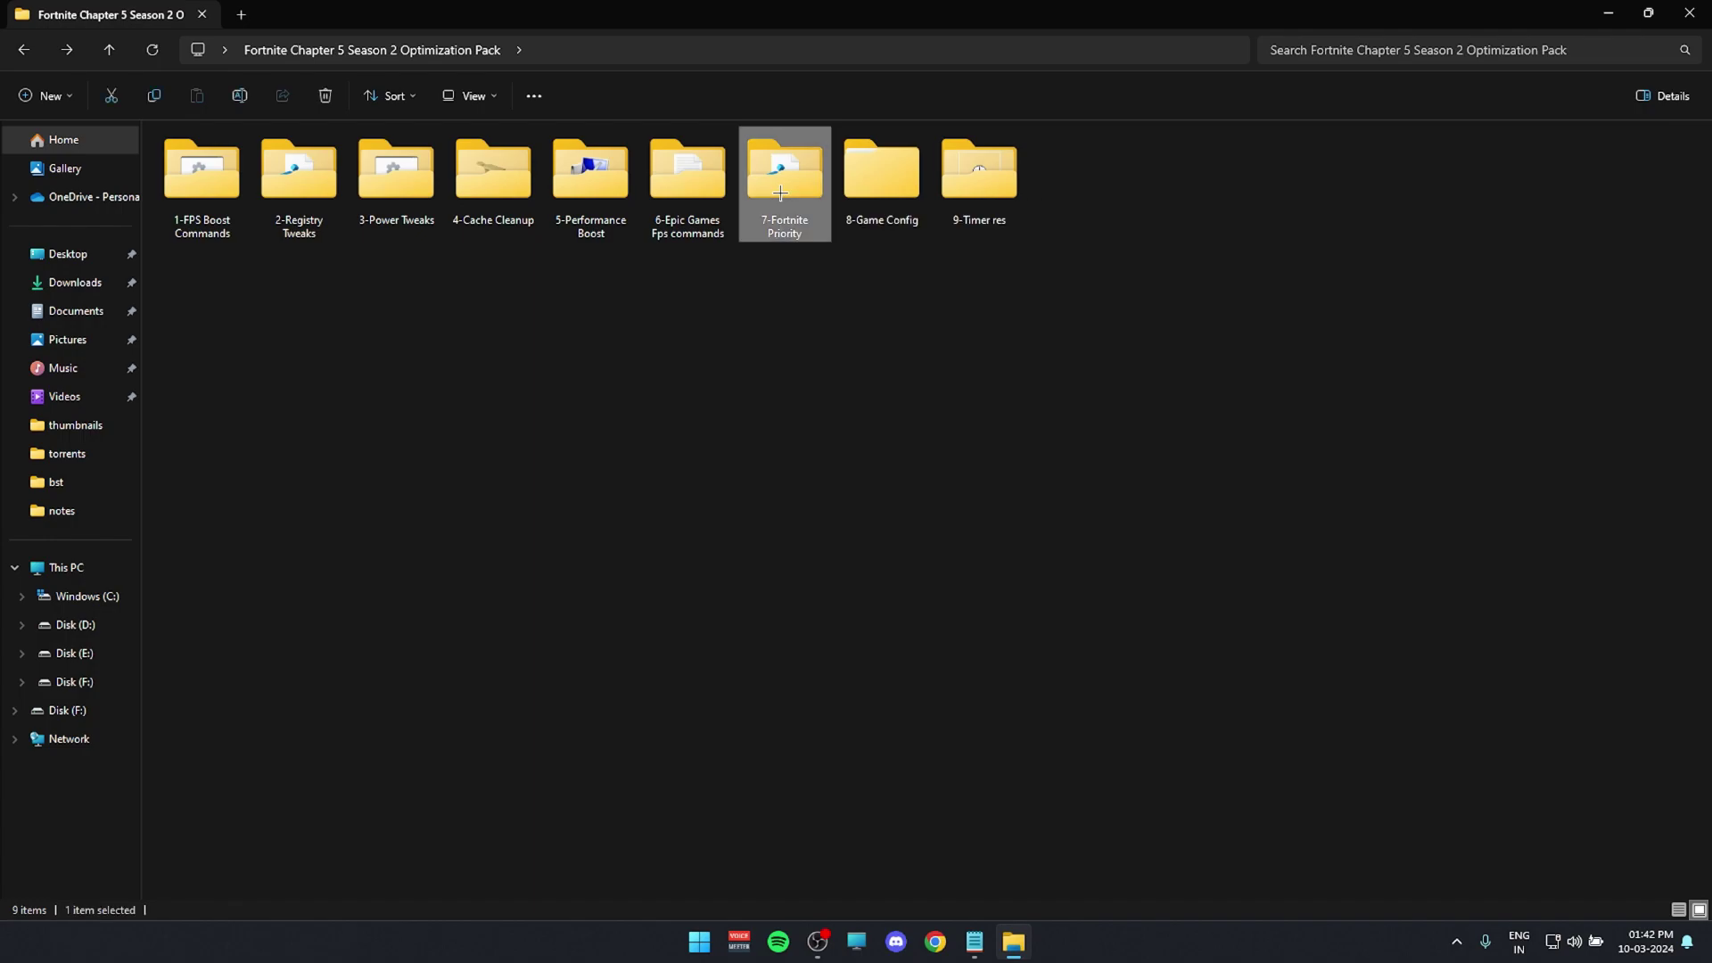
double_click(780, 193)
double_click(238, 160)
click(976, 496)
key(Return)
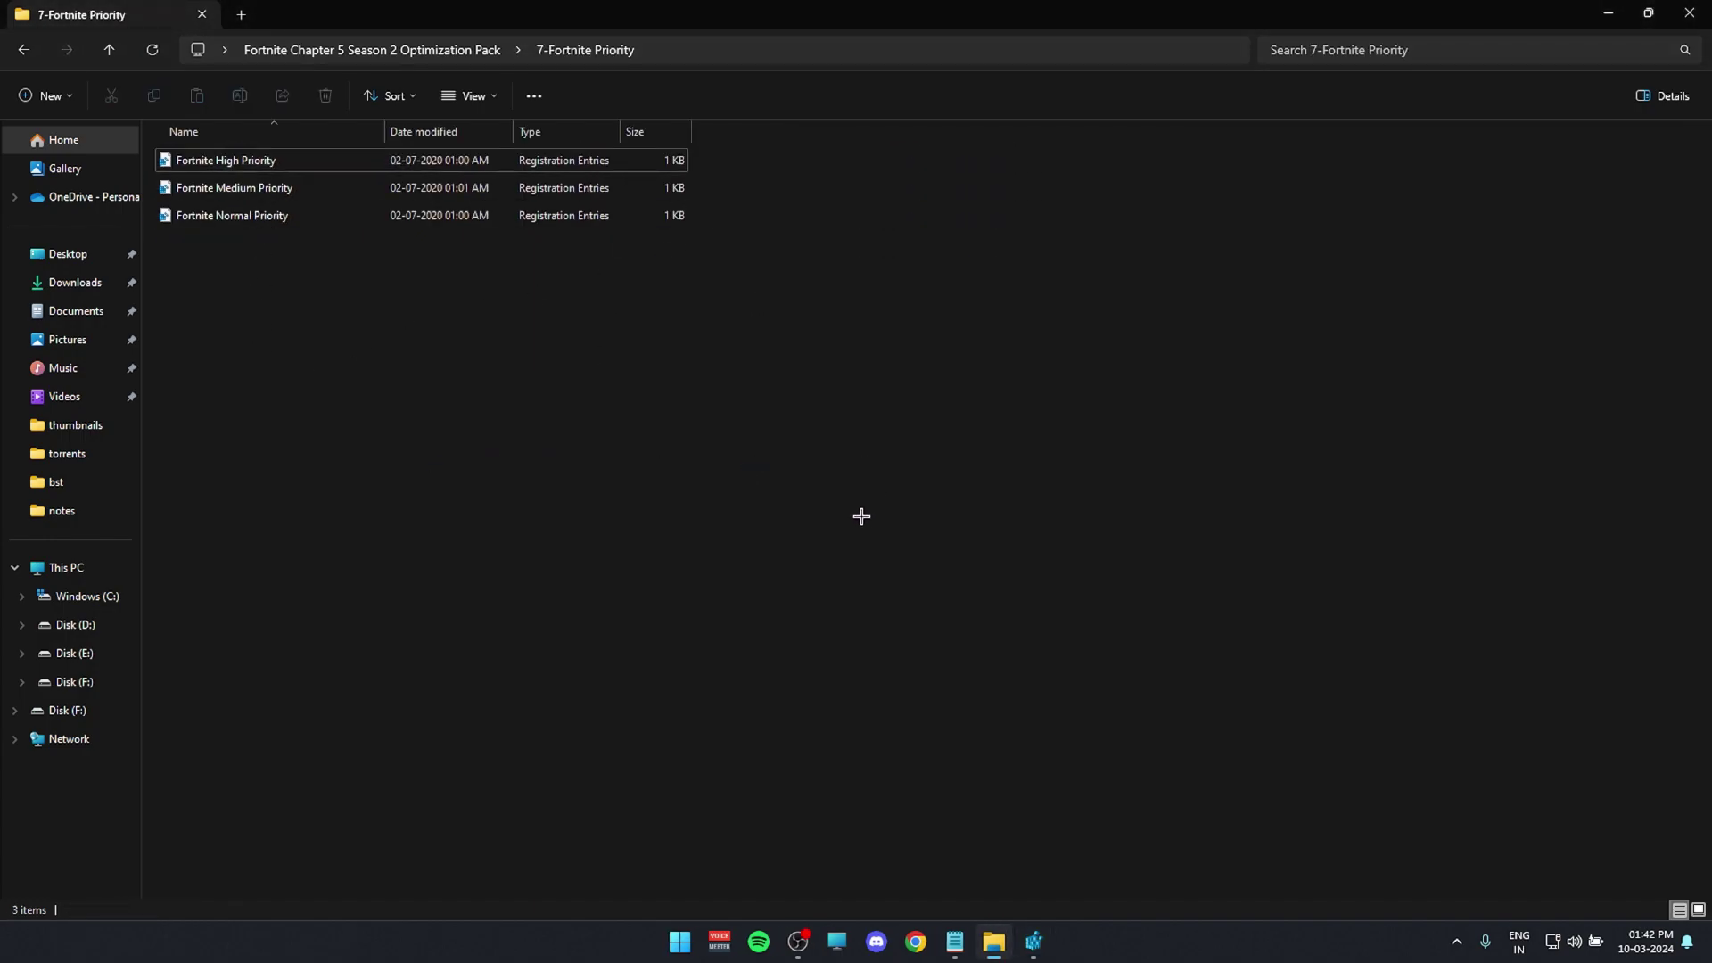
key(Return)
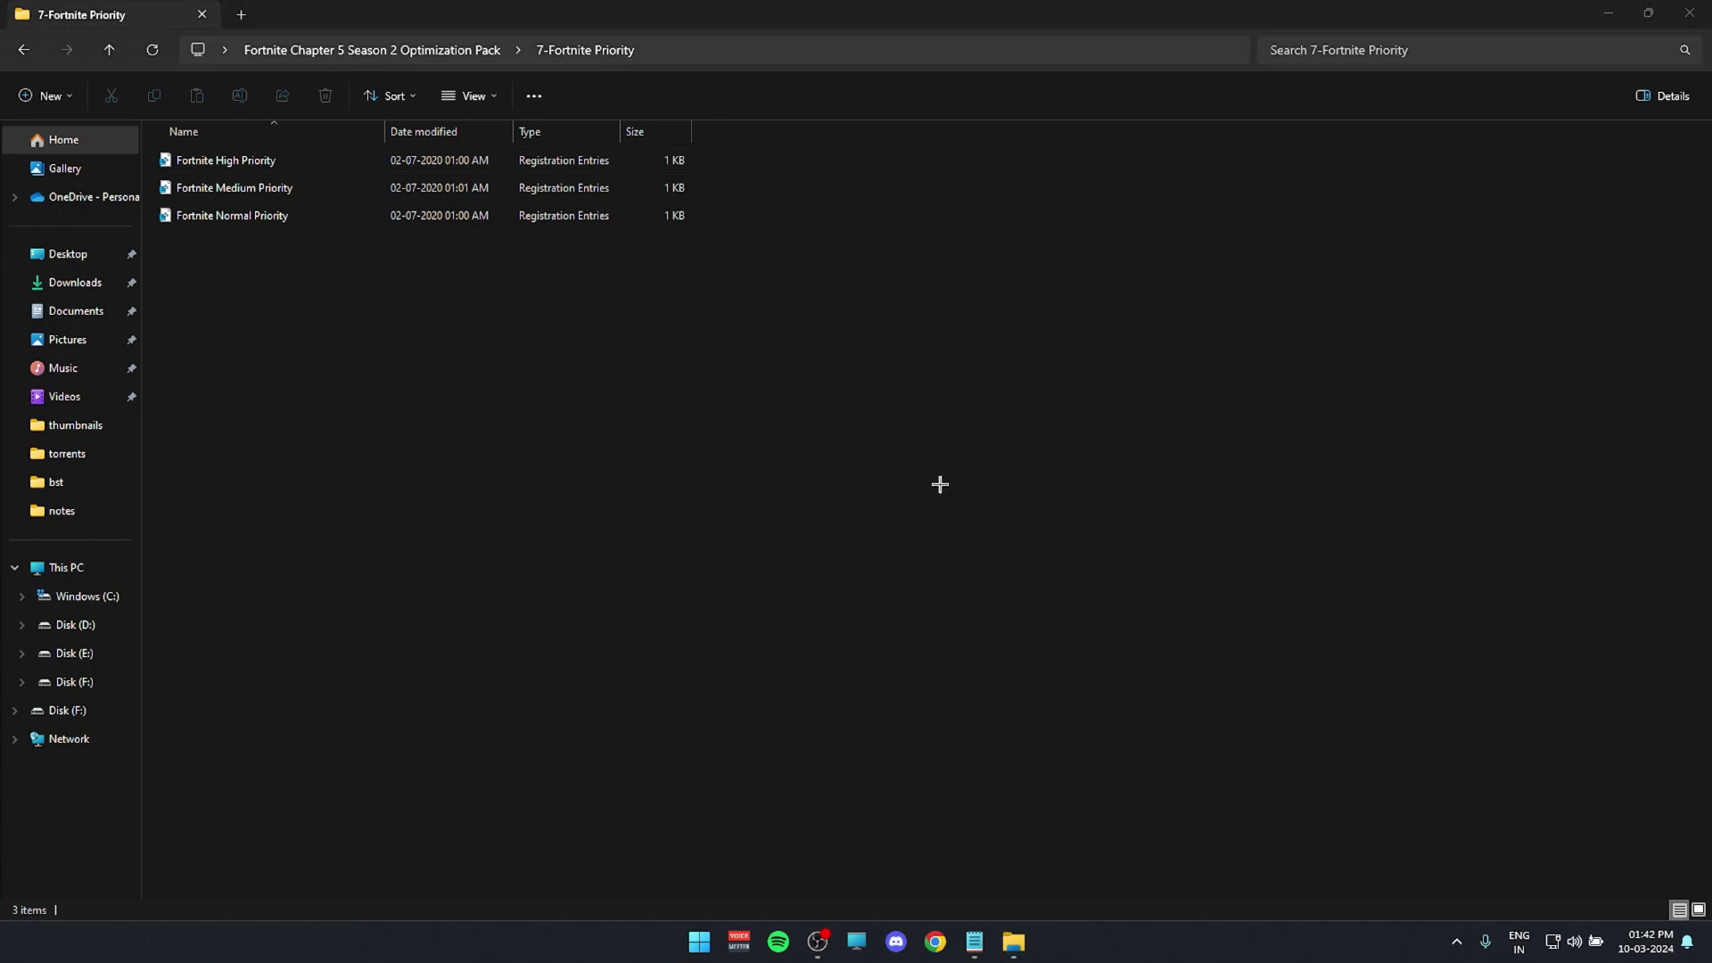
- Copy the GameUserSettings file from the Med end folder inside the pack's 8-Game Config folder
click(385, 50)
click(999, 543)
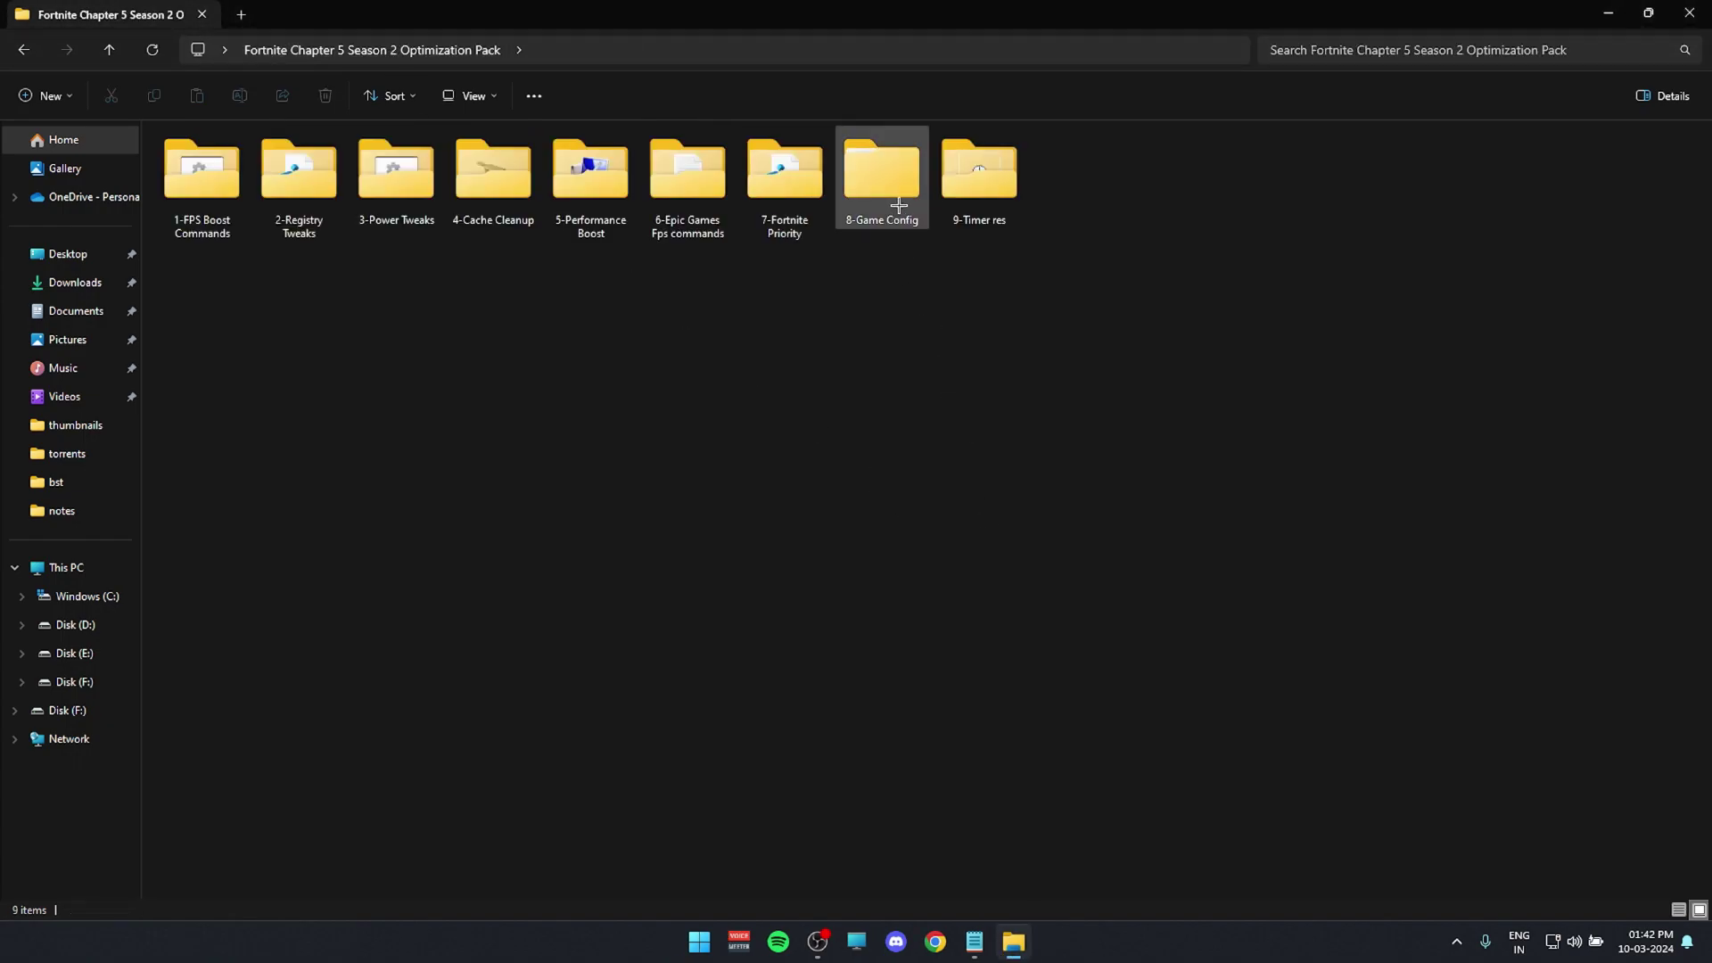
double_click(845, 186)
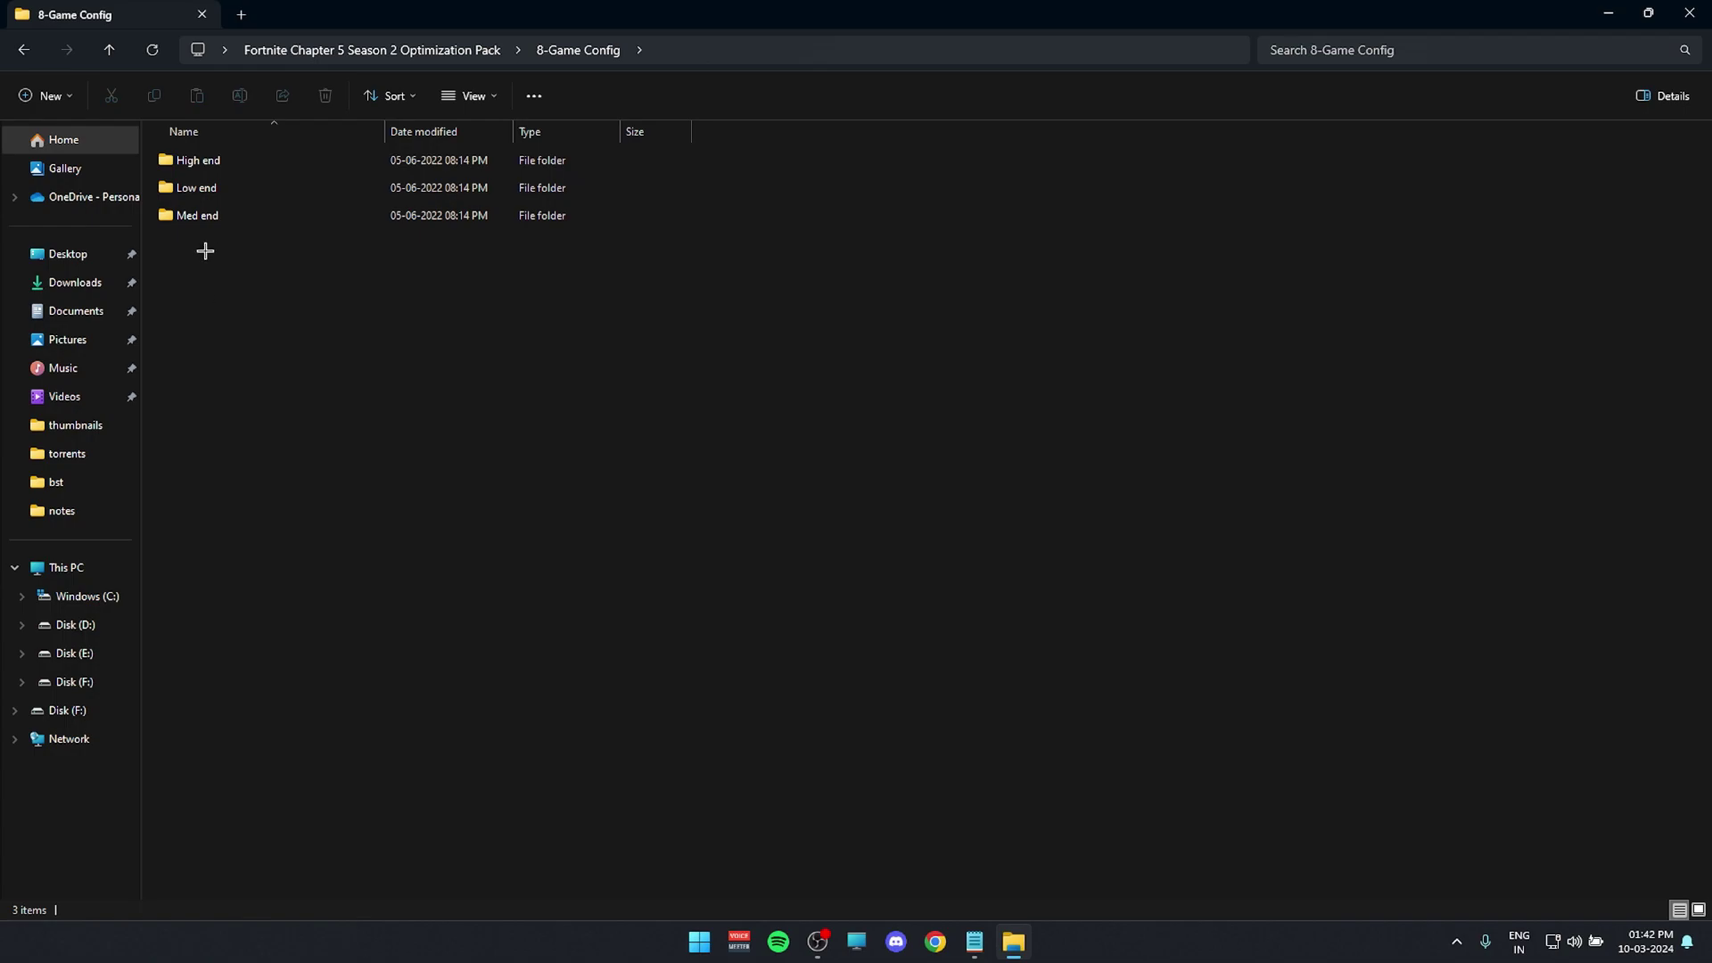
drag(197, 279, 214, 228)
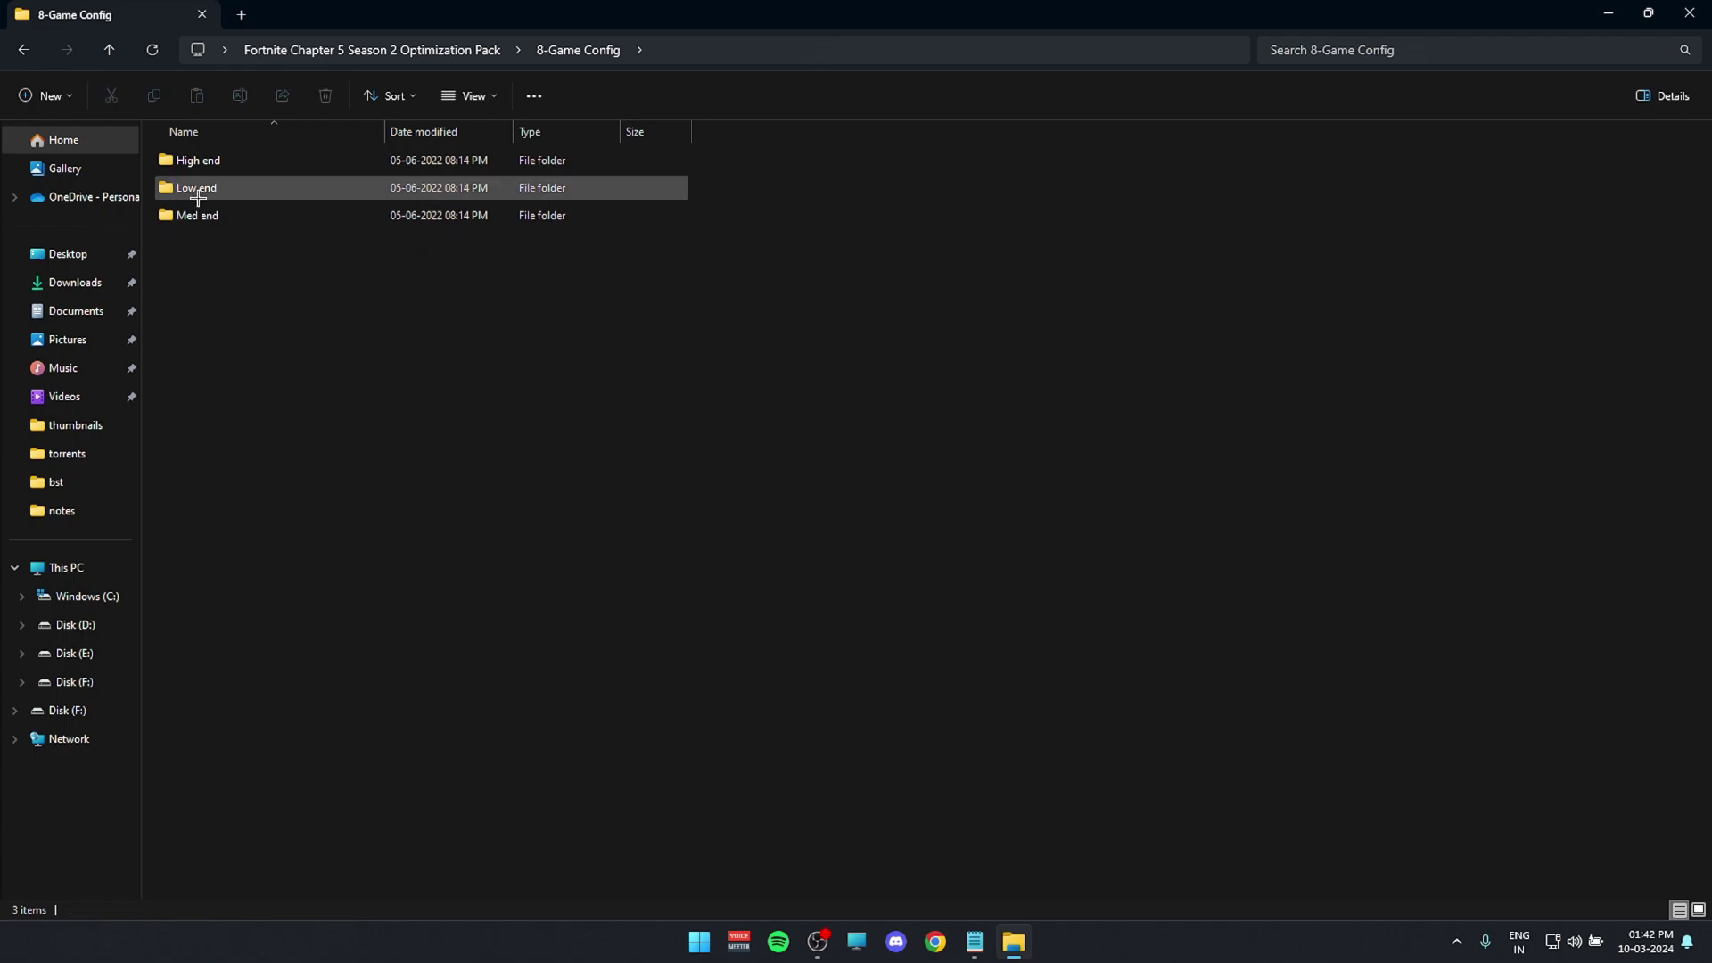
click(196, 187)
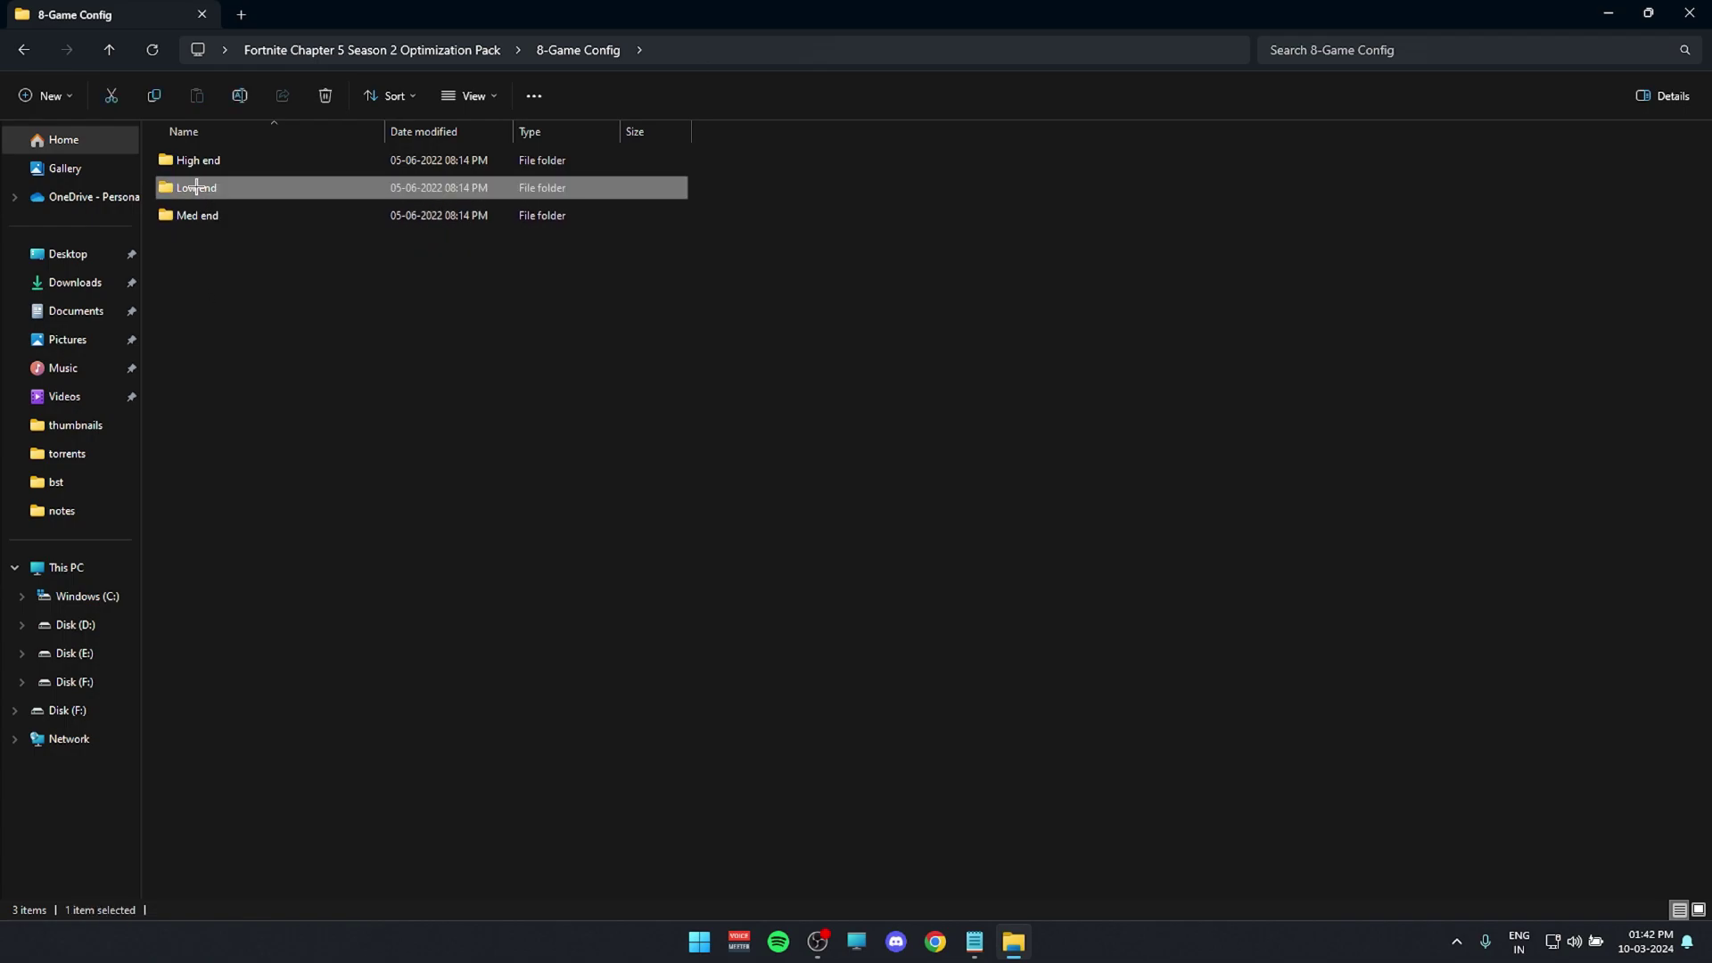
click(272, 268)
click(237, 217)
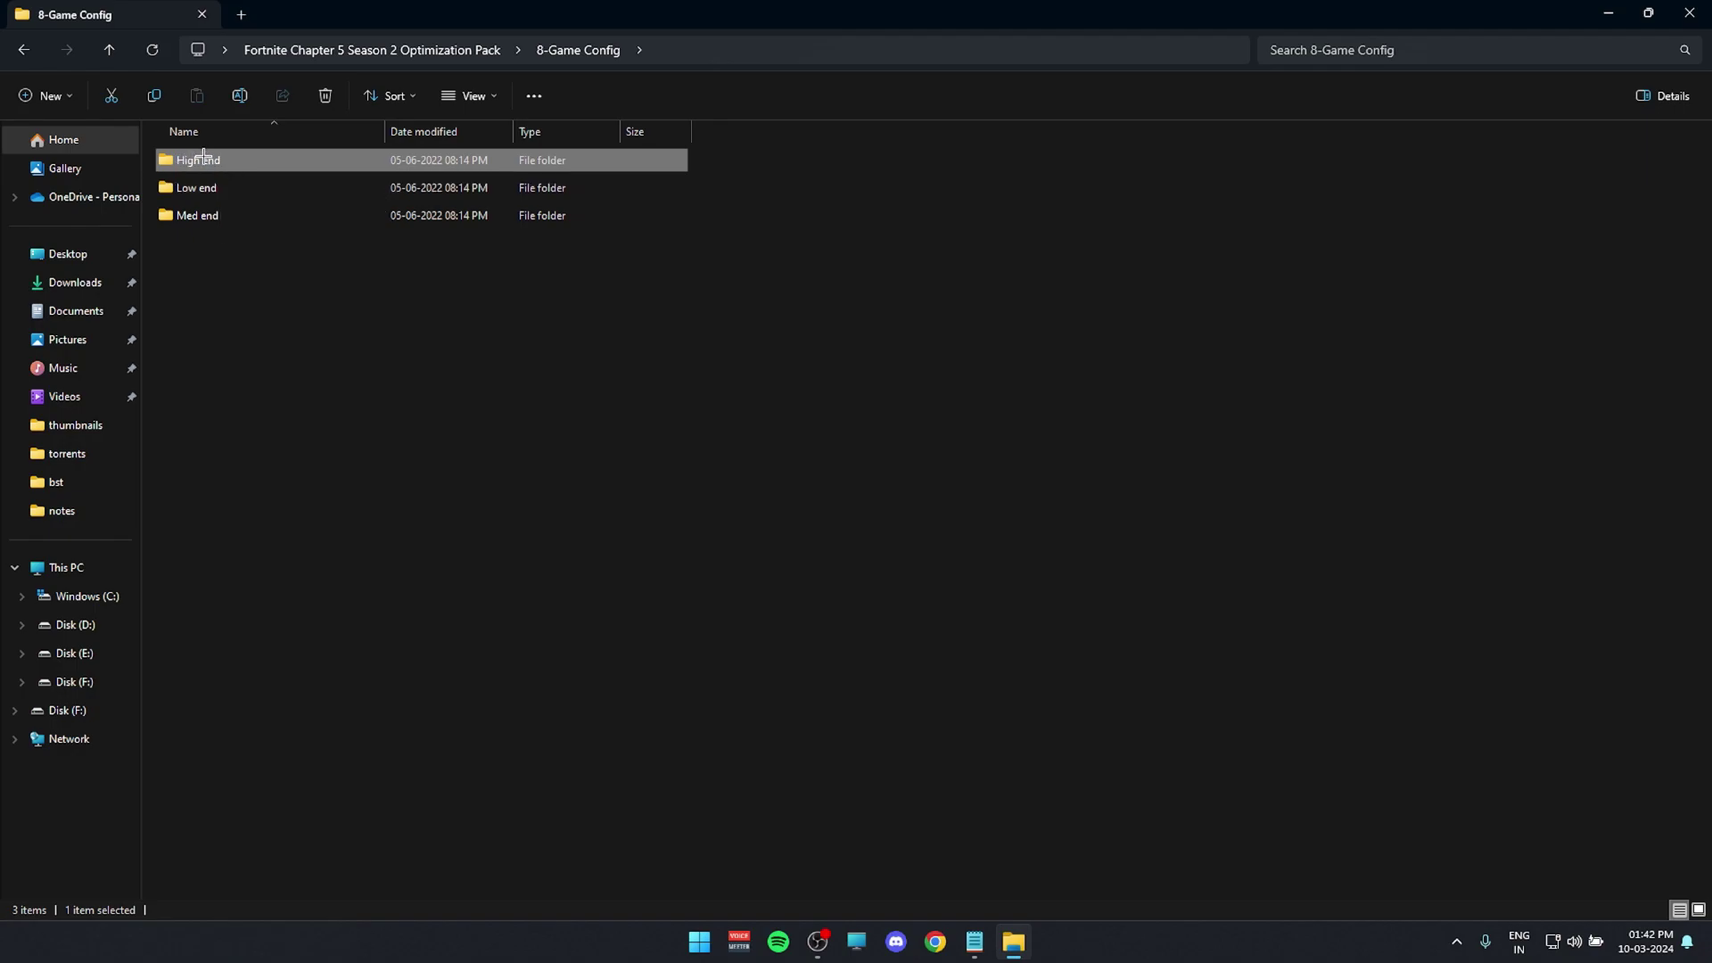
drag(214, 382, 298, 348)
double_click(203, 222)
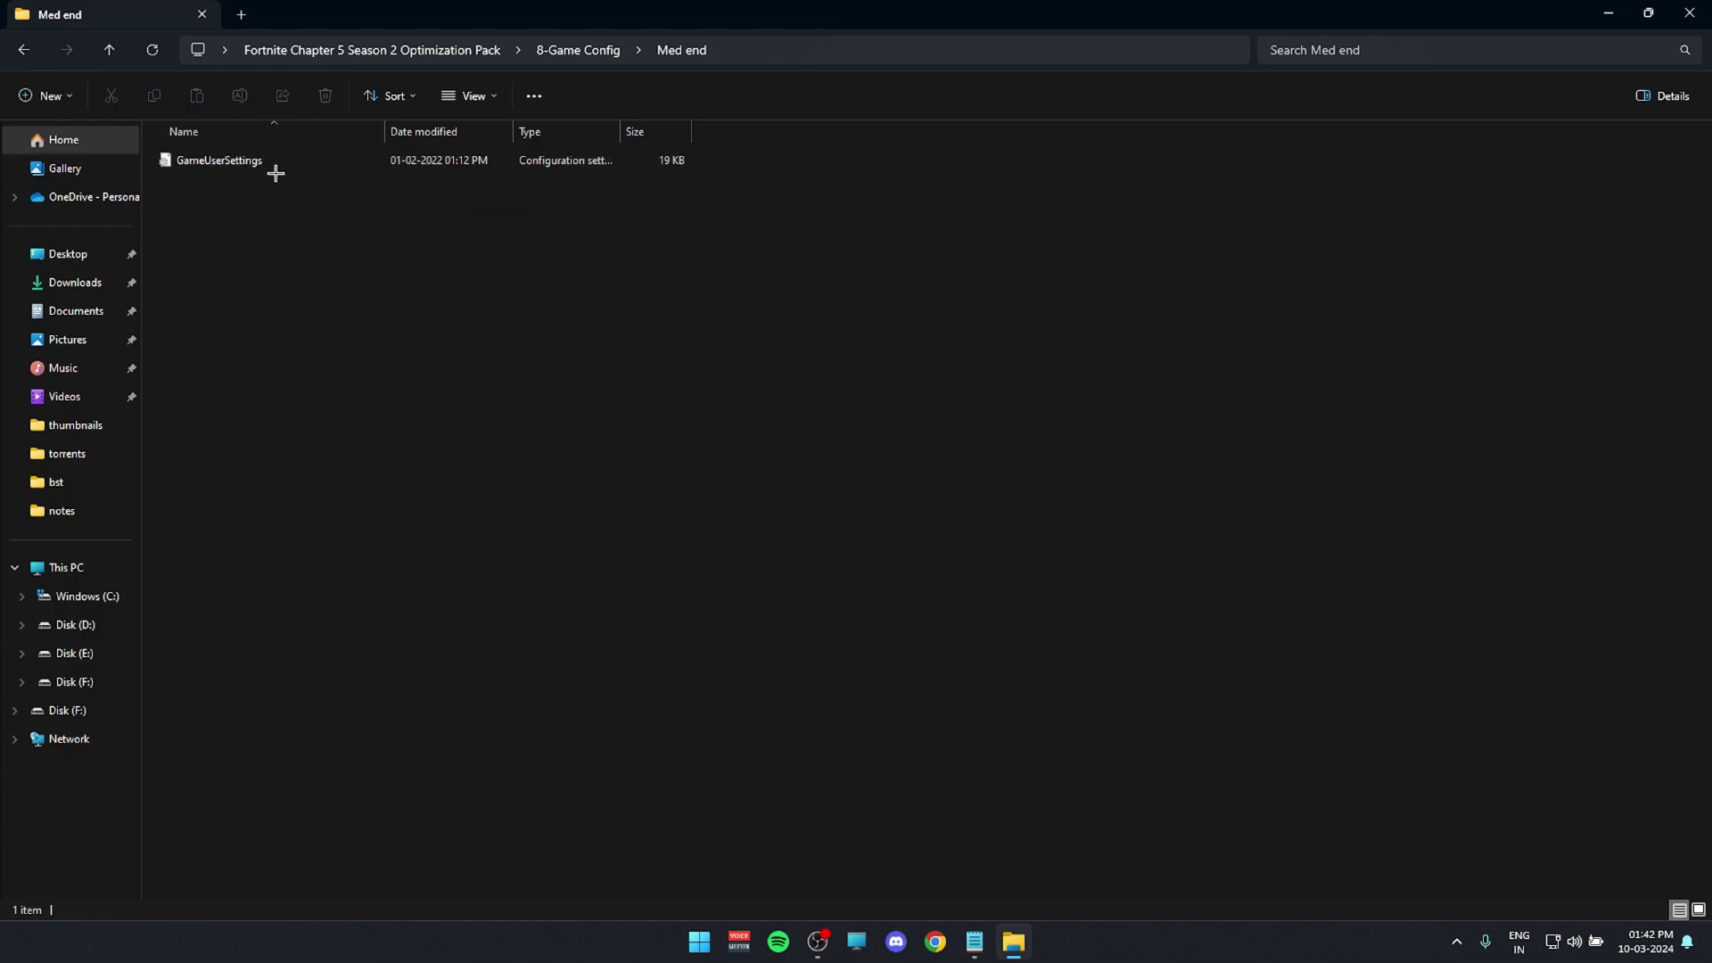
click(233, 162)
key(ctrl+c)
click(23, 49)
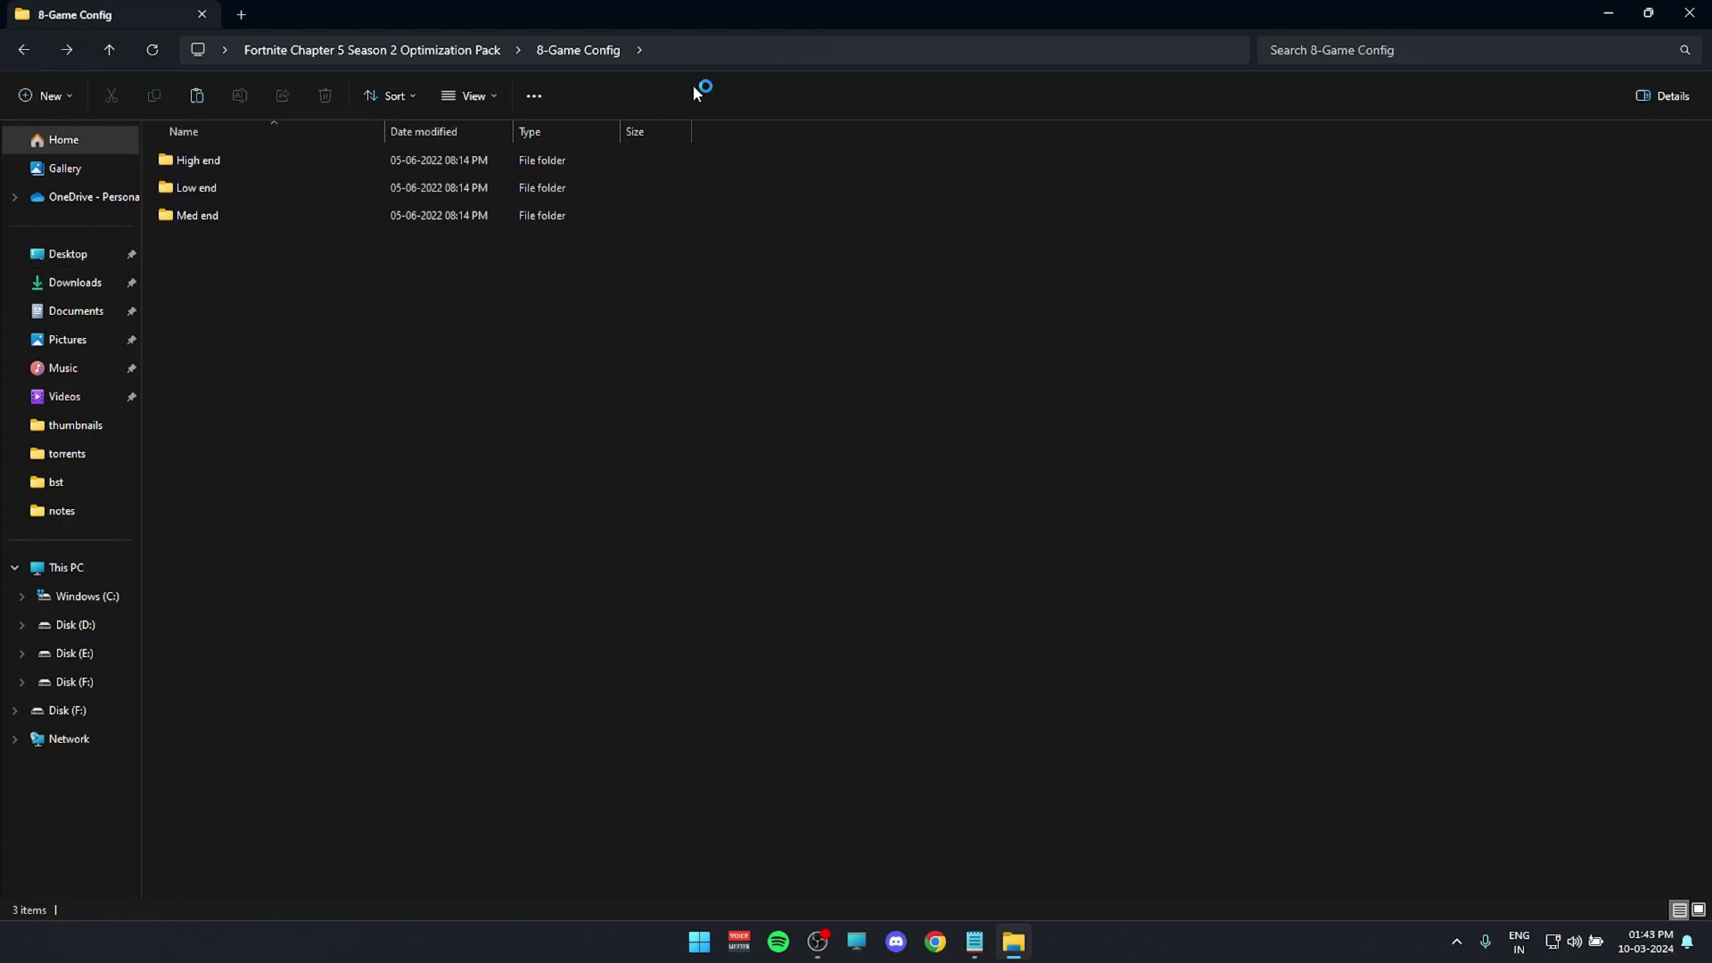
- Go to the local application data folder using the %localappdata% path
key(F4)
key(shift+F10)
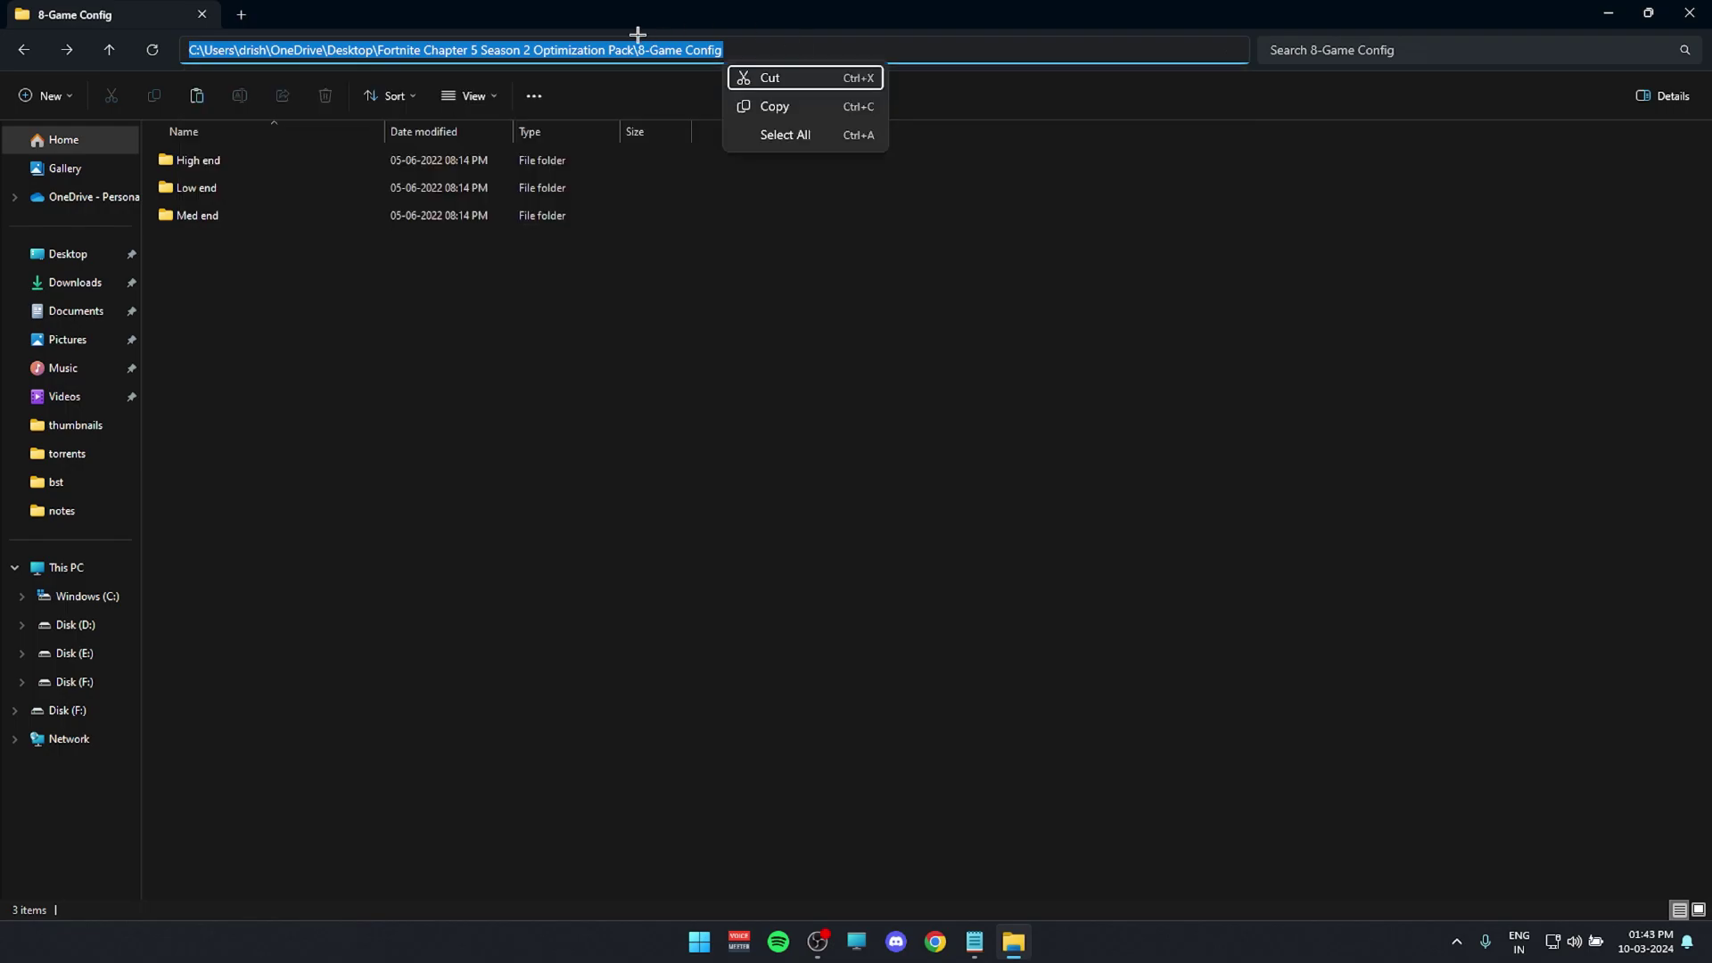
click(745, 301)
click(730, 42)
text(%)
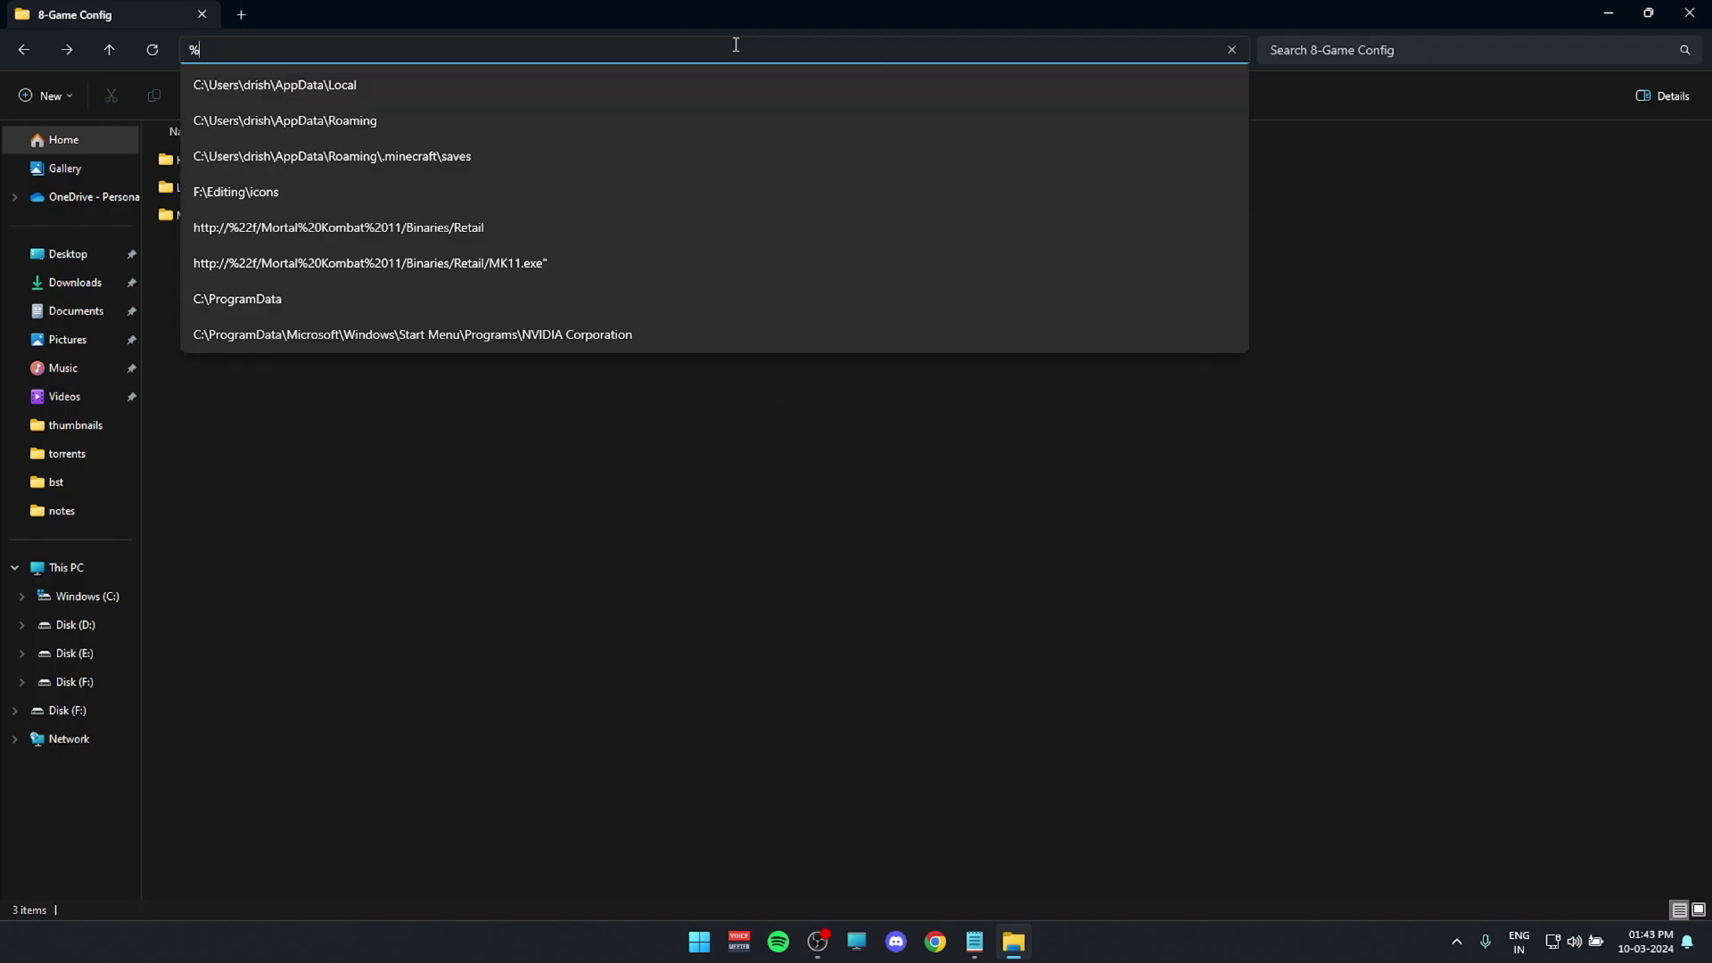
text(lo)
key(BackSpace)
key(BackSpace)
text(lo)
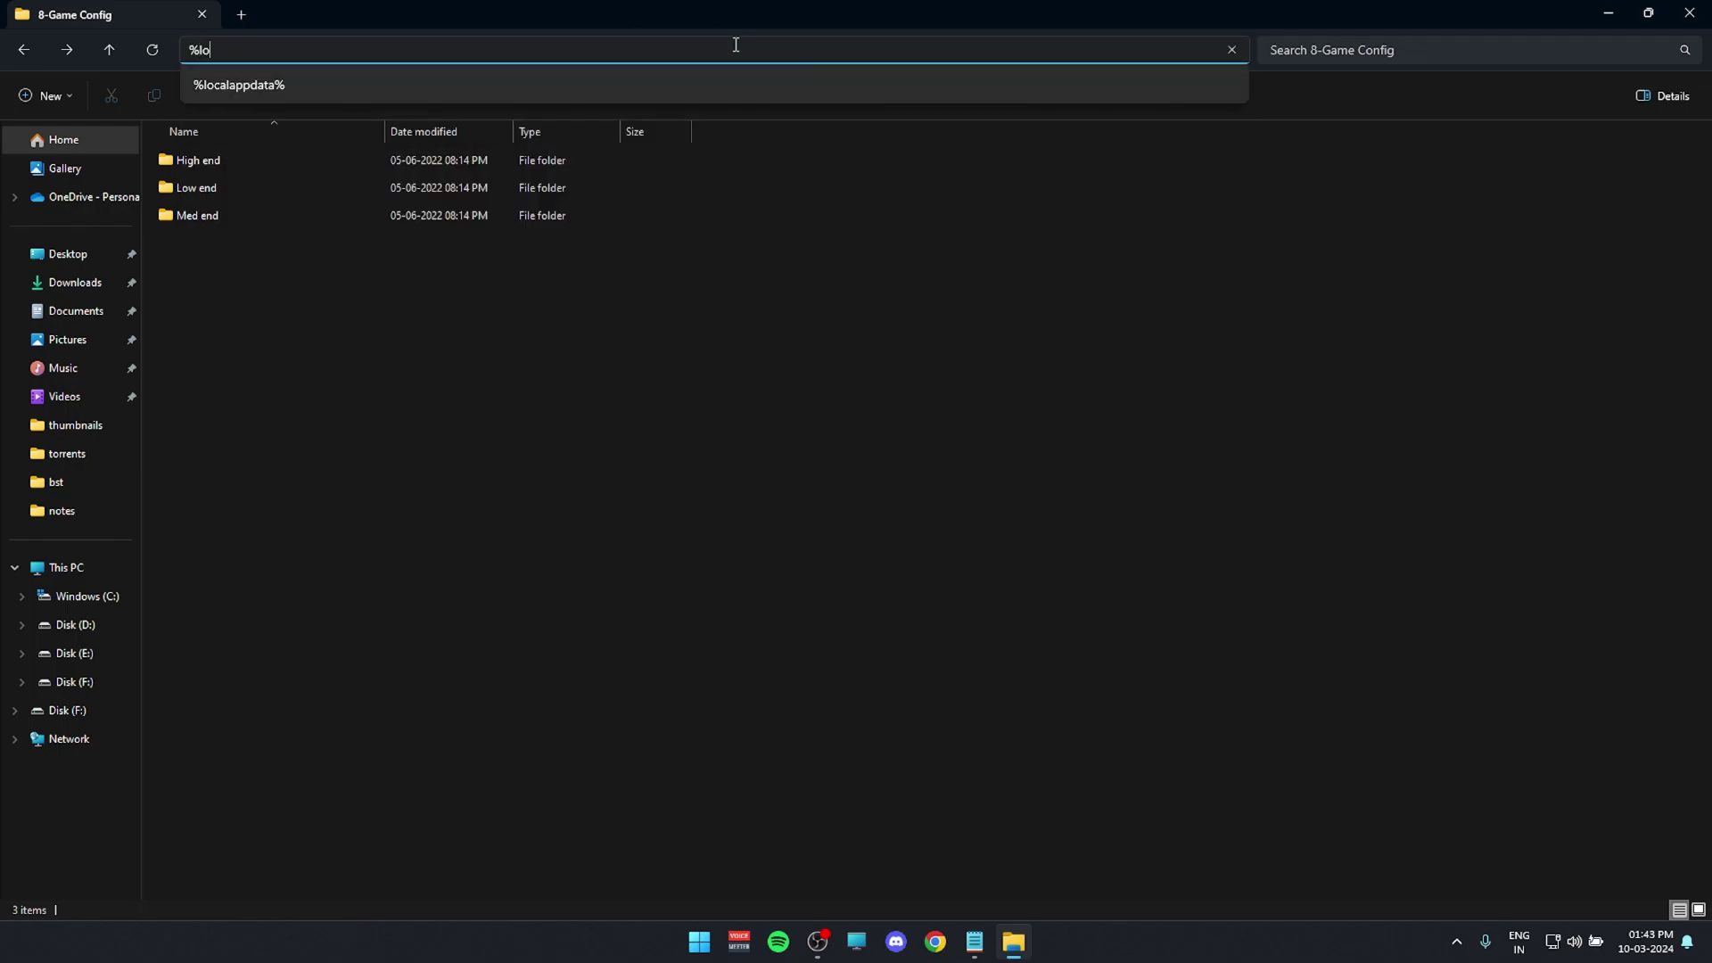
click(252, 86)
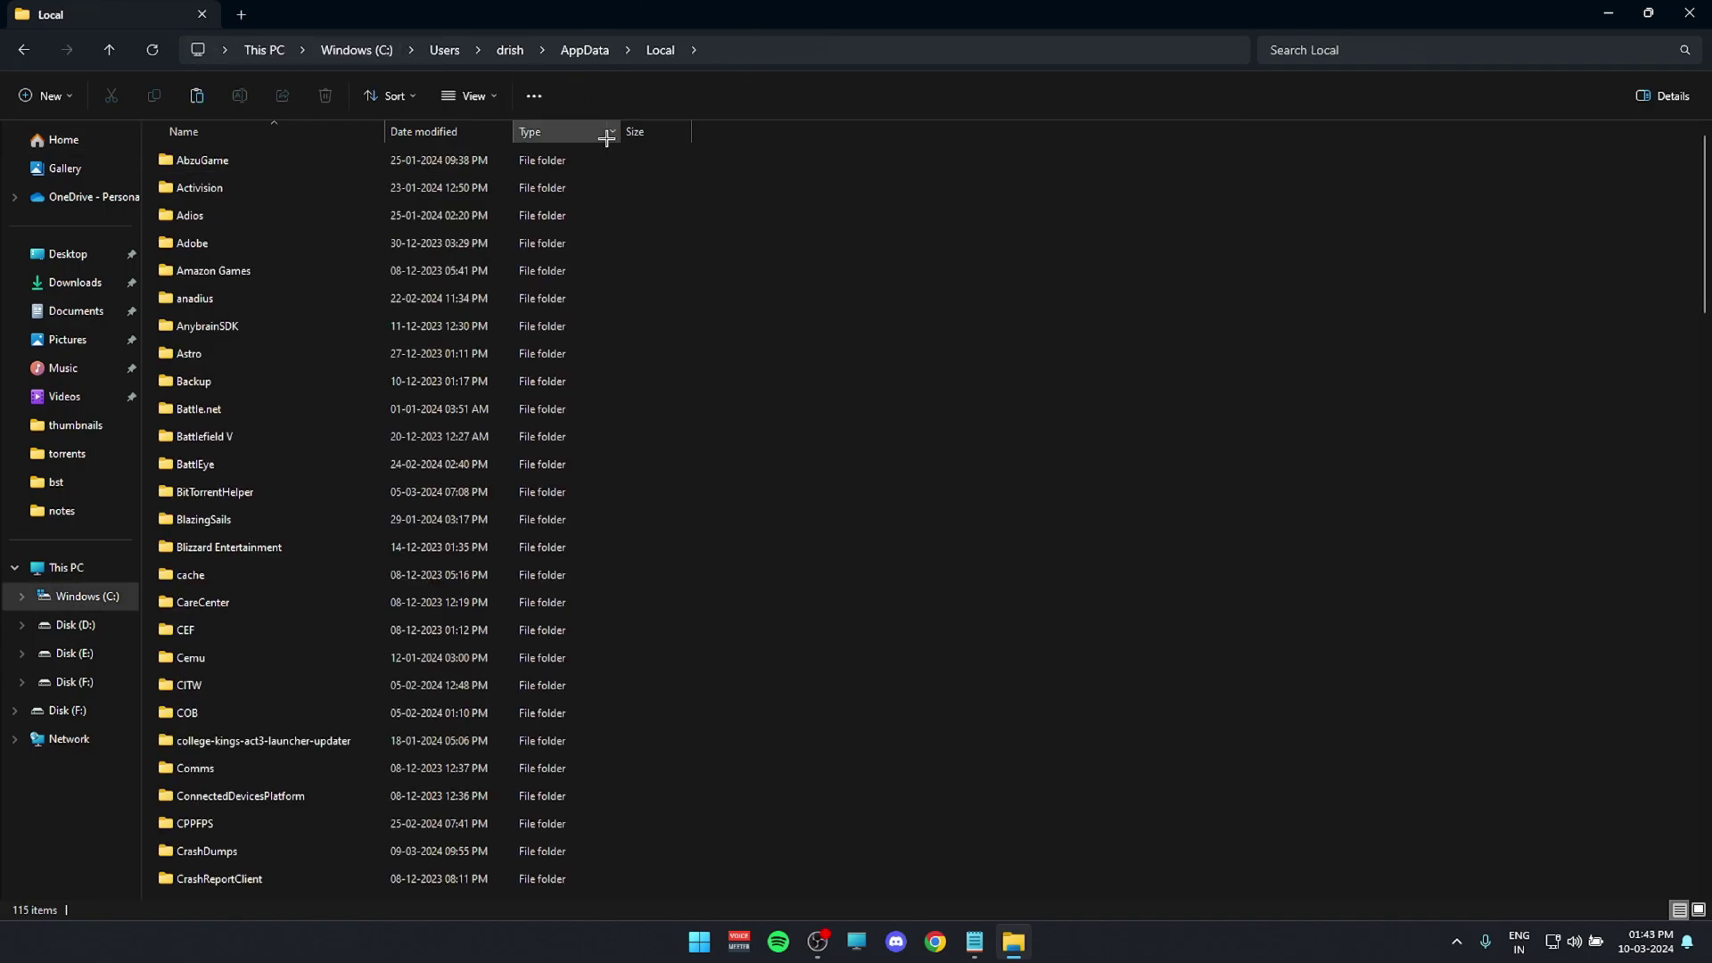
- Paste the copied GameUserSettings file into FortniteGame\Saved\Config\WindowsClient, replacing the existing file
click(420, 304)
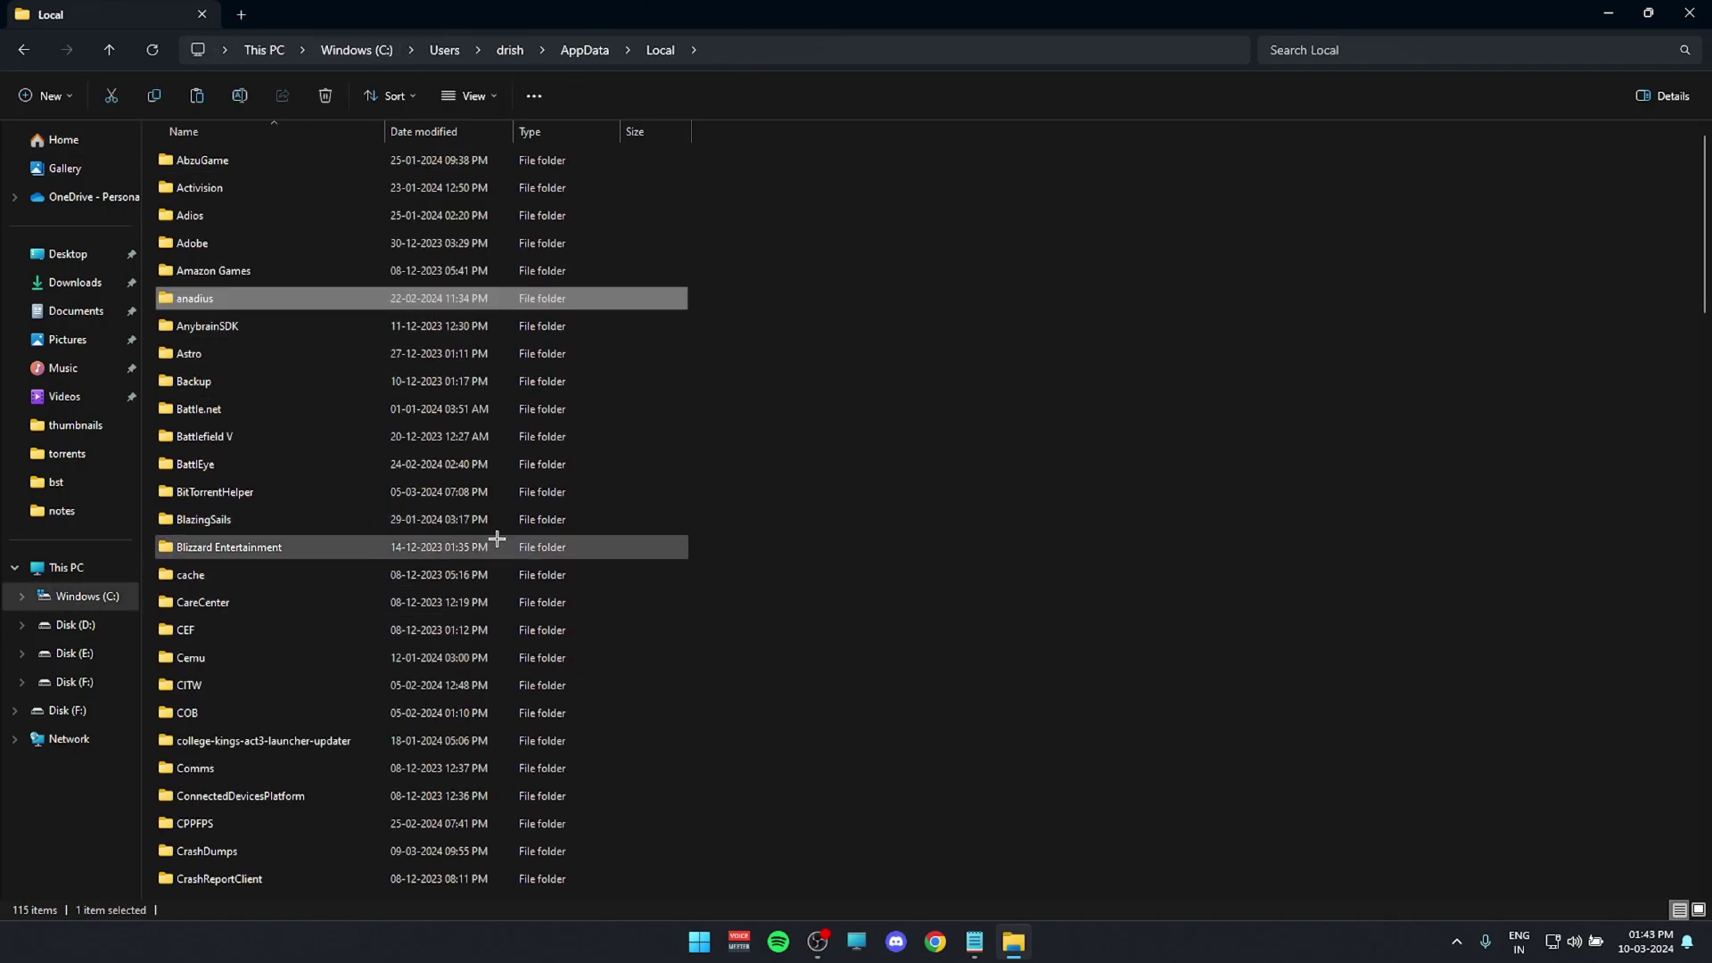
key(f)
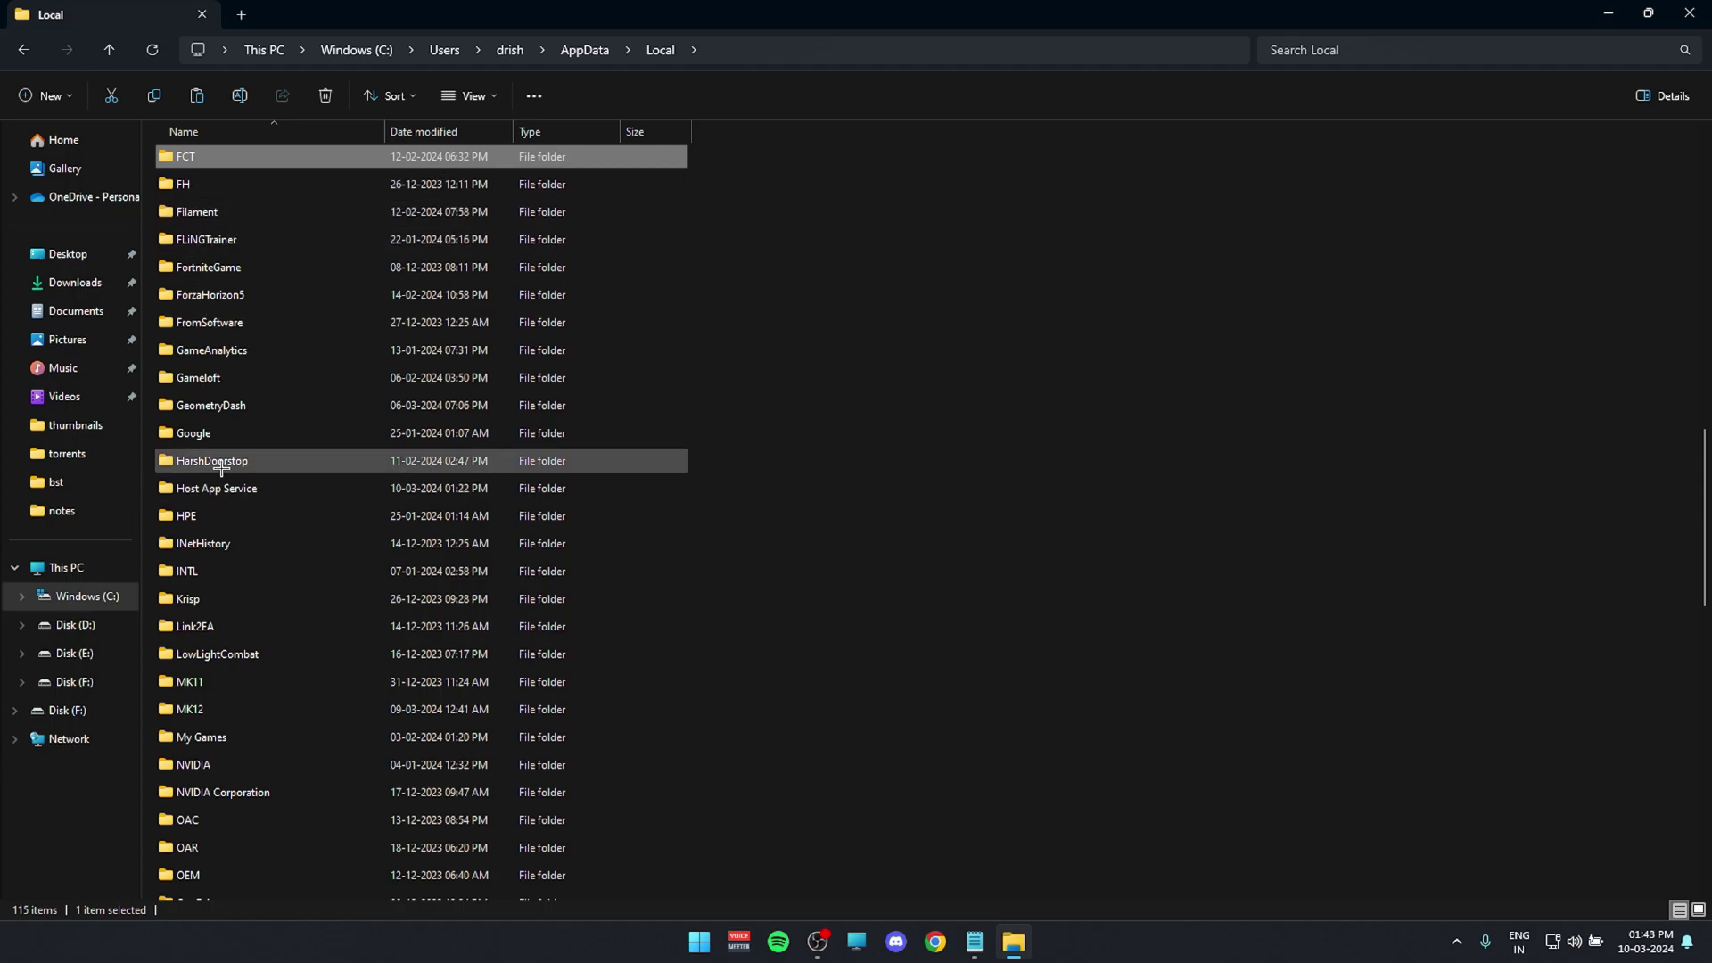
double_click(251, 272)
double_click(258, 160)
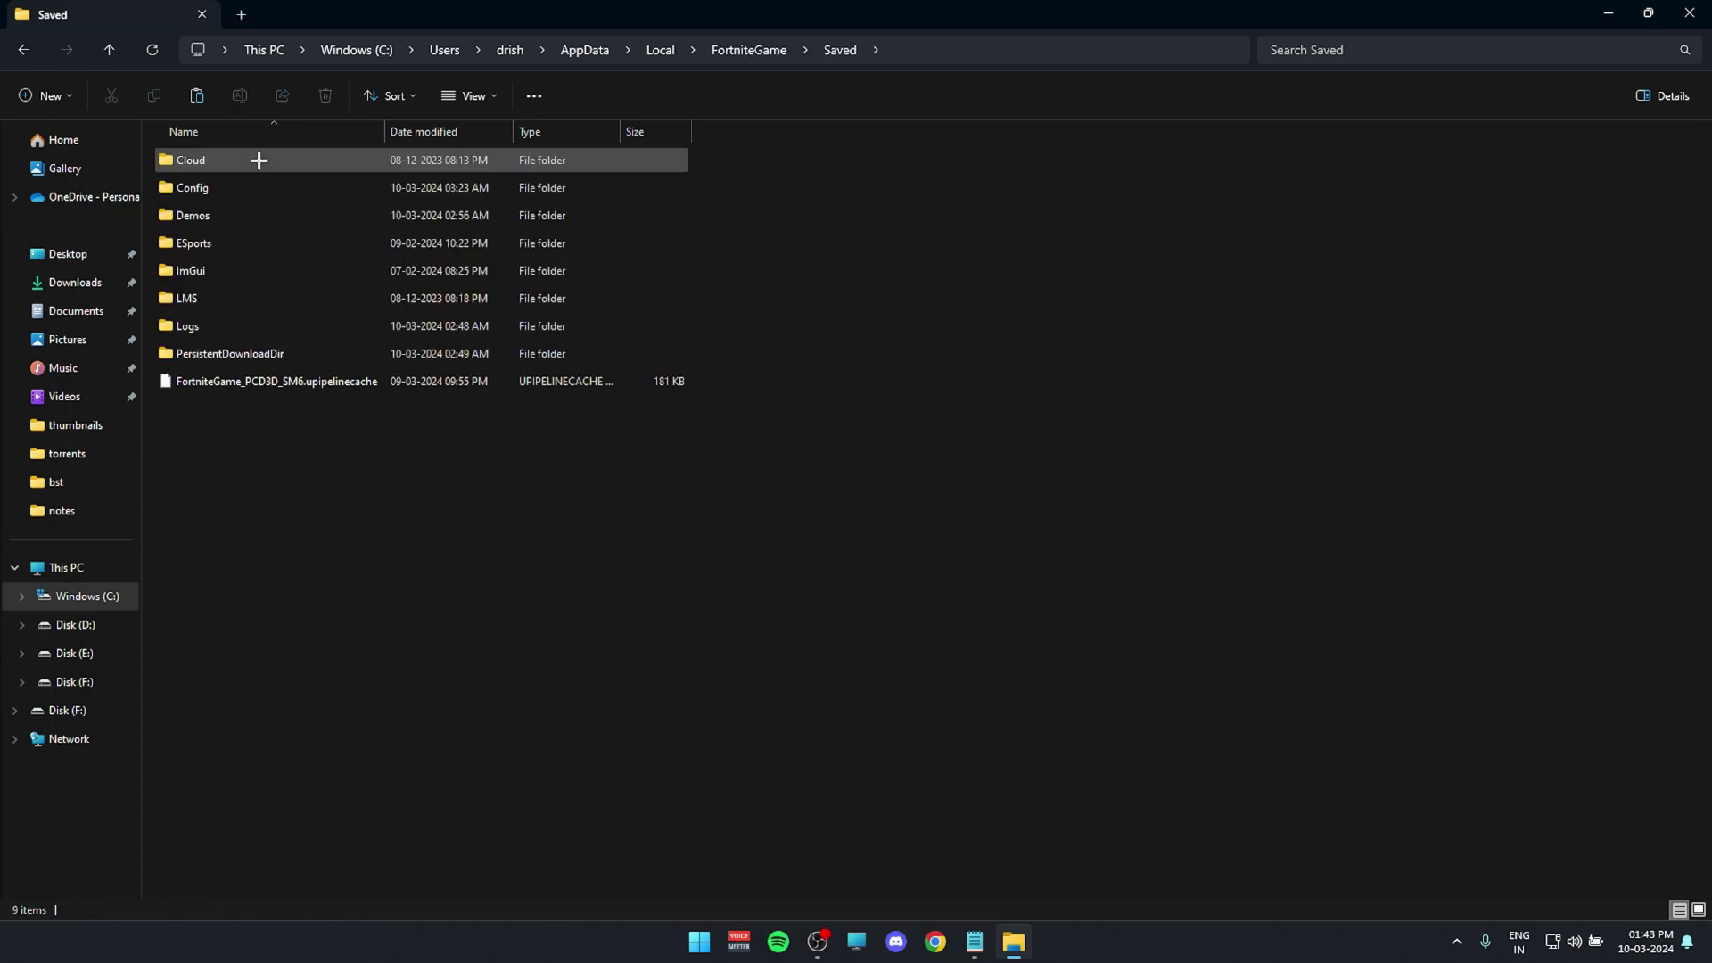
double_click(257, 189)
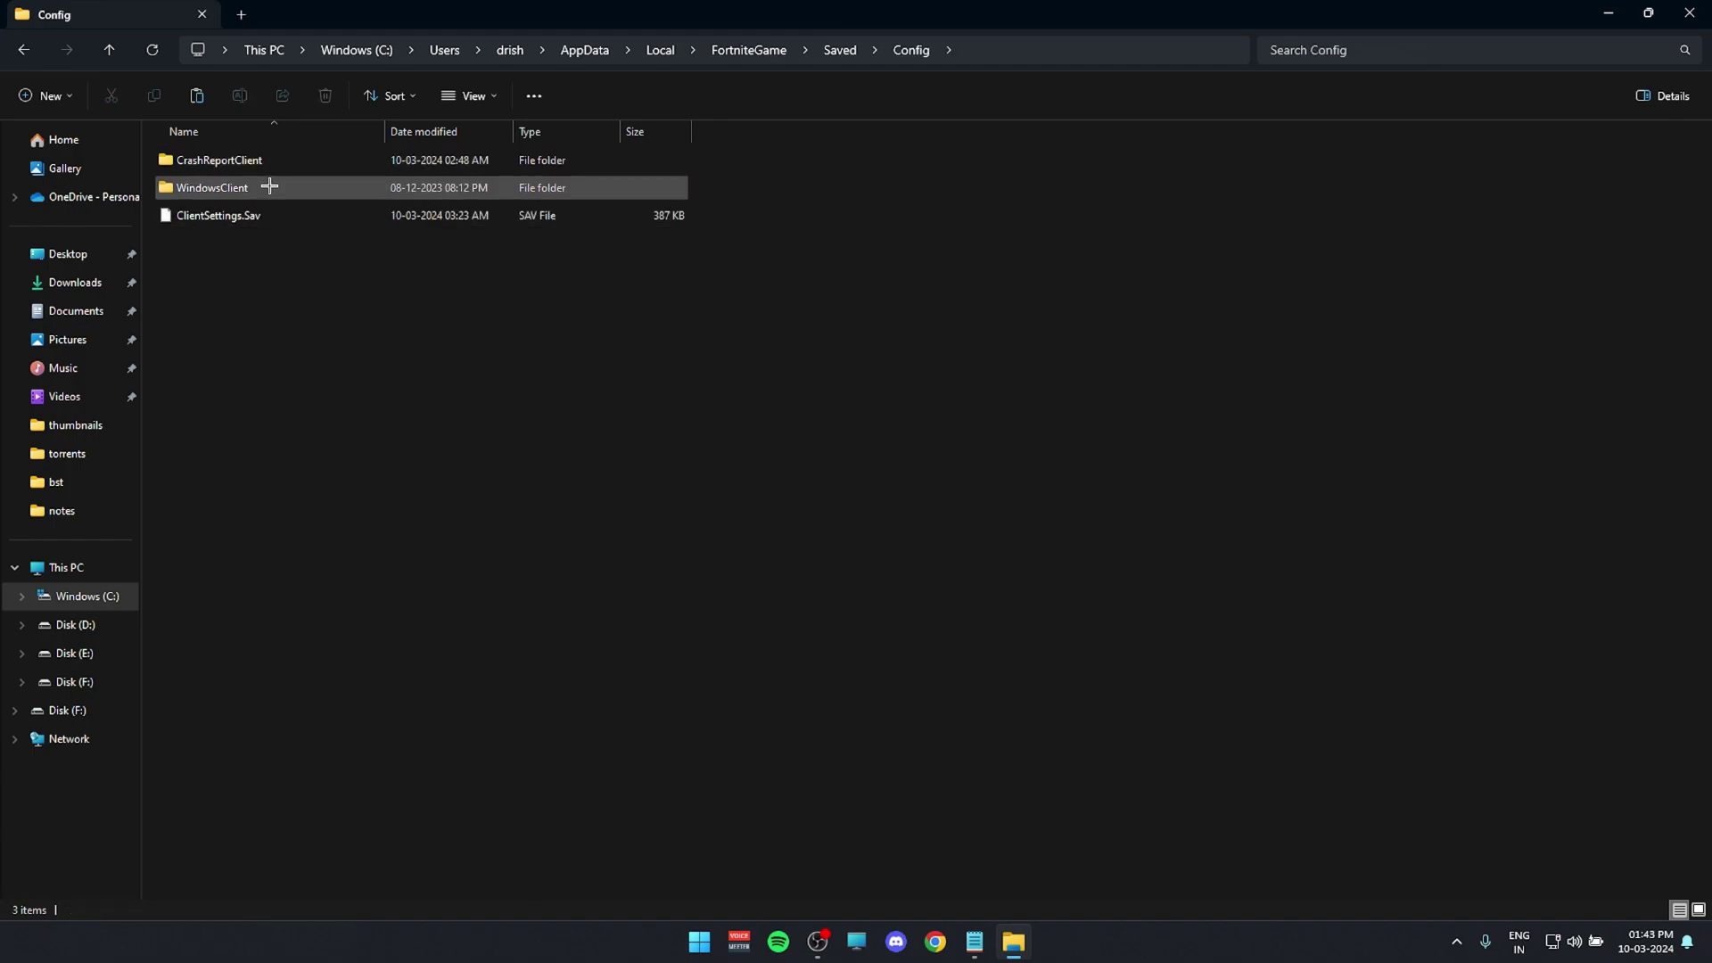
double_click(269, 186)
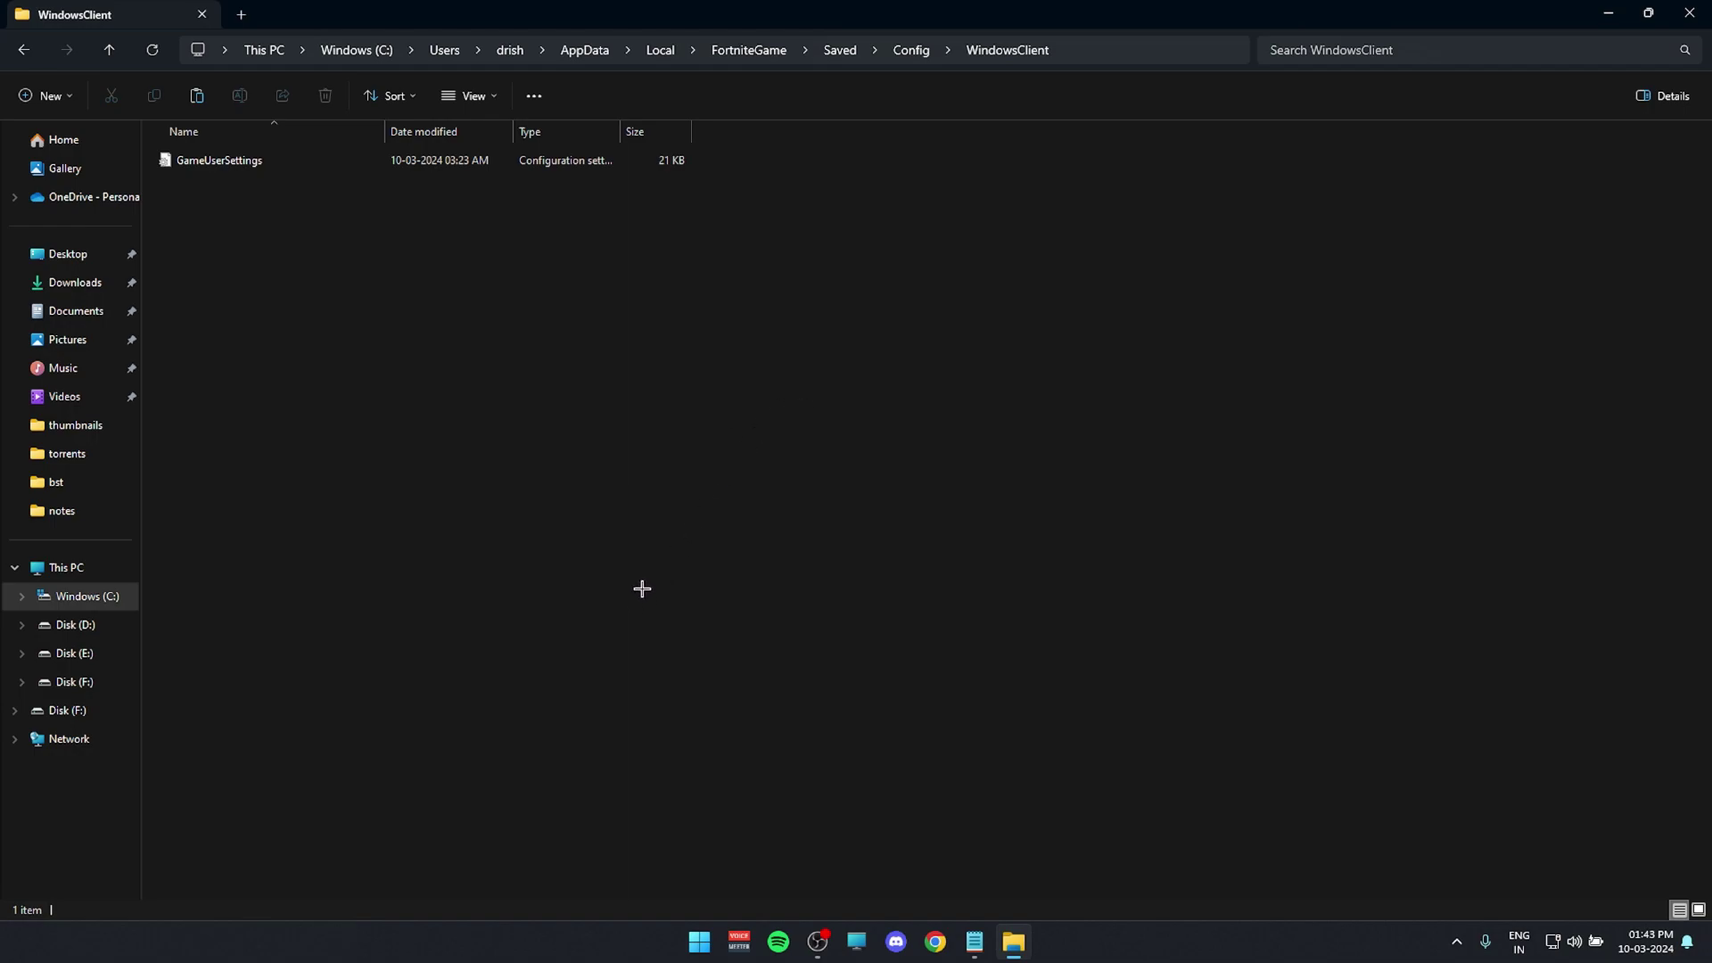
key(ctrl+v)
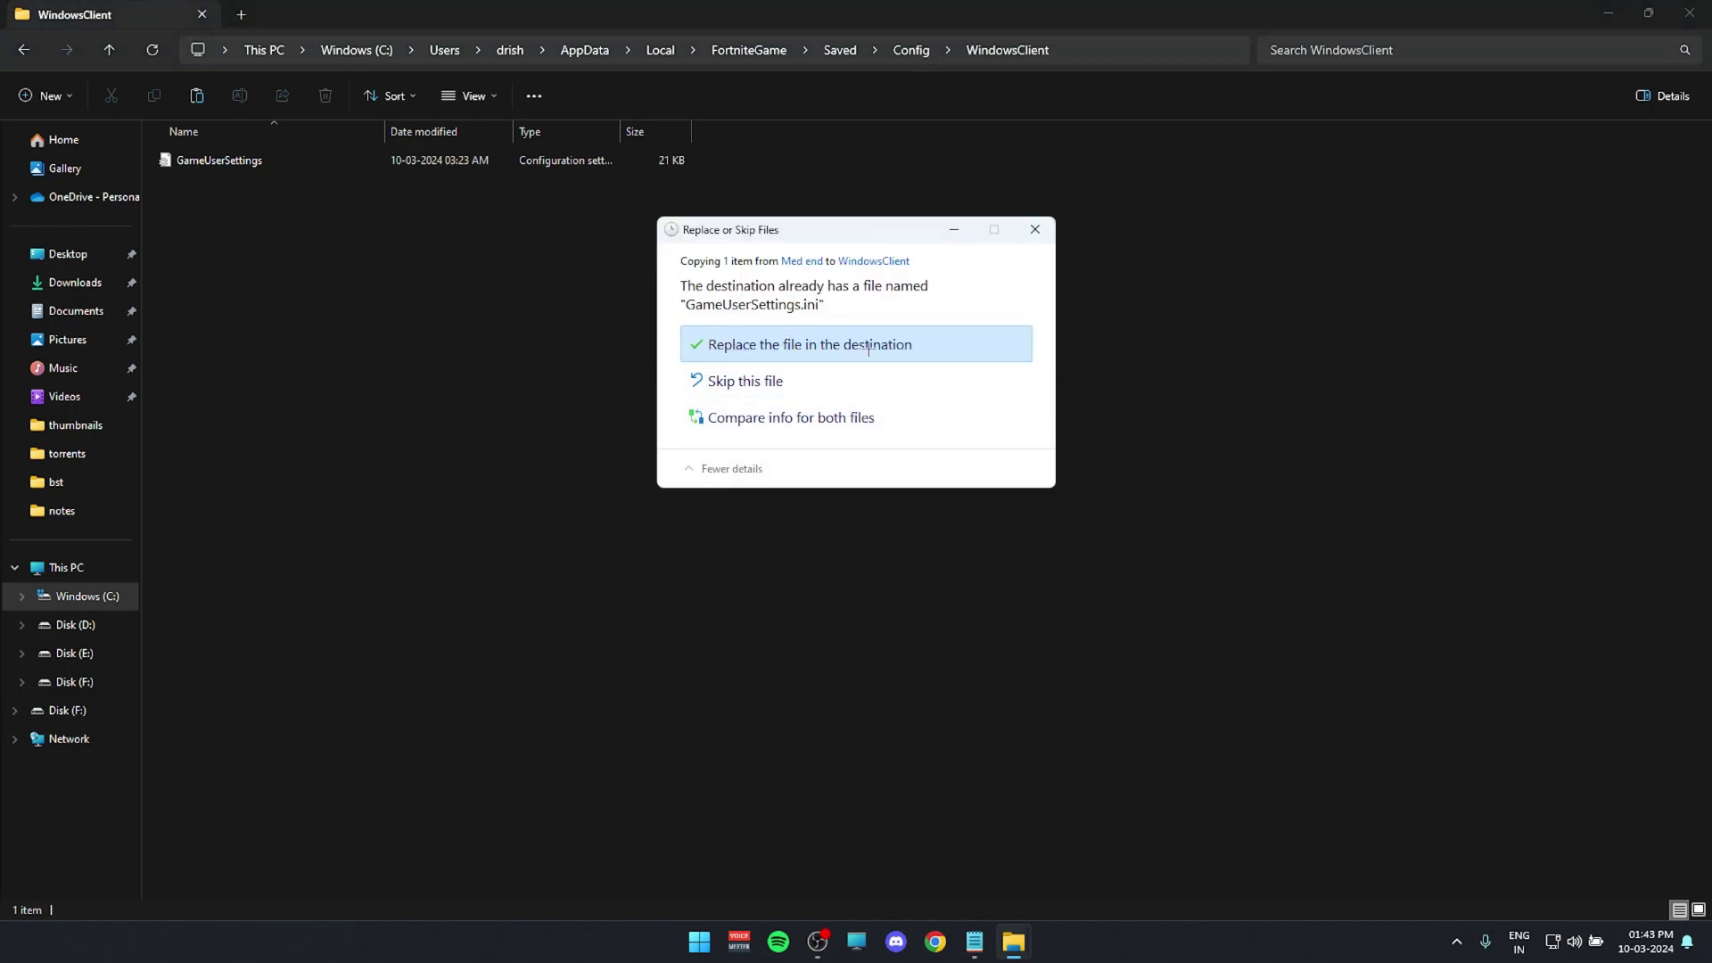
click(820, 348)
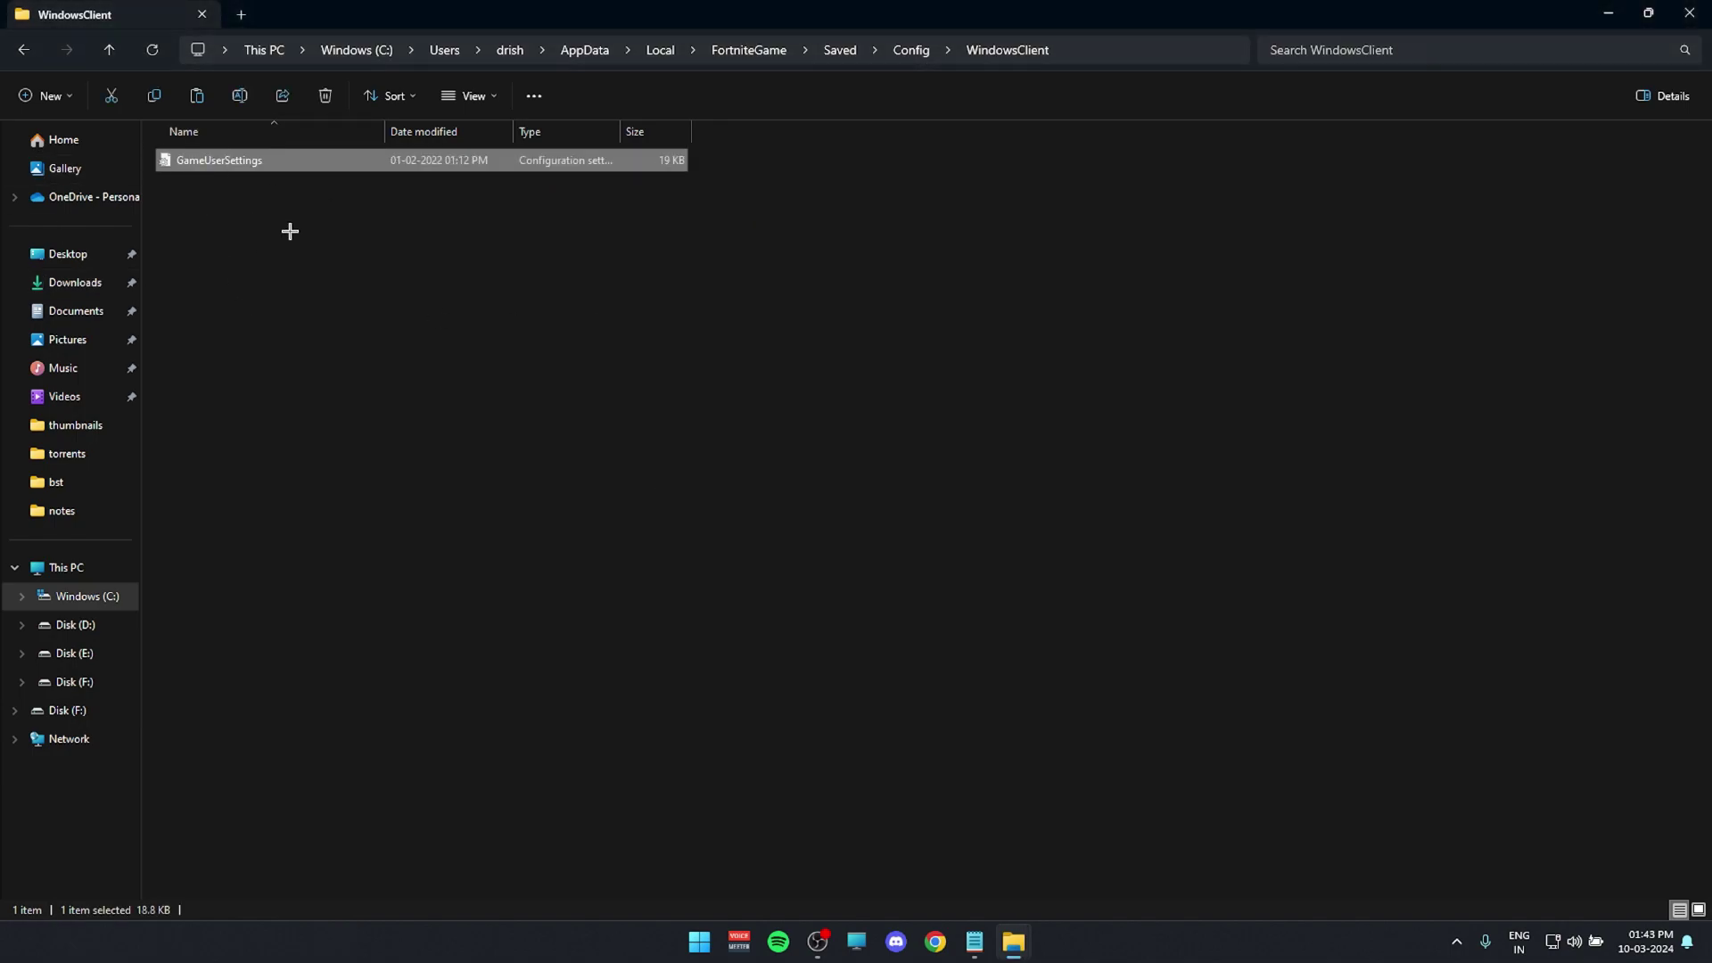
- Open the replaced GameUserSettings file in Notepad, reduce its text zoom to 150% and maximize the window
click(214, 190)
click(187, 165)
right_click(187, 165)
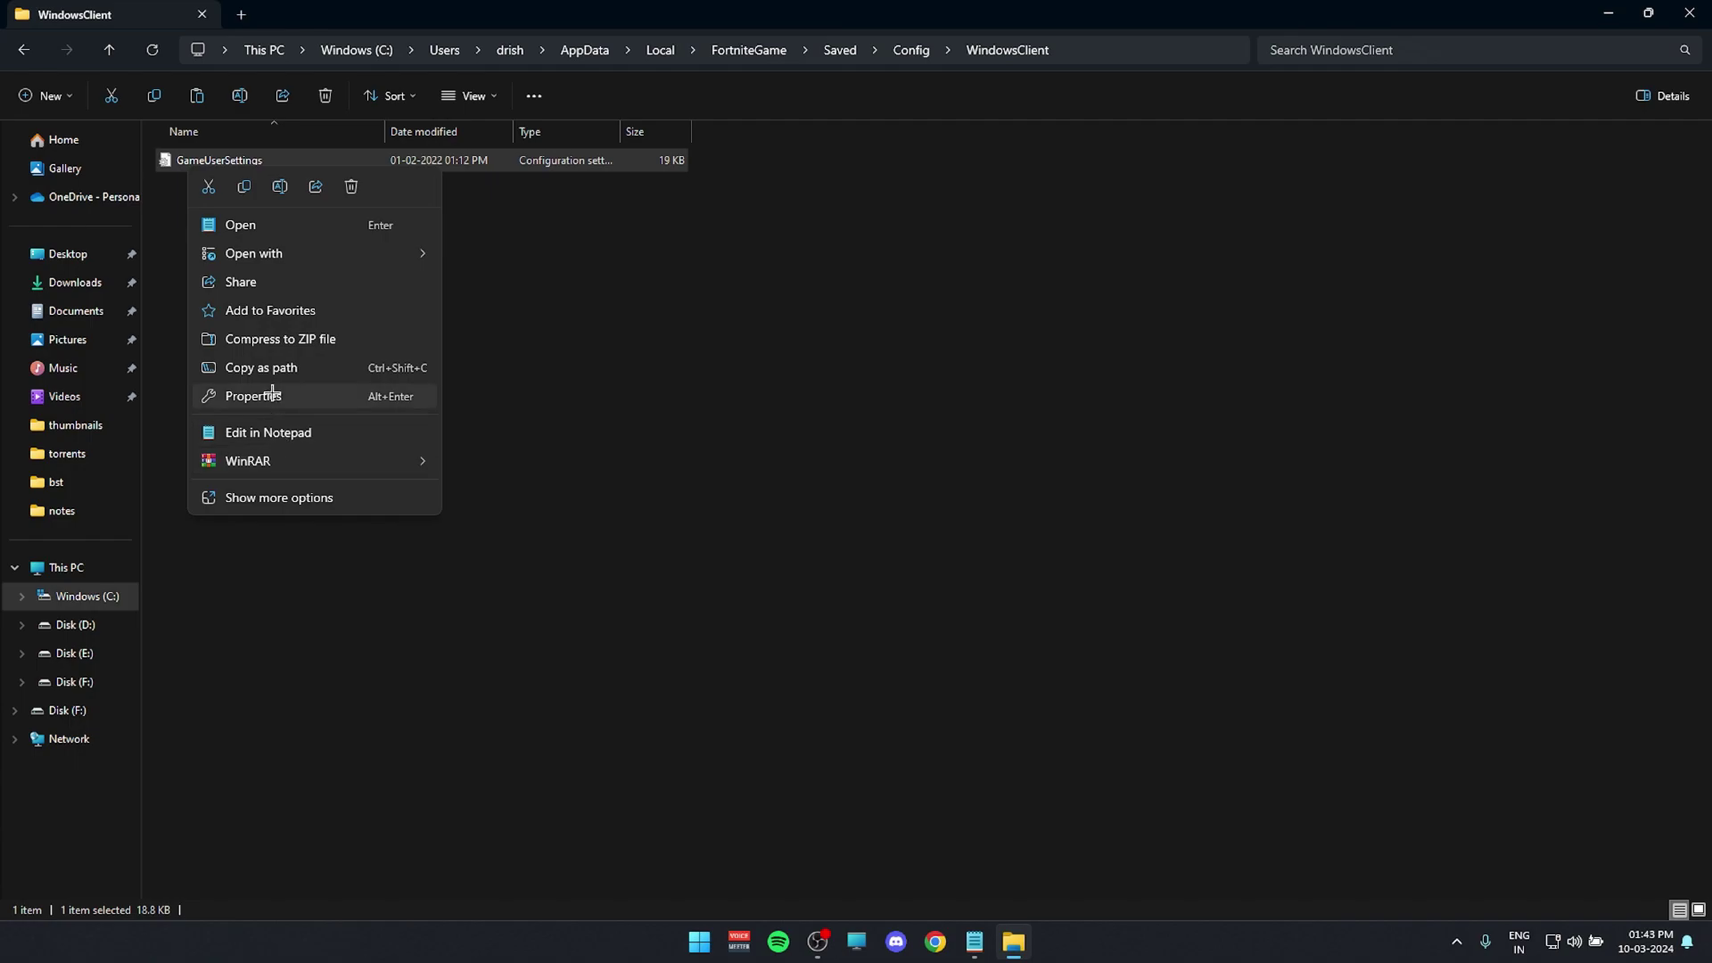
mouse_move(336, 253)
click(508, 255)
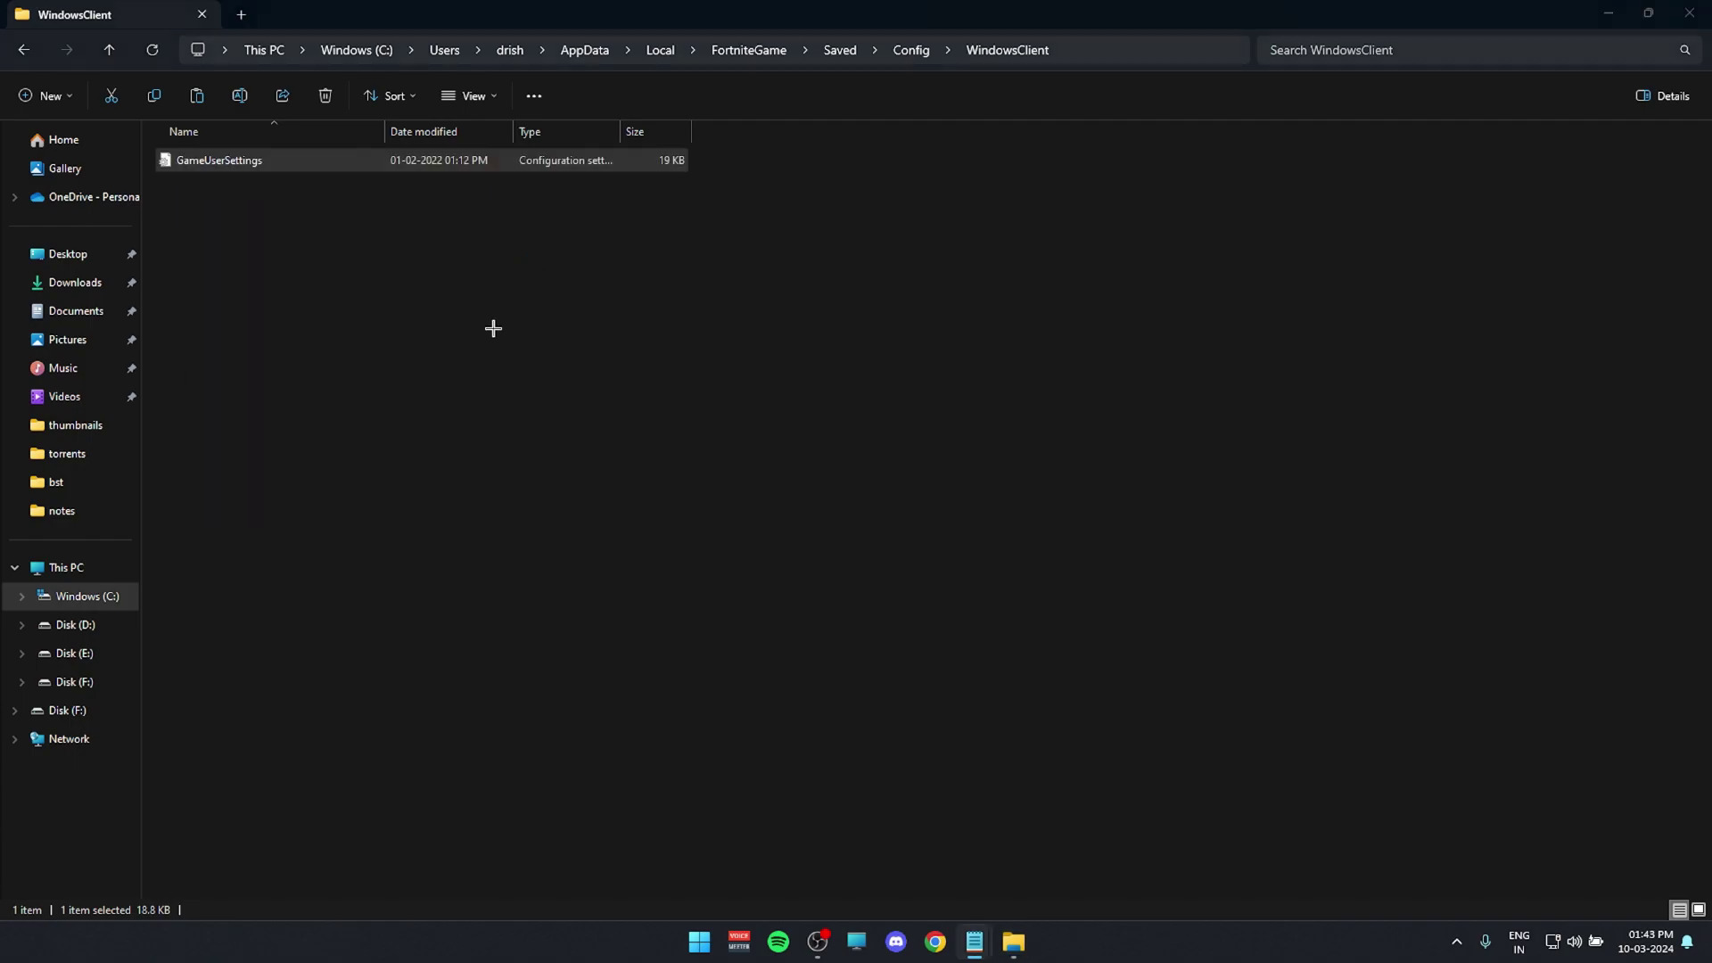
drag(1413, 294, 731, 234)
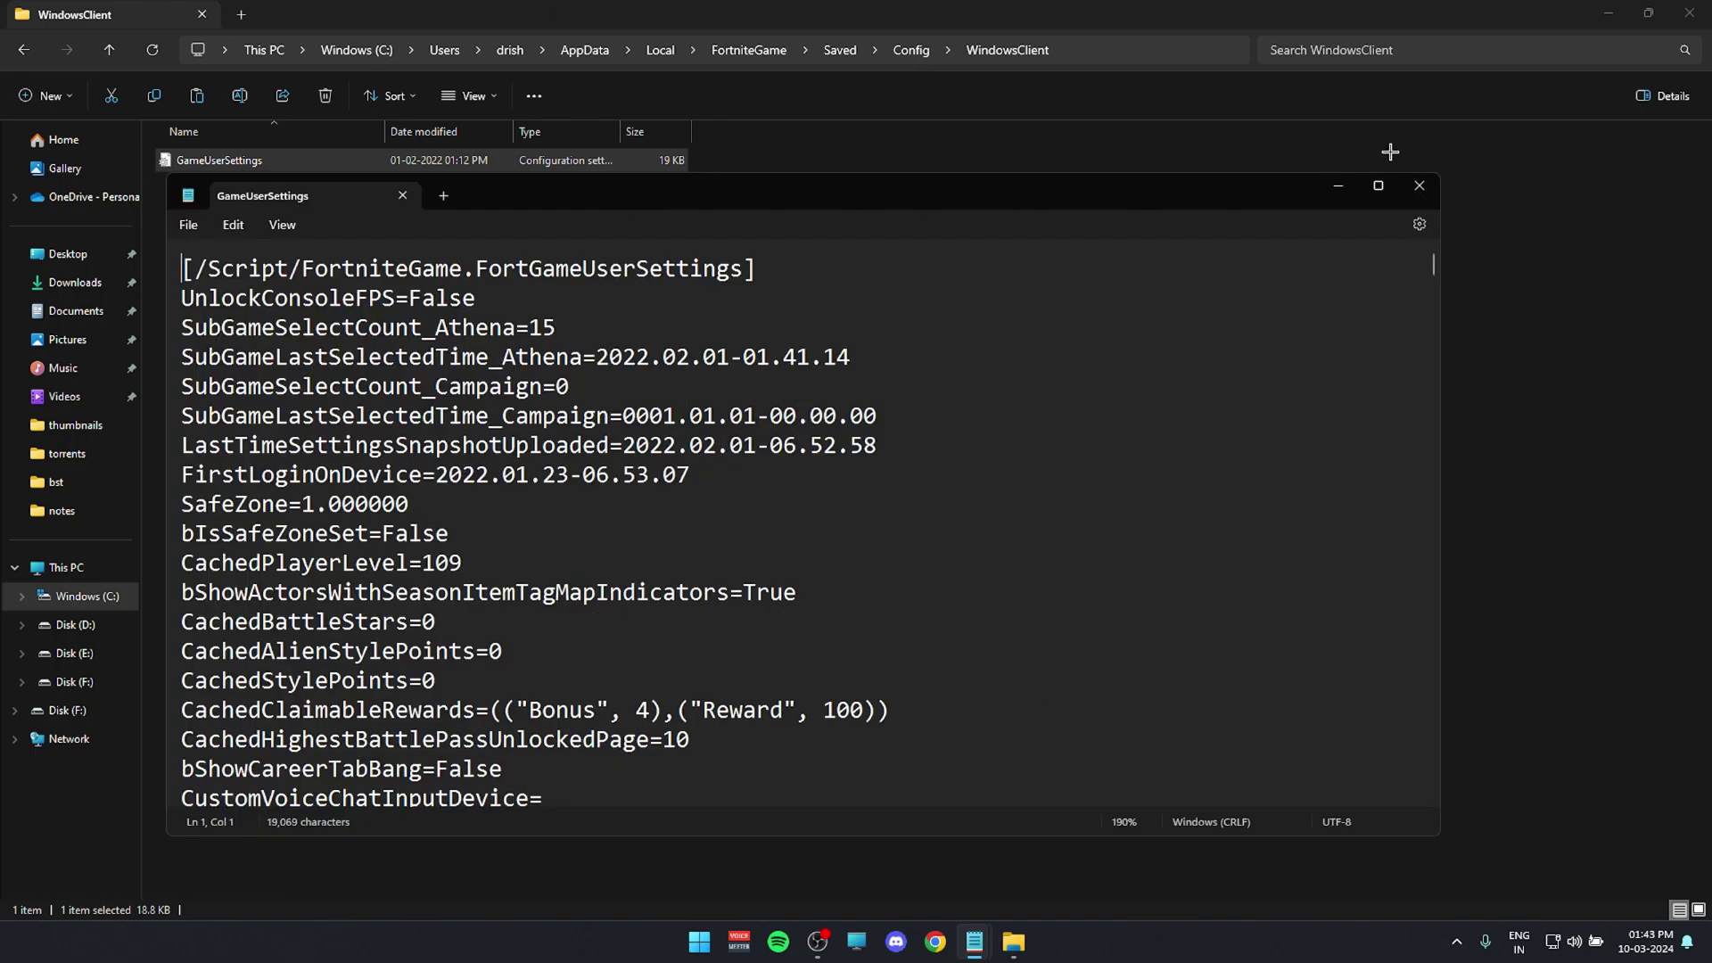
ctrl+scroll(1038, 486, down, 4)
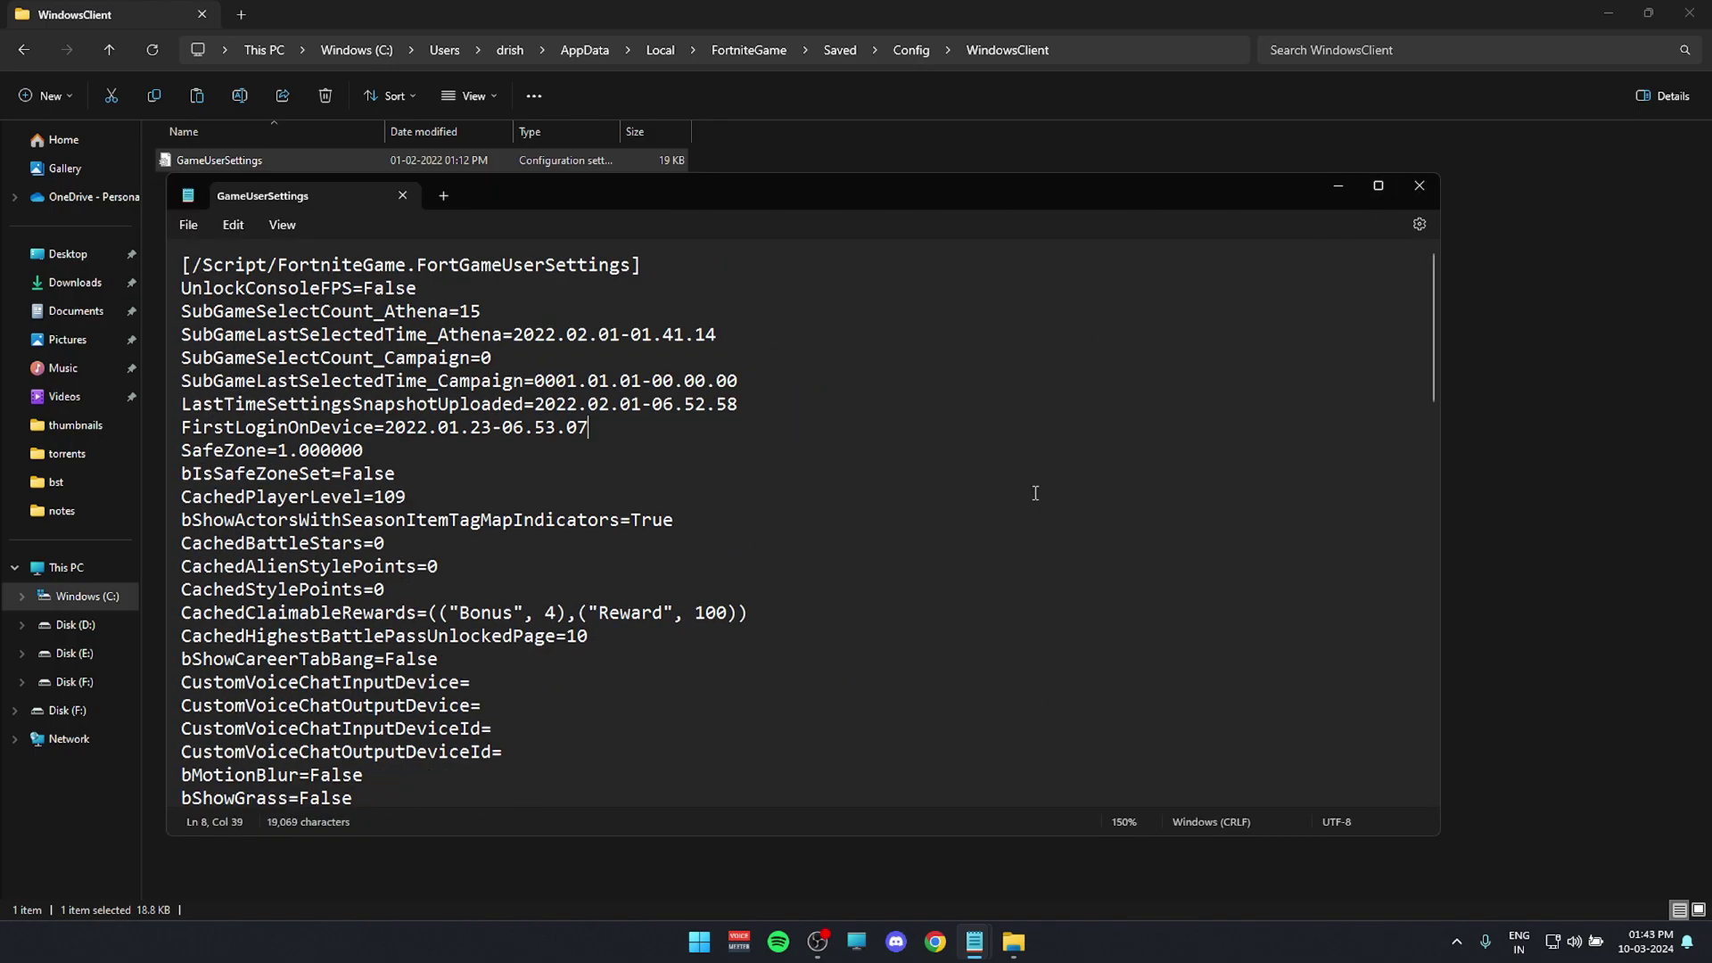
click(1377, 185)
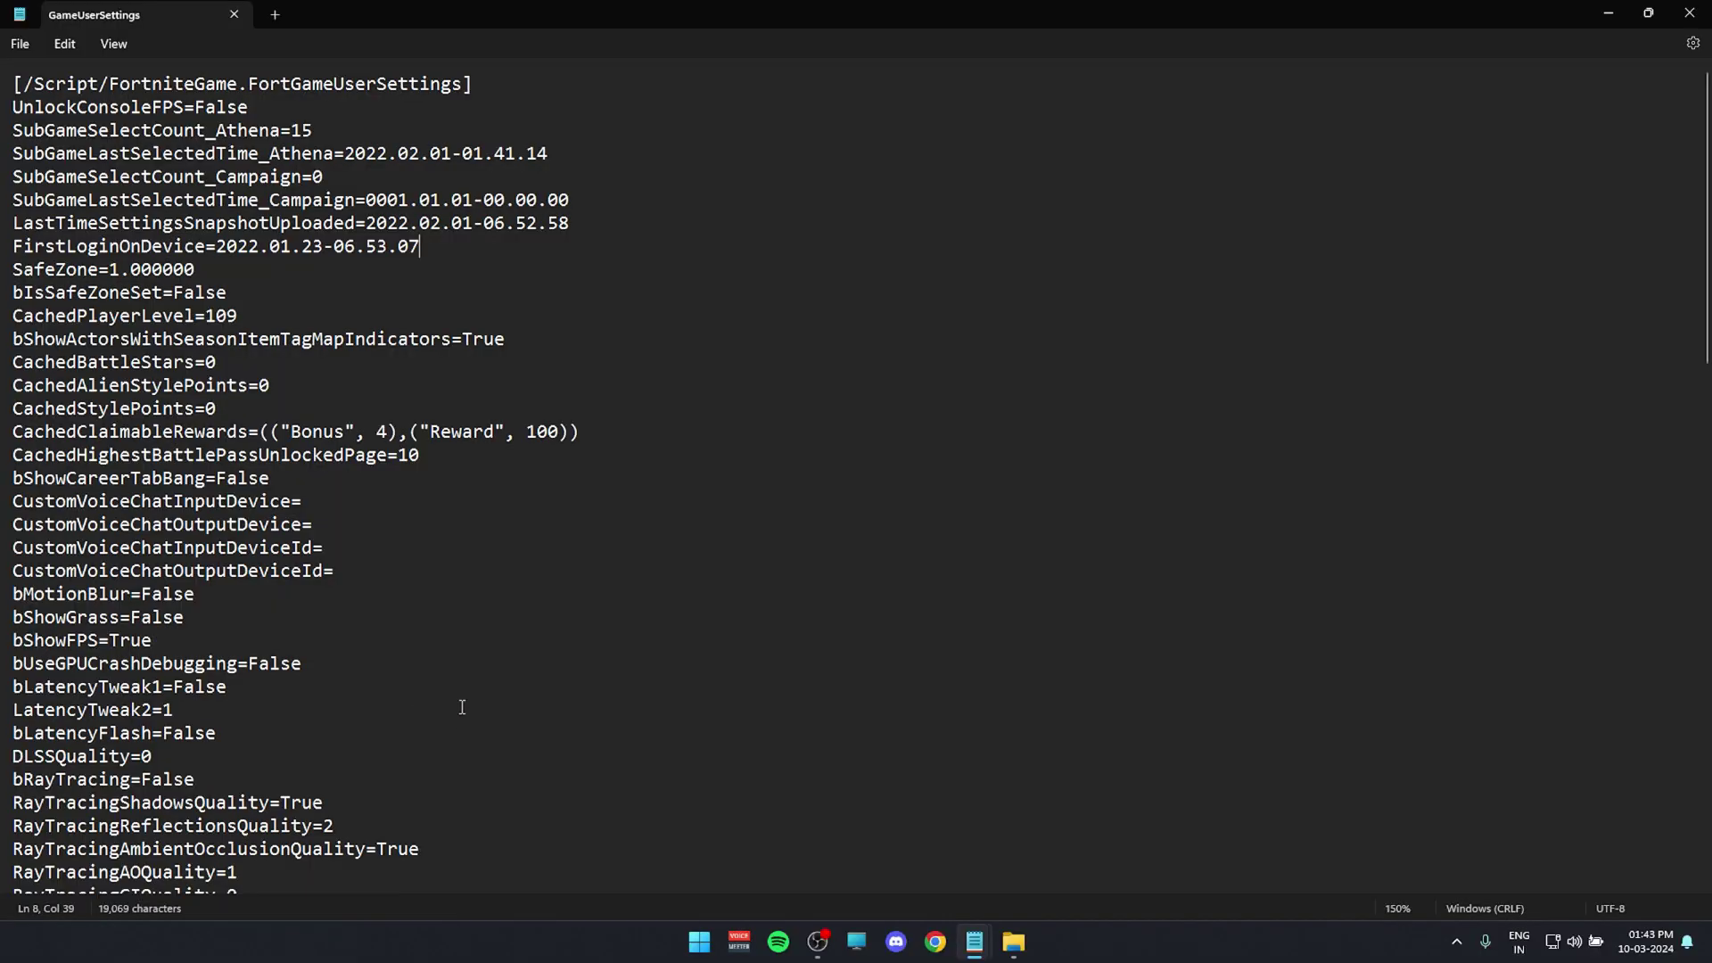
- Set the resolution, desired screen and last-confirmed widths to 1980 and heights to 1080 in GameUserSettings, save, and minimize Notepad
scroll(462, 707, down, 20)
scroll(457, 711, down, 15)
scroll(368, 504, up, 4)
scroll(374, 535, down, 13)
scroll(398, 649, down, 13)
scroll(412, 605, down, 2)
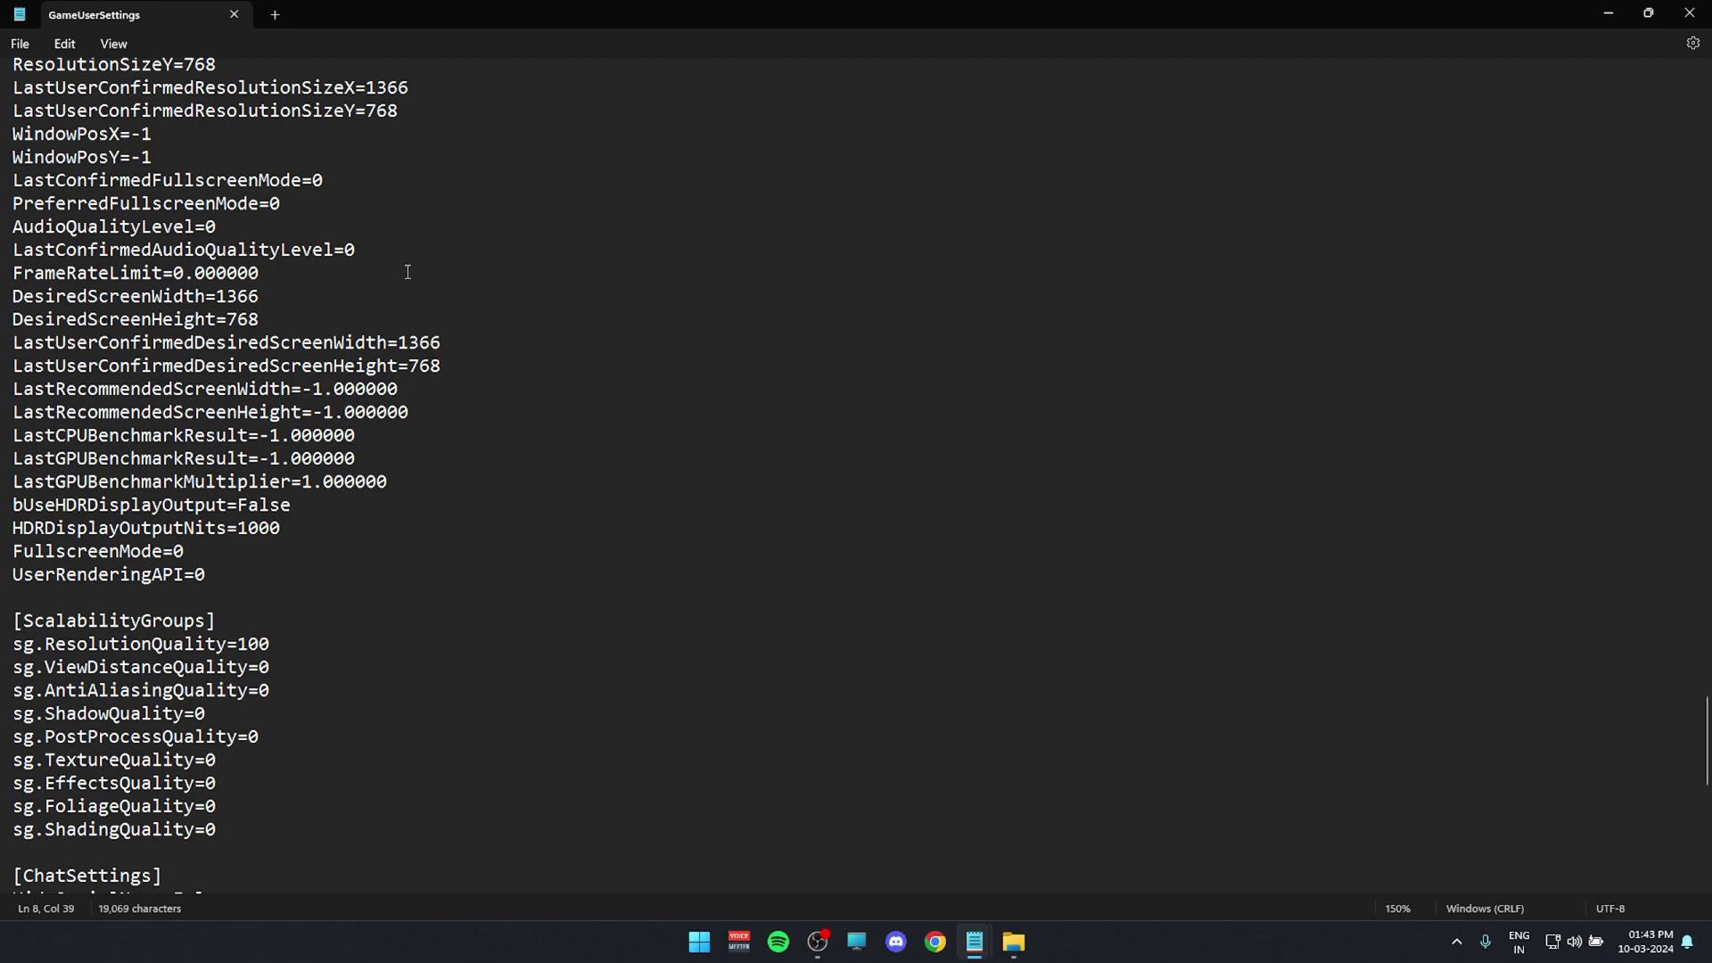
scroll(399, 266, up, 3)
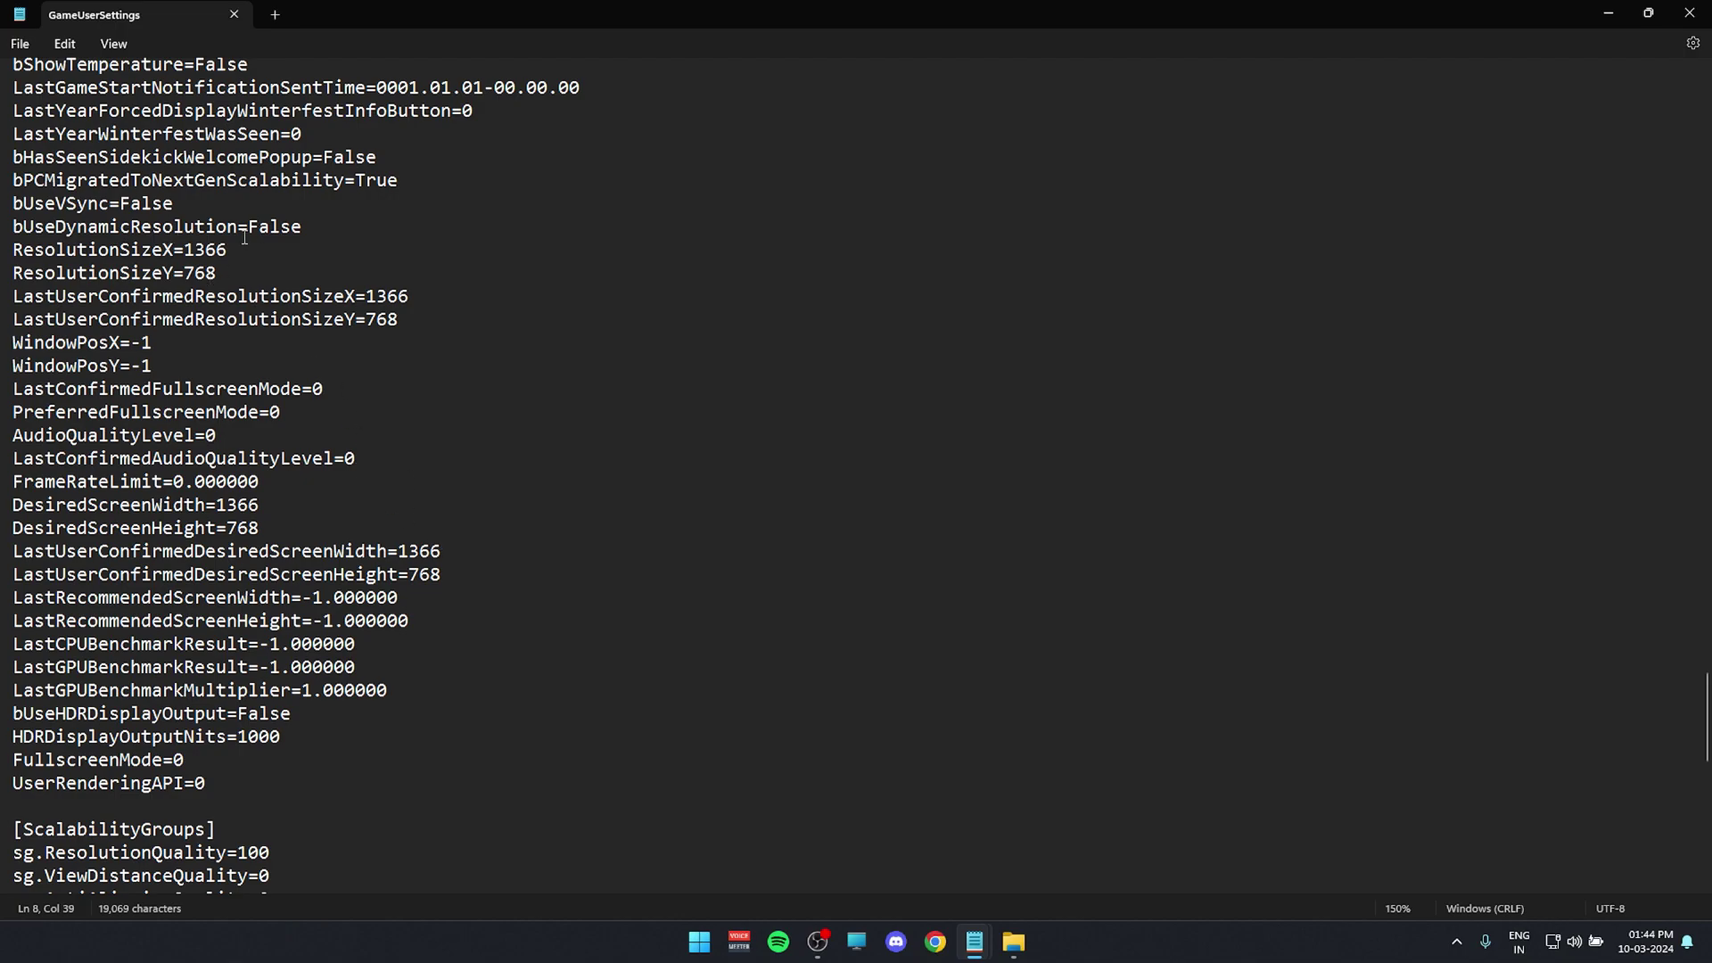
drag(185, 248, 235, 247)
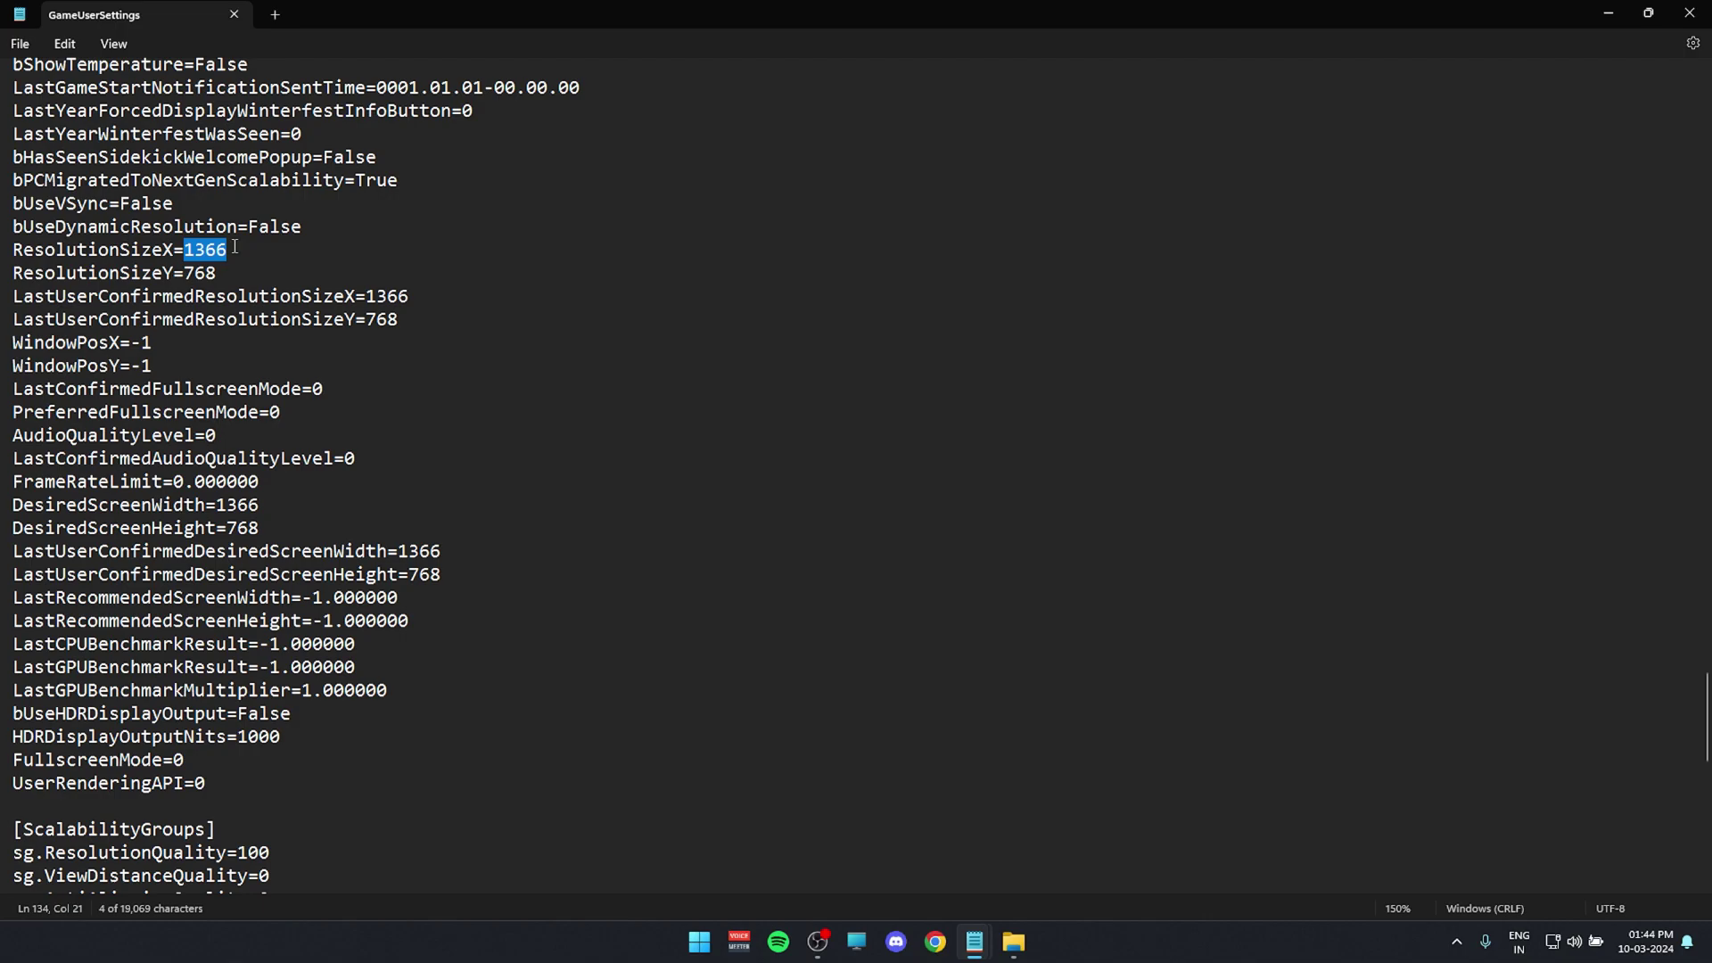
text(198)
key(BackSpace)
key(BackSpace)
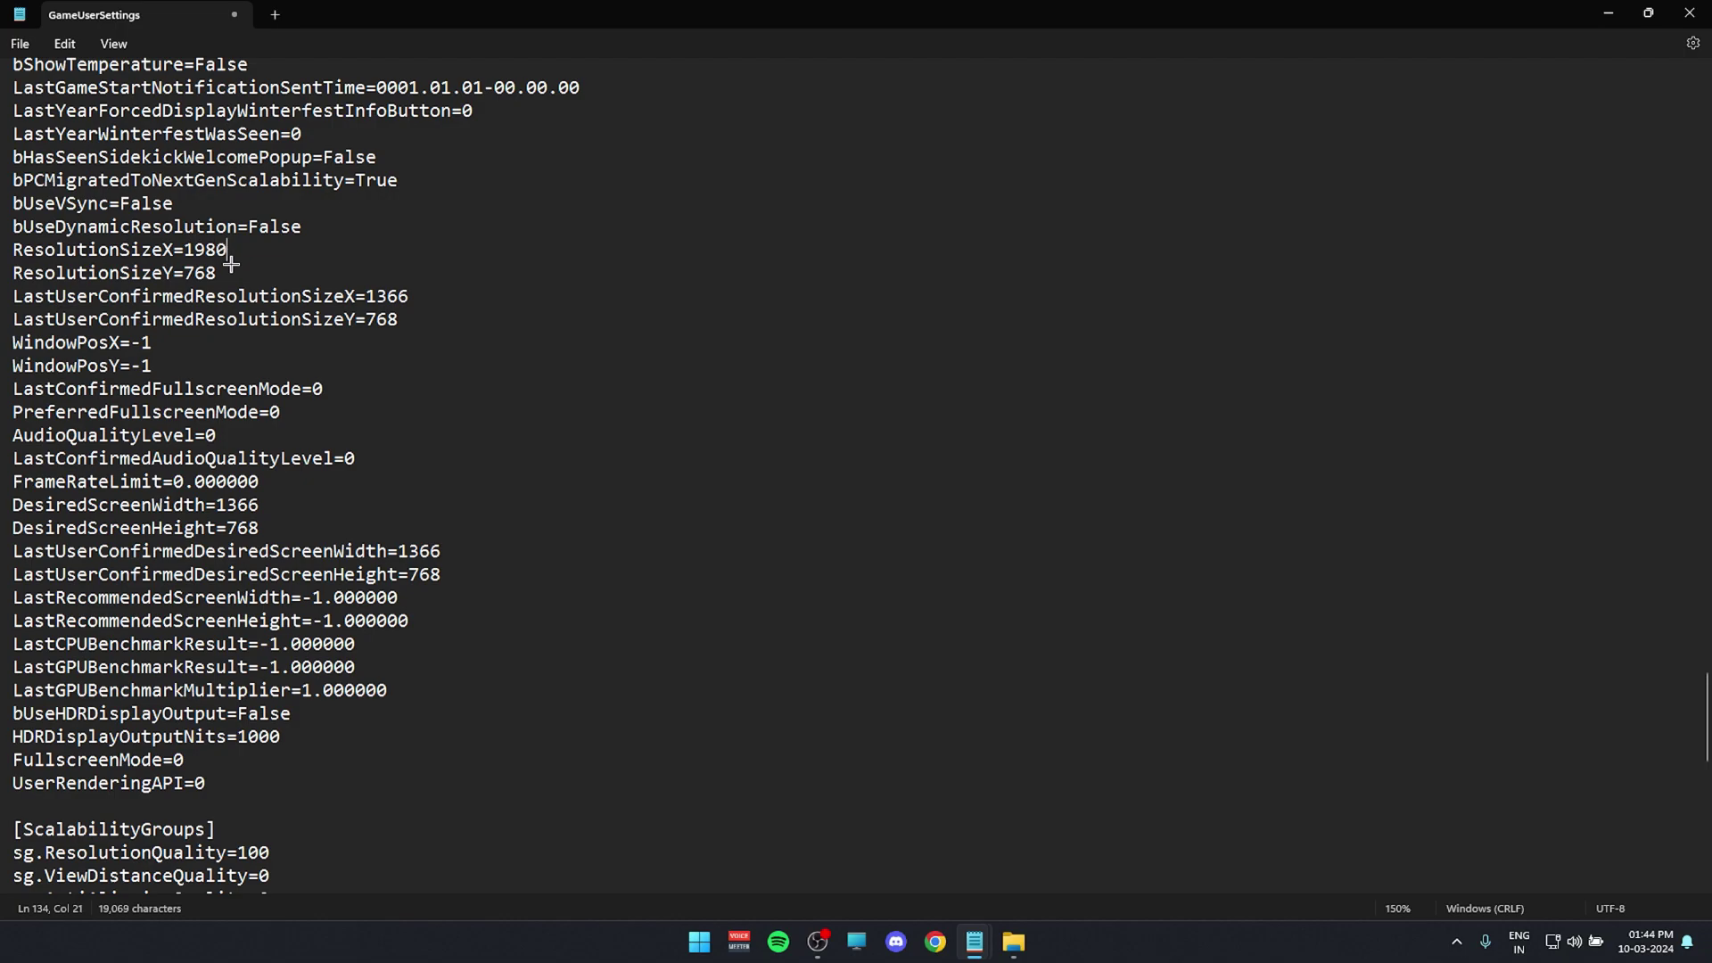
drag(216, 271, 185, 273)
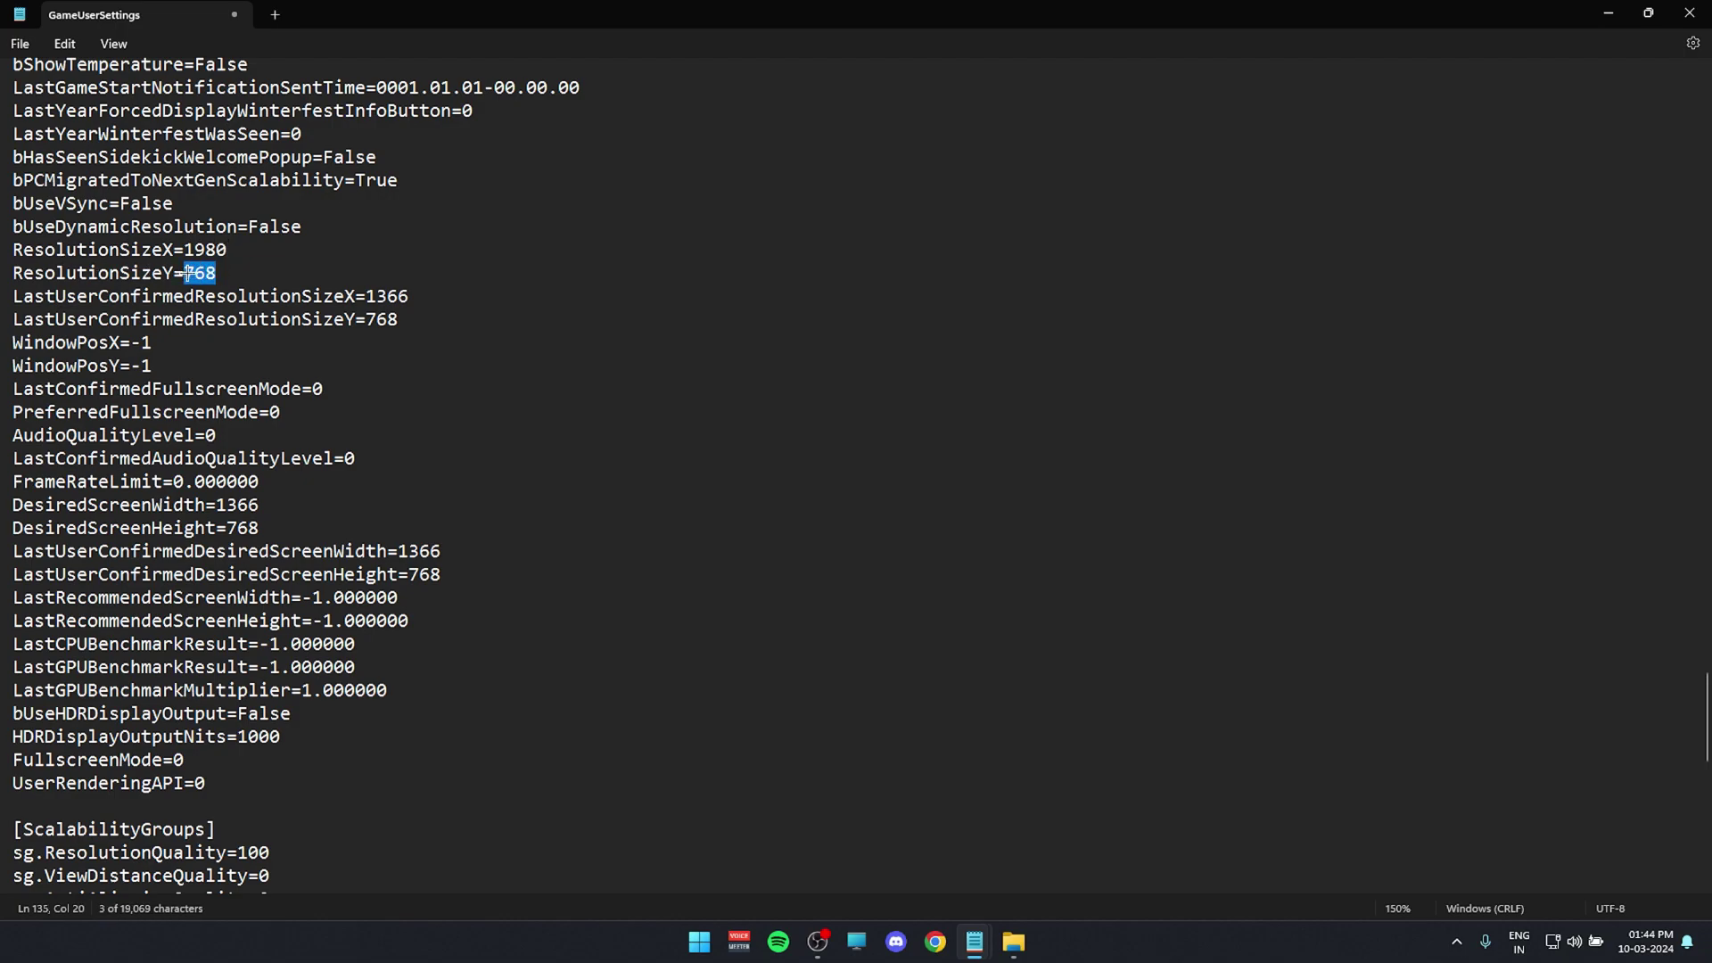
text(1080)
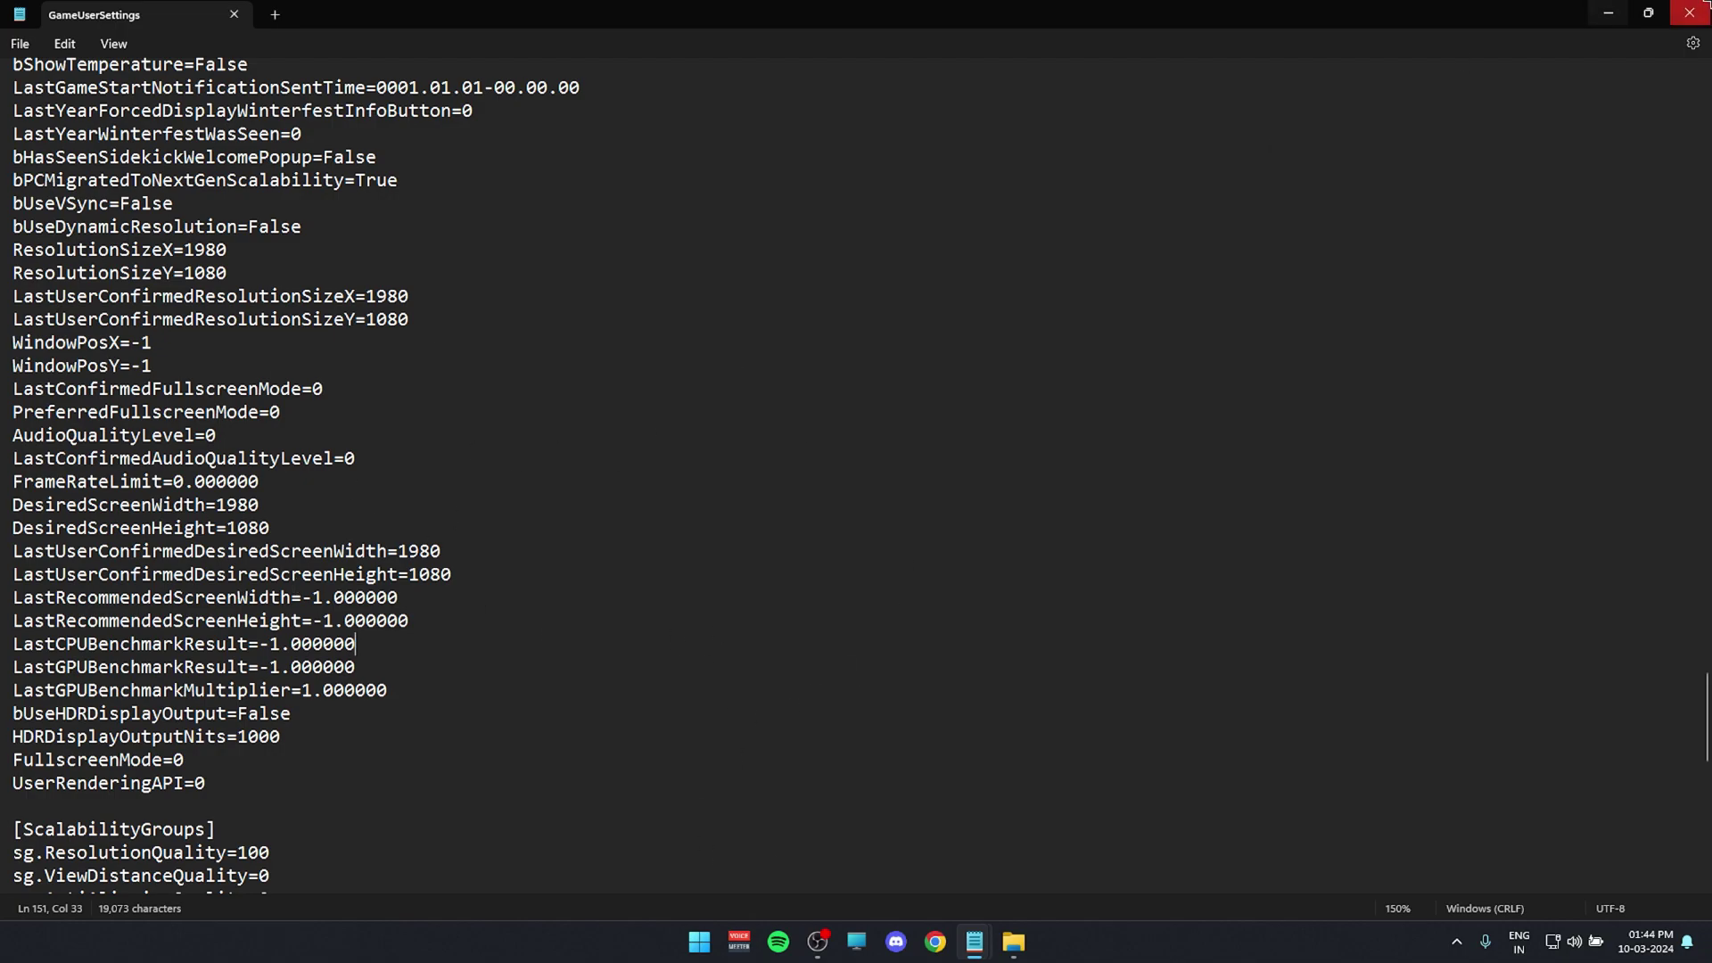
click(1609, 13)
- Check the read-only attribute in the WindowsClient folder's properties and close them without changes
right_click(214, 150)
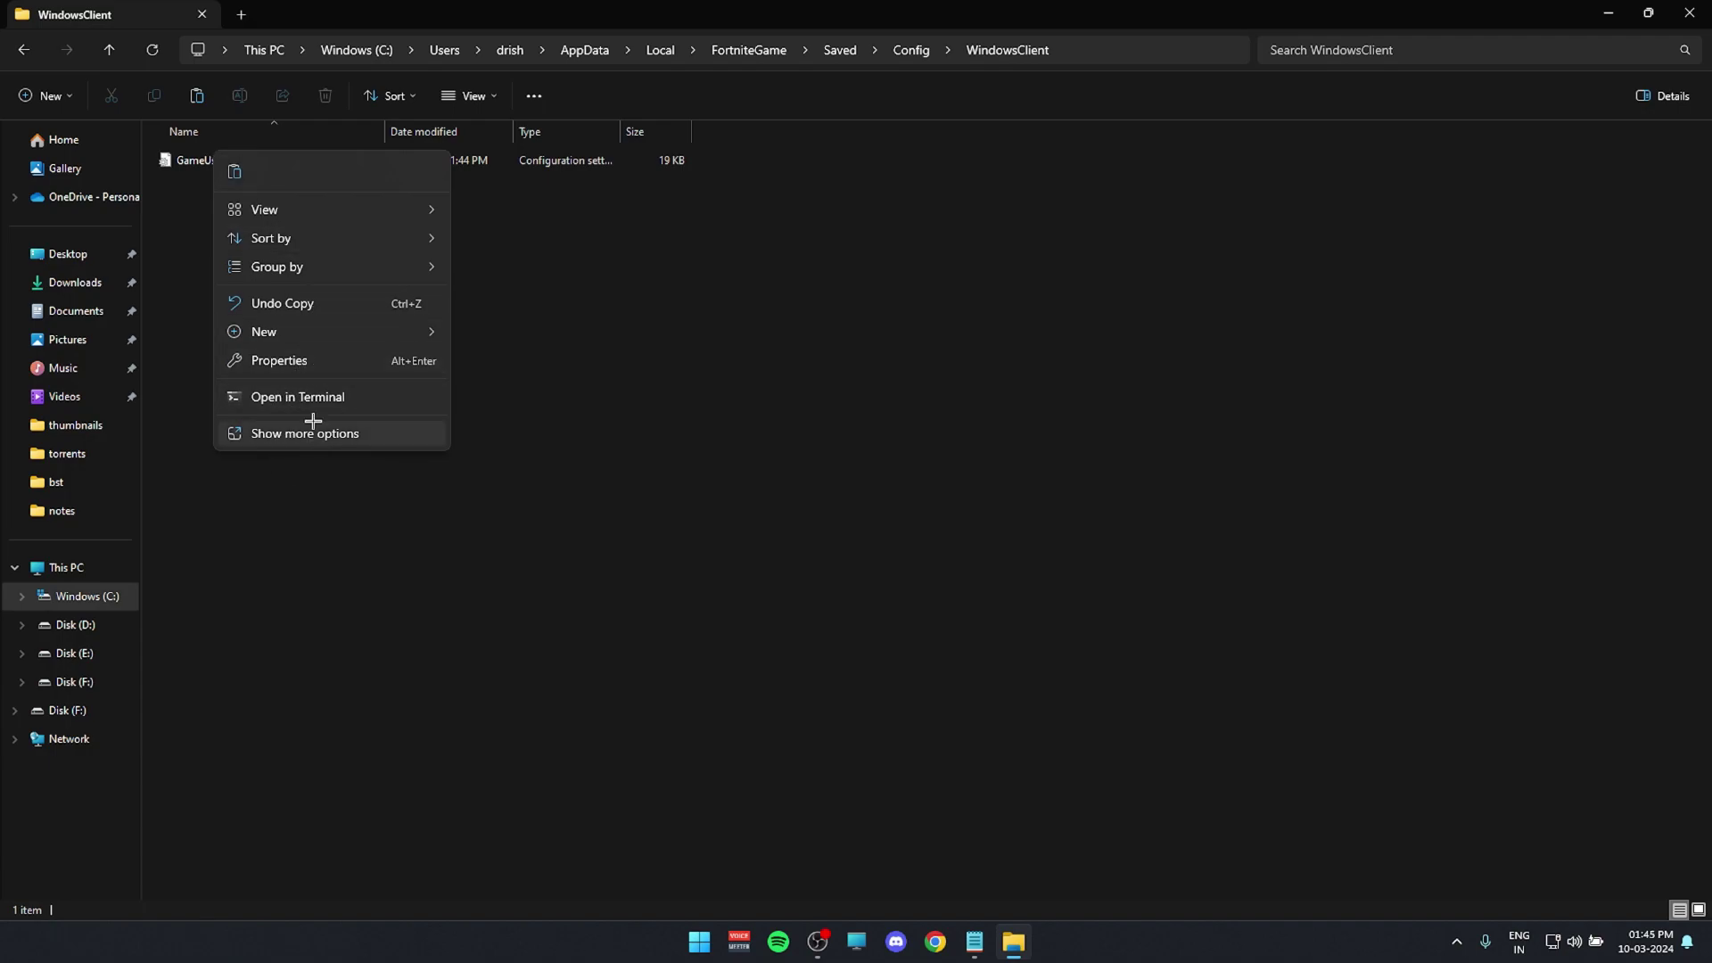
click(319, 362)
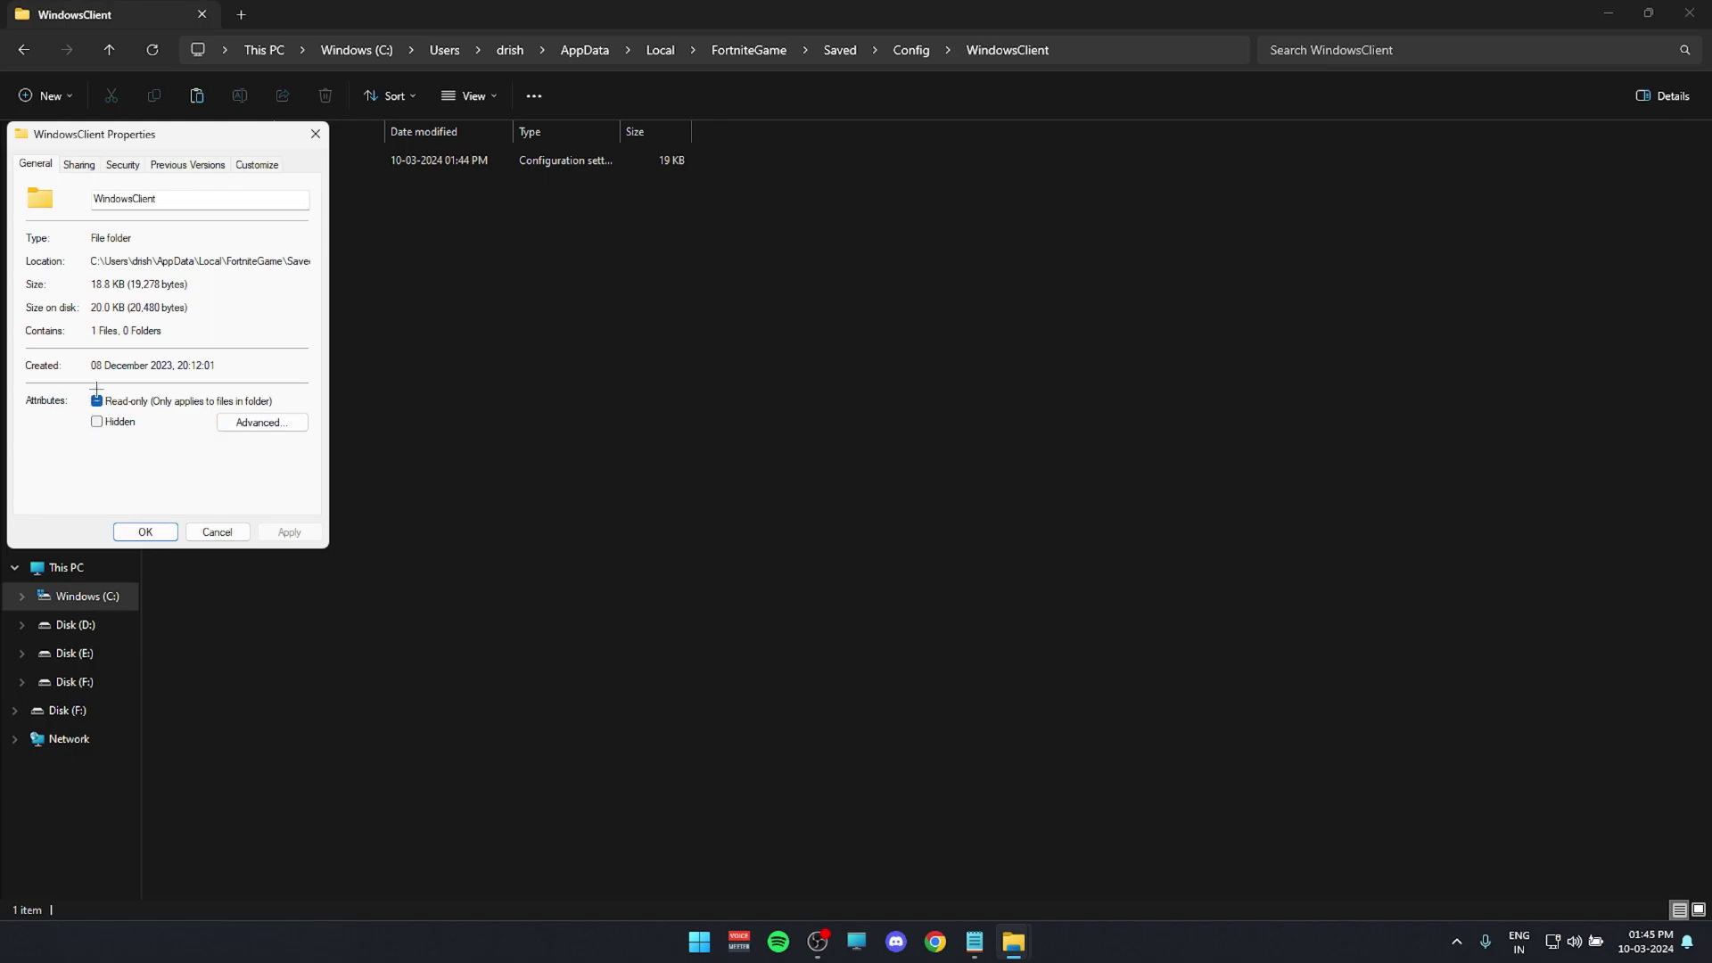
click(314, 133)
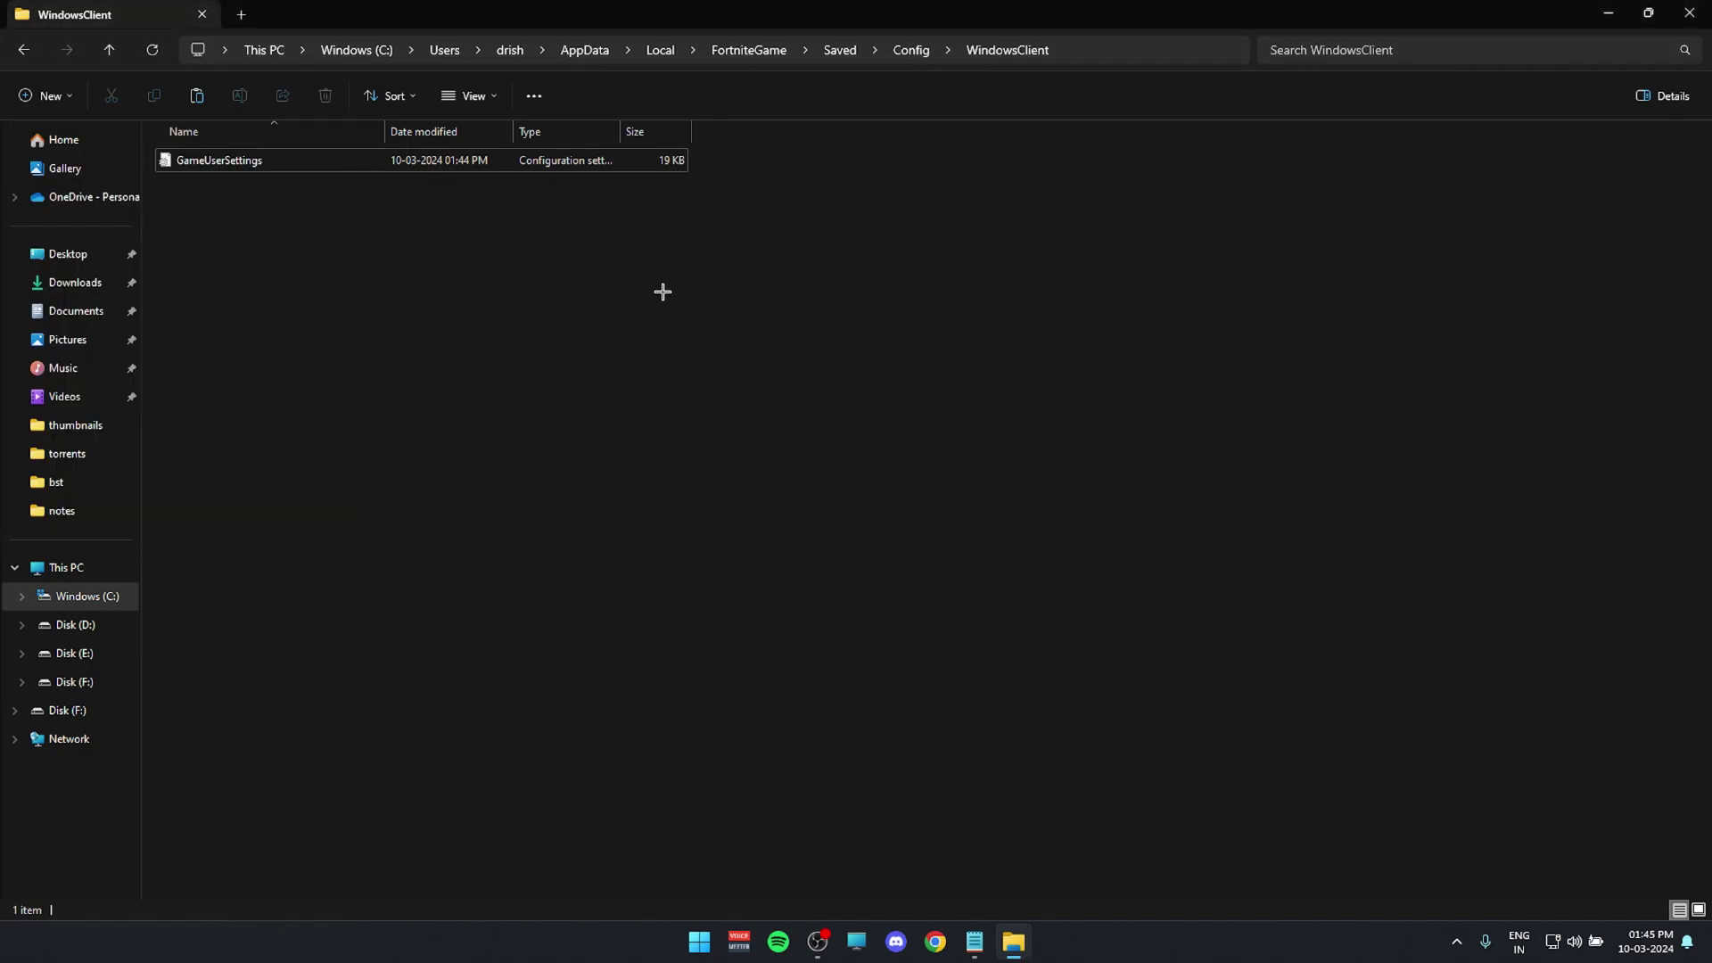
- Go to the 9-Timer res folder in the Fortnite Chapter 5 Season 2 Optimization Pack on the desktop
key(alt+Left)
drag(451, 527, 561, 477)
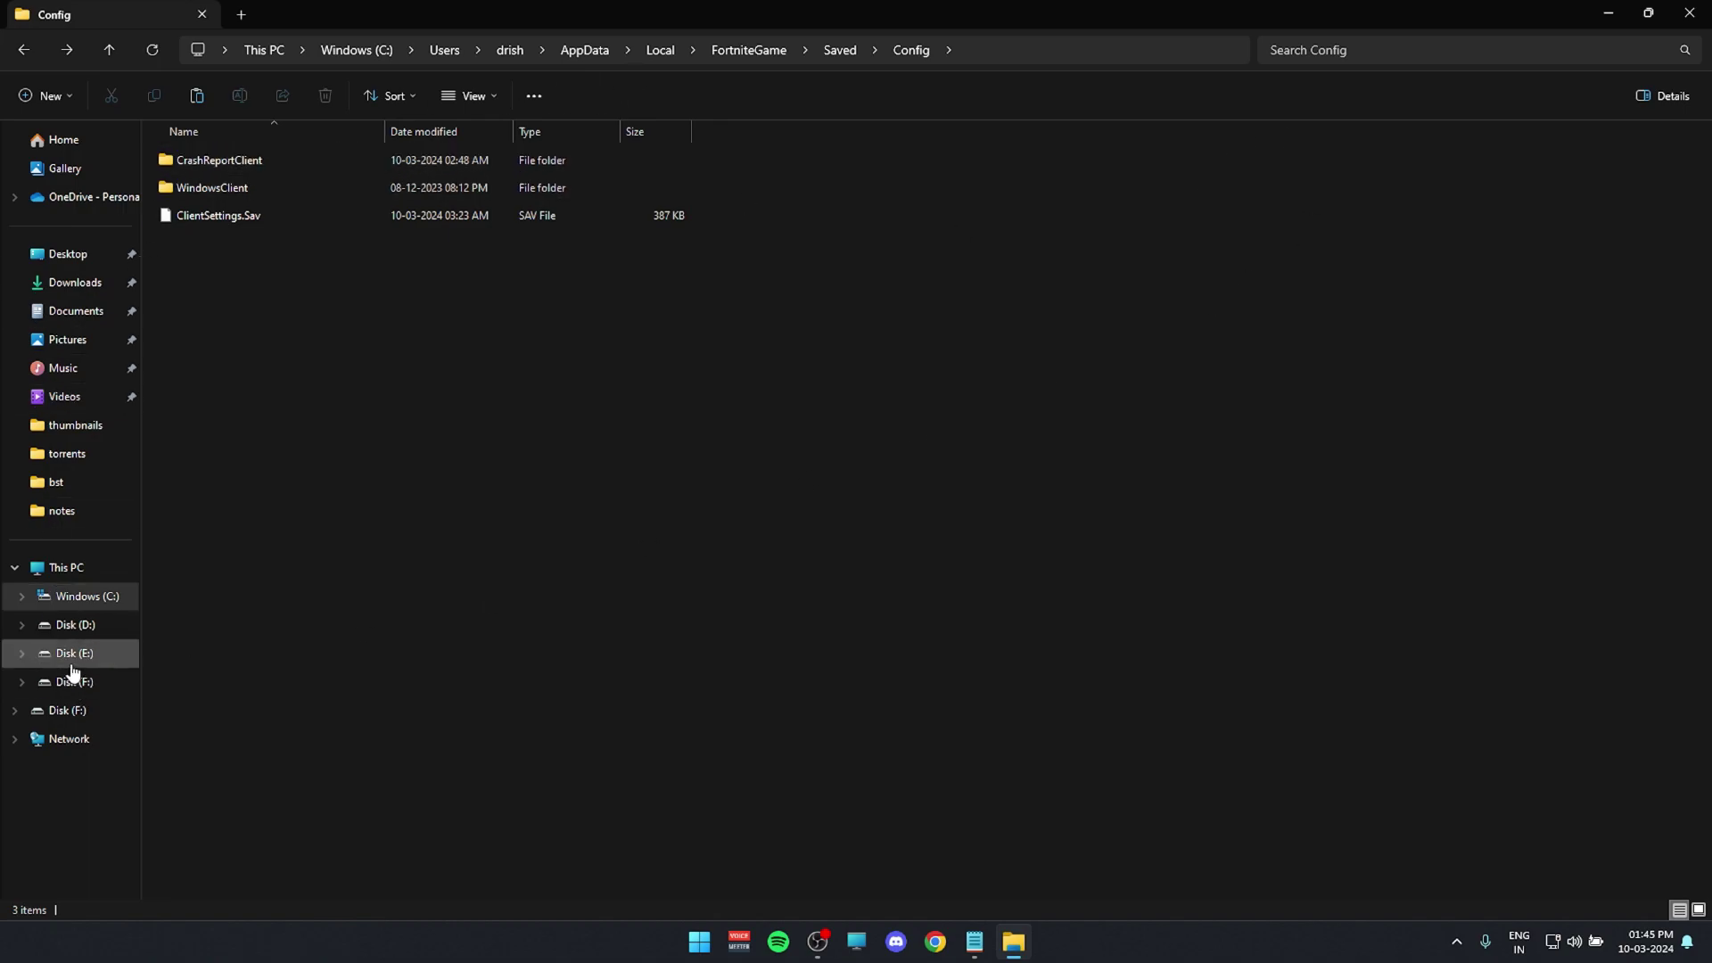
click(93, 256)
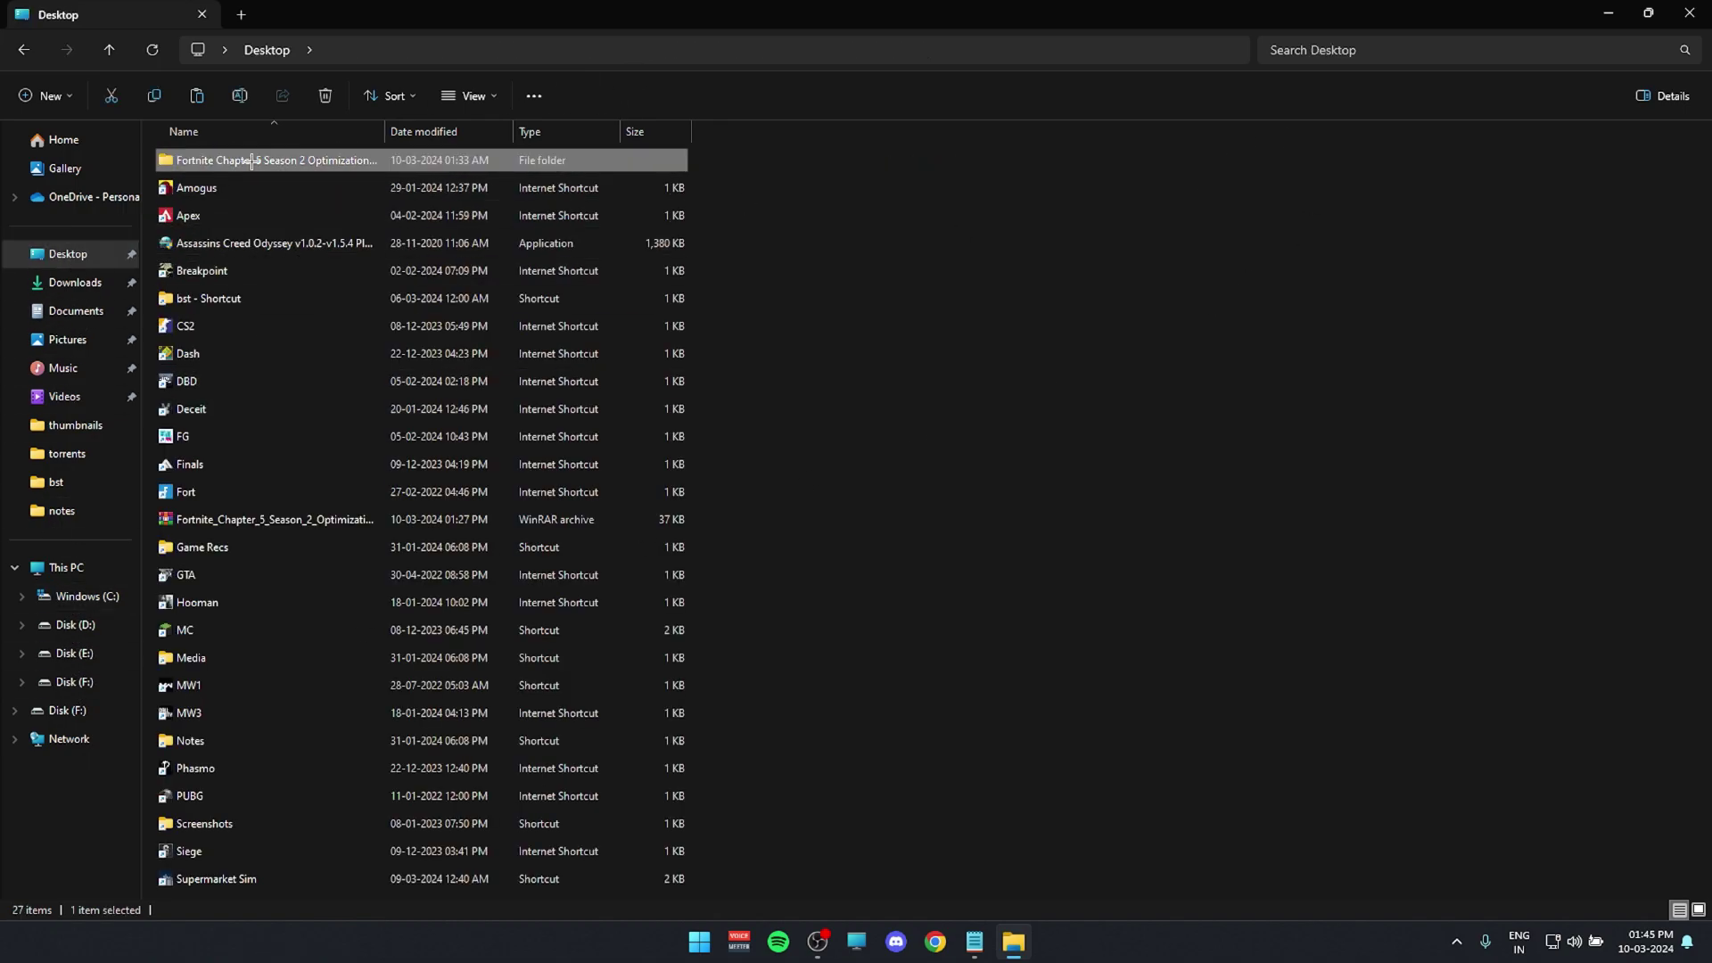
double_click(238, 161)
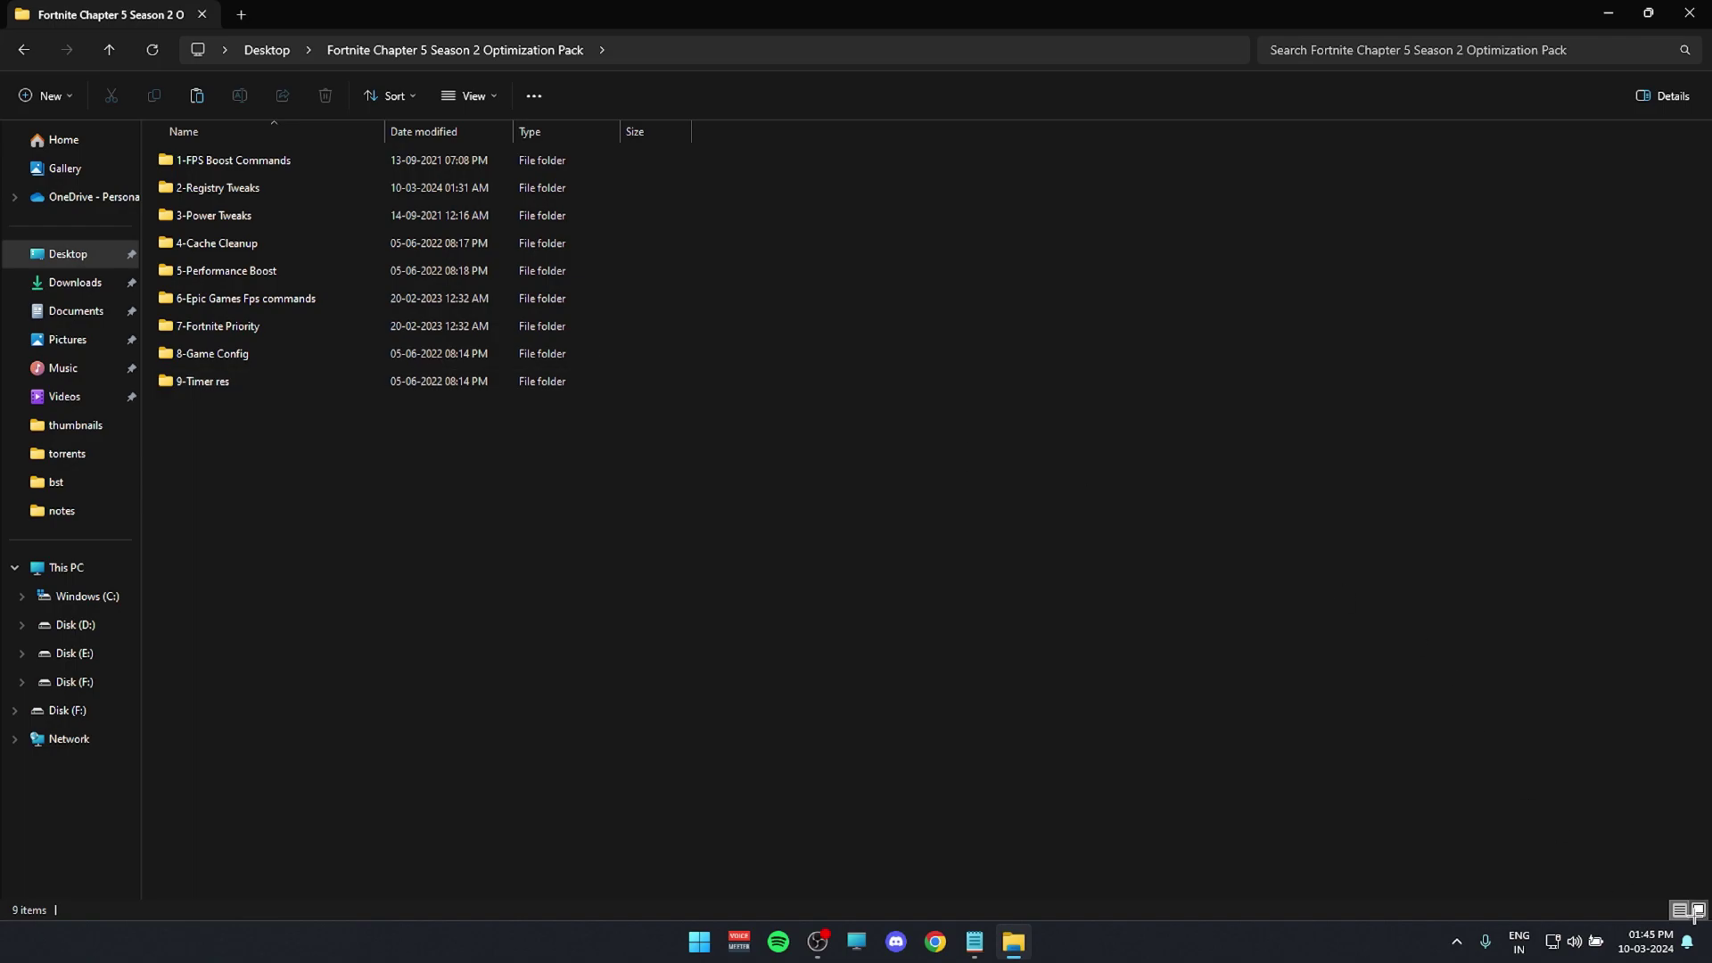
click(1699, 910)
drag(318, 366, 1404, 283)
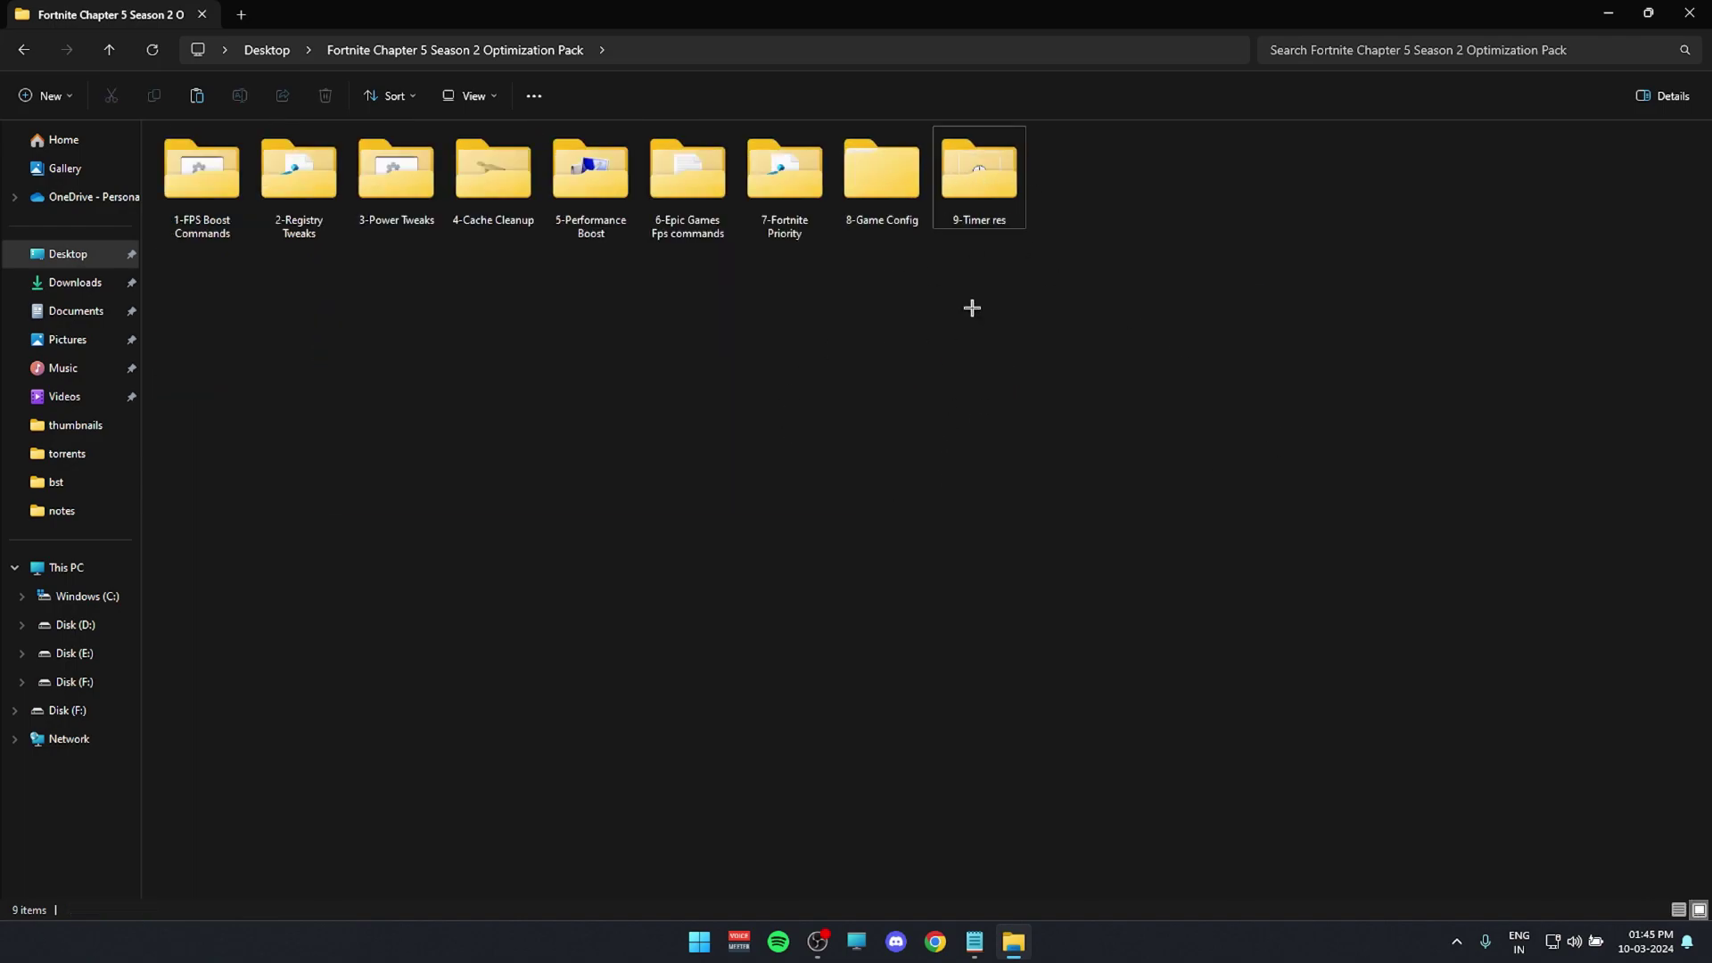
double_click(970, 193)
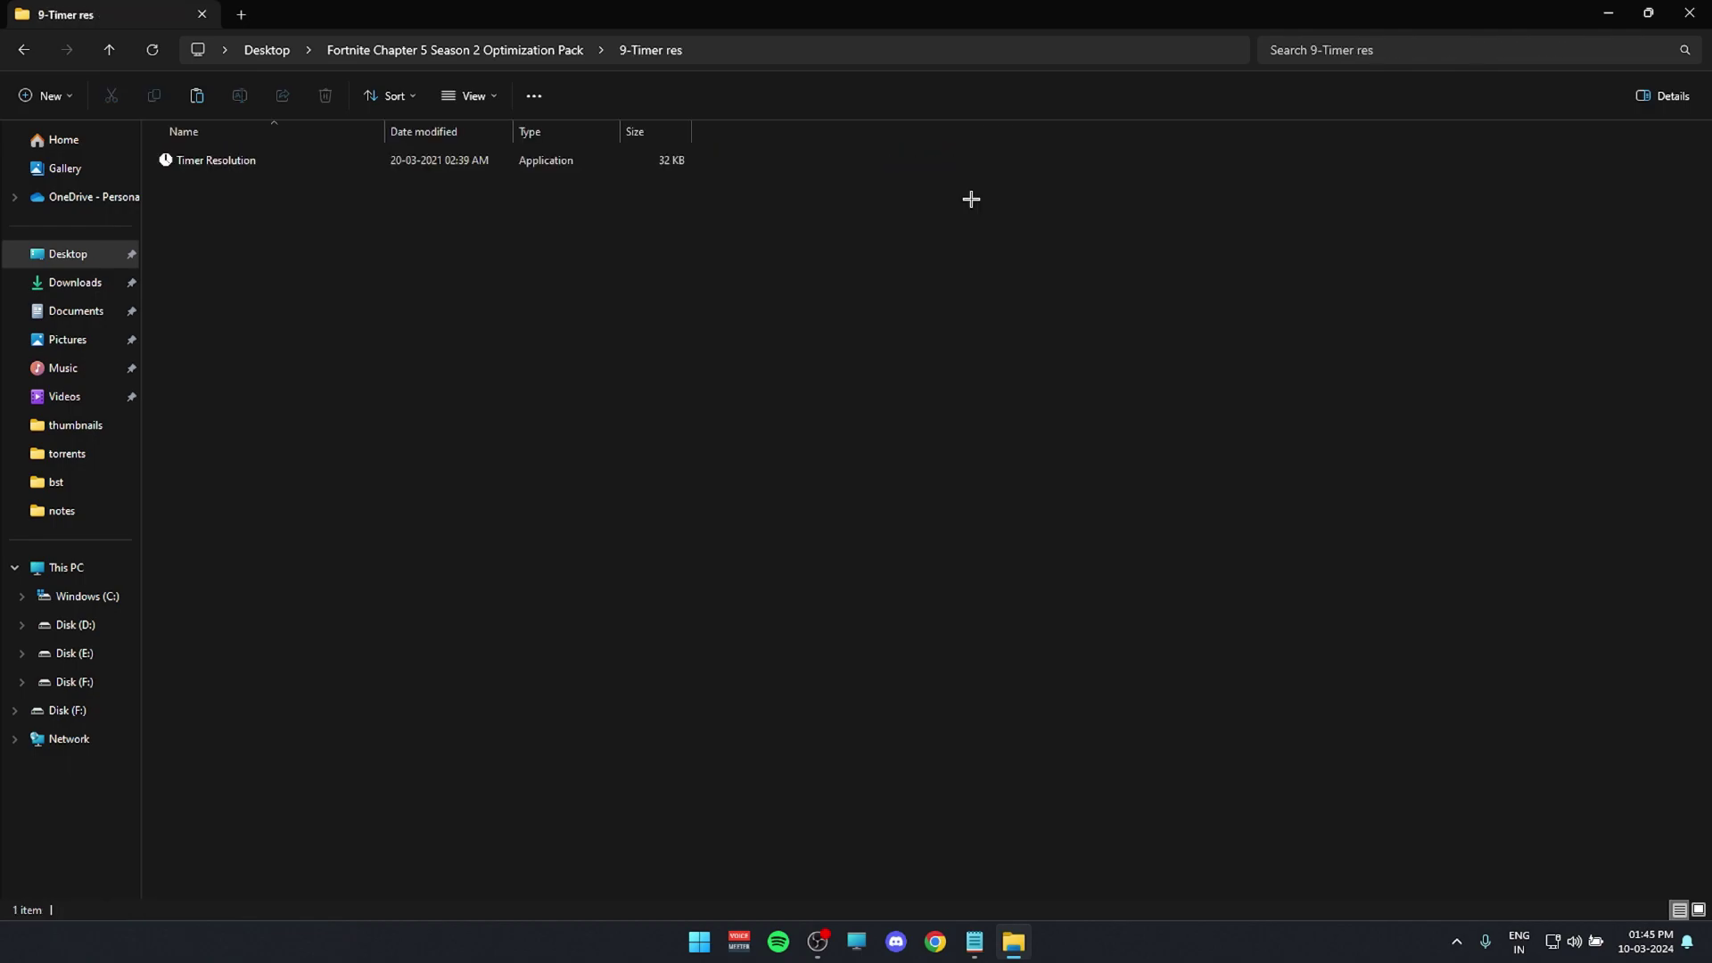
- Copy the Timer Resolution application to the desktop and place its icon in the open area away from the other shortcuts
click(168, 162)
right_click(181, 161)
click(520, 230)
click(231, 167)
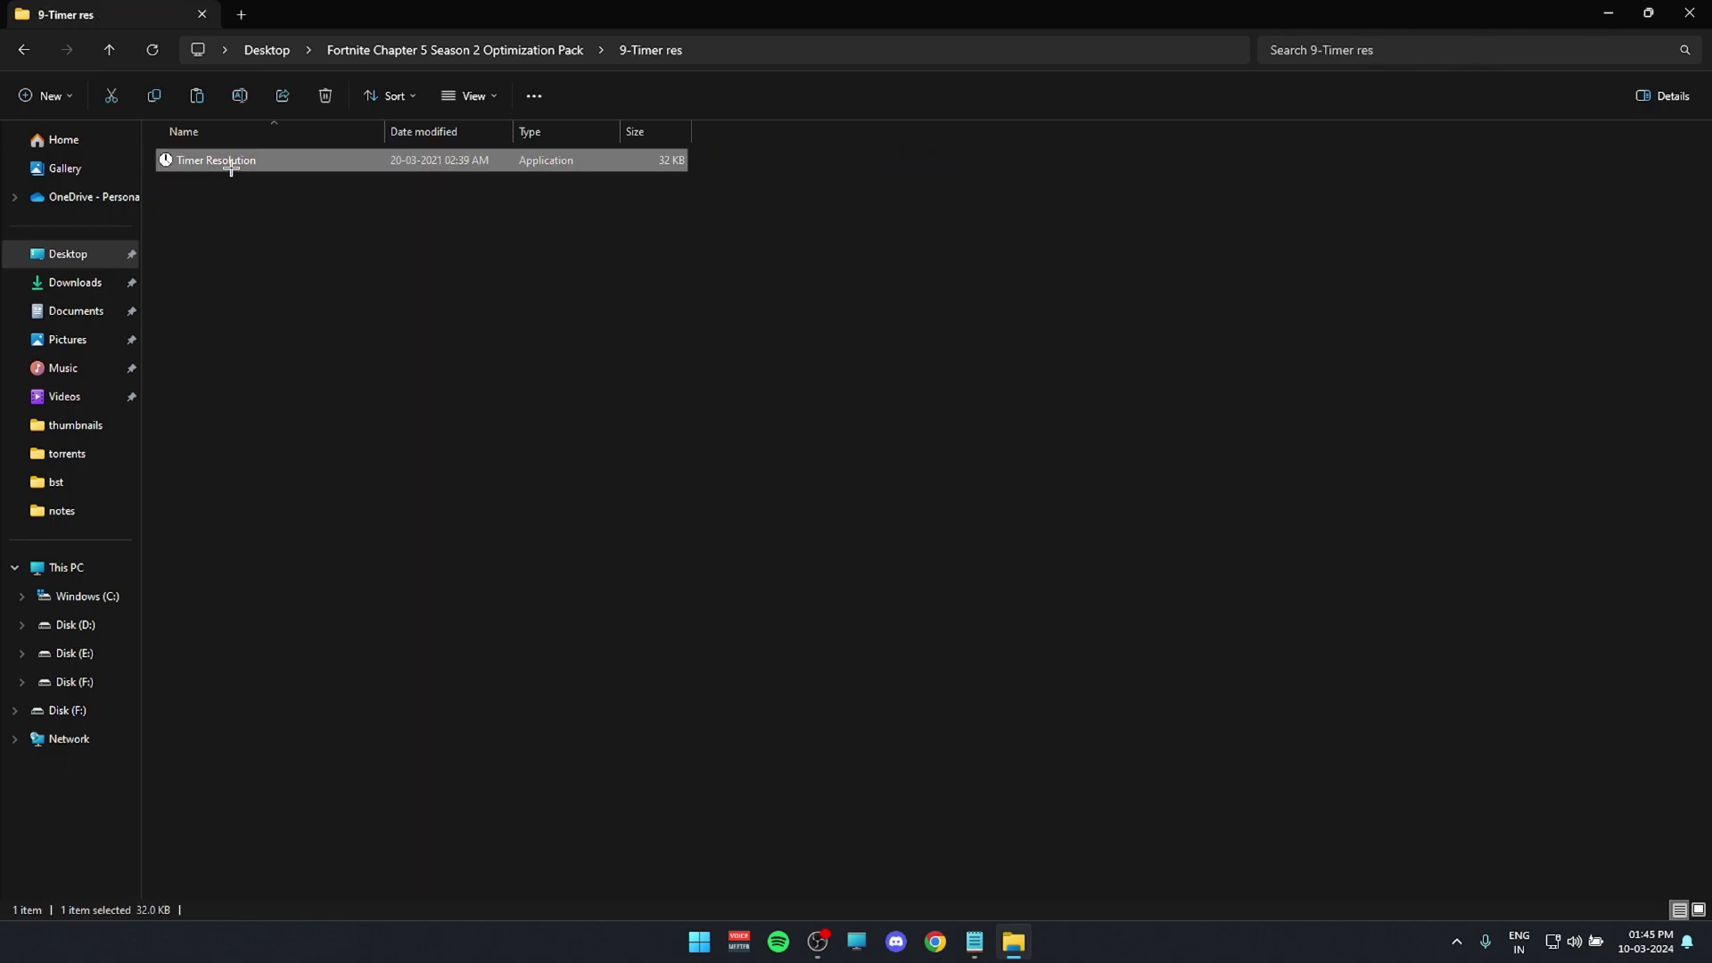
click(1608, 16)
key(ctrl+v)
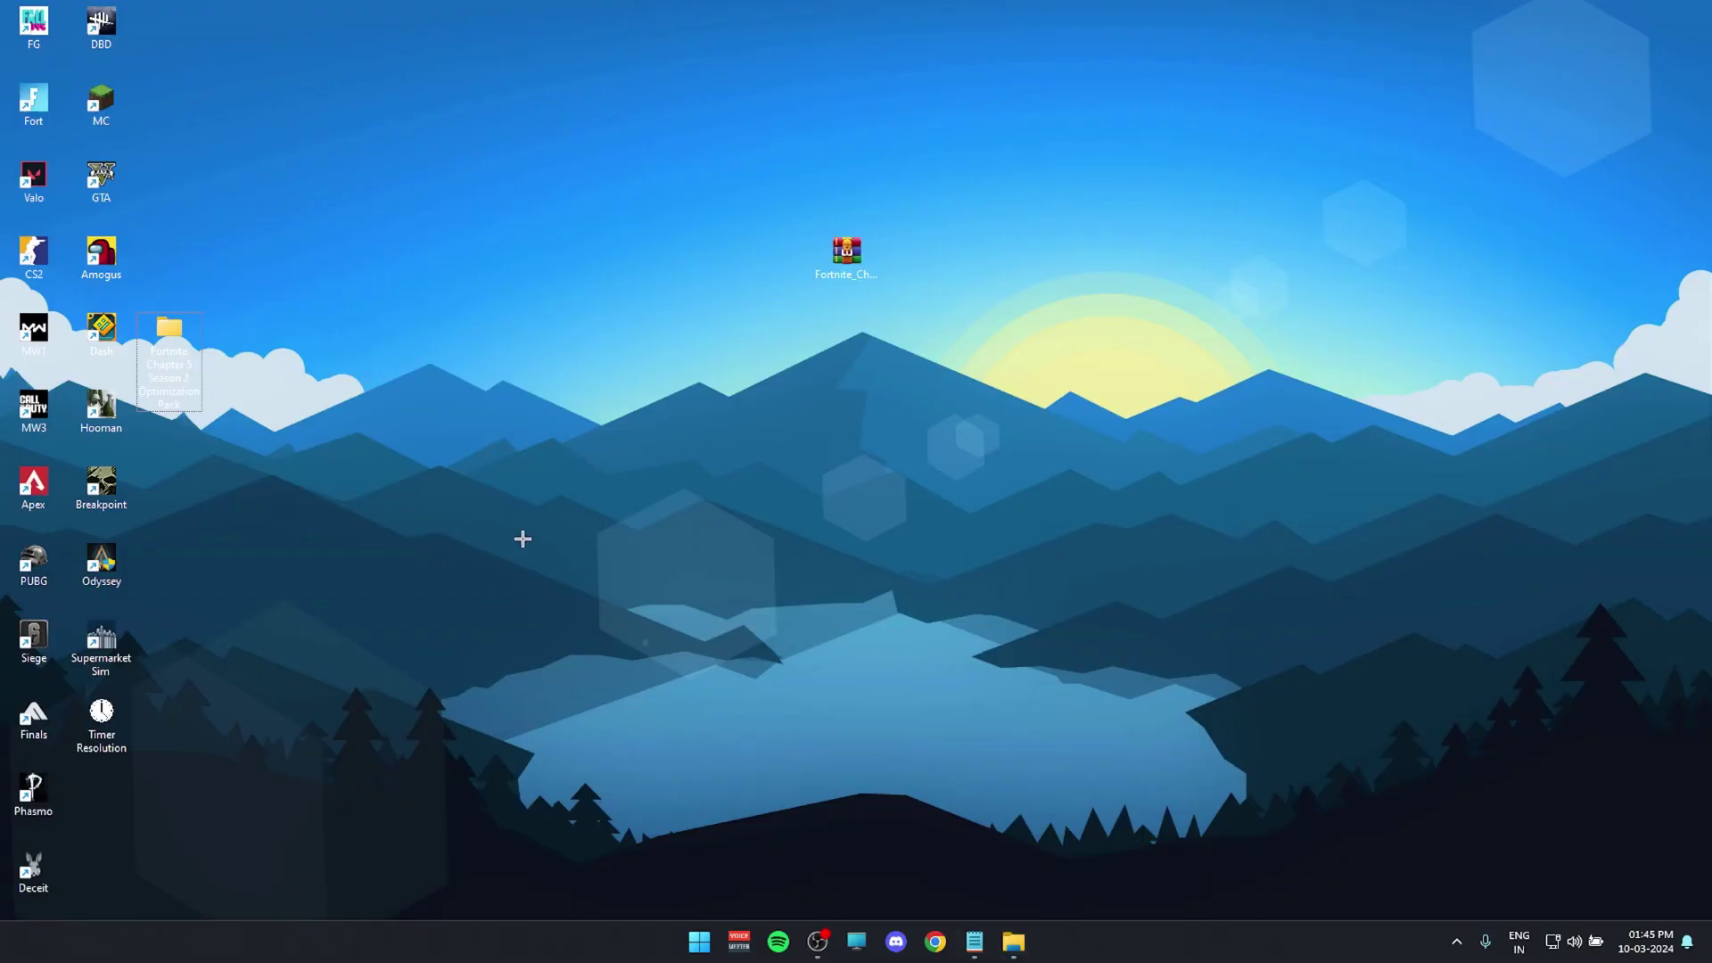
drag(101, 712, 577, 185)
- Run Timer Resolution, set the timer to its maximum resolution, and minimize the tool so it keeps running
double_click(577, 184)
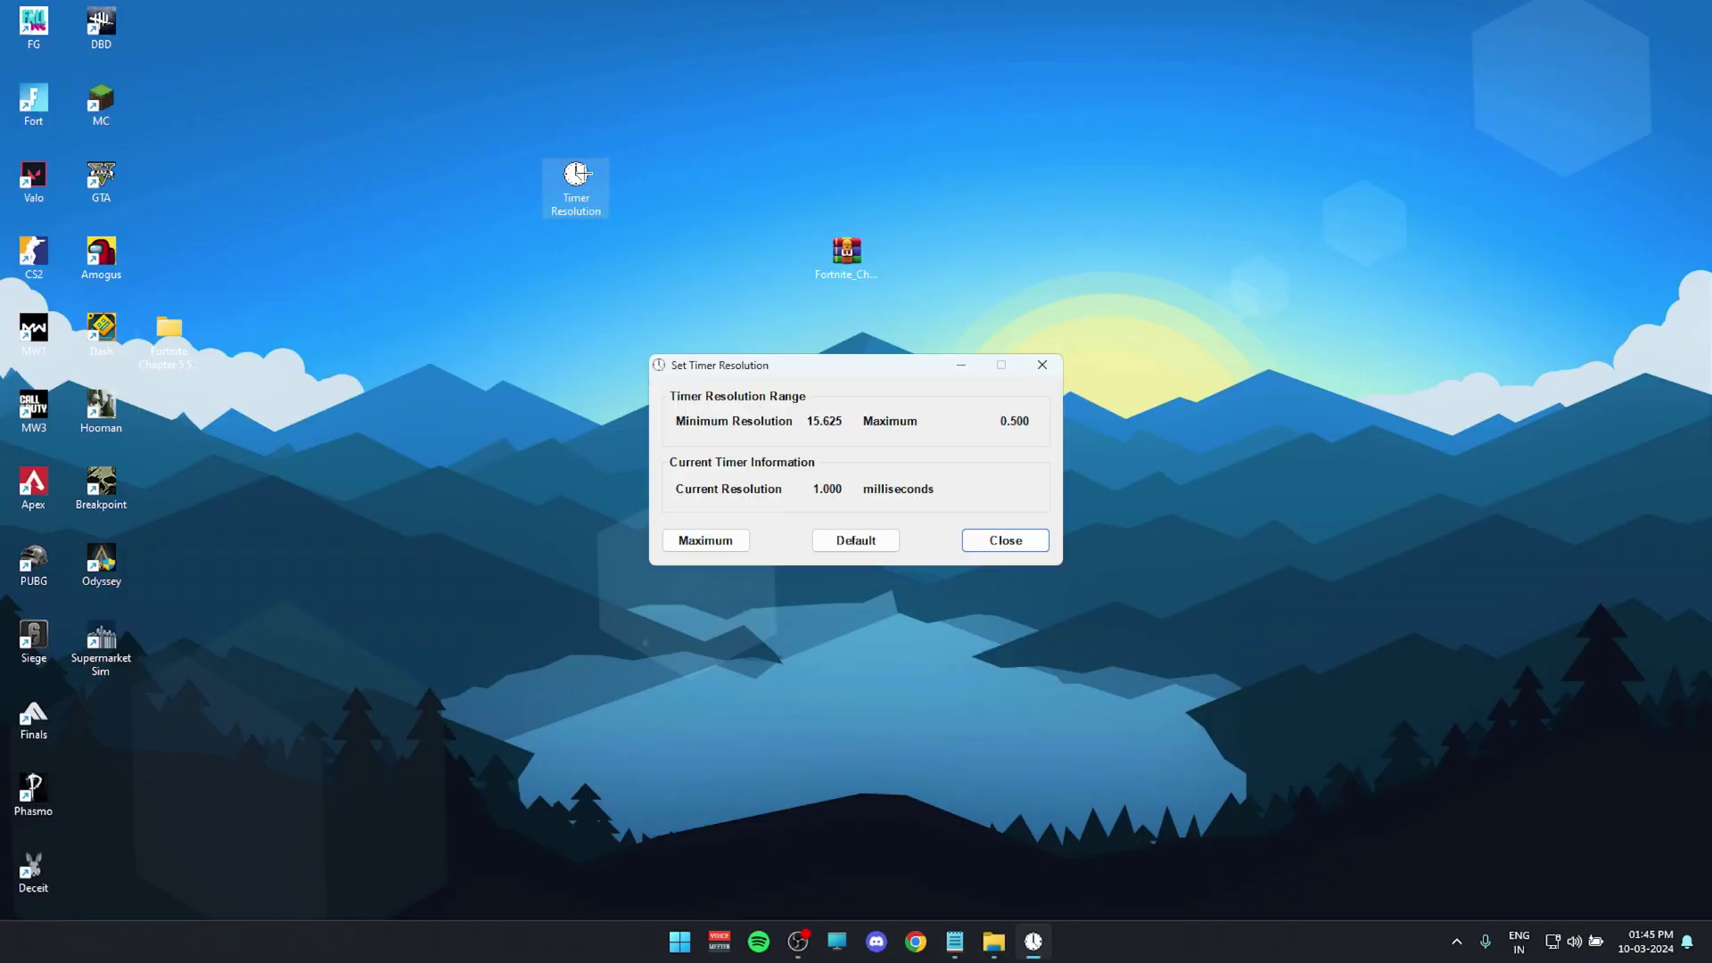
drag(704, 362, 541, 362)
click(545, 537)
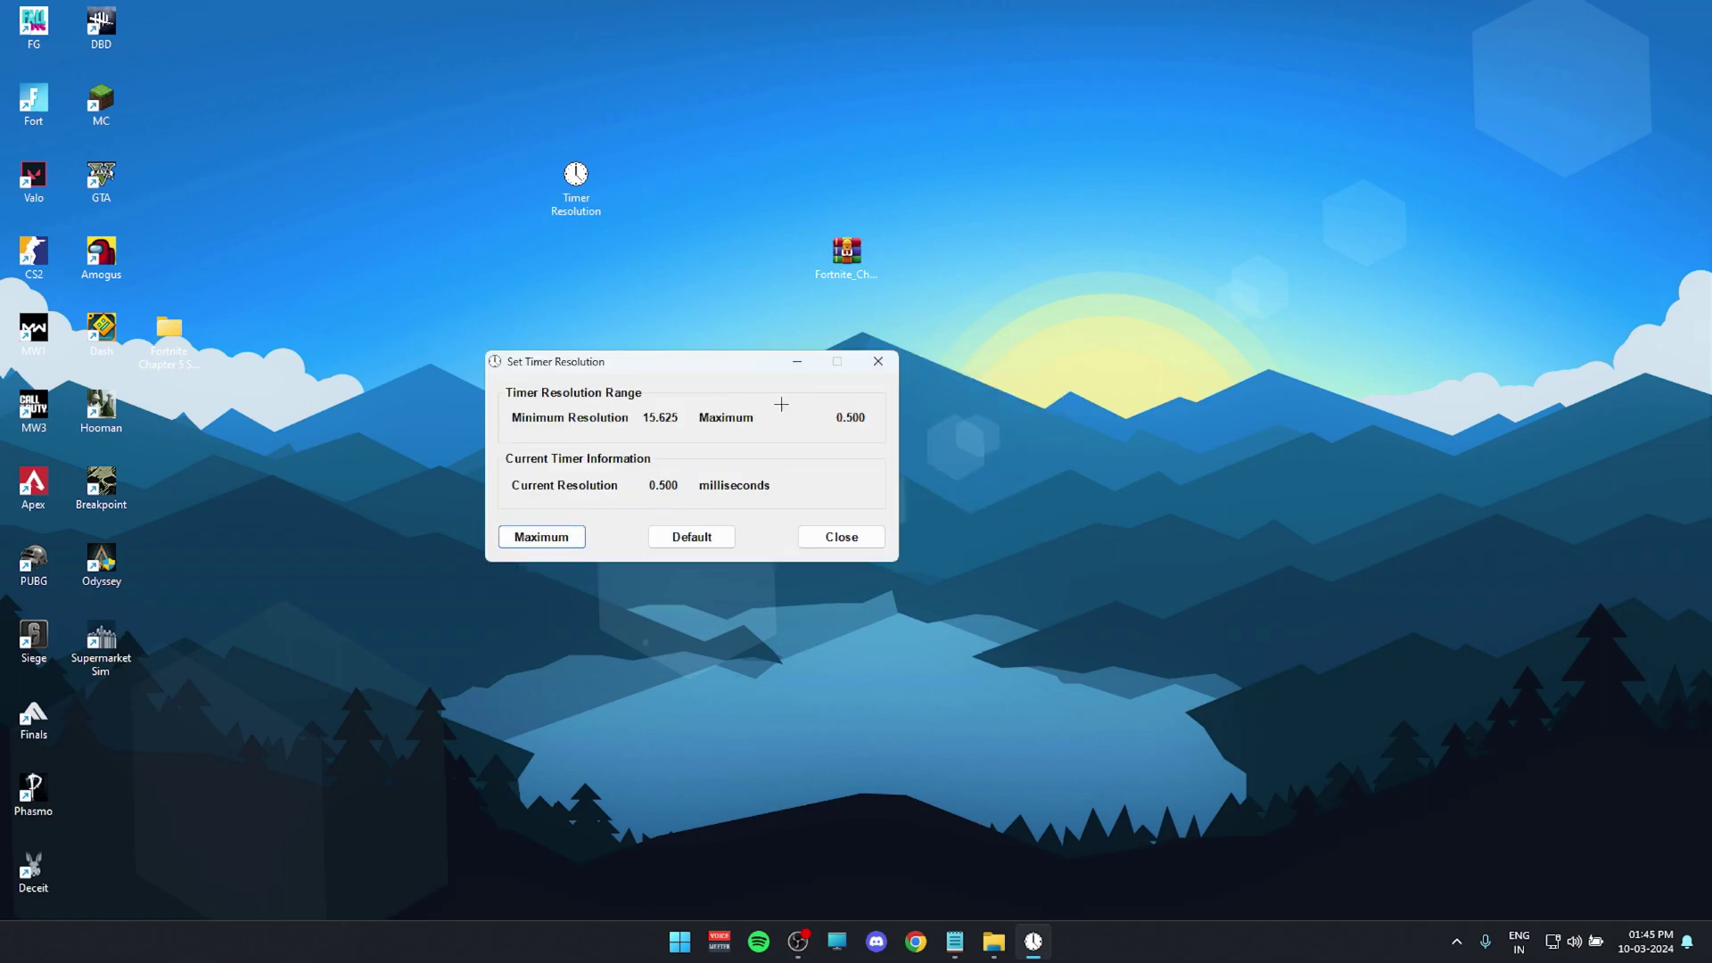
click(802, 365)
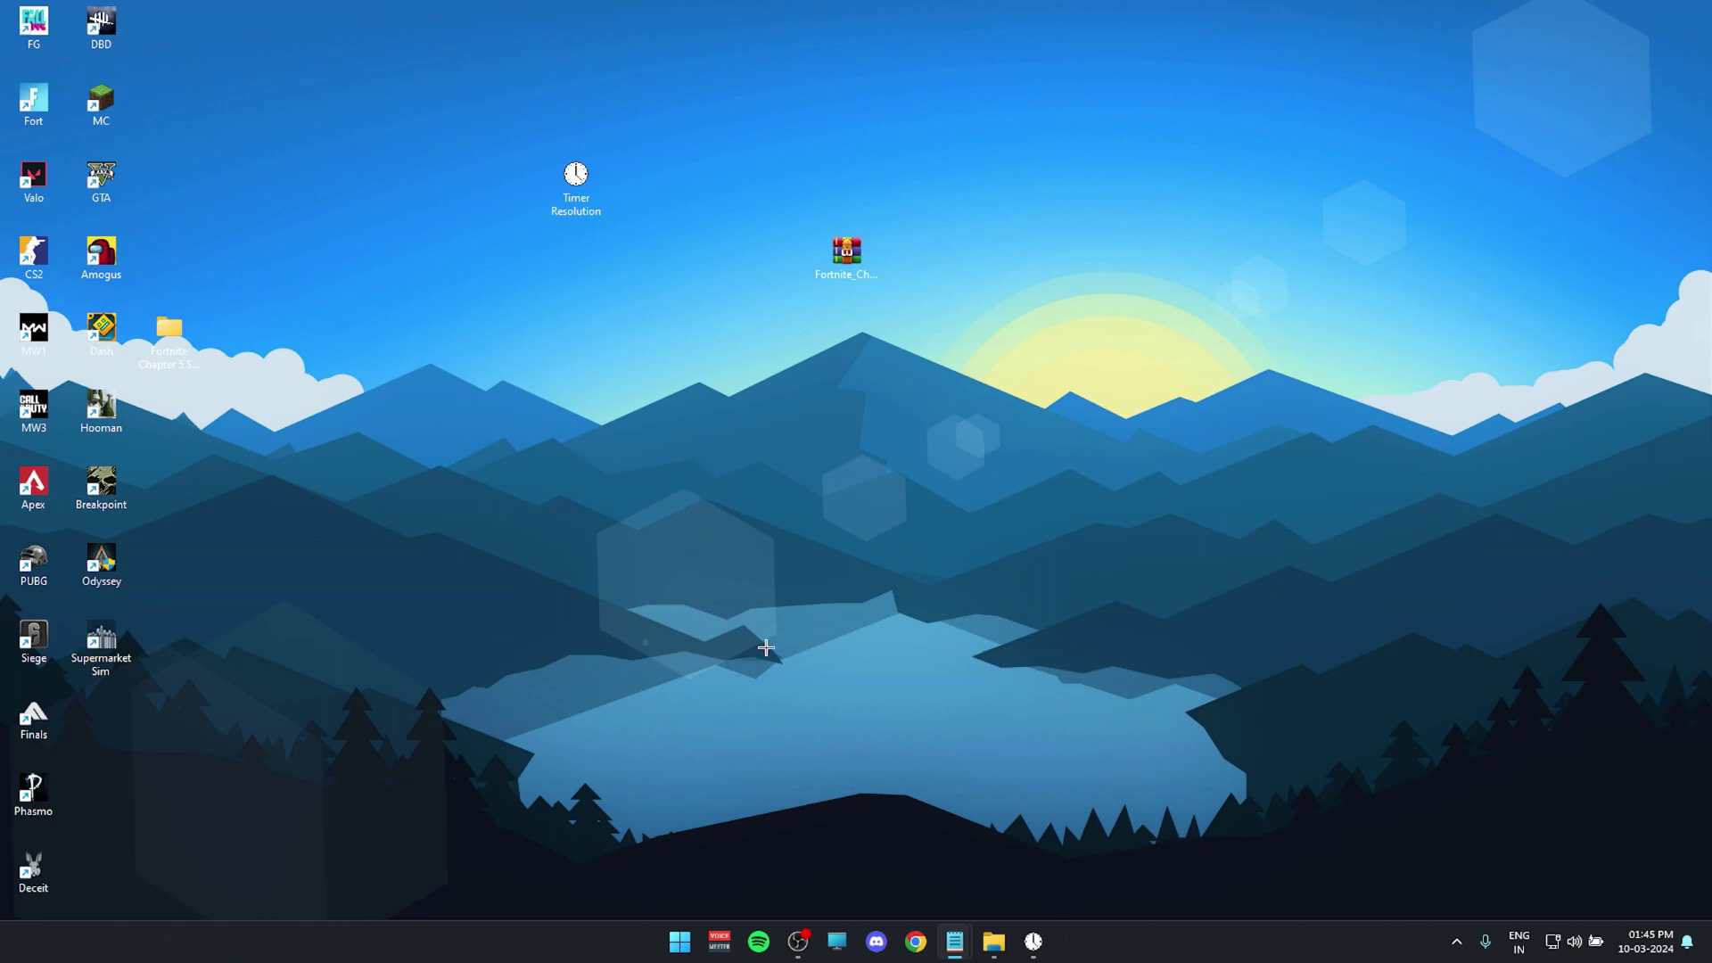
- Launch Fortnite from its desktop shortcut and open the profile and social sidebar in the lobby
double_click(33, 102)
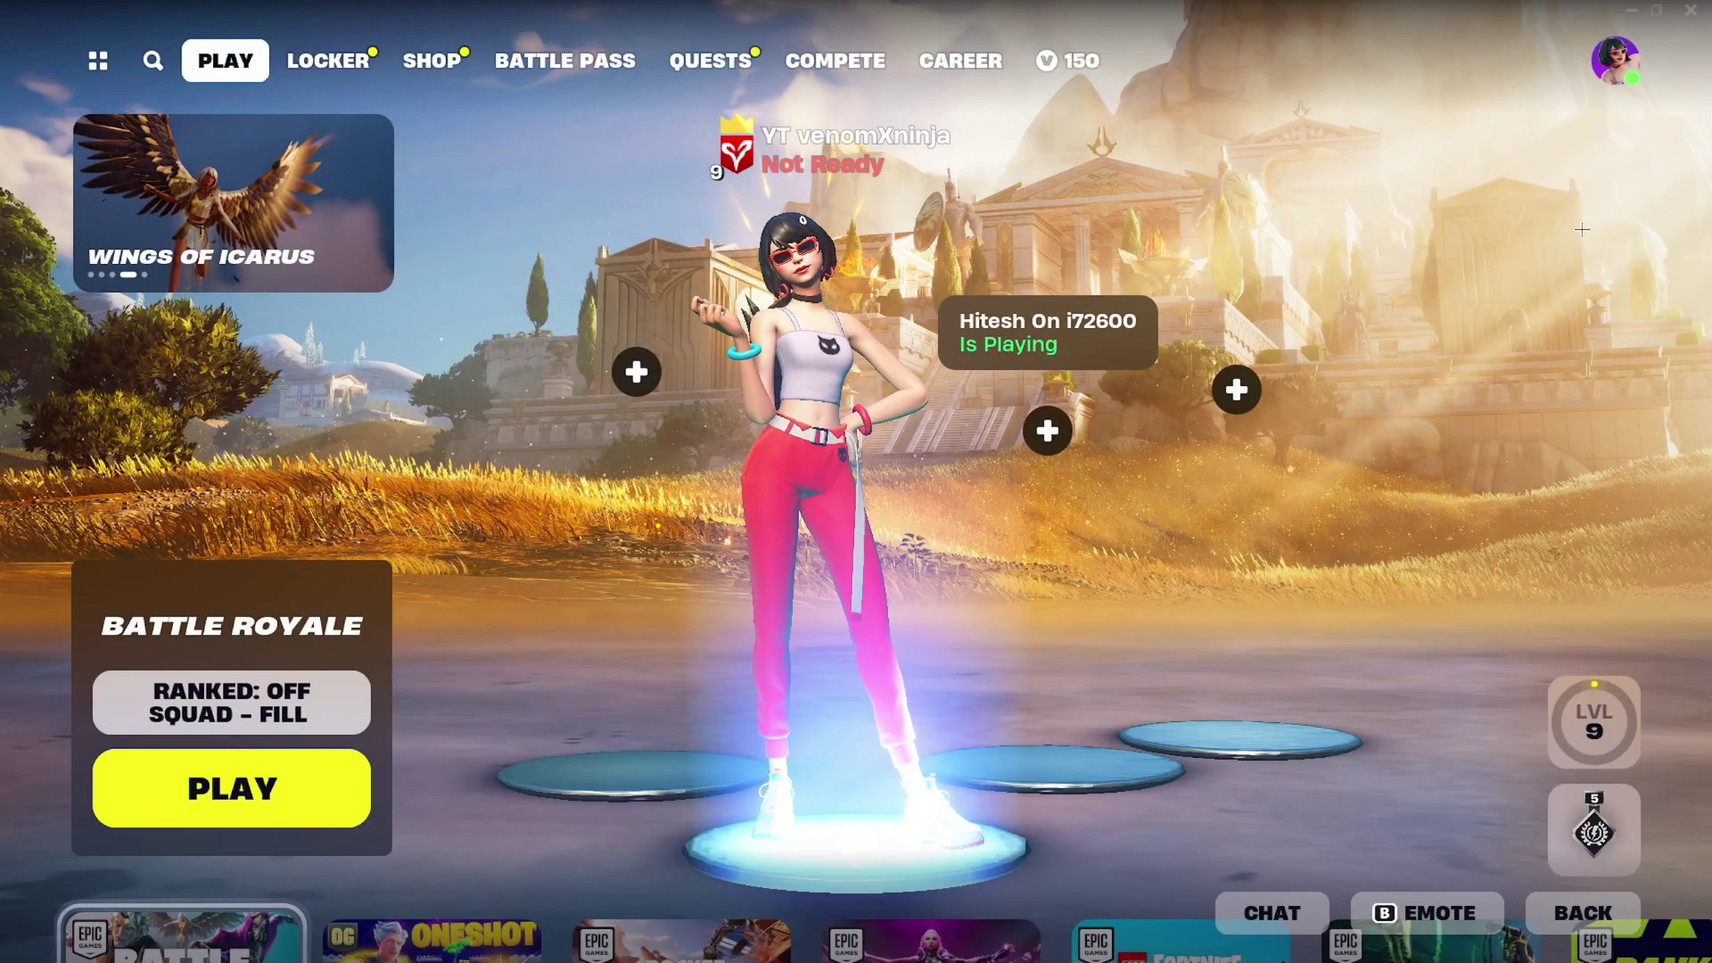
click(1615, 61)
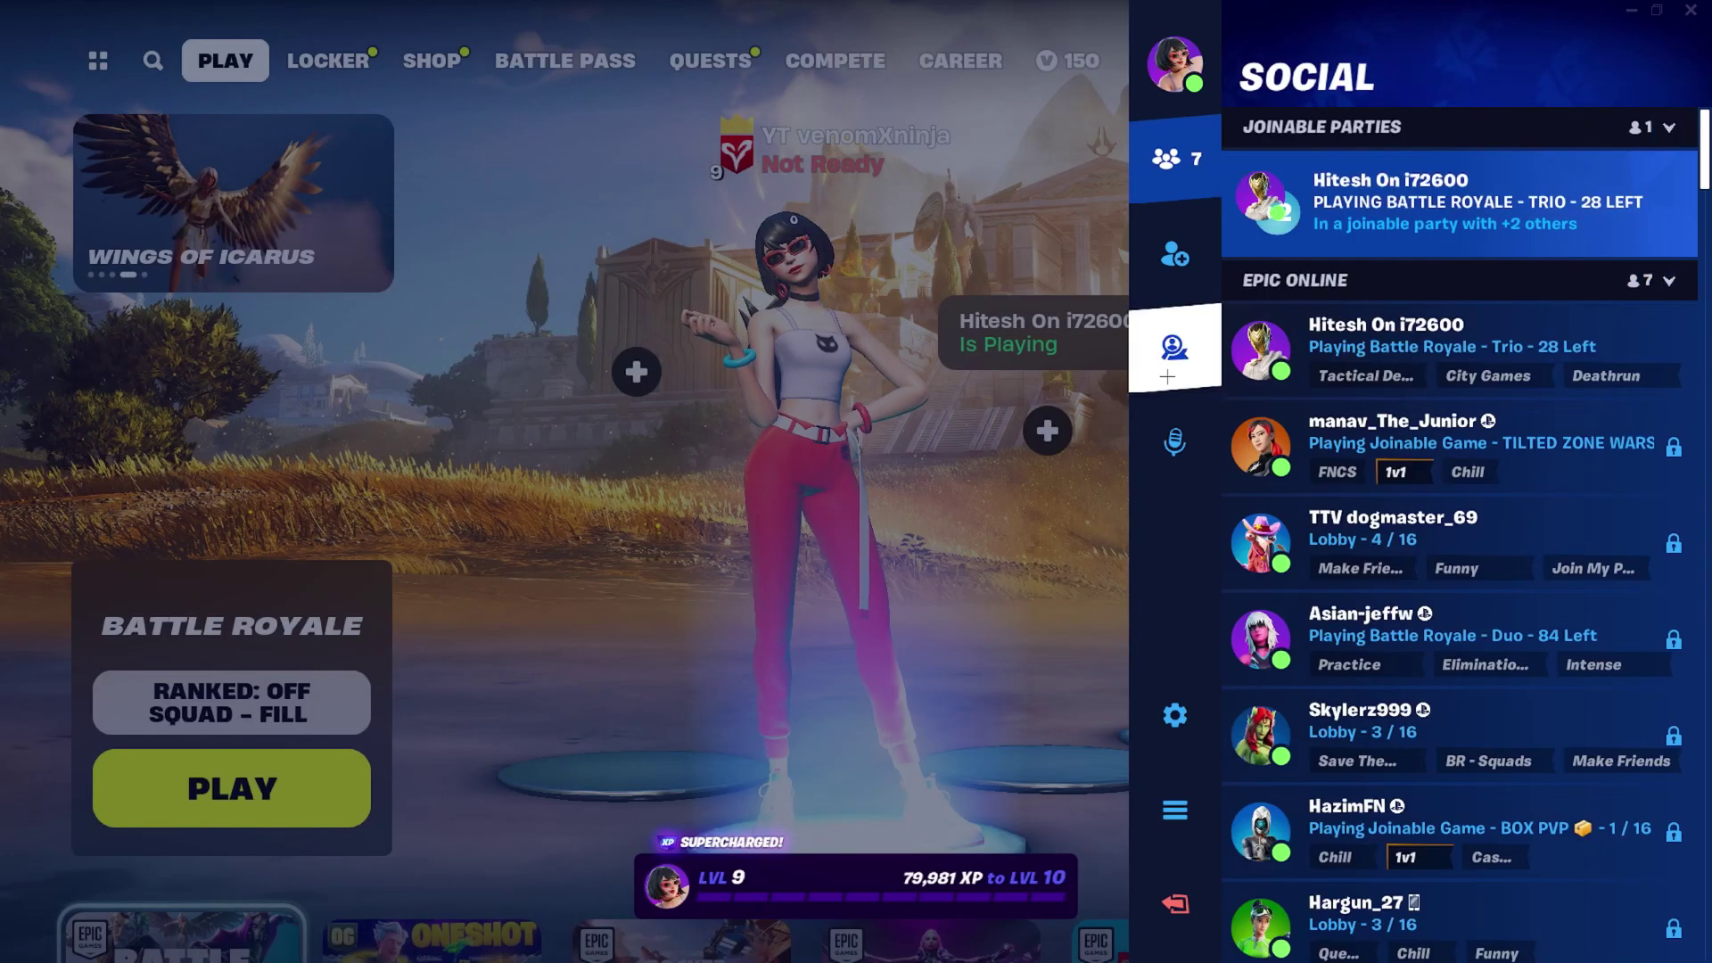